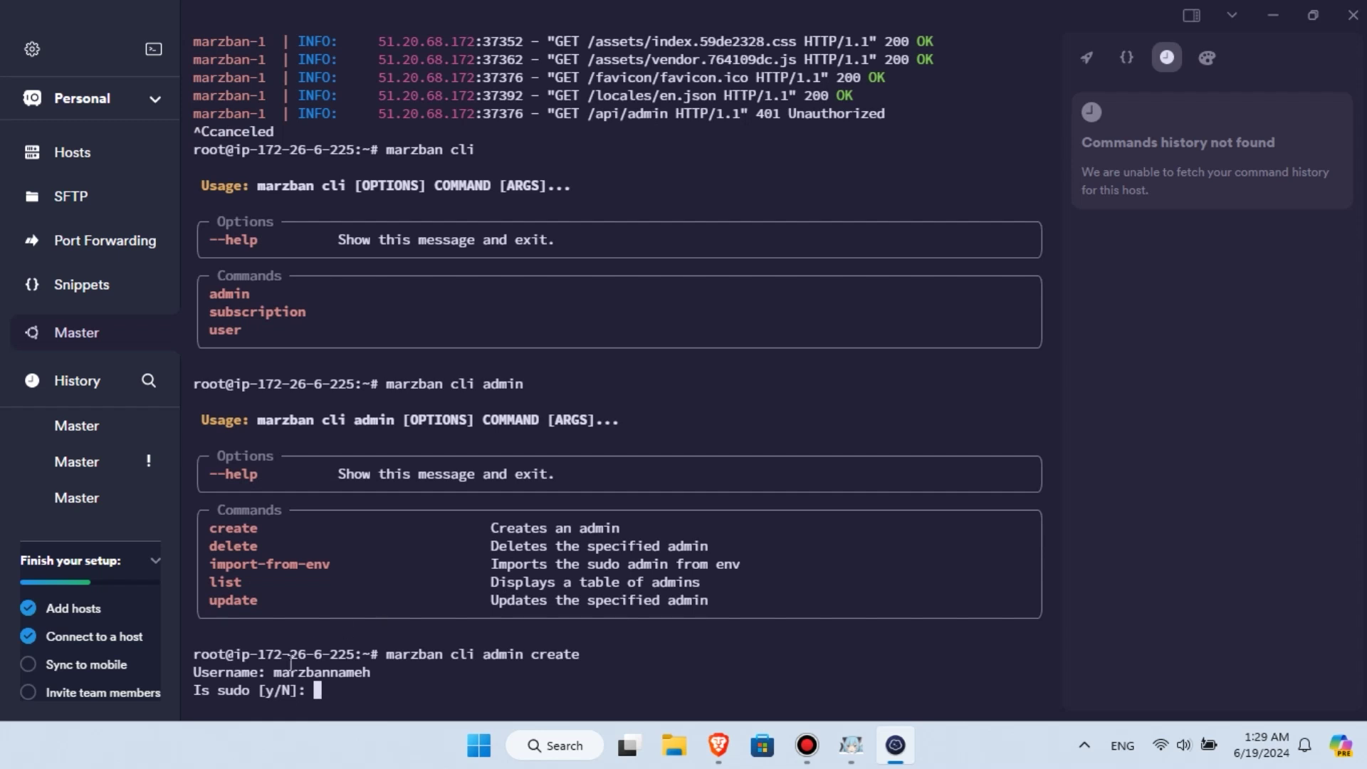
- Finish creating the marzbannameh admin with sudo rights, entering and confirming its password and leaving Telegram ID and Discord webhook empty
{"action": "left_click_drag", "start_coordinate": [250, 692], "coordinate": [232, 692]}
{"action": "type", "text": "y"}
{"action": "key", "text": "Return"}
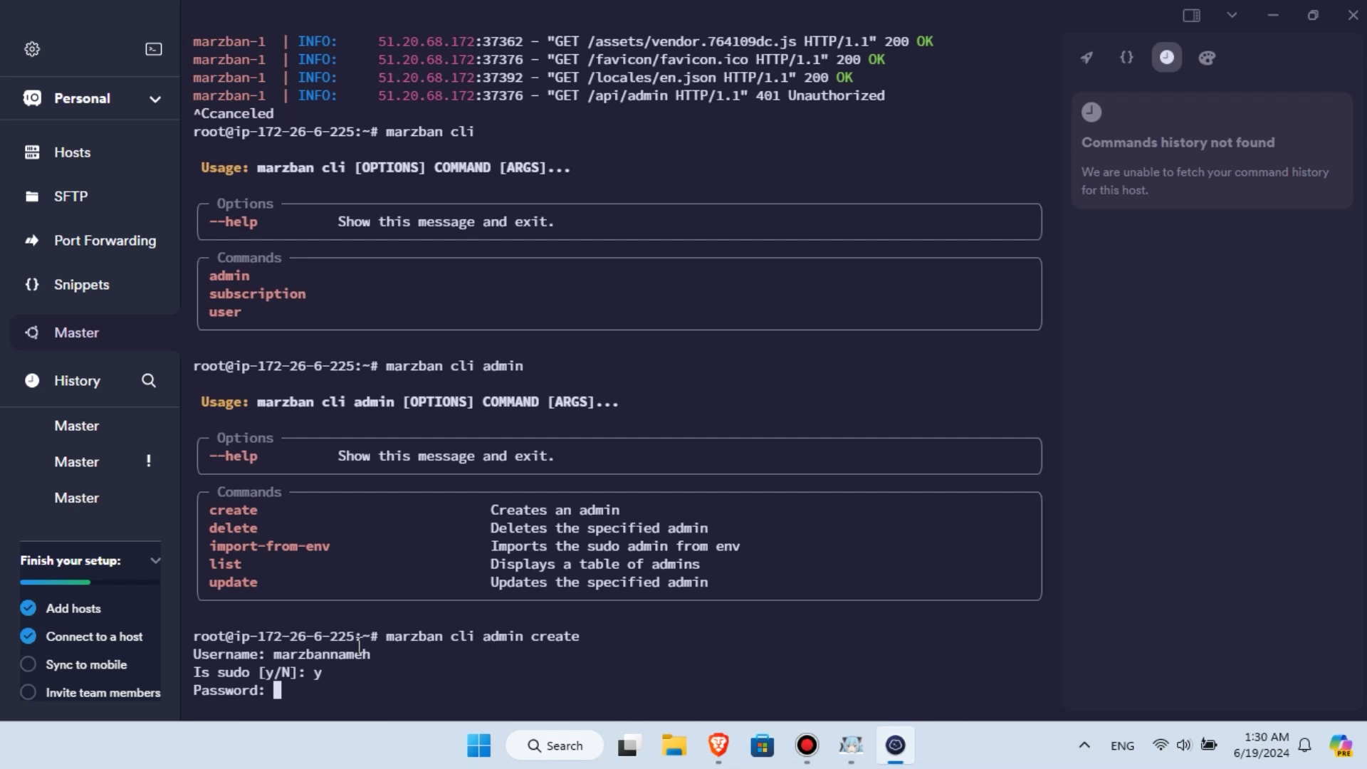
{"action": "key", "text": "Return"}
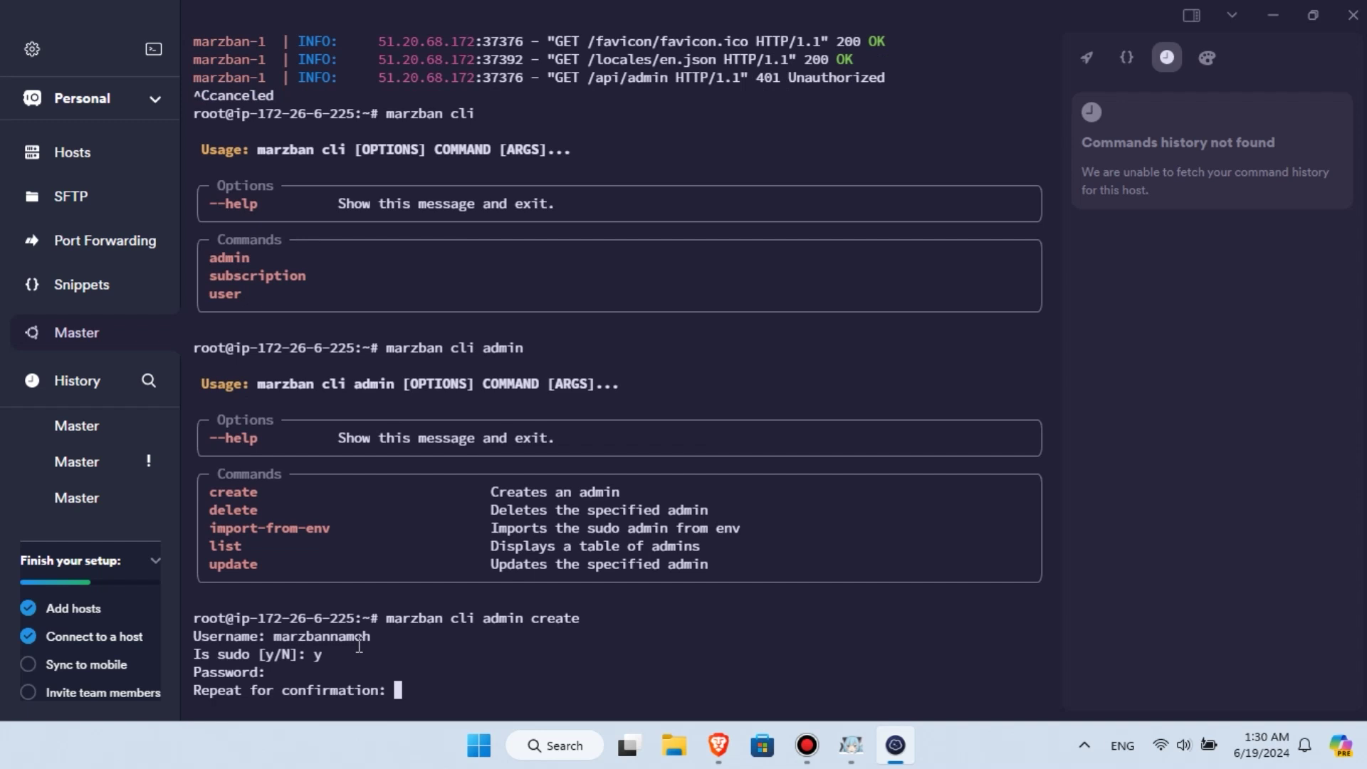
{"action": "key", "text": "Return"}
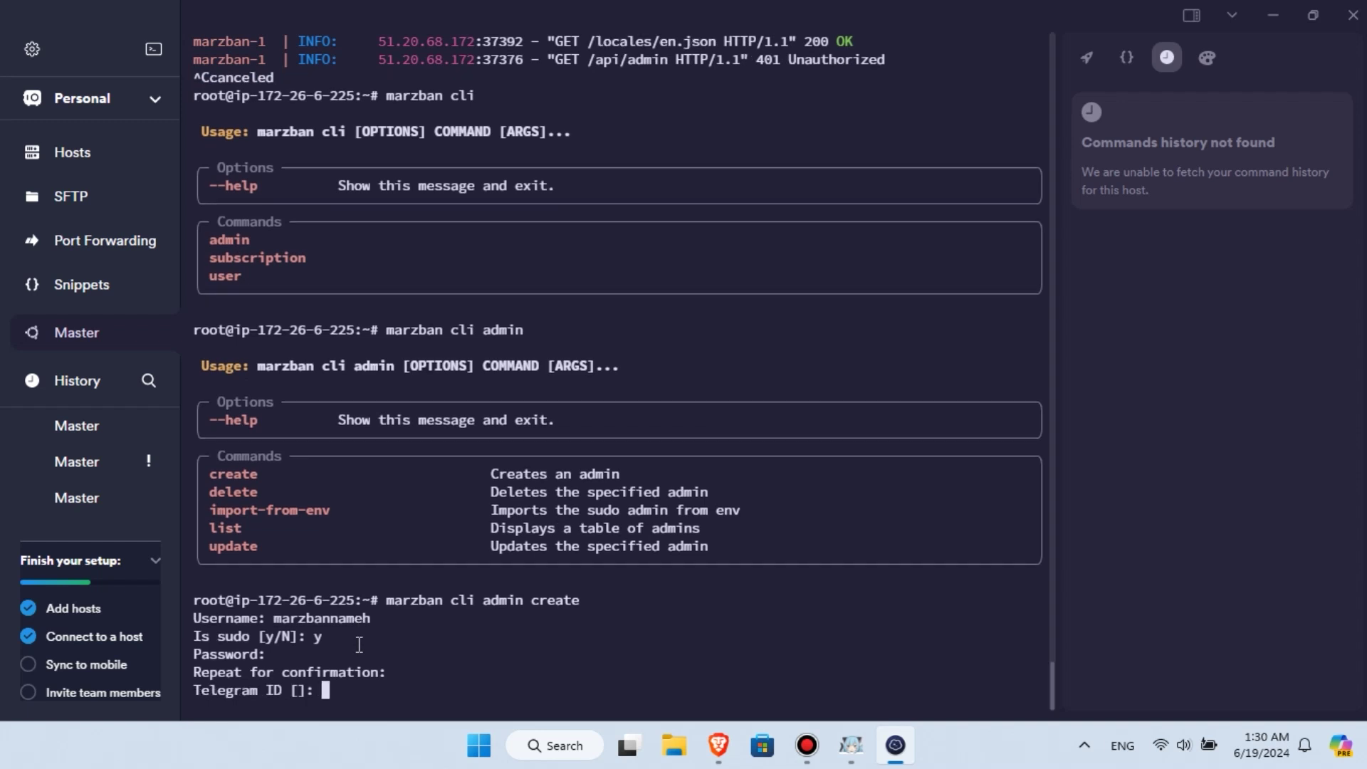
{"action": "key", "text": "Return"}
{"action": "key", "text": "Return"}
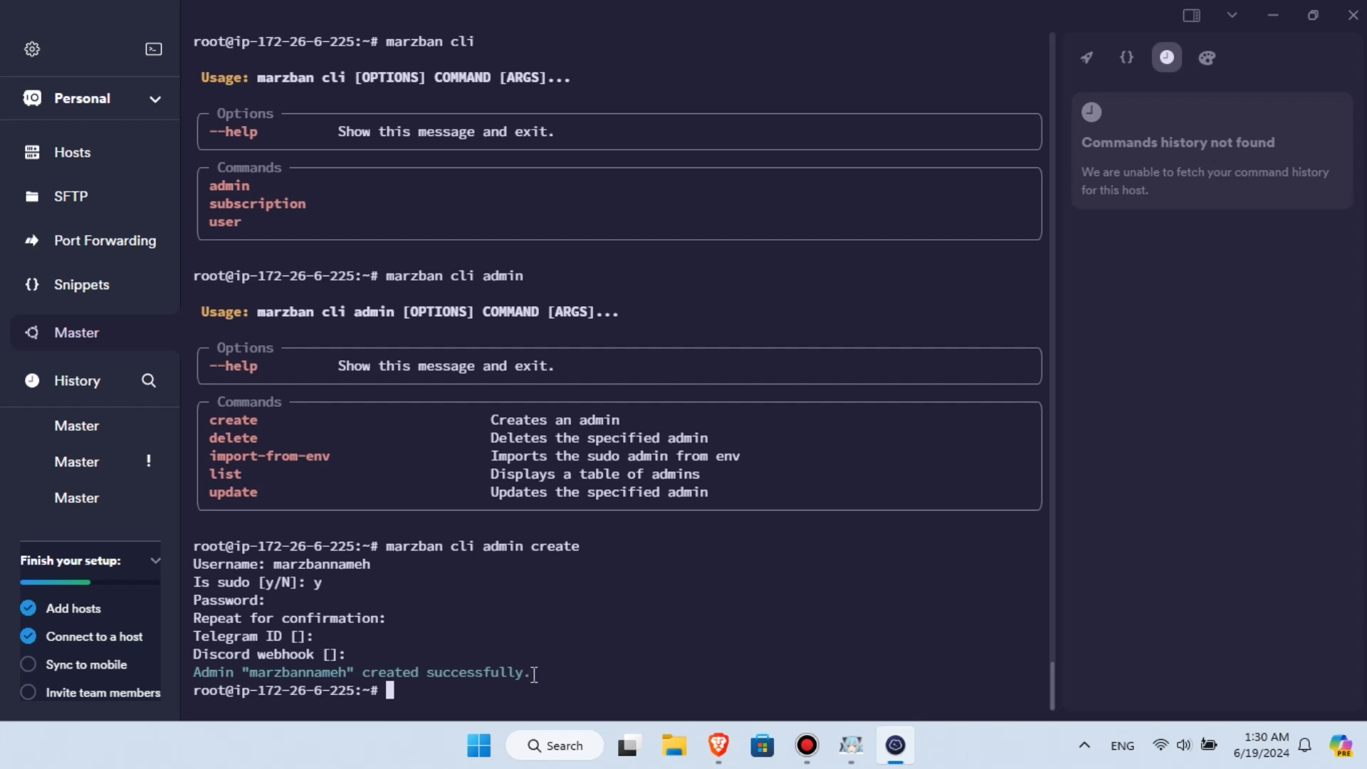
{"action": "left_click_drag", "start_coordinate": [534, 674], "coordinate": [200, 676]}
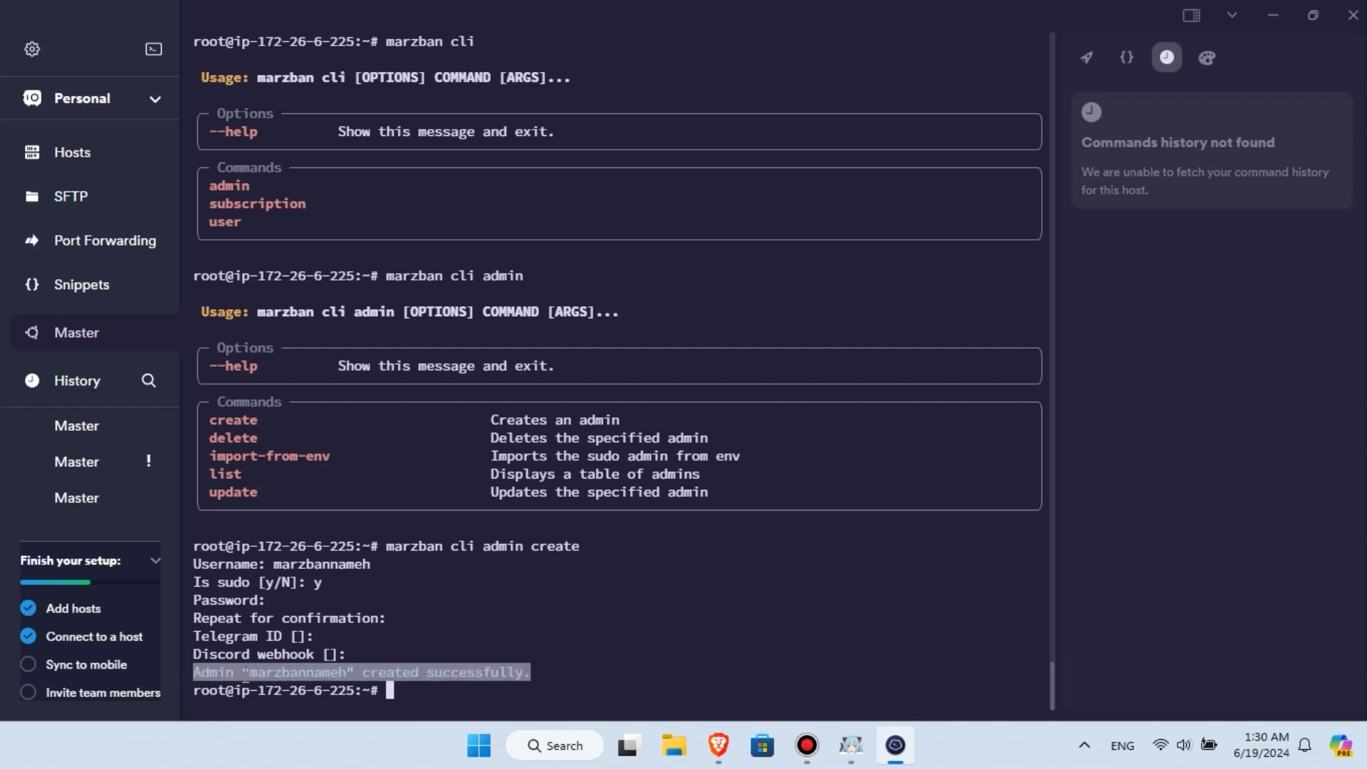
{"action": "left_click", "coordinate": [245, 681]}
- Switch to the Brave browser and log in to Marzban as marzbannameh with the account password, declining to save it in the browser
{"action": "left_click", "coordinate": [724, 747]}
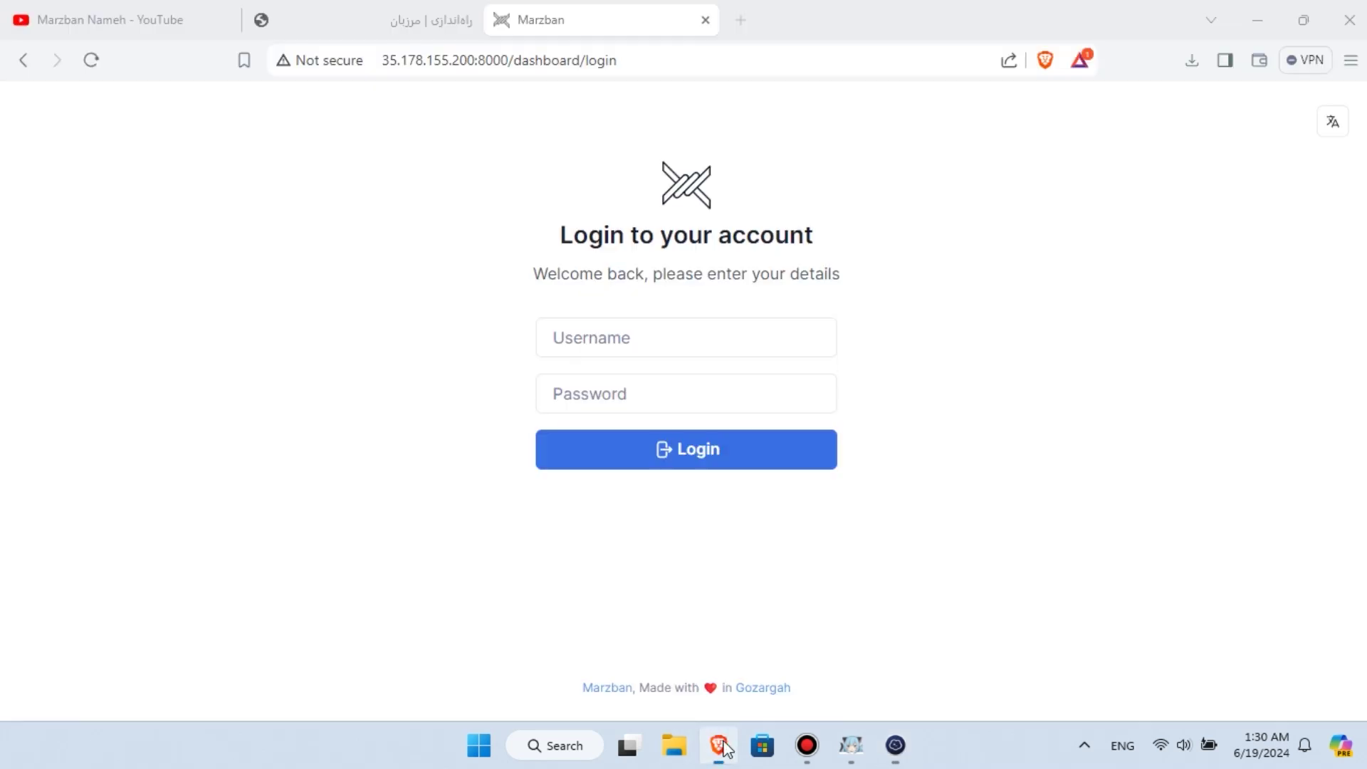
{"action": "left_click", "coordinate": [670, 377]}
{"action": "left_click", "coordinate": [705, 335]}
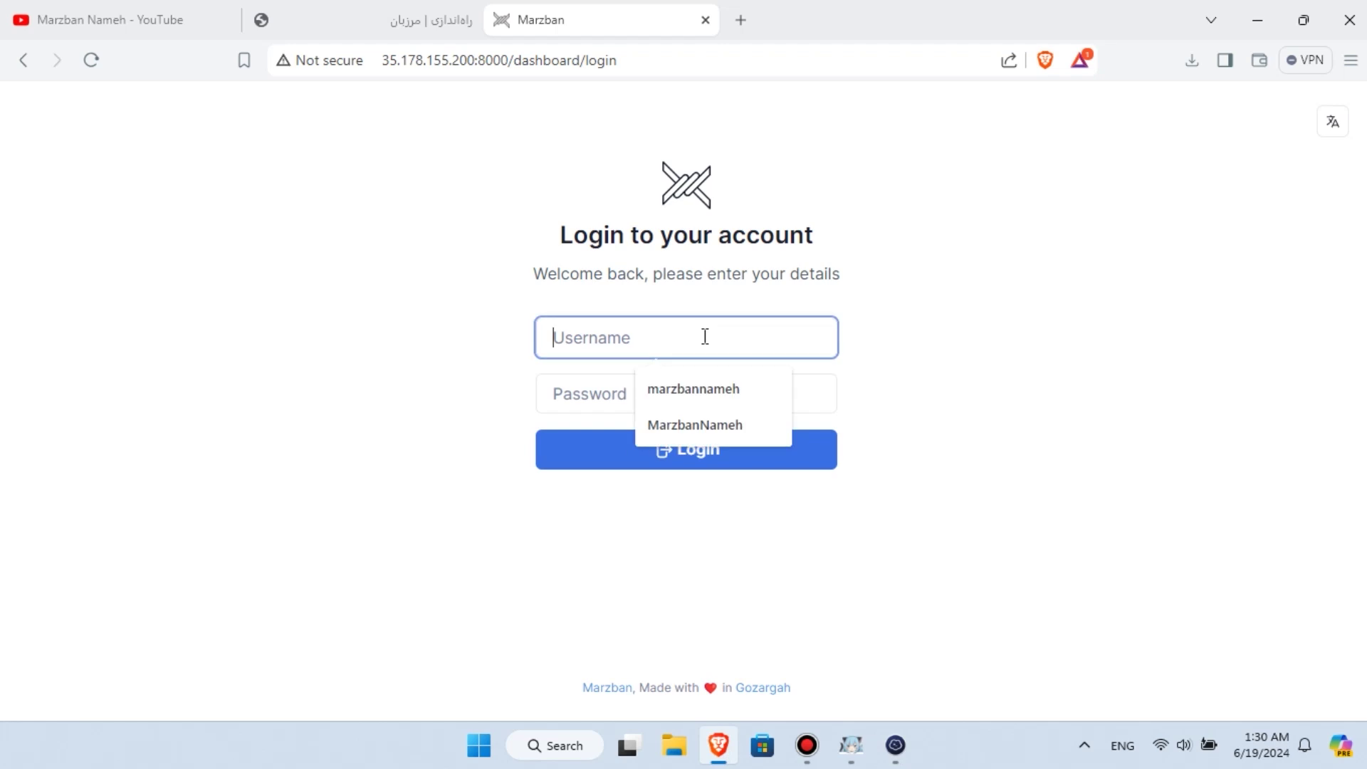
{"action": "left_click", "coordinate": [719, 396]}
{"action": "left_click", "coordinate": [714, 401]}
{"action": "type", "text": "•"}
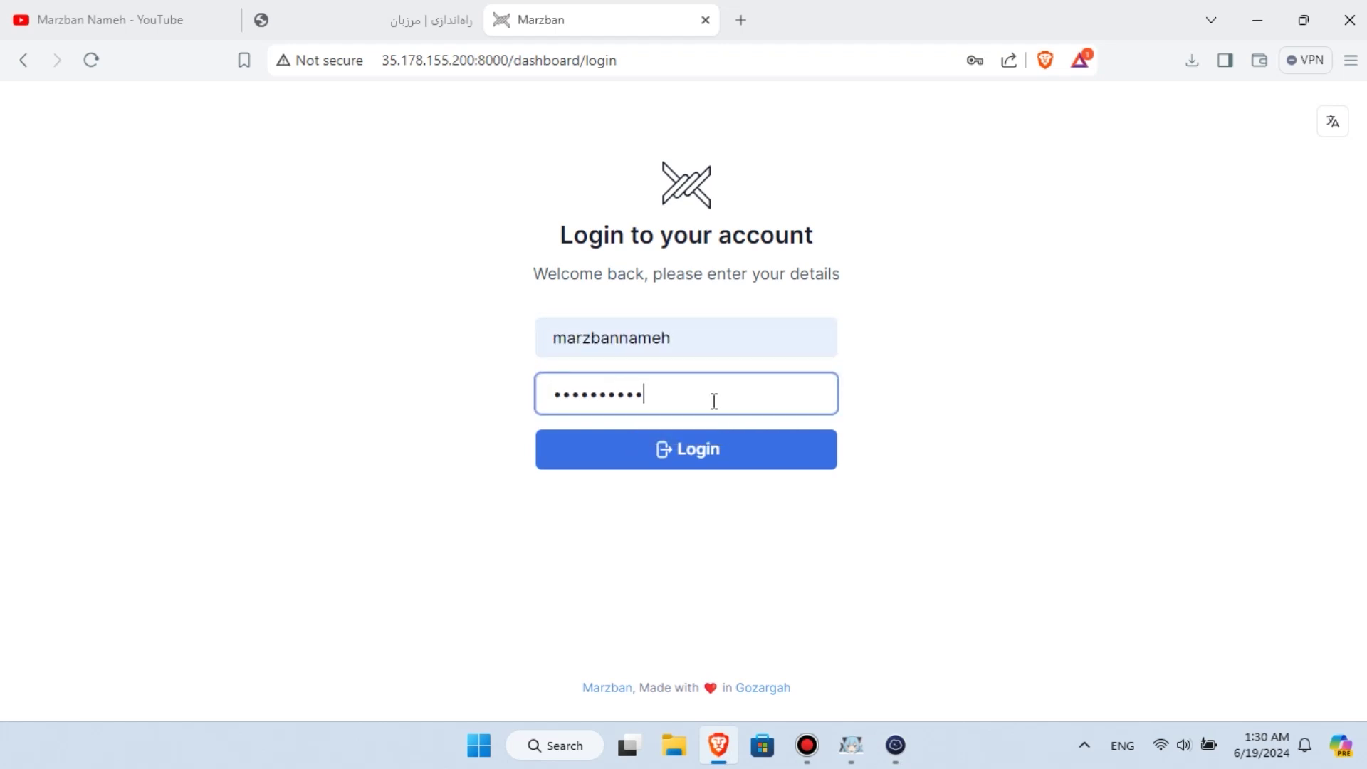
{"action": "type", "text": "•"}
{"action": "key", "text": "Return"}
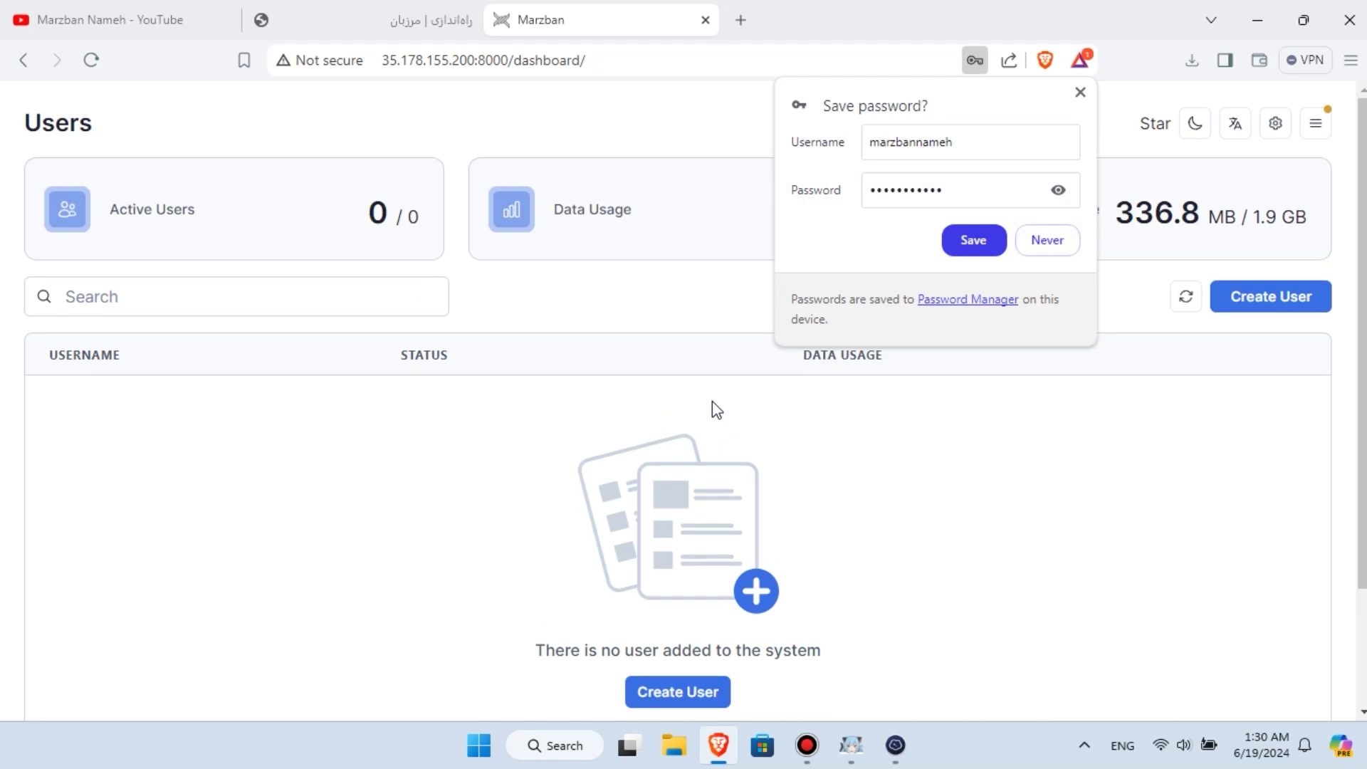
{"action": "left_click", "coordinate": [1045, 246]}
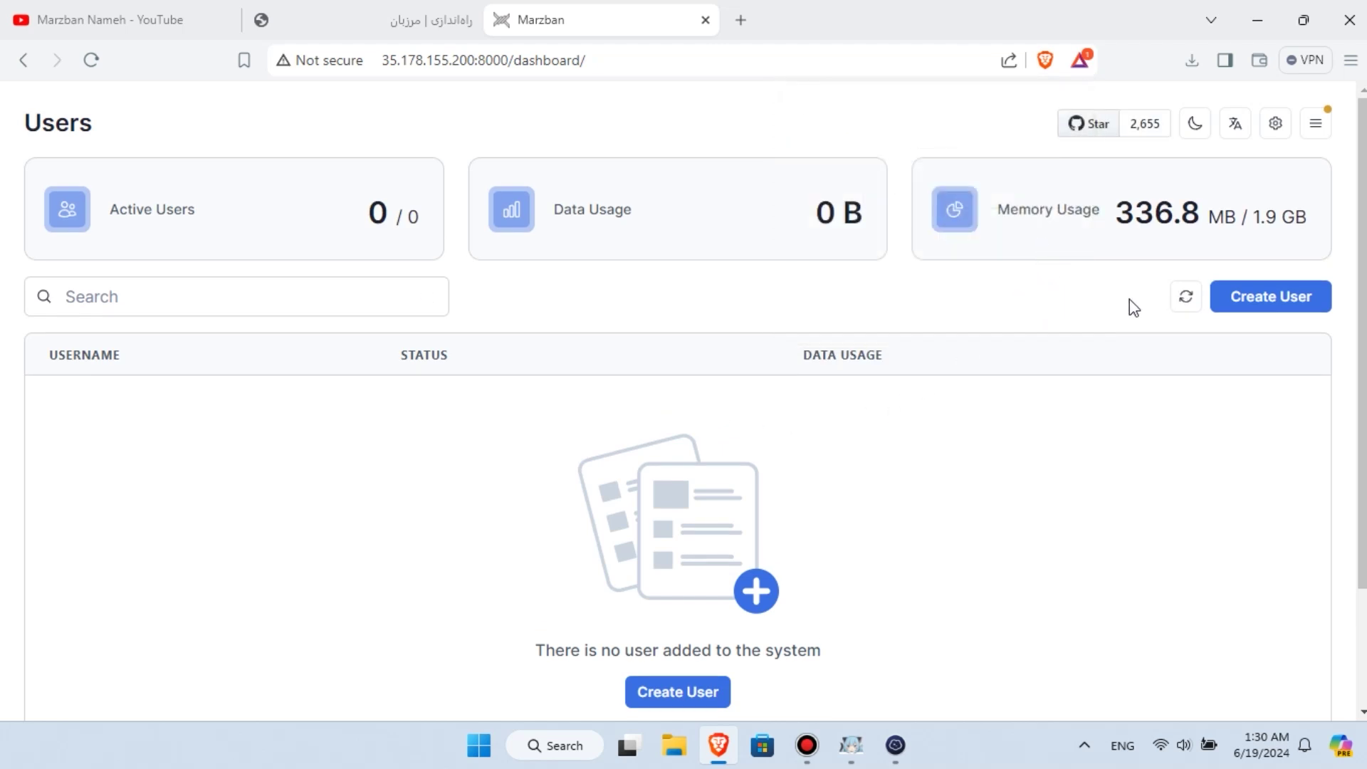
- Look over the Users dashboard and inspect the Host Settings of the VMess TCP and VMess Websocket inbounds
{"action": "scroll", "coordinate": [1143, 302], "scroll_direction": "down", "scroll_amount": 2}
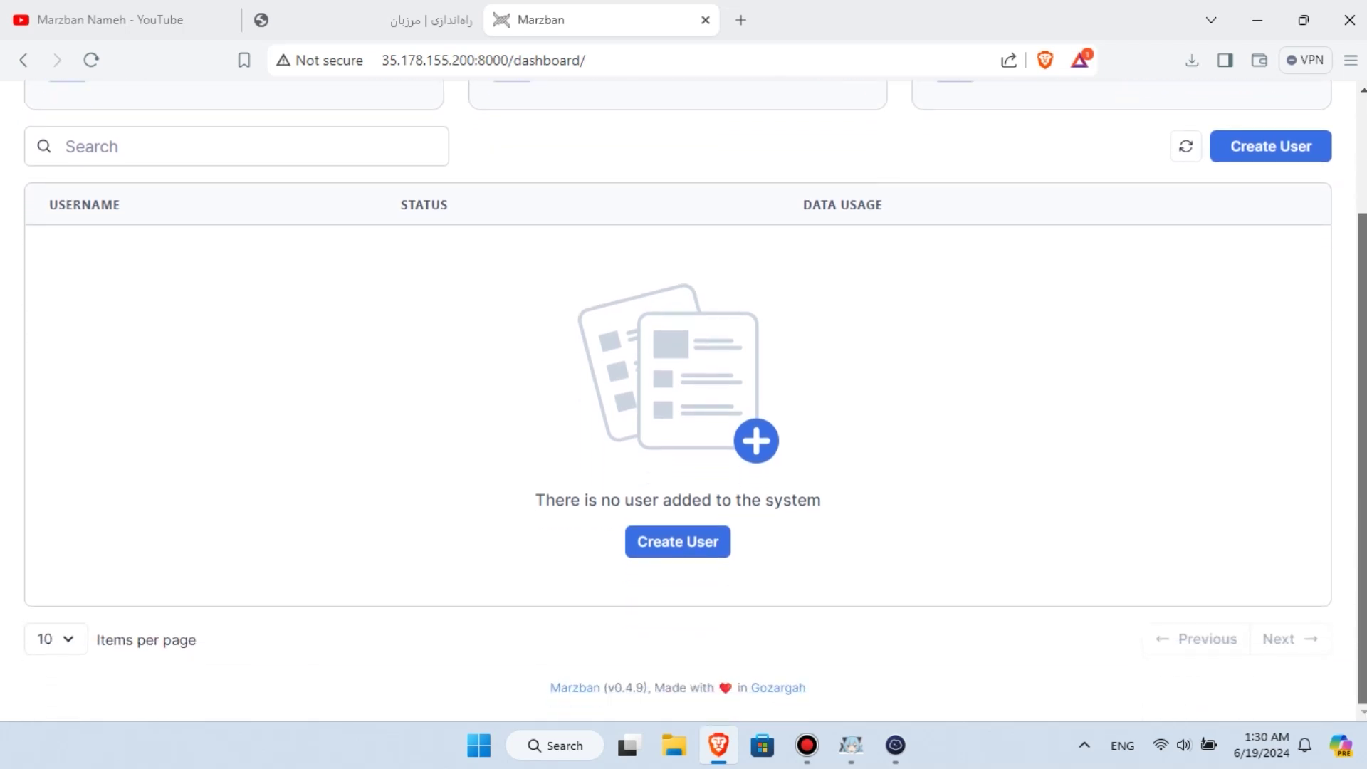
{"action": "scroll", "coordinate": [1349, 151], "scroll_direction": "up", "scroll_amount": 2}
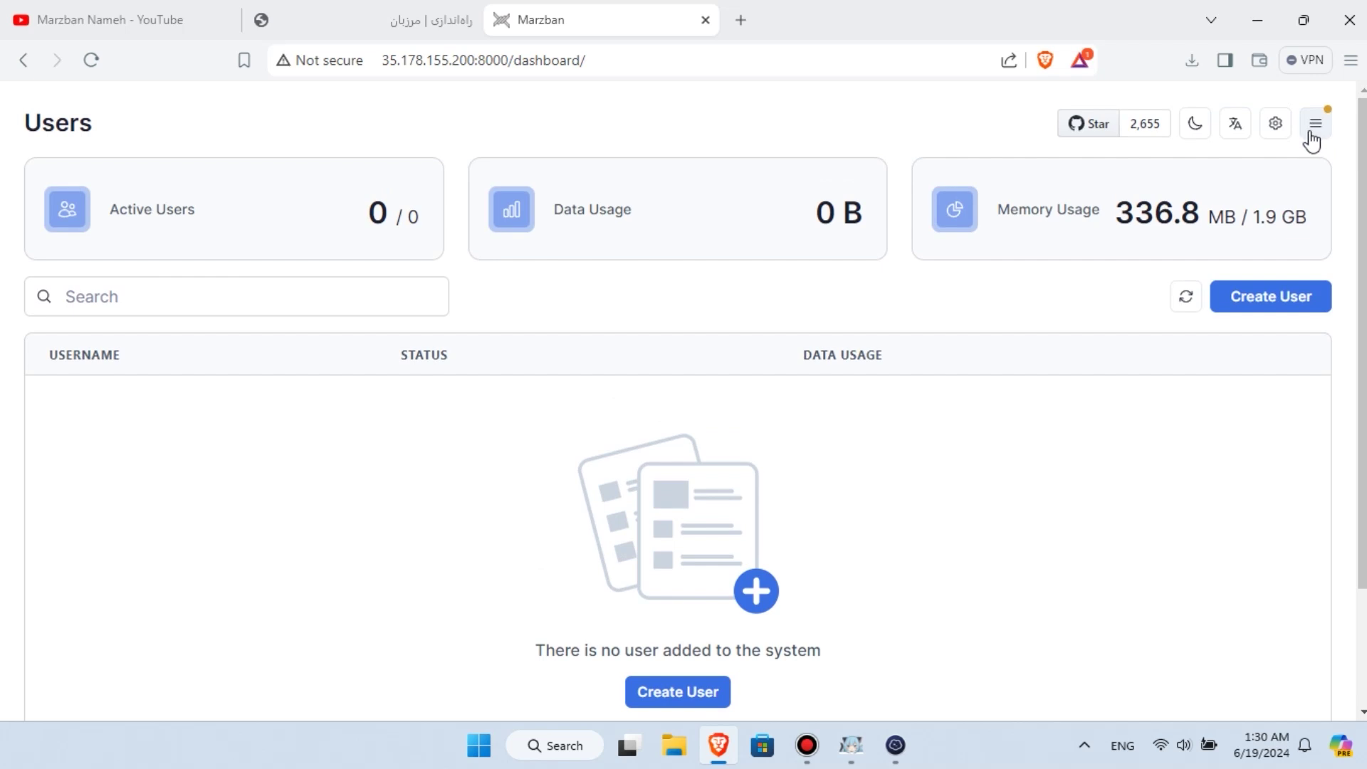
{"action": "left_click", "coordinate": [1315, 135]}
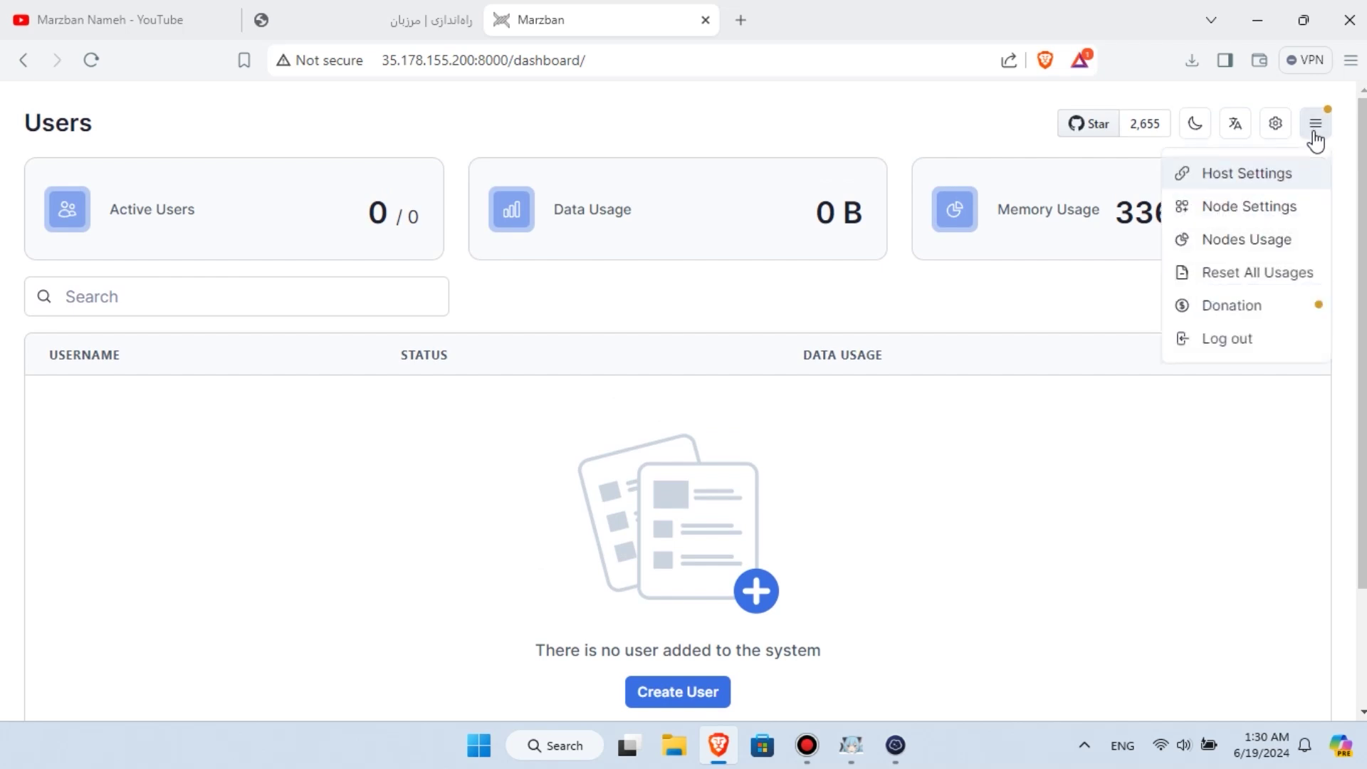
{"action": "left_click", "coordinate": [1304, 174]}
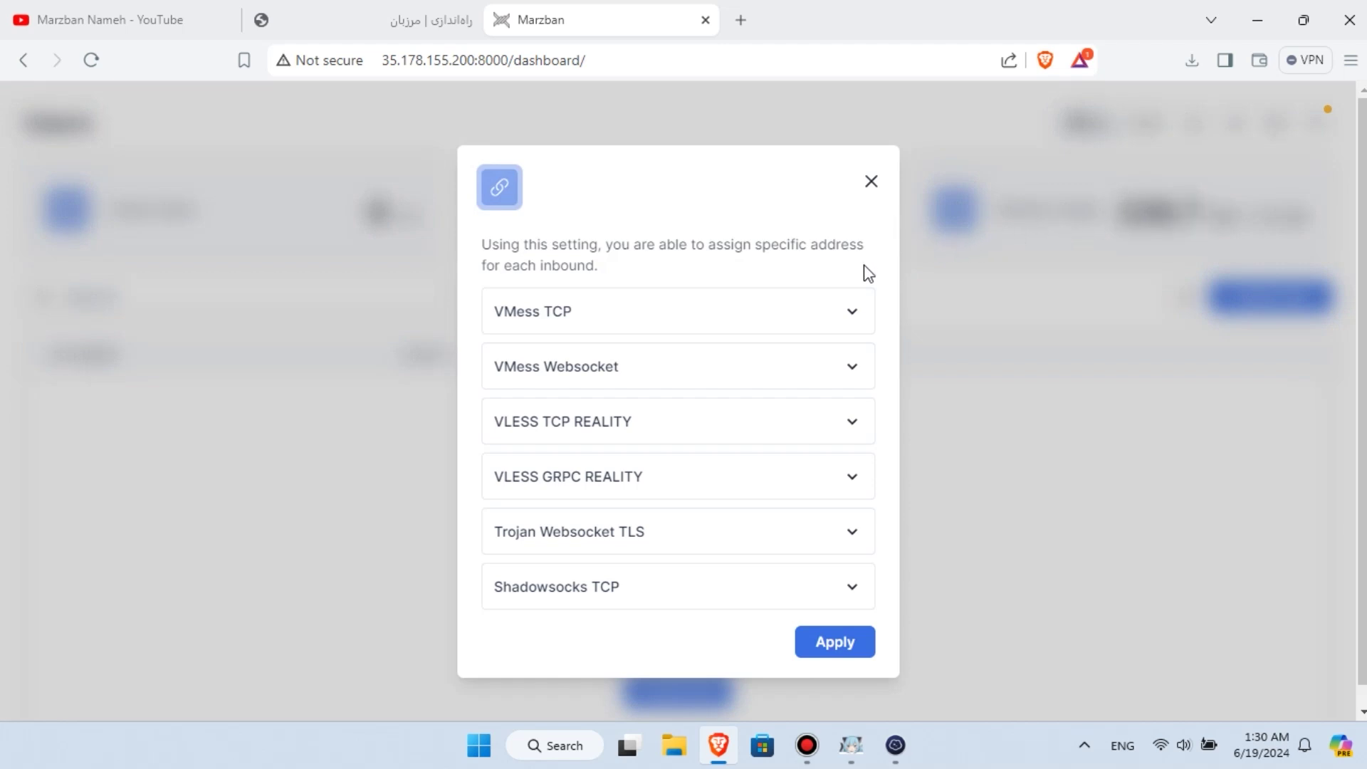
{"action": "left_click", "coordinate": [854, 314]}
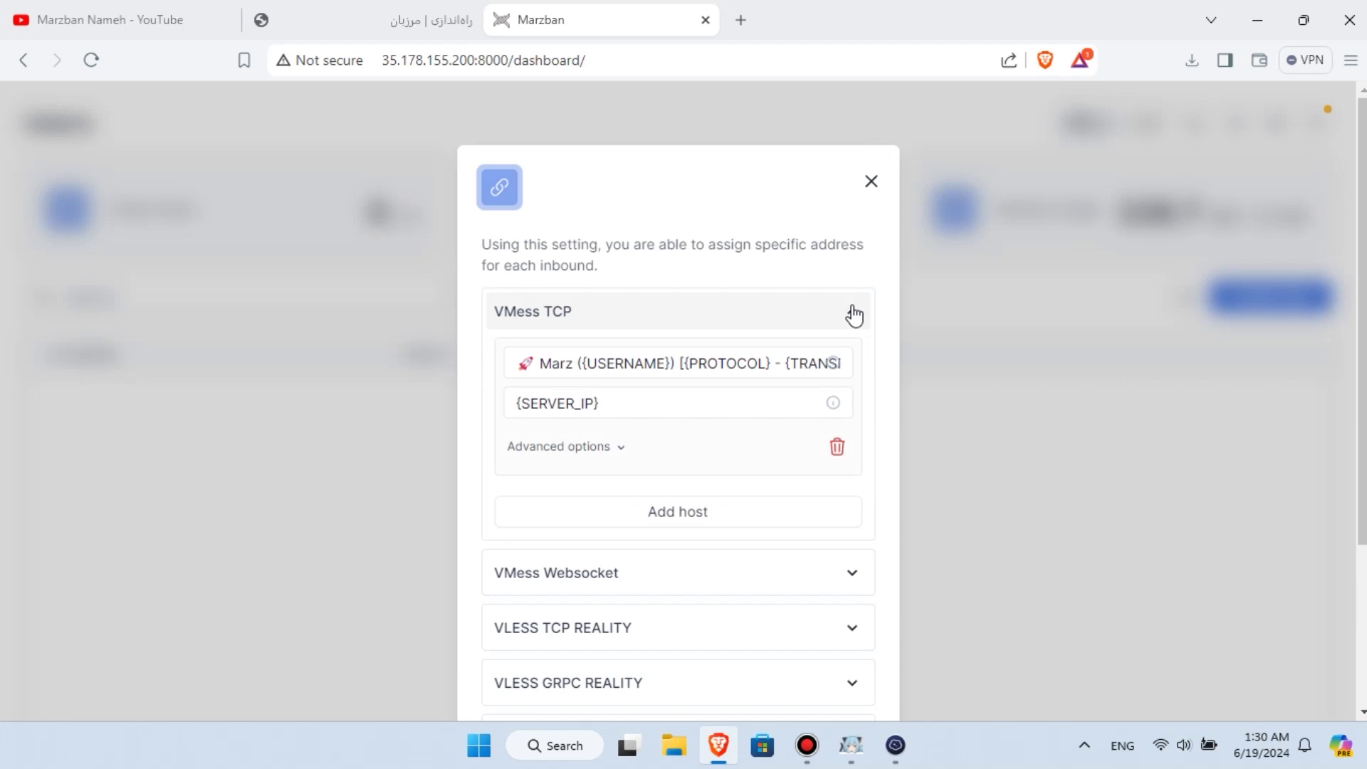
{"action": "left_click", "coordinate": [854, 314]}
{"action": "left_click", "coordinate": [845, 360]}
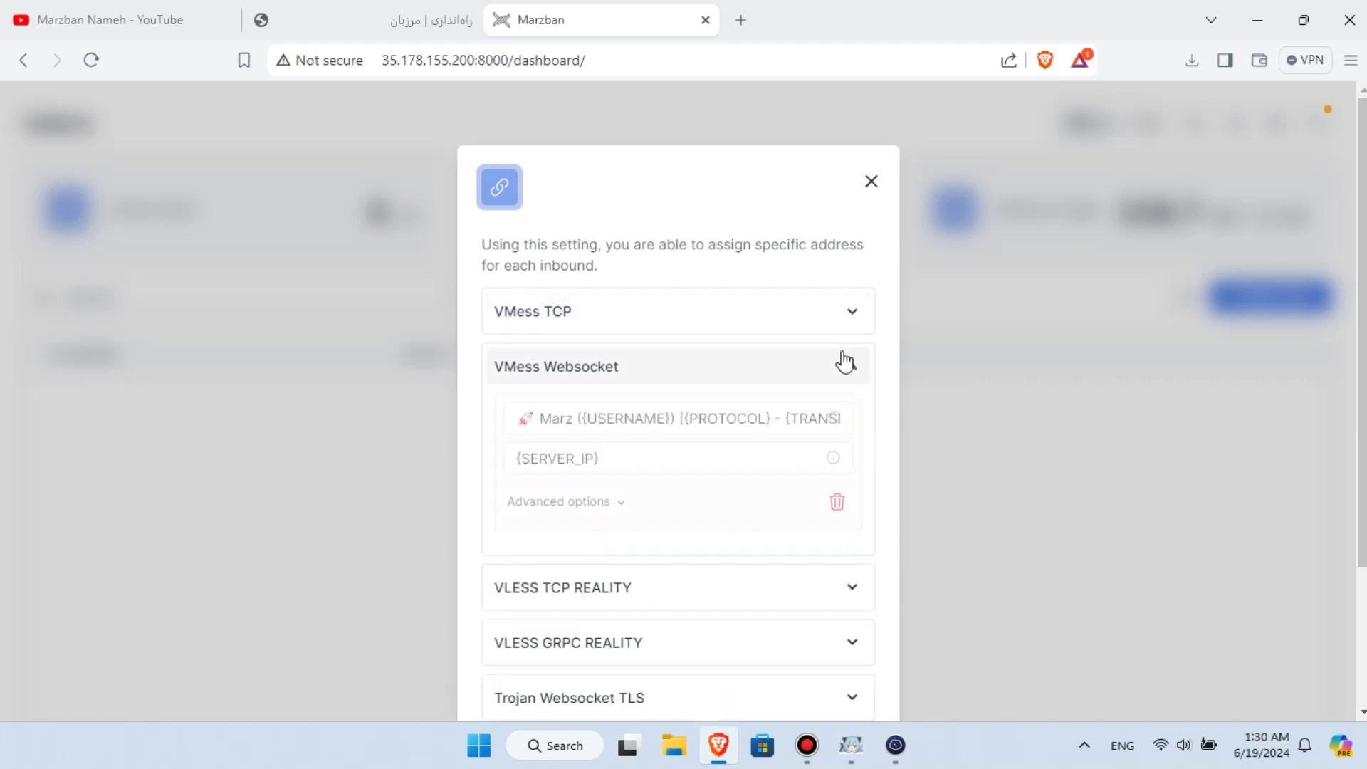
{"action": "left_click", "coordinate": [845, 361]}
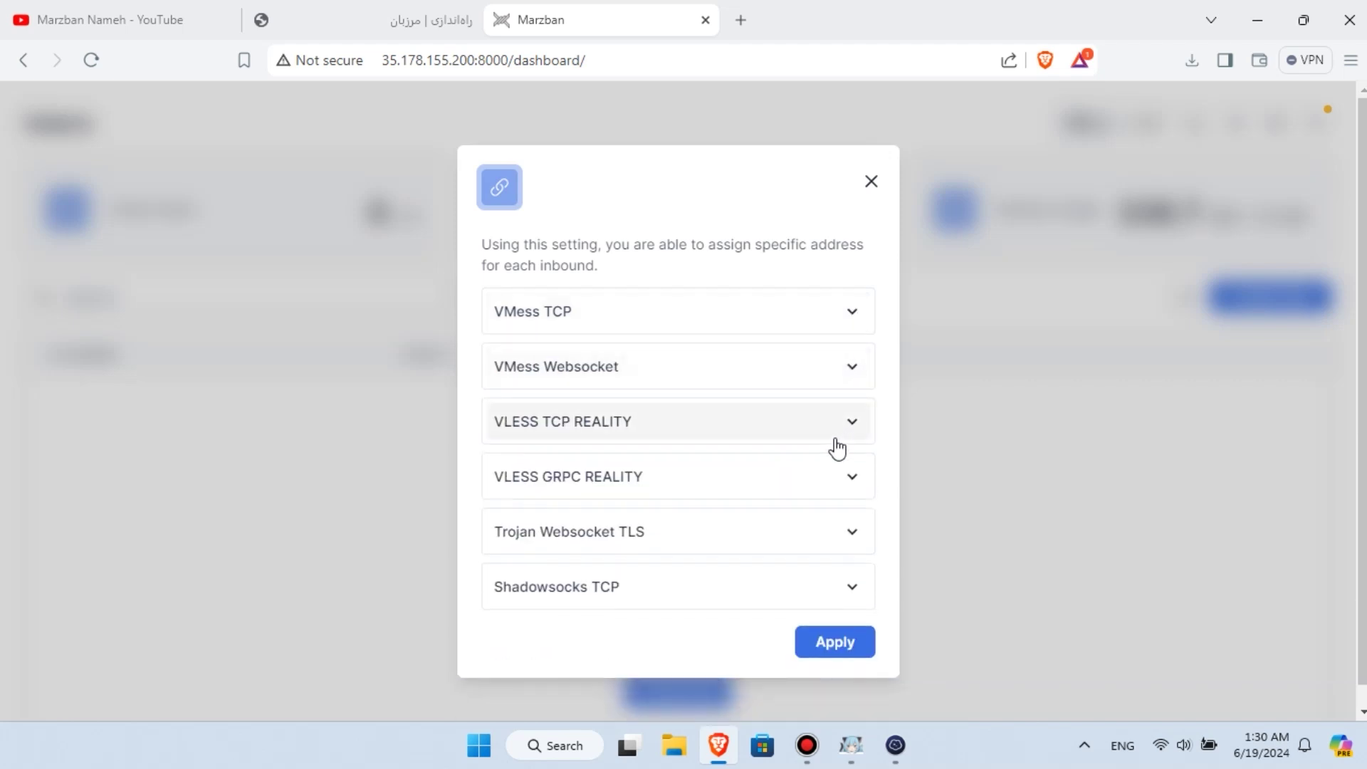
{"action": "left_click", "coordinate": [1105, 272]}
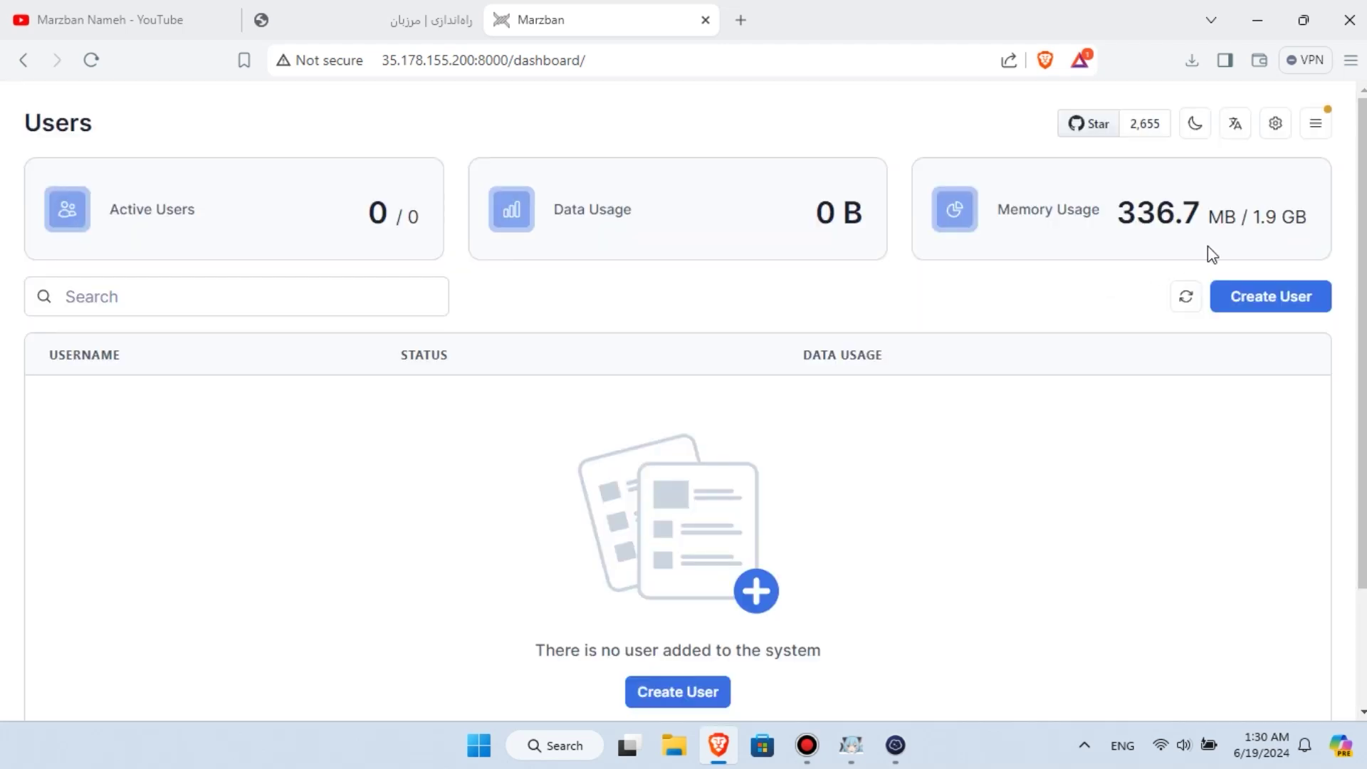
- Open the Core Settings configuration in full screen and examine the VMess TCP and VMess Websocket inbounds
{"action": "left_click", "coordinate": [1275, 127]}
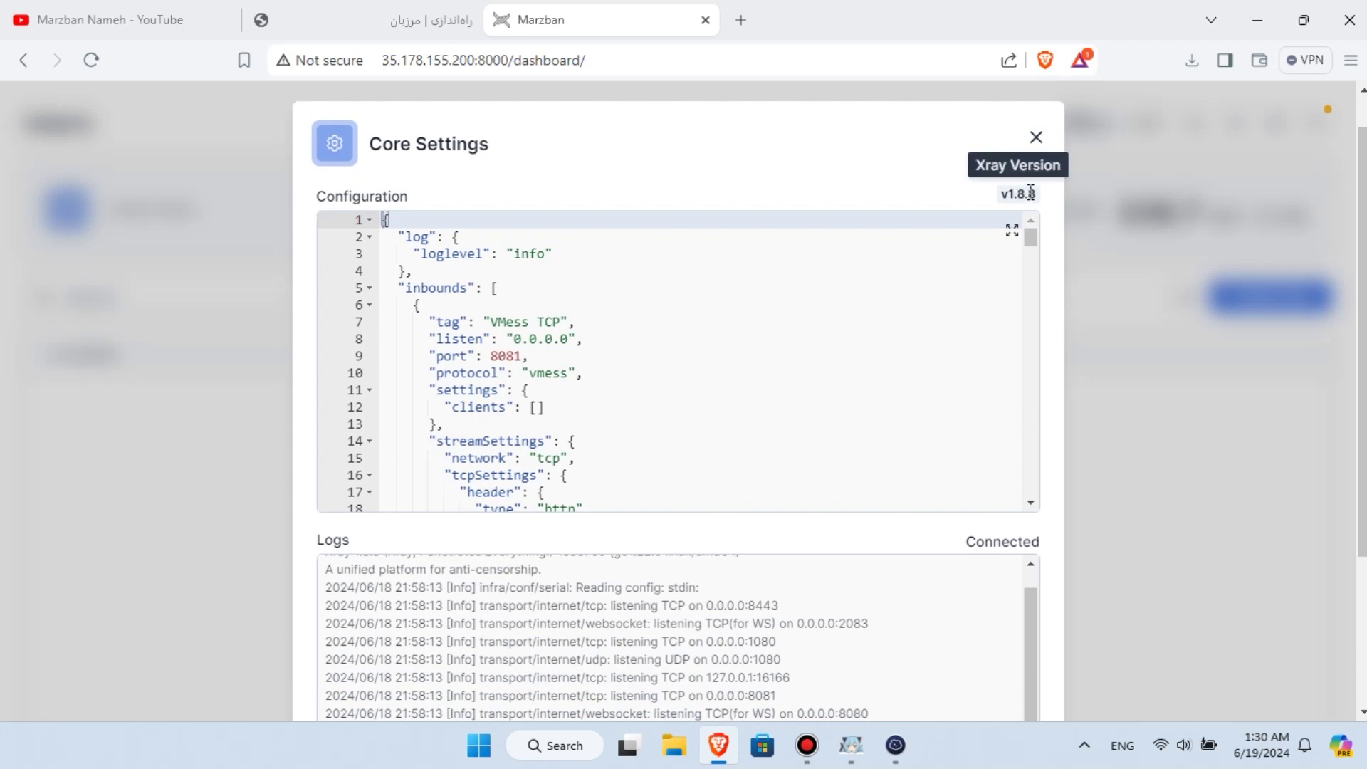
{"action": "left_click", "coordinate": [1011, 230]}
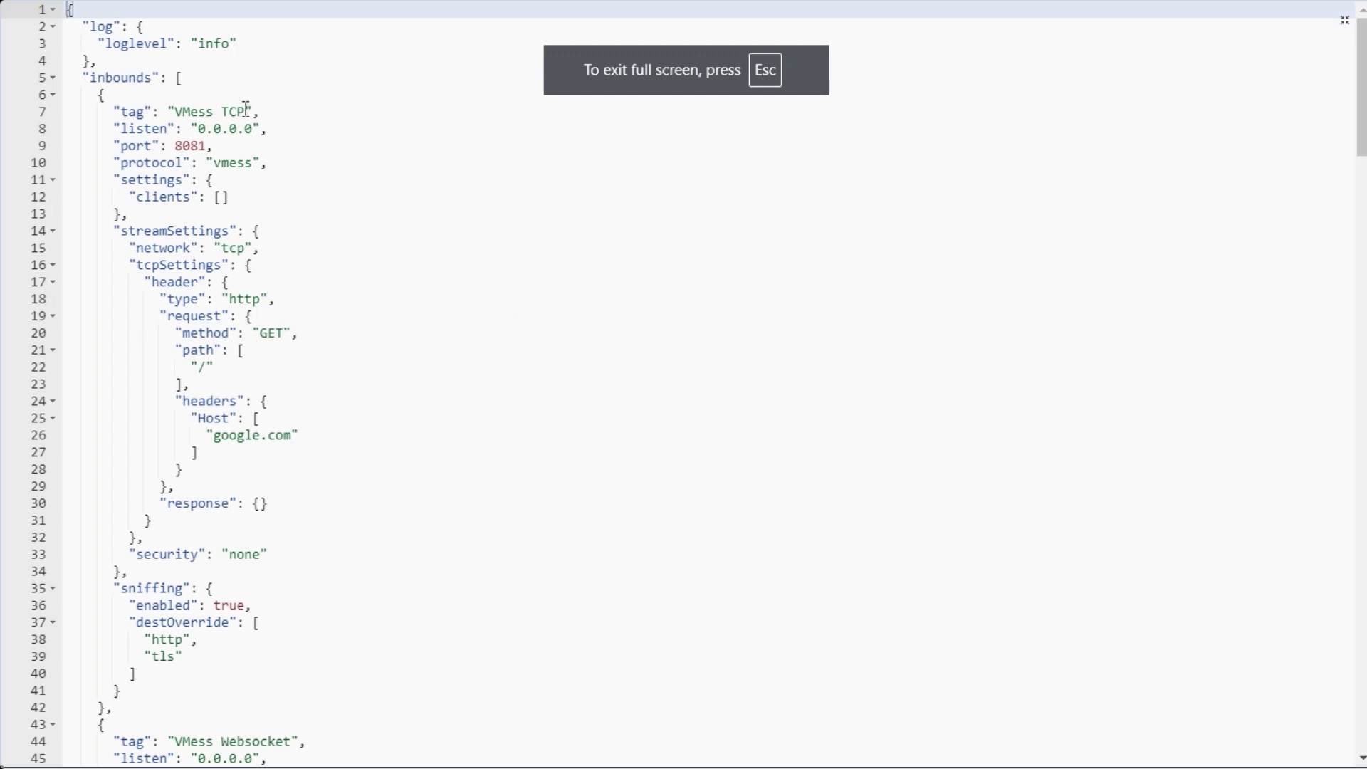
{"action": "left_click_drag", "start_coordinate": [246, 112], "coordinate": [168, 112]}
{"action": "left_click", "coordinate": [217, 95]}
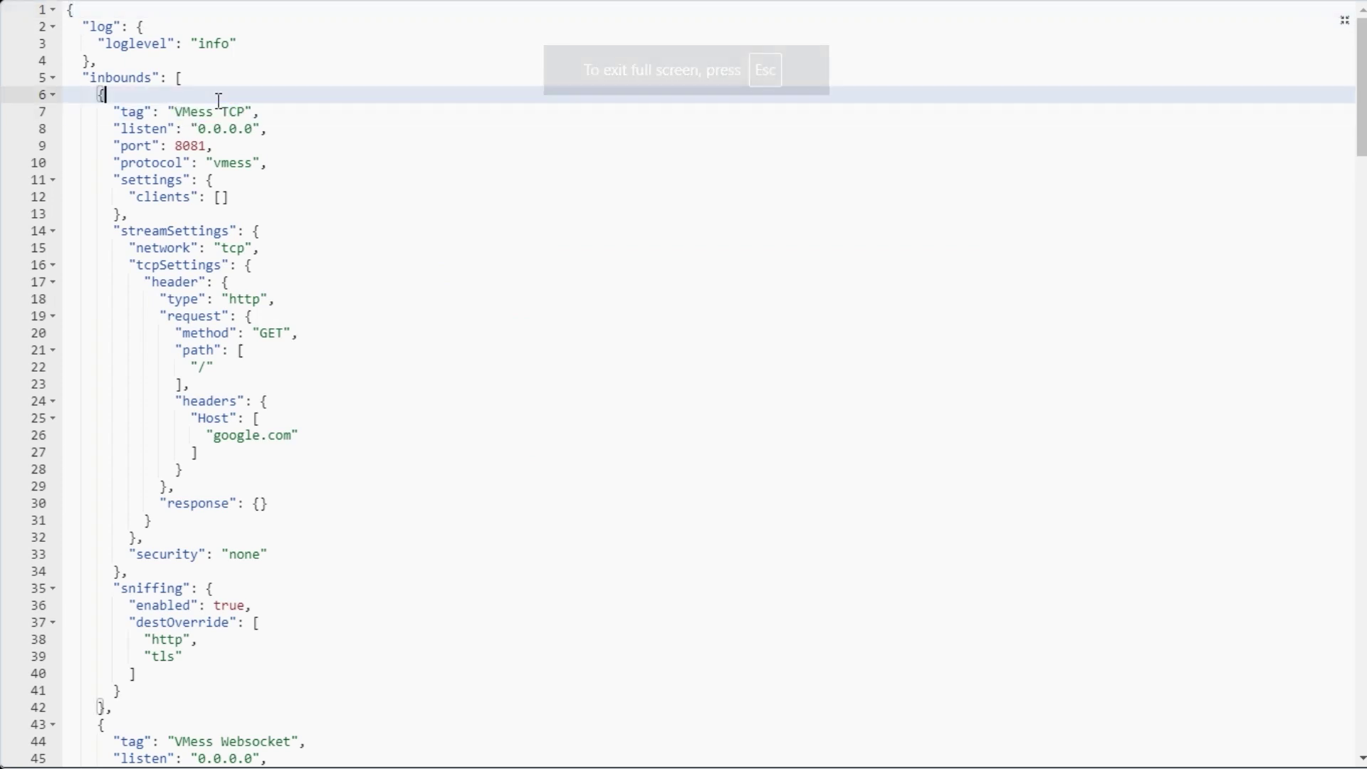
{"action": "scroll", "coordinate": [278, 321], "scroll_direction": "down", "scroll_amount": 2}
{"action": "scroll", "coordinate": [285, 393], "scroll_direction": "down", "scroll_amount": 4}
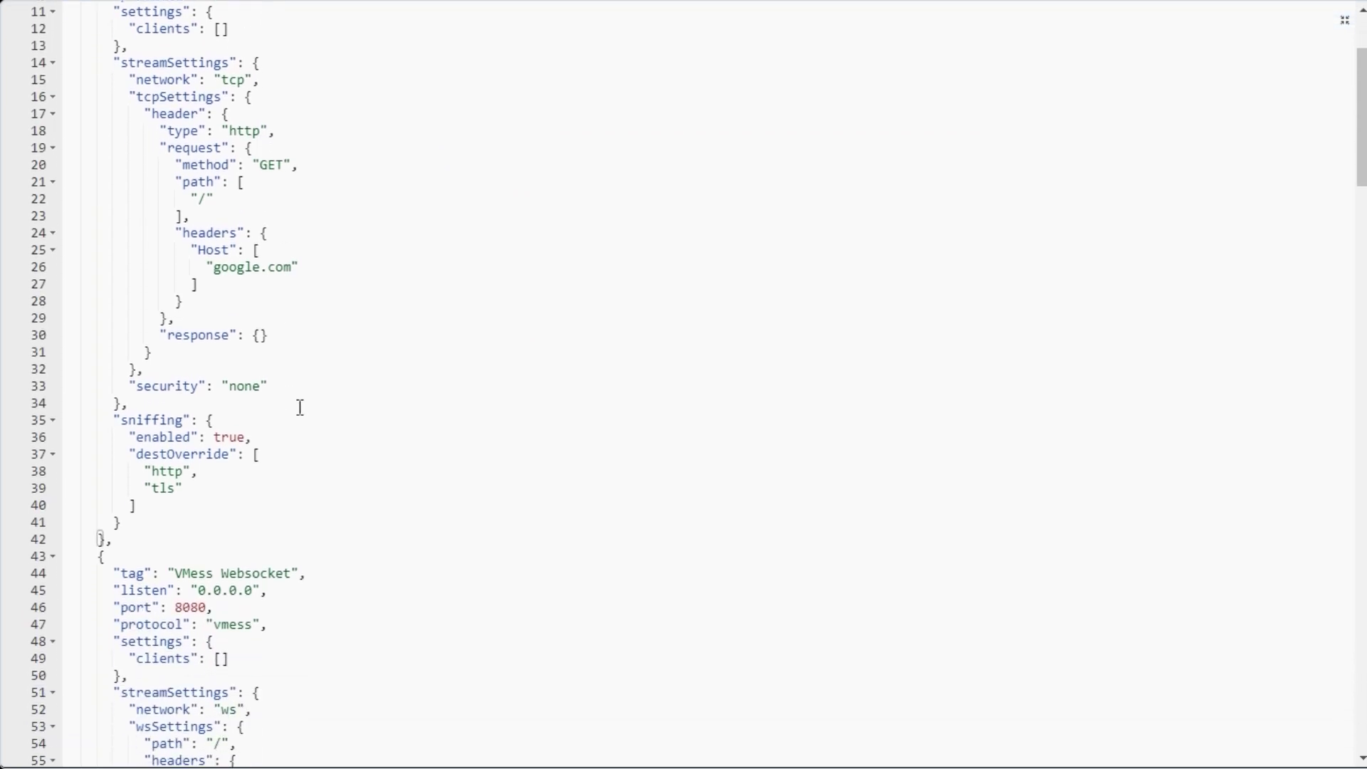
{"action": "scroll", "coordinate": [305, 456], "scroll_direction": "down", "scroll_amount": 3}
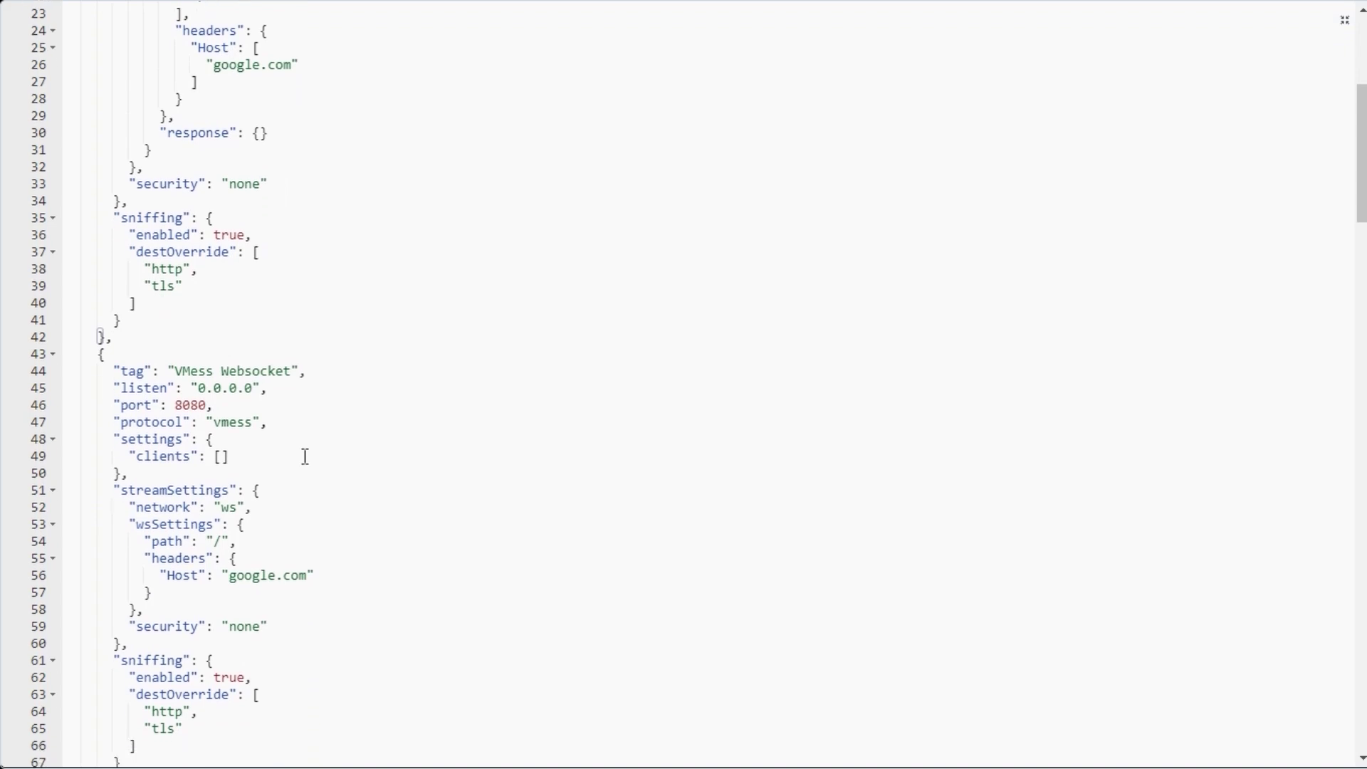
{"action": "left_click_drag", "start_coordinate": [289, 237], "coordinate": [191, 235]}
{"action": "left_click", "coordinate": [191, 235]}
- Examine the VLESS TCP REALITY, VLESS GRPC REALITY and Trojan Websocket TLS inbounds in the core configuration
{"action": "scroll", "coordinate": [234, 320], "scroll_direction": "down", "scroll_amount": 4}
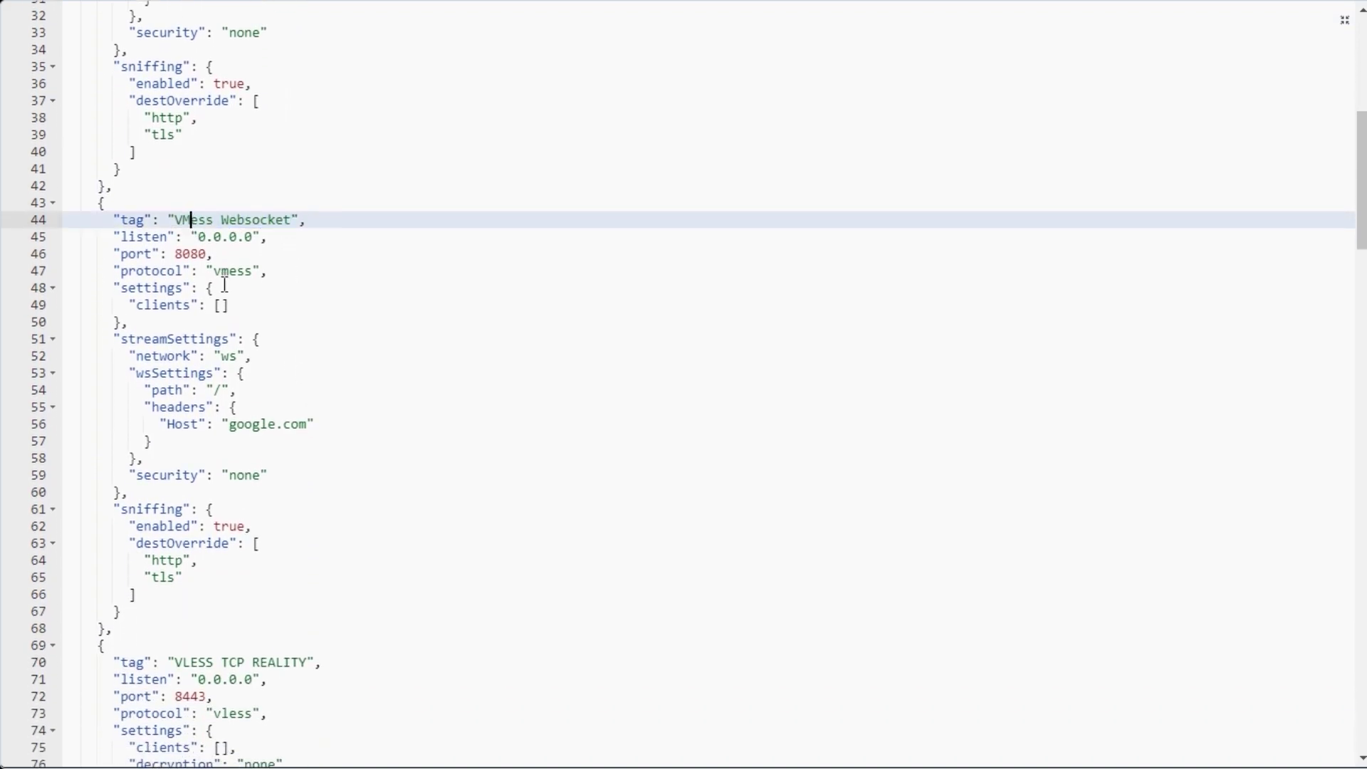
{"action": "left_click", "coordinate": [299, 453]}
{"action": "scroll", "coordinate": [308, 455], "scroll_direction": "down", "scroll_amount": 5}
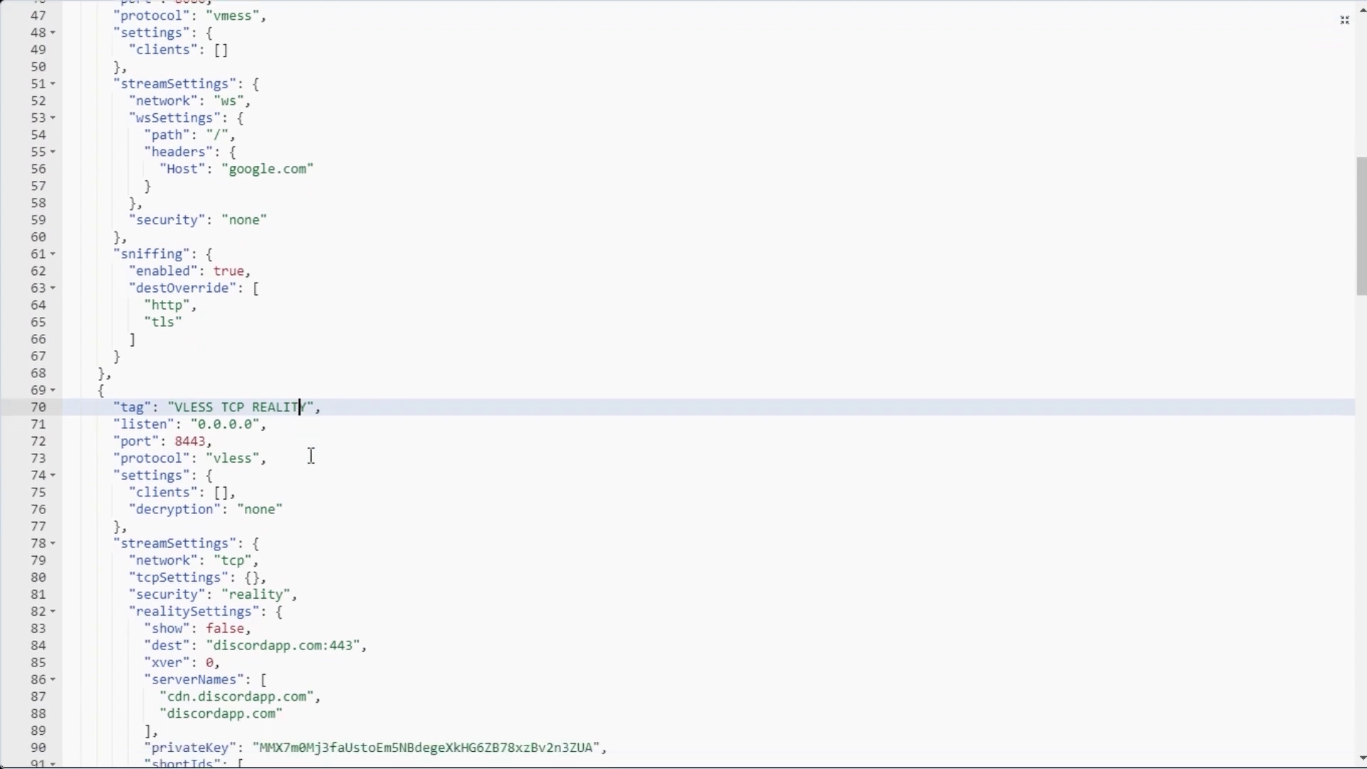
{"action": "scroll", "coordinate": [311, 455], "scroll_direction": "down", "scroll_amount": 6}
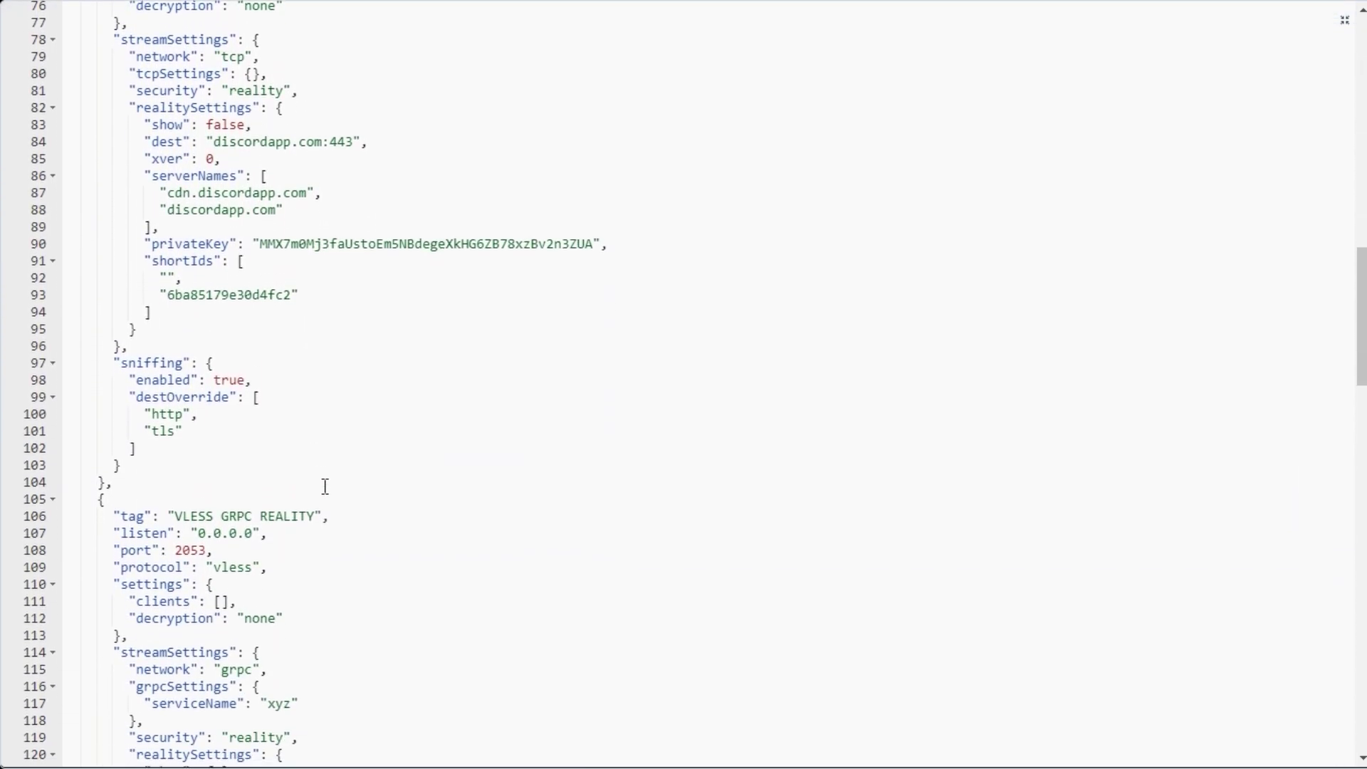
{"action": "left_click", "coordinate": [330, 515]}
{"action": "scroll", "coordinate": [200, 522], "scroll_direction": "down", "scroll_amount": 7}
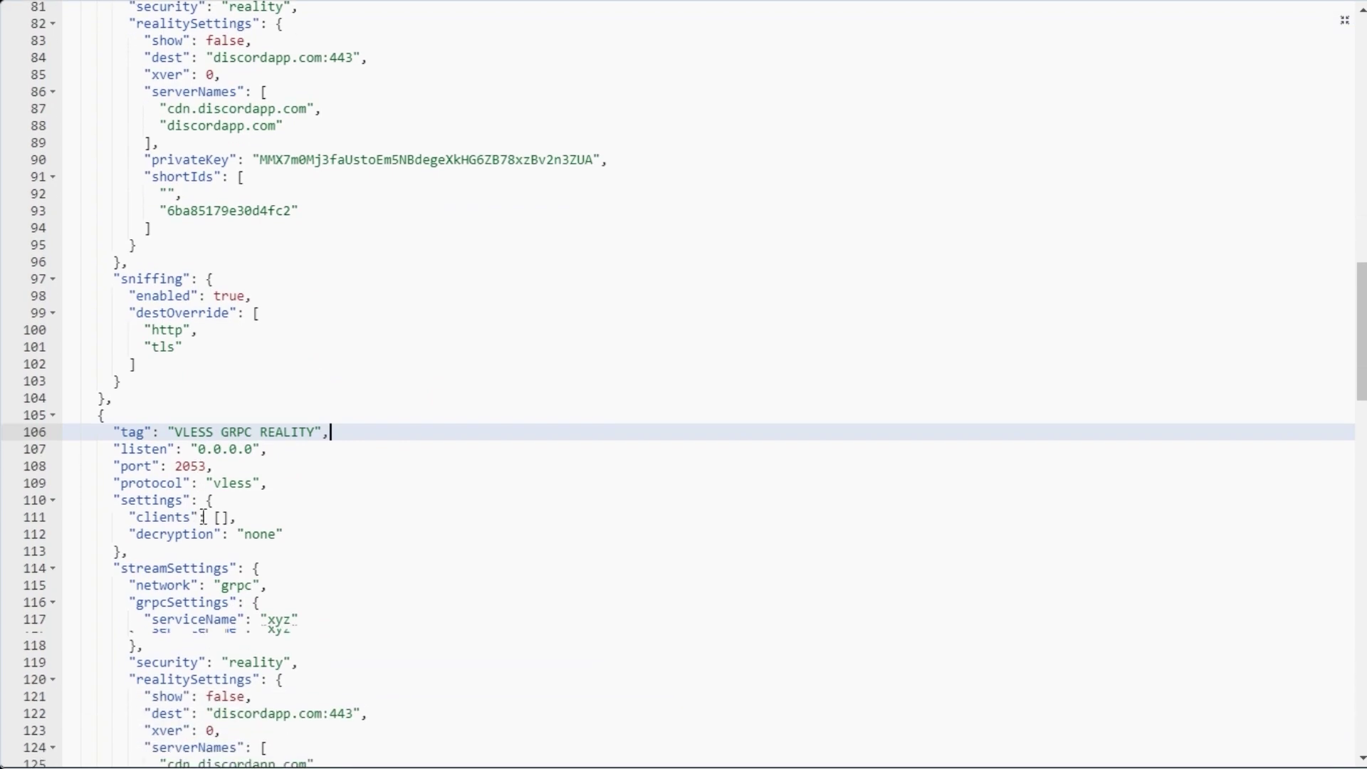
{"action": "scroll", "coordinate": [228, 516], "scroll_direction": "down", "scroll_amount": 8}
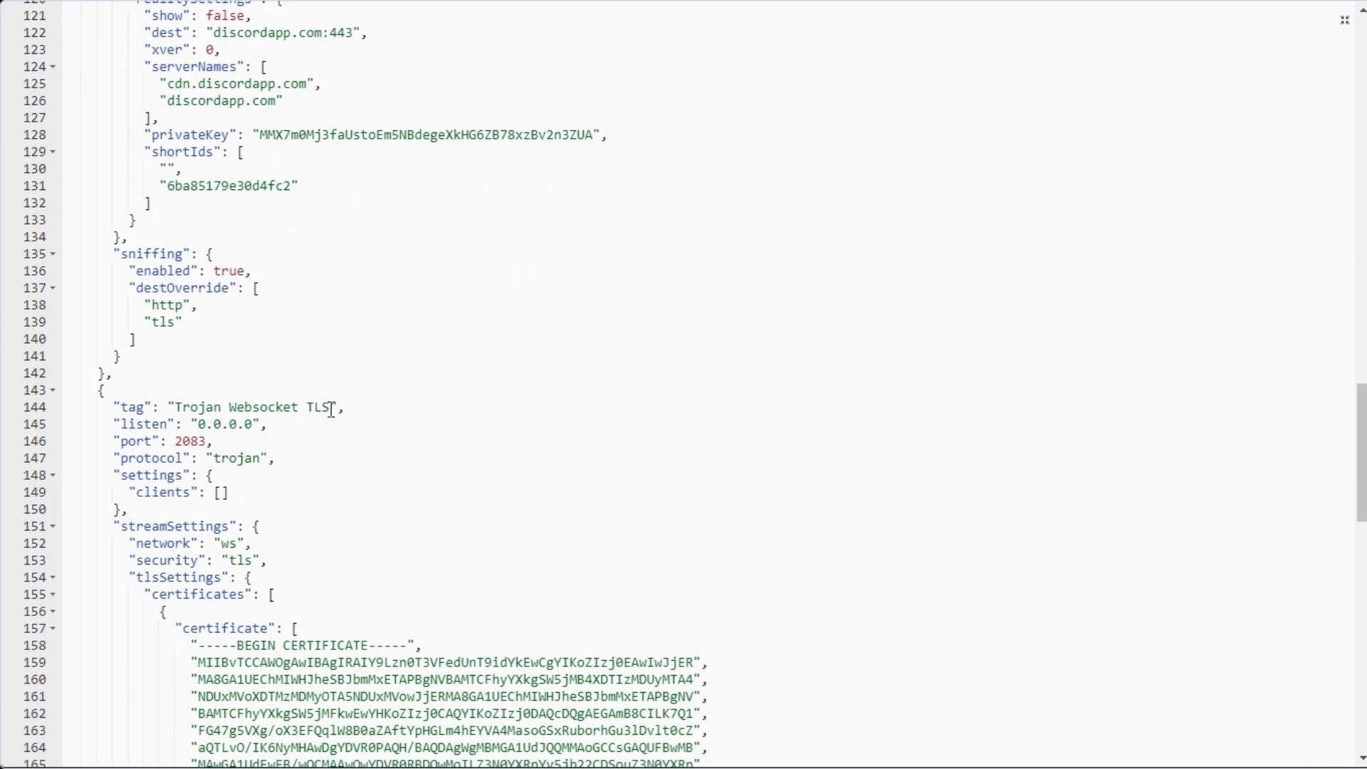
{"action": "left_click_drag", "start_coordinate": [331, 410], "coordinate": [249, 407]}
{"action": "scroll", "coordinate": [229, 414], "scroll_direction": "down", "scroll_amount": 13}
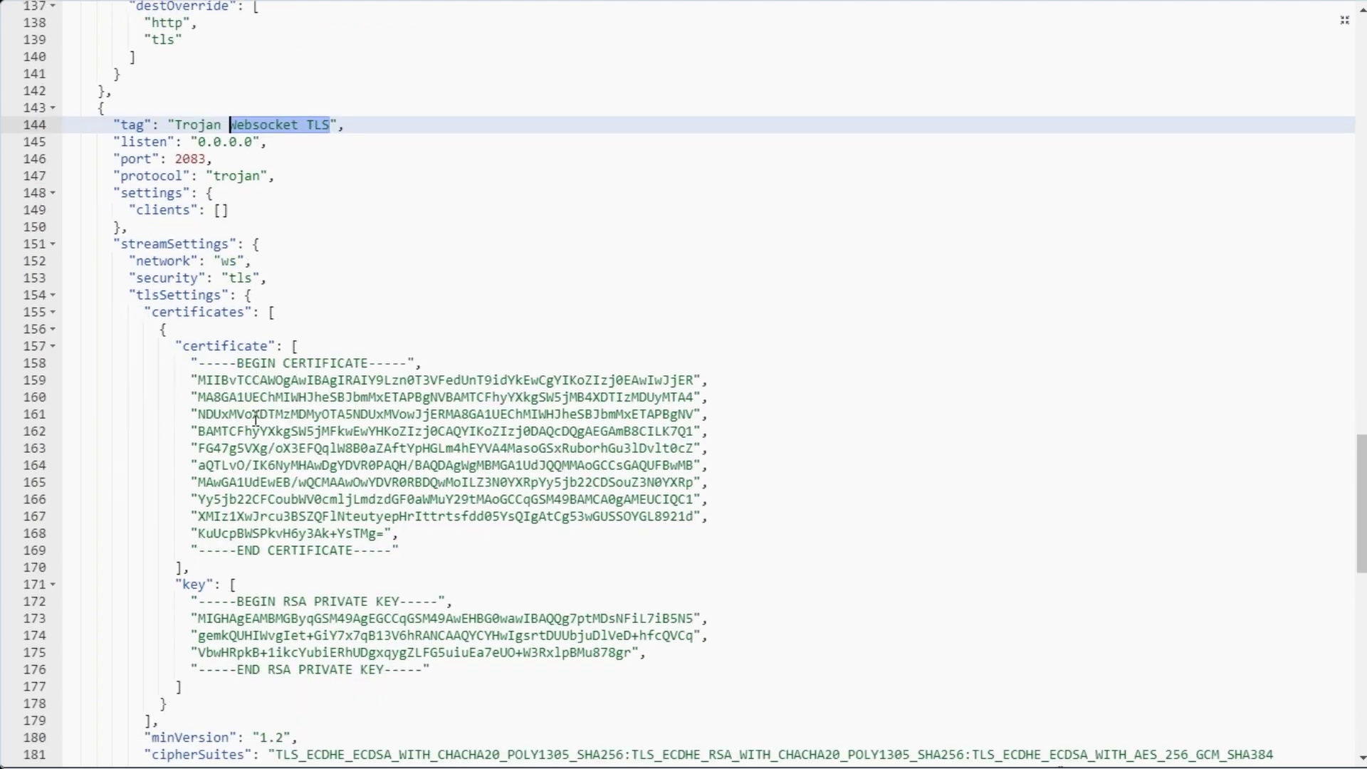
- Examine the Shadowsocks TCP inbound and the outbounds and routing sections at the end of the core configuration
{"action": "scroll", "coordinate": [256, 419], "scroll_direction": "down", "scroll_amount": 3}
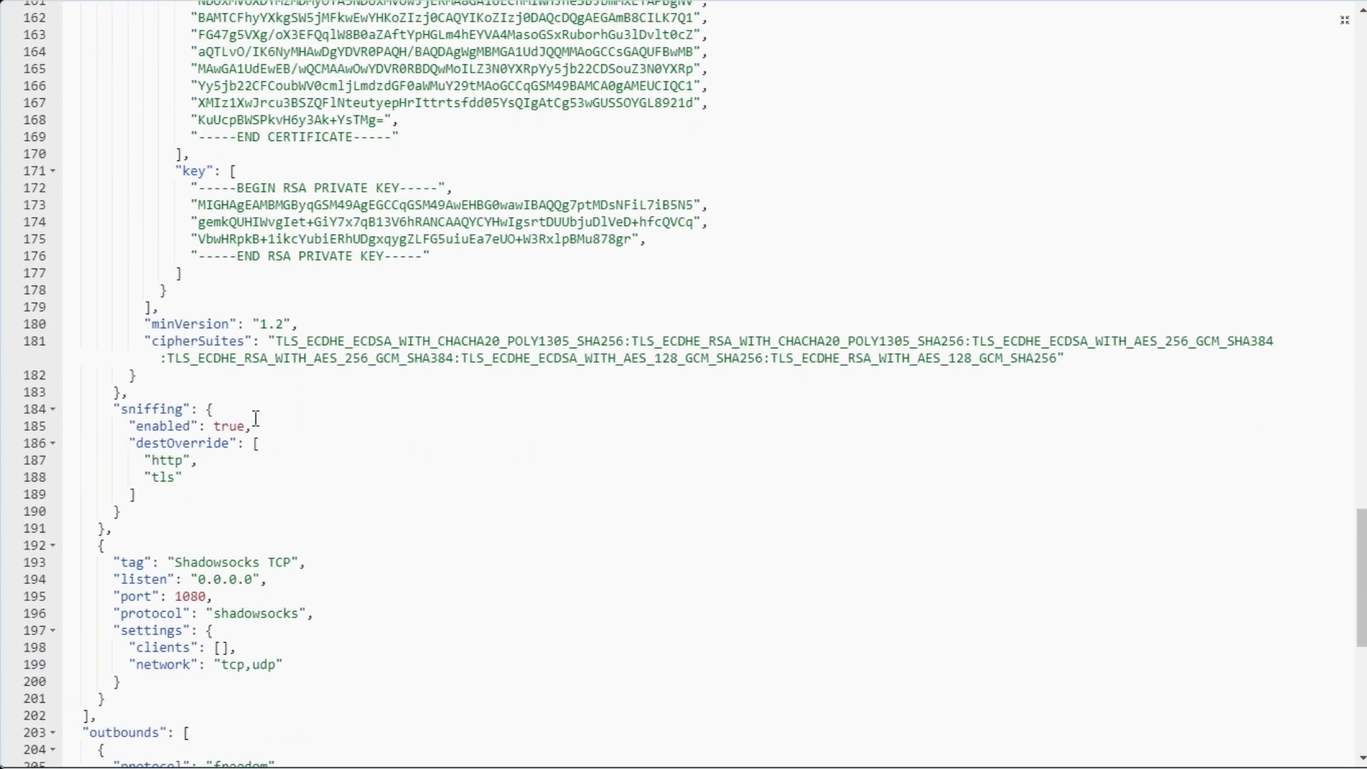
{"action": "left_click", "coordinate": [246, 470]}
{"action": "scroll", "coordinate": [251, 471], "scroll_direction": "down", "scroll_amount": 4}
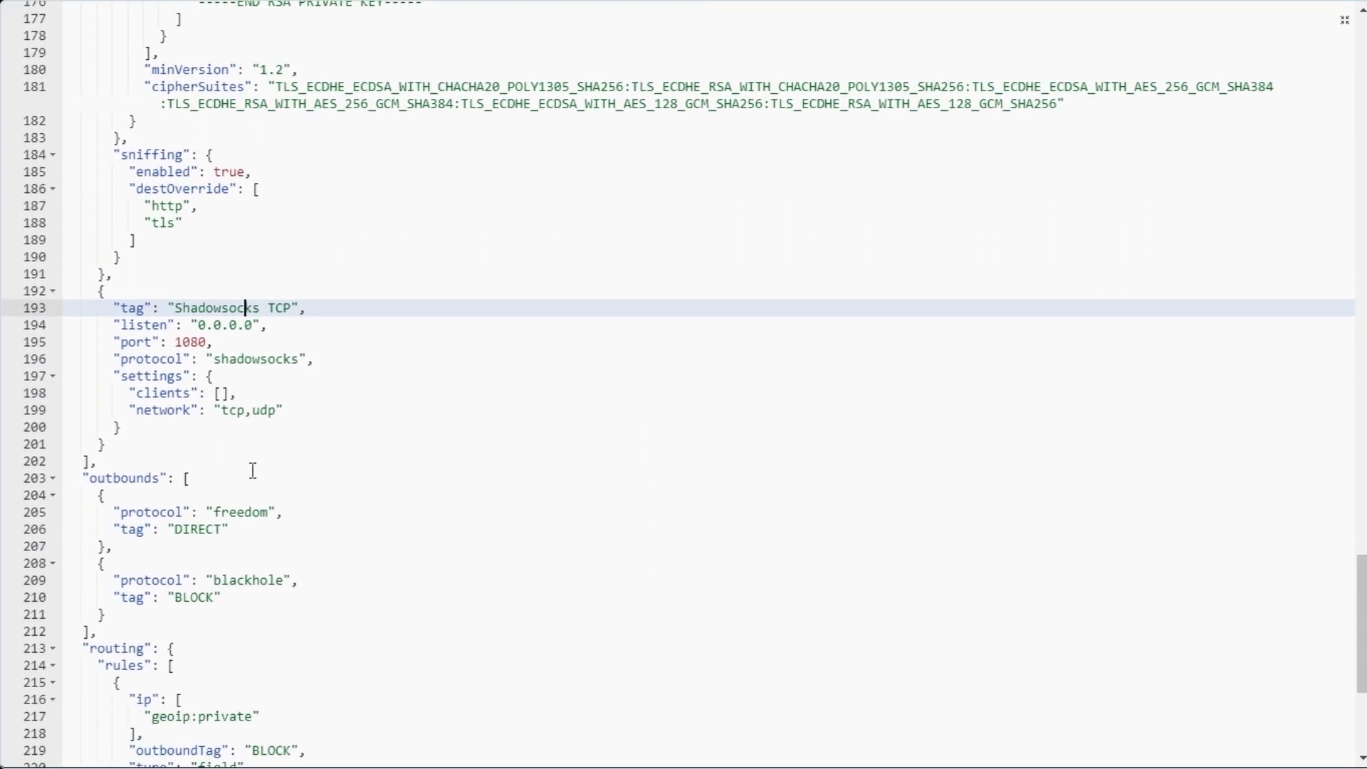
{"action": "left_click_drag", "start_coordinate": [160, 415], "coordinate": [91, 416]}
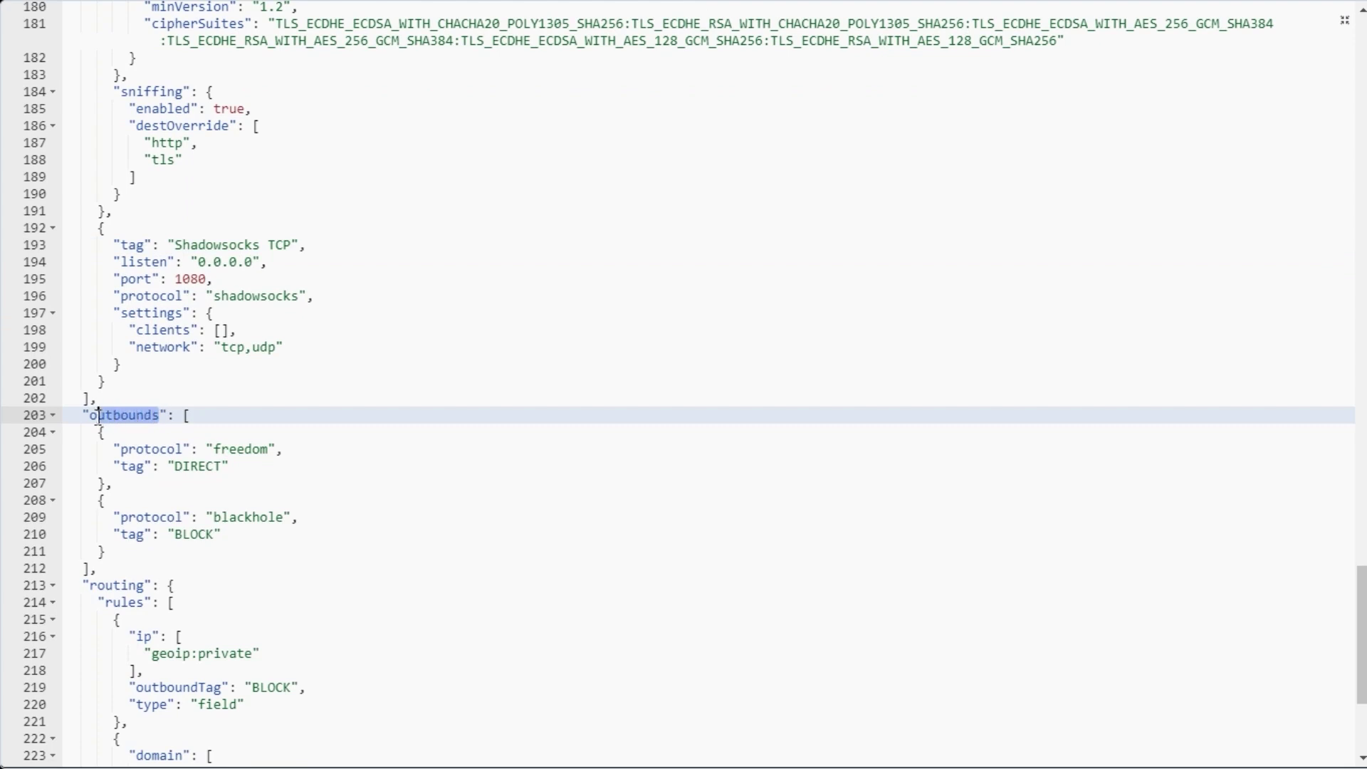
{"action": "left_click", "coordinate": [115, 418]}
{"action": "scroll", "coordinate": [131, 420], "scroll_direction": "down", "scroll_amount": 3}
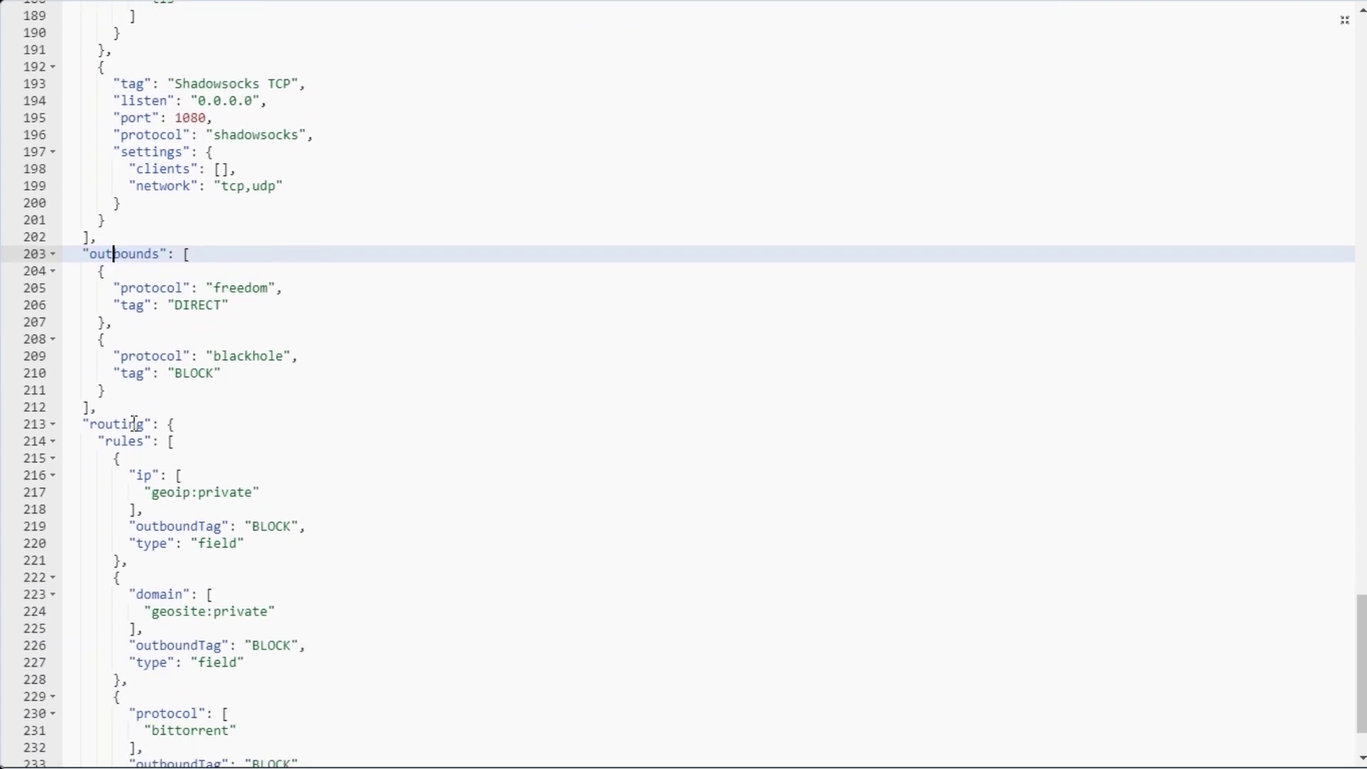
{"action": "left_click_drag", "start_coordinate": [147, 421], "coordinate": [92, 422]}
{"action": "scroll", "coordinate": [178, 434], "scroll_direction": "down", "scroll_amount": 2}
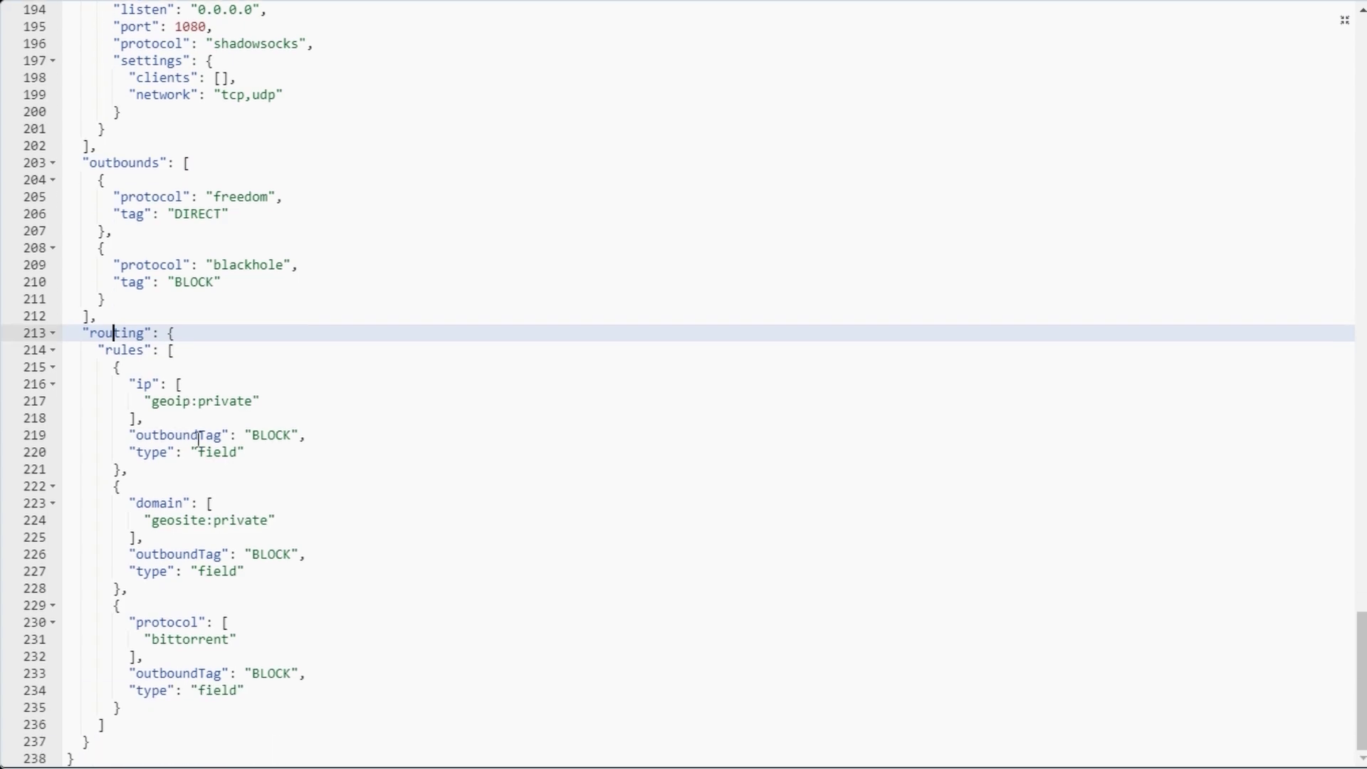
{"action": "scroll", "coordinate": [732, 446], "scroll_direction": "up", "scroll_amount": 2}
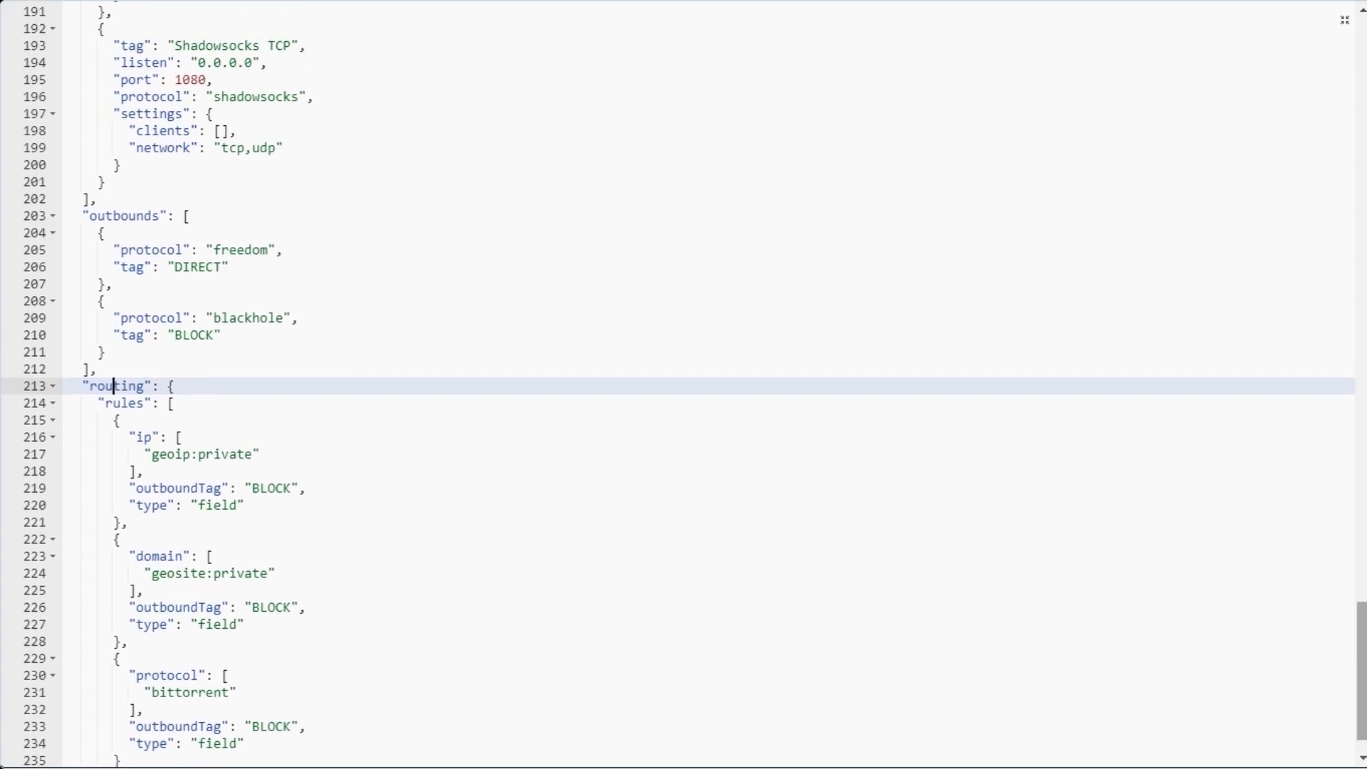
- Leave the full-screen configuration view and examine the Logs section of Core Settings
{"action": "left_click_drag", "start_coordinate": [1362, 627], "coordinate": [1351, 32]}
{"action": "left_click", "coordinate": [1346, 22]}
{"action": "scroll", "coordinate": [969, 312], "scroll_direction": "down", "scroll_amount": 3}
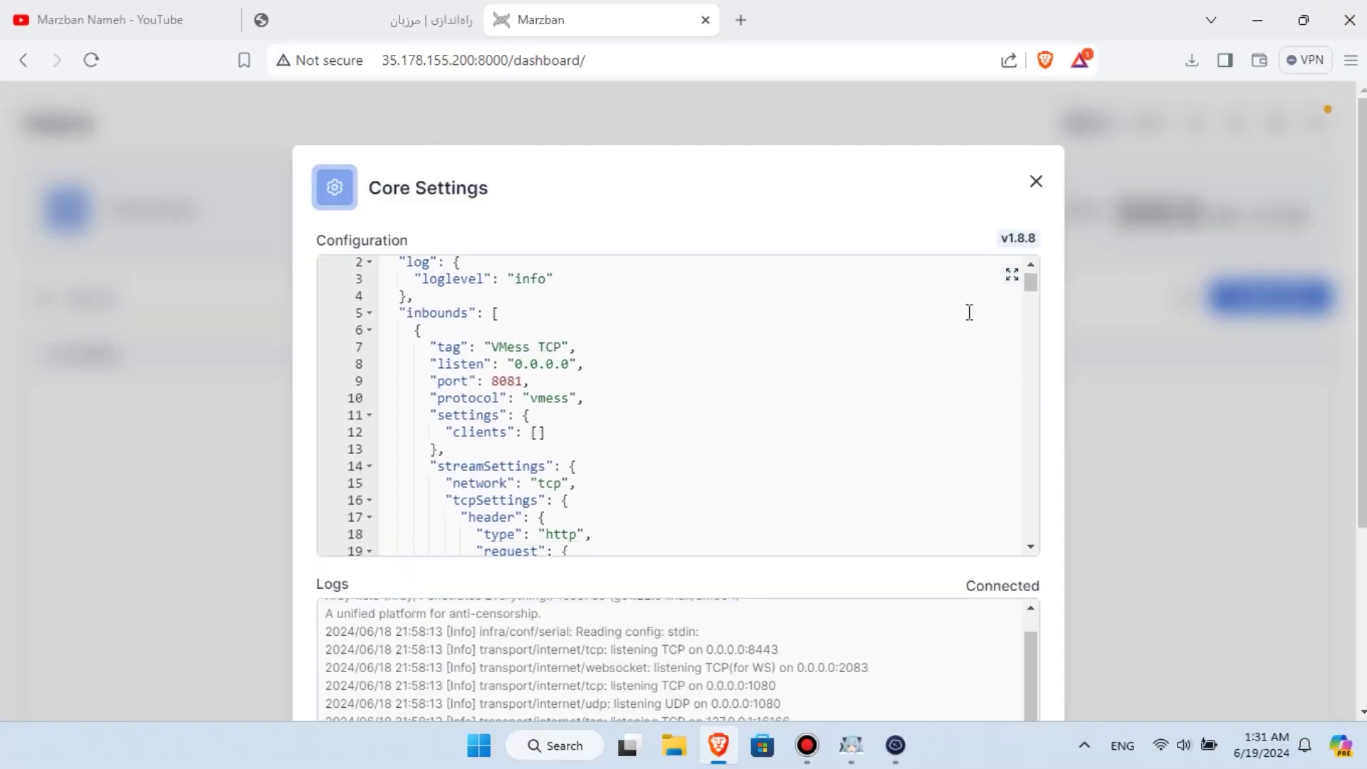
{"action": "scroll", "coordinate": [982, 441], "scroll_direction": "down", "scroll_amount": 3}
{"action": "scroll", "coordinate": [1024, 573], "scroll_direction": "down", "scroll_amount": 3}
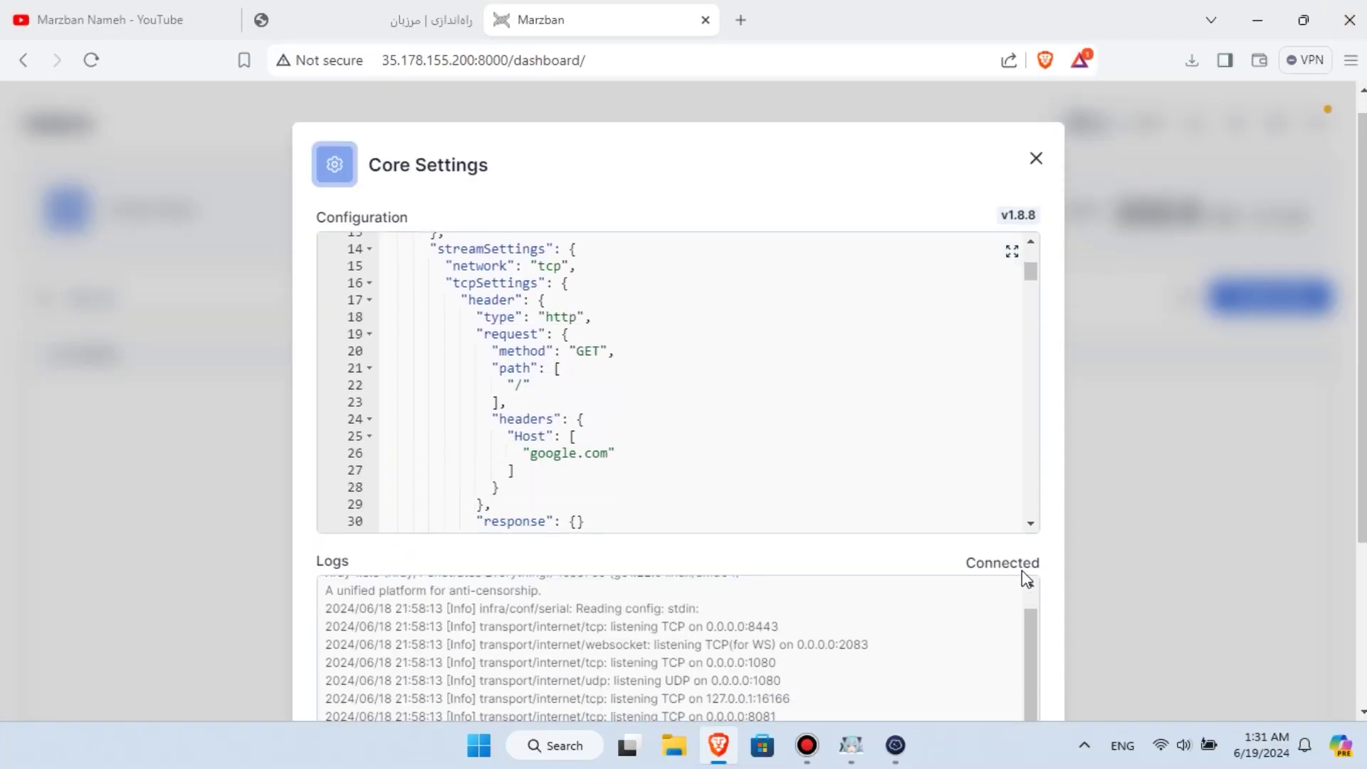
{"action": "scroll", "coordinate": [1022, 573], "scroll_direction": "down", "scroll_amount": 2}
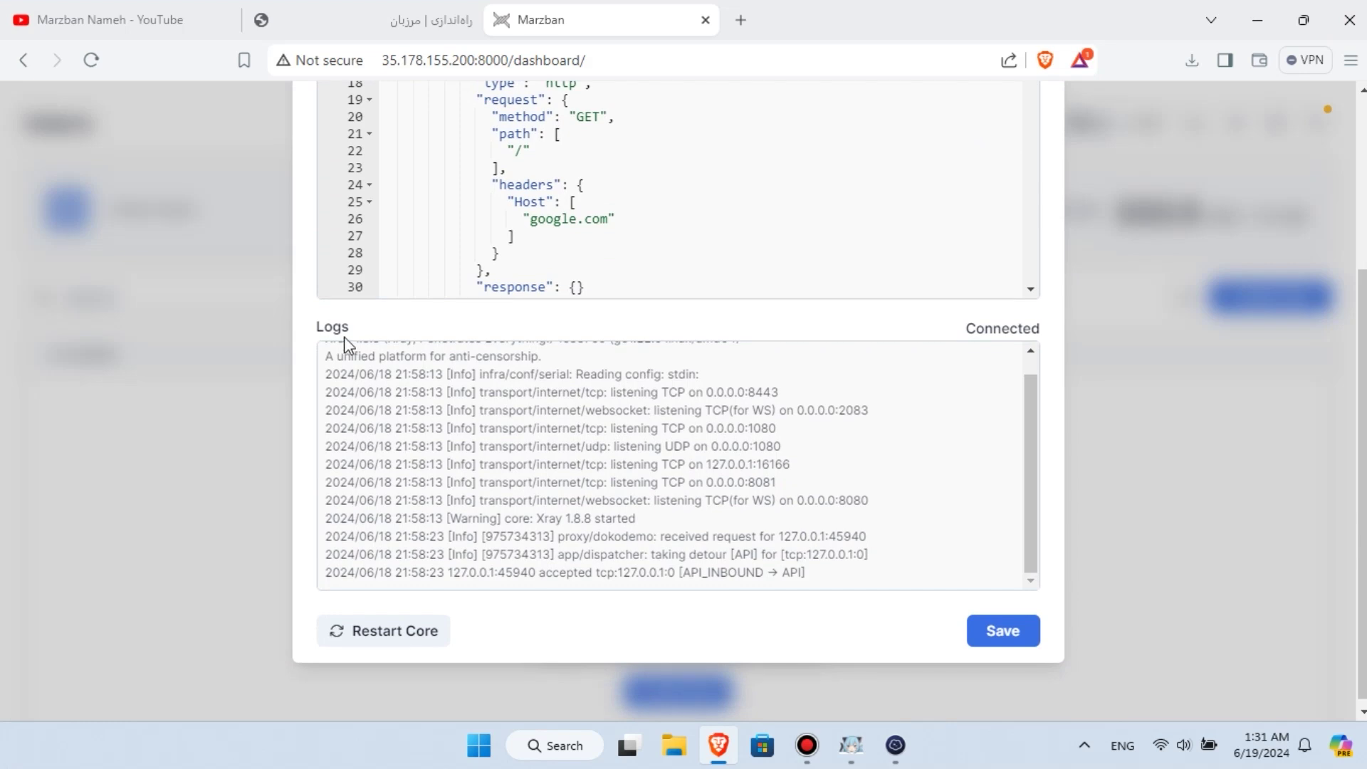
{"action": "left_click_drag", "start_coordinate": [342, 329], "coordinate": [318, 328]}
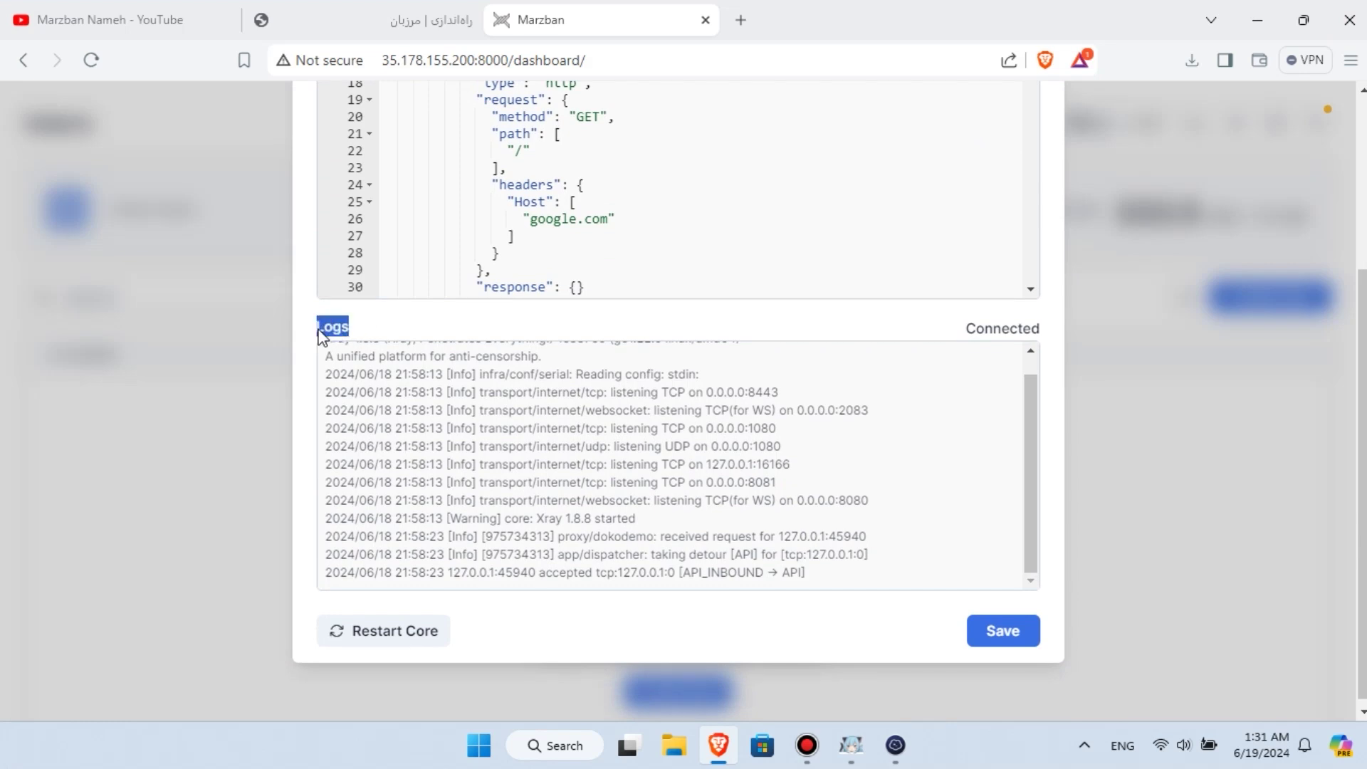
{"action": "left_click", "coordinate": [327, 334]}
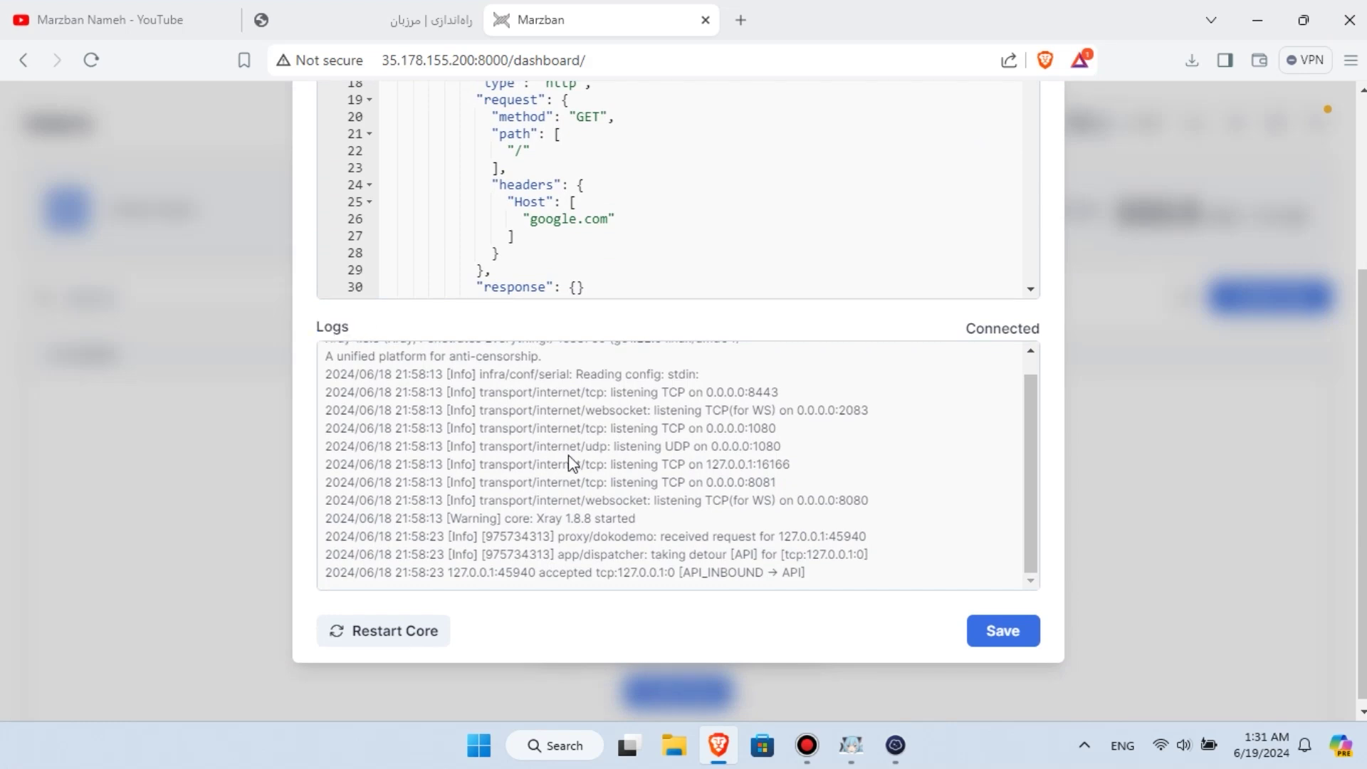
- Restart the core, check its startup entries in the logs and close Core Settings
{"action": "left_click", "coordinate": [384, 645]}
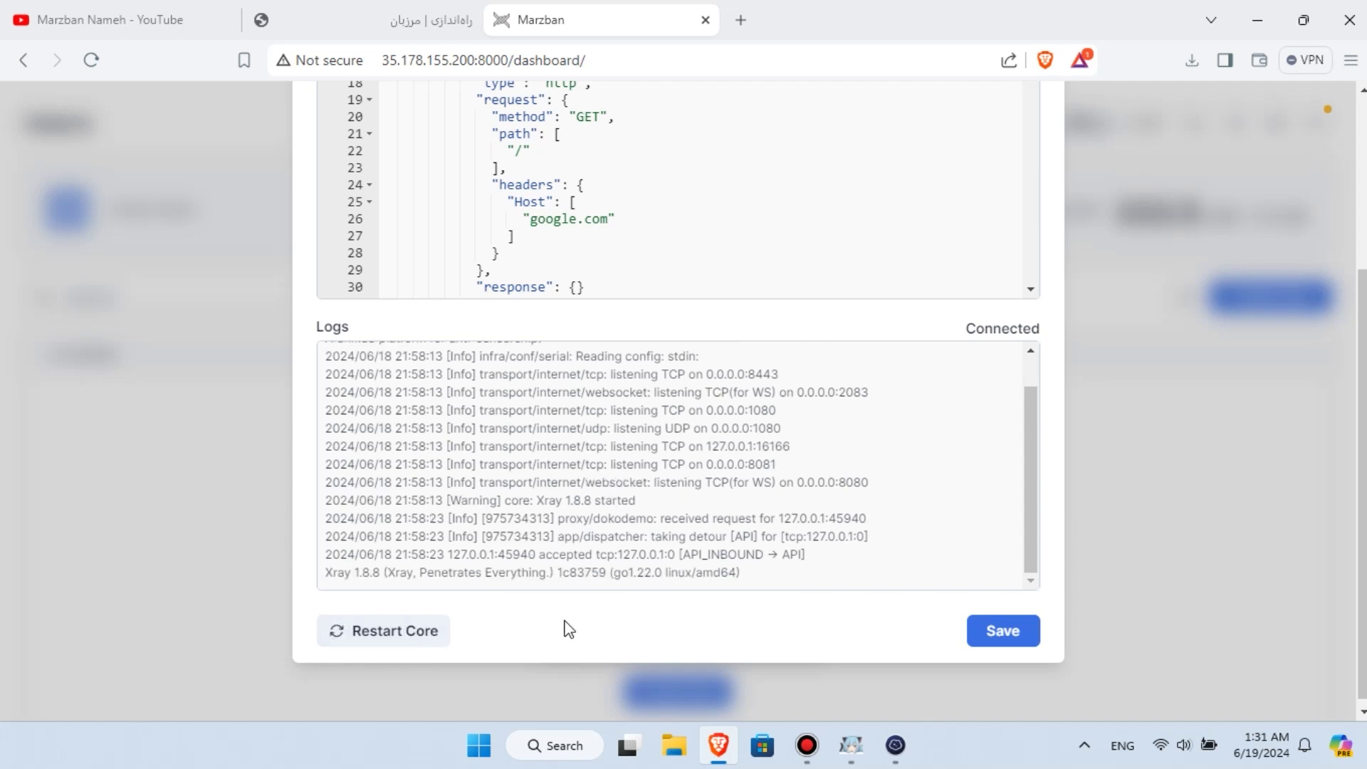
{"action": "left_click_drag", "start_coordinate": [638, 574], "coordinate": [528, 574]}
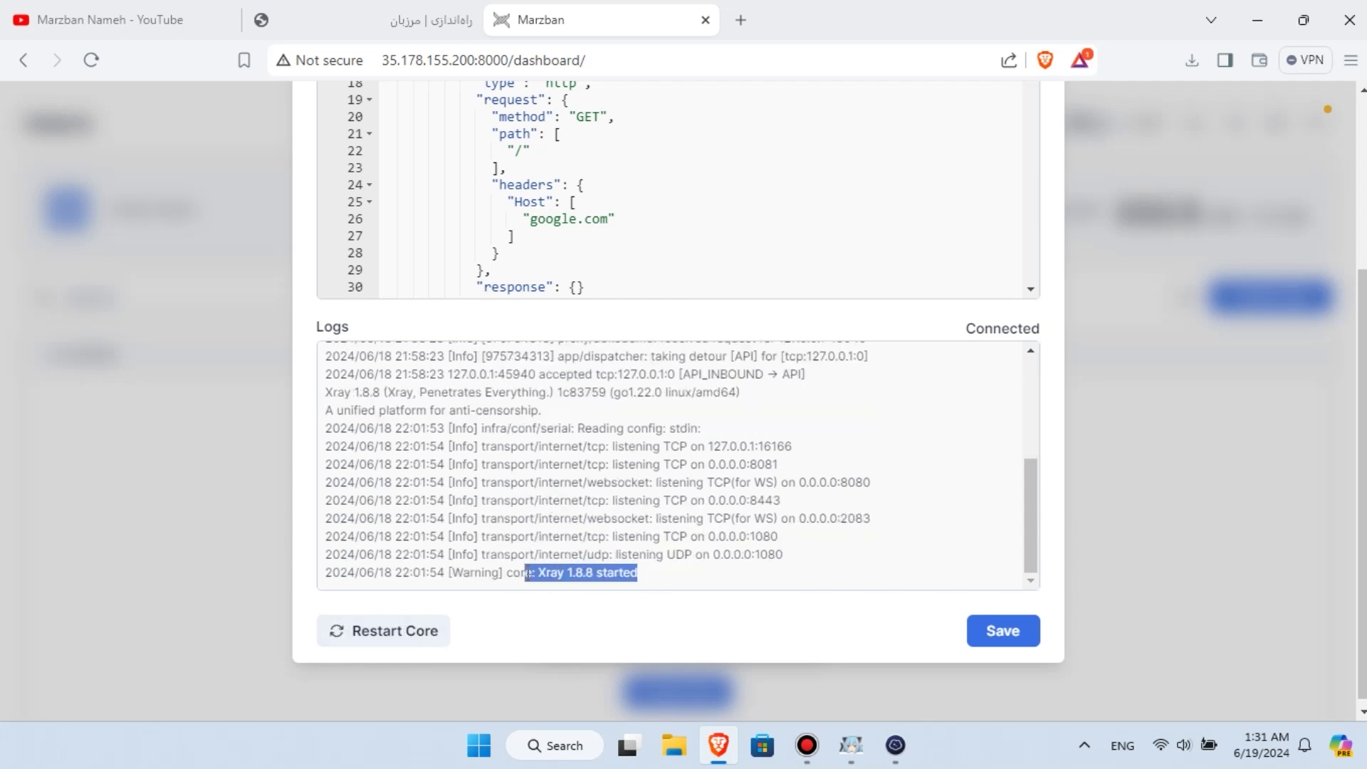
{"action": "left_click", "coordinate": [577, 587]}
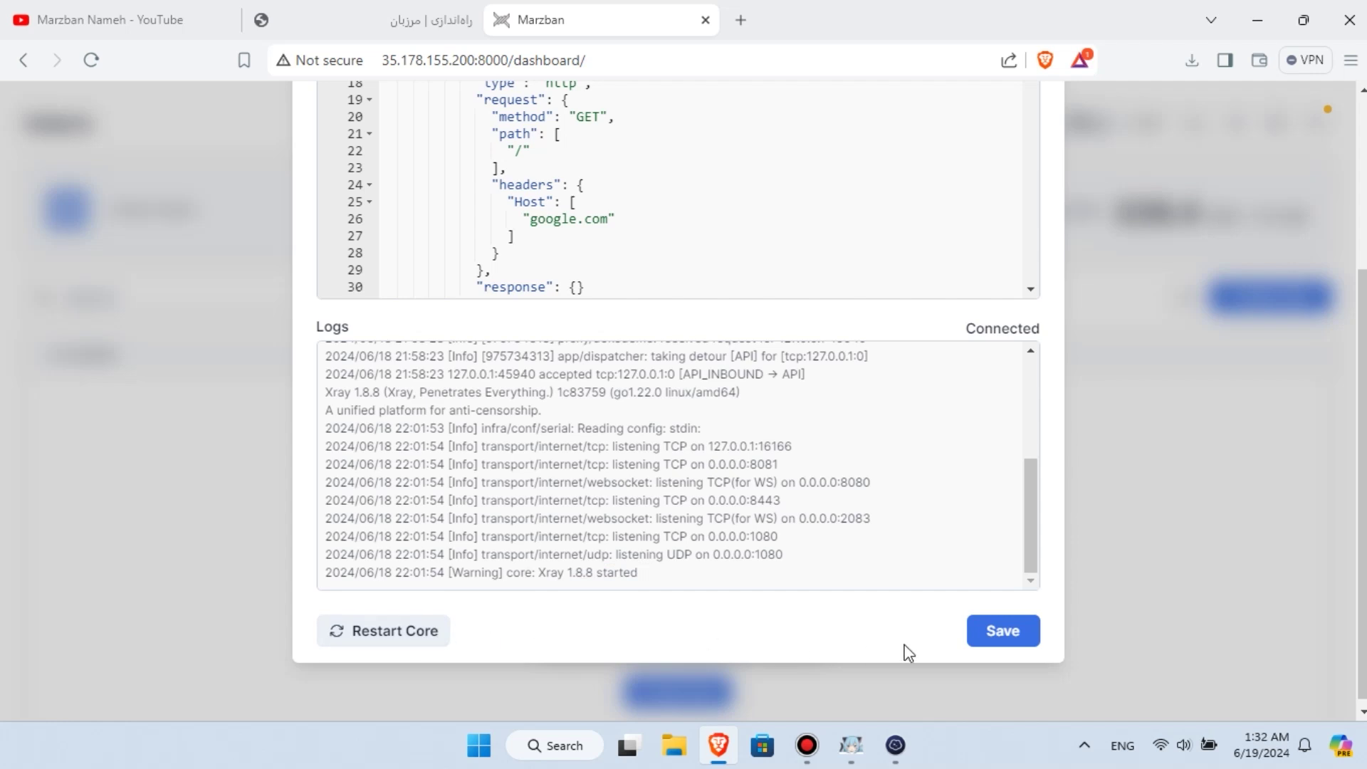
{"action": "scroll", "coordinate": [990, 644], "scroll_direction": "up", "scroll_amount": 3}
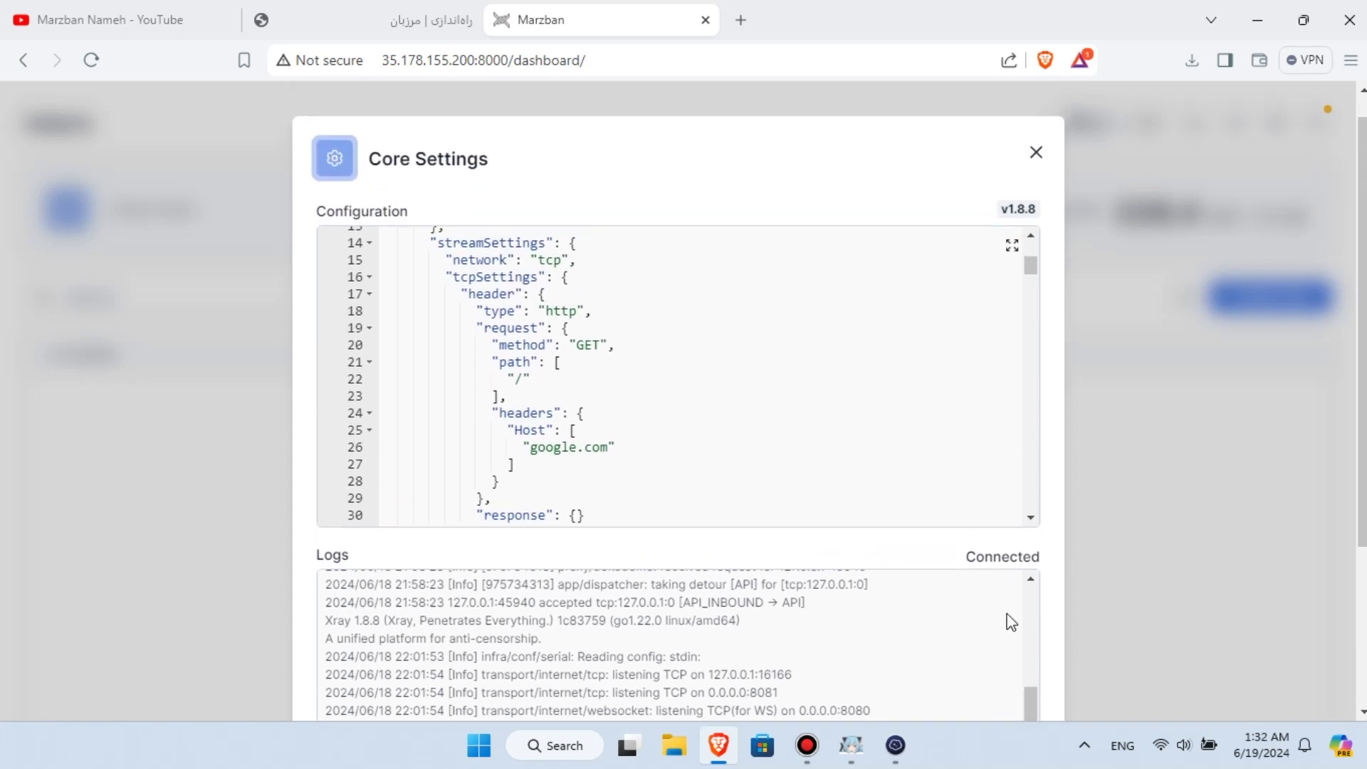
{"action": "left_click", "coordinate": [1036, 151]}
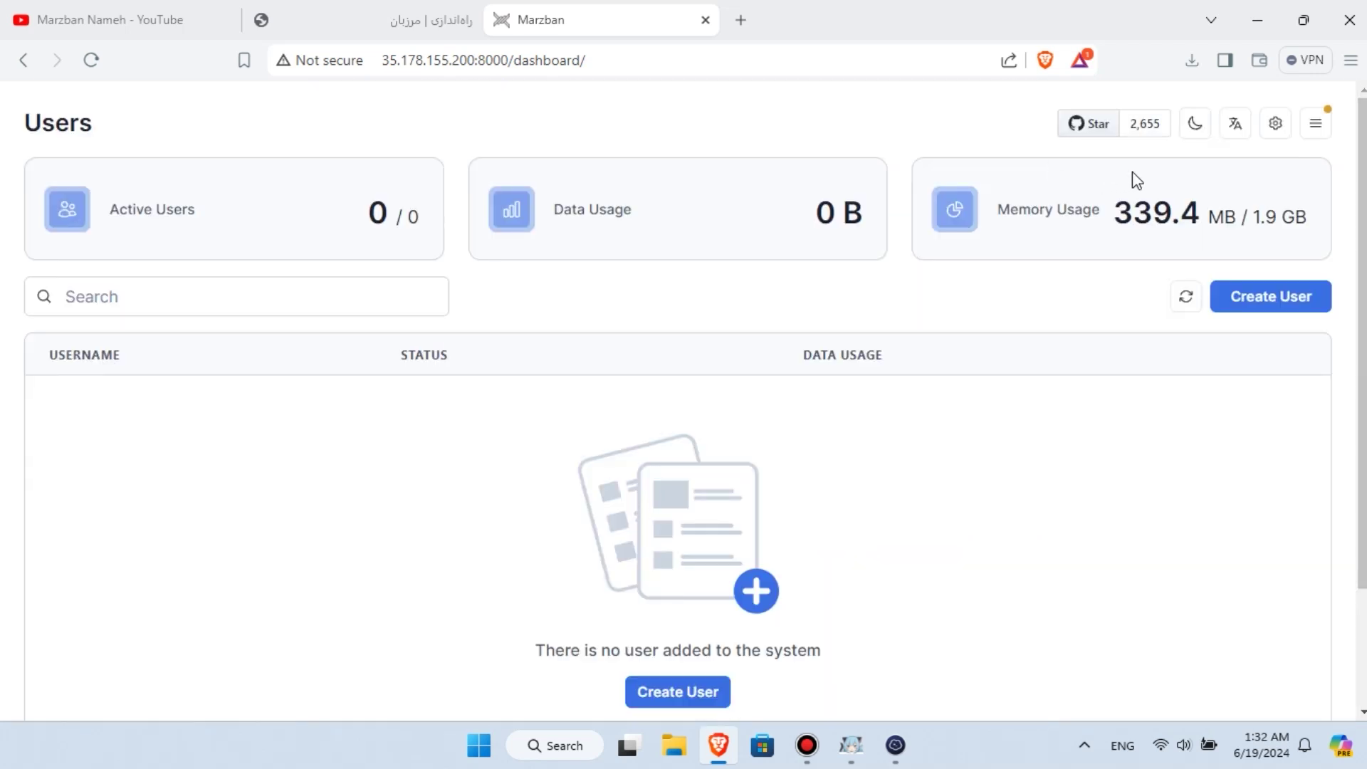
- Open the VMess TCP inbound in Host Settings and inspect its remark variables and advanced options
{"action": "left_click", "coordinate": [1316, 125]}
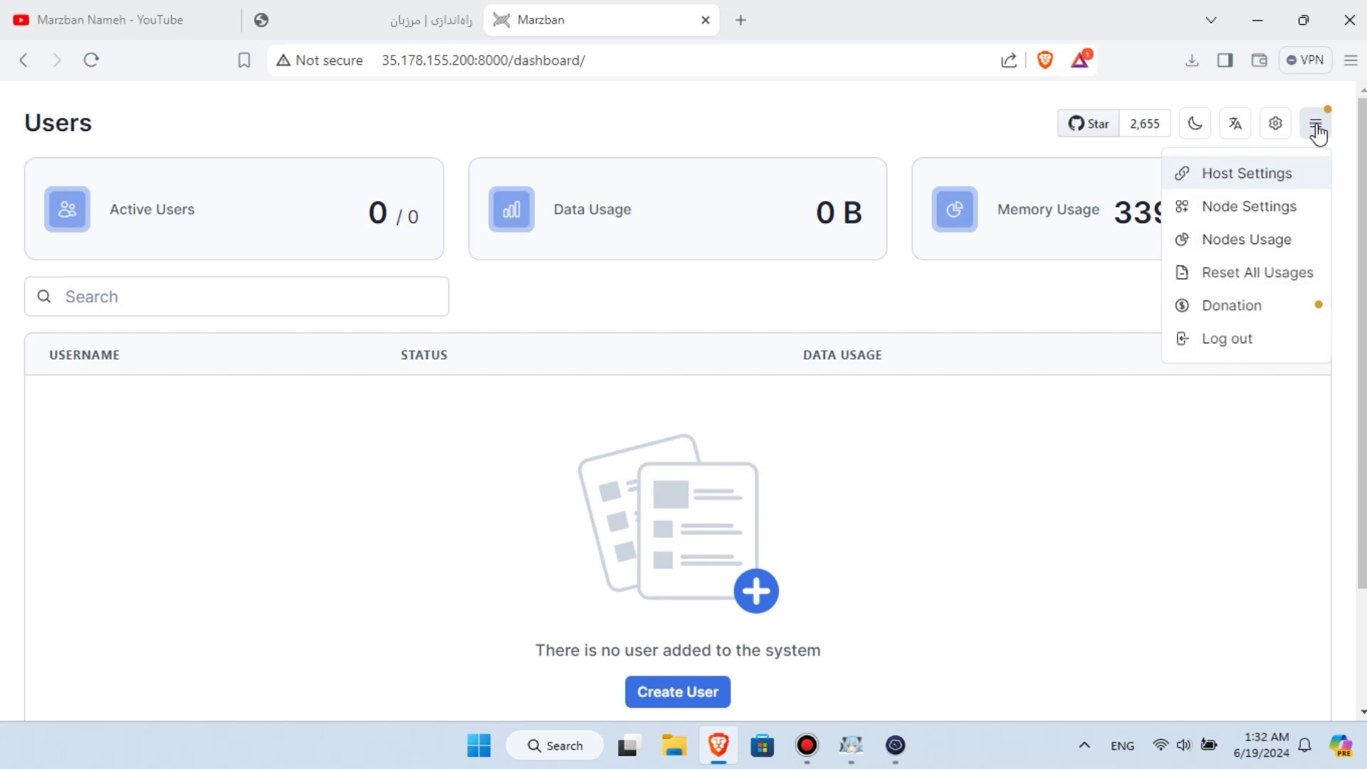
{"action": "left_click", "coordinate": [1286, 173]}
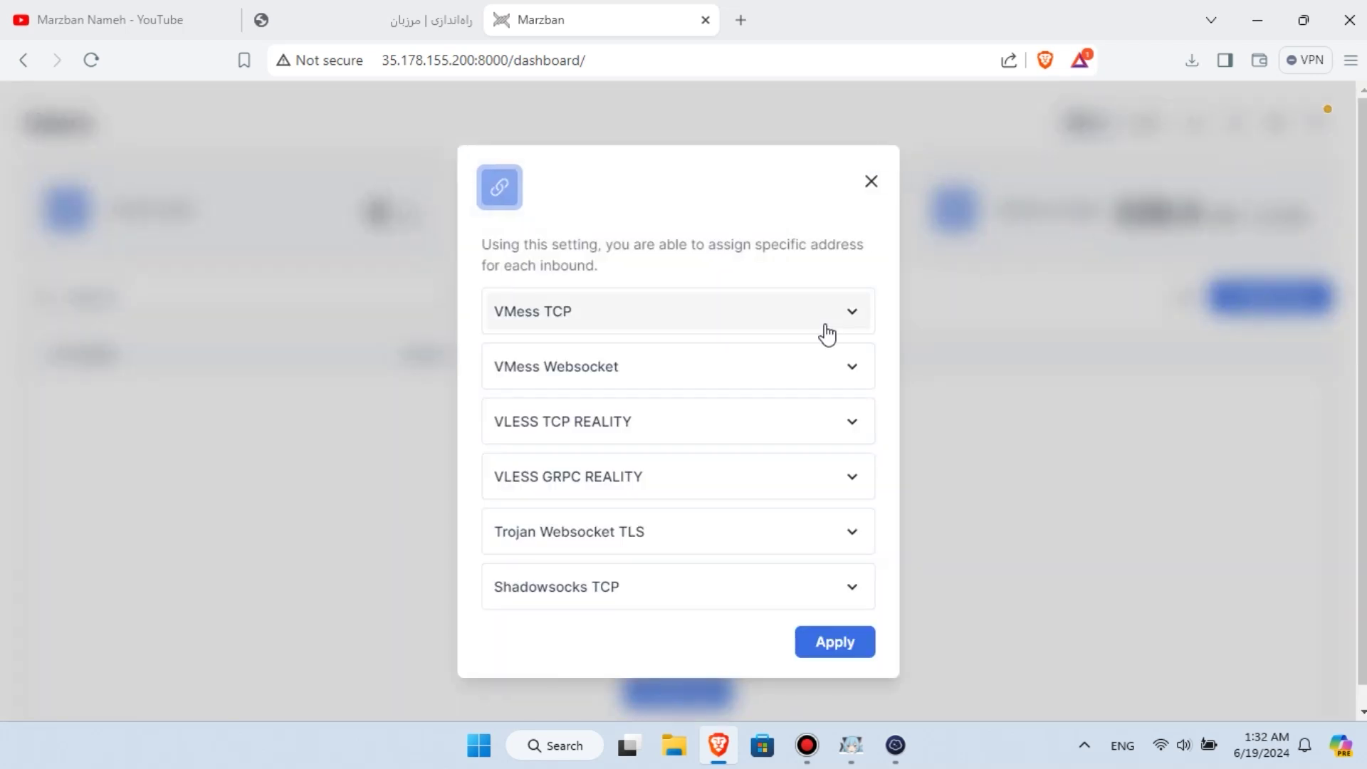
{"action": "left_click", "coordinate": [825, 332]}
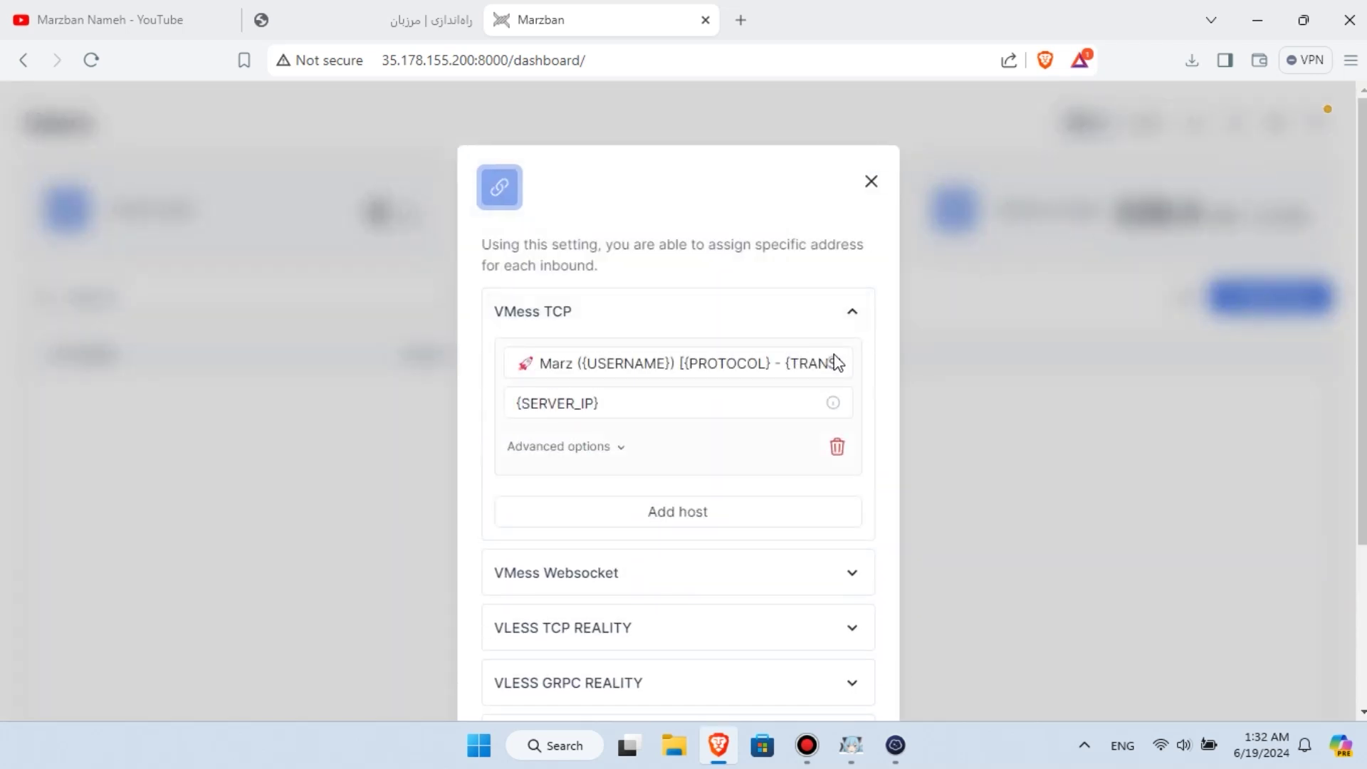
{"action": "left_click", "coordinate": [835, 364]}
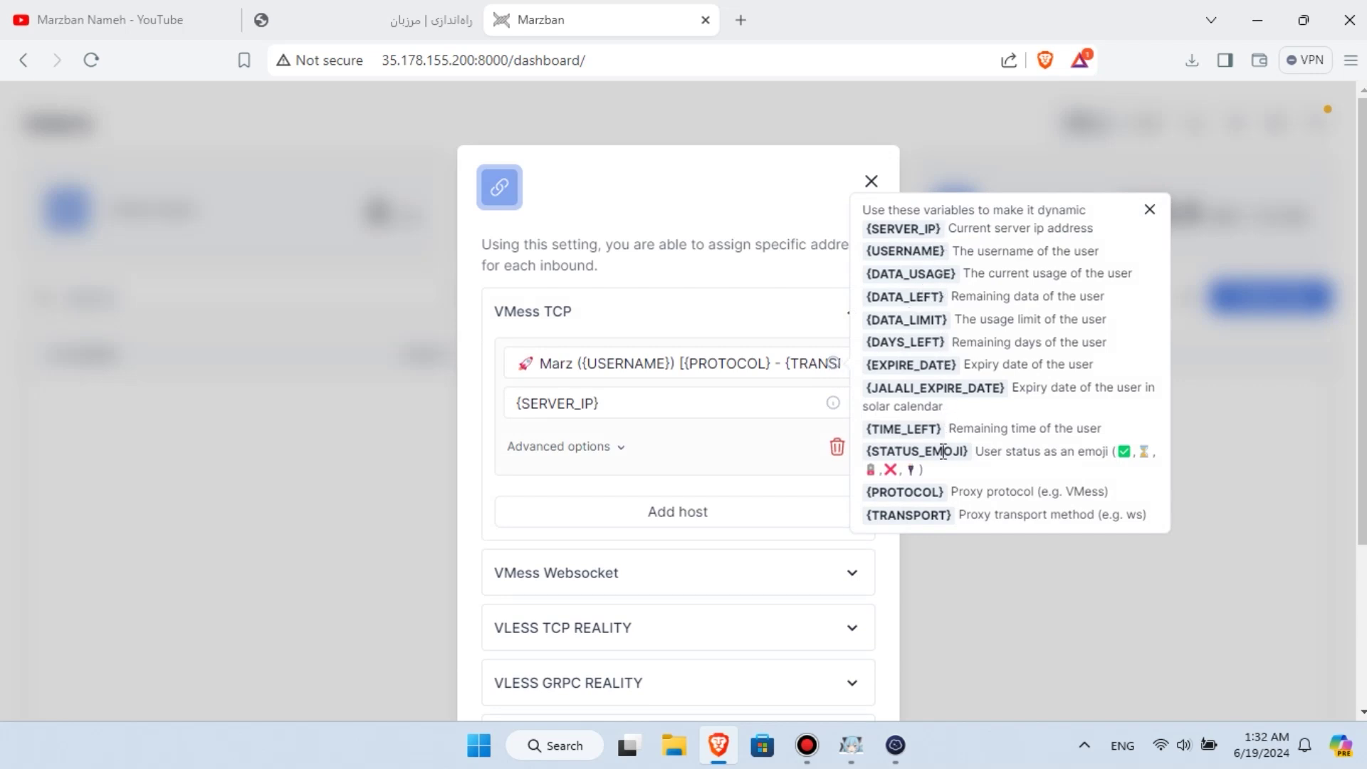
{"action": "left_click", "coordinate": [625, 448]}
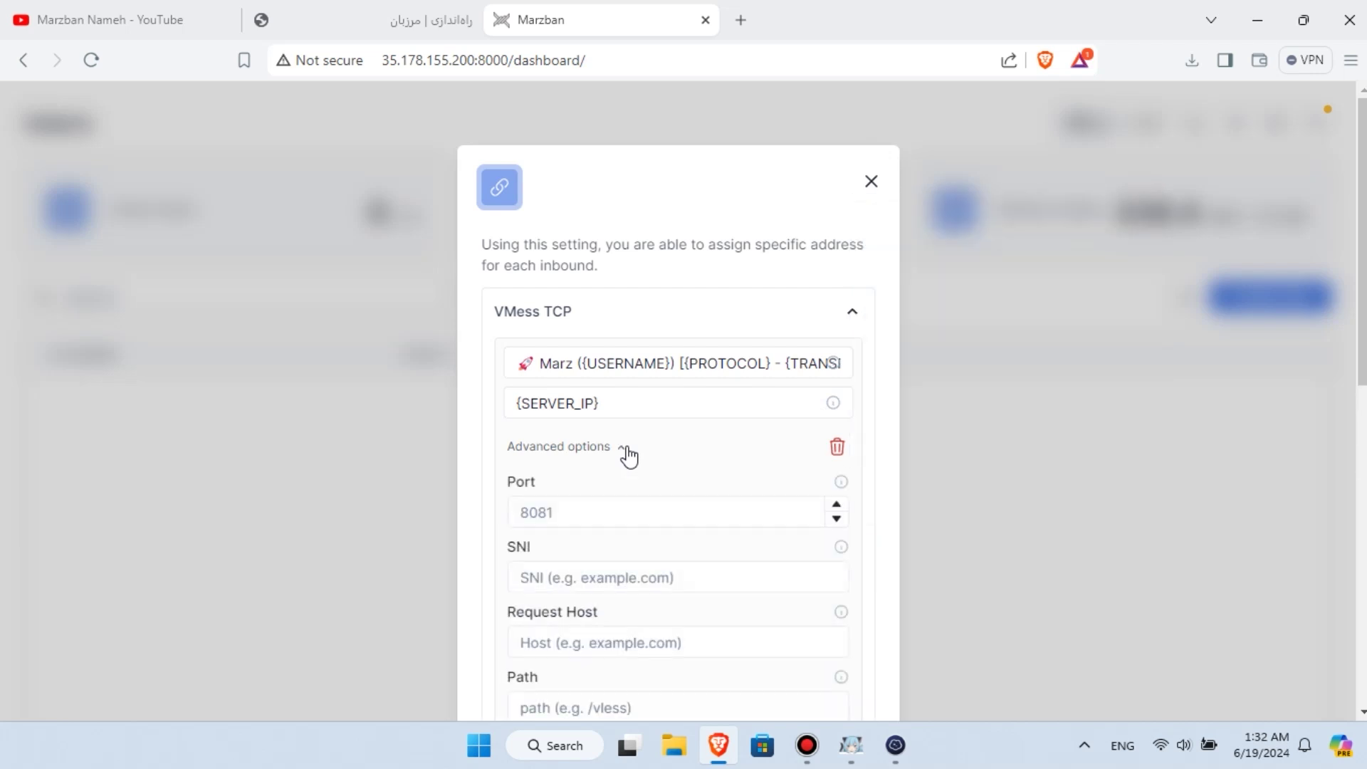
{"action": "scroll", "coordinate": [627, 452], "scroll_direction": "down", "scroll_amount": 3}
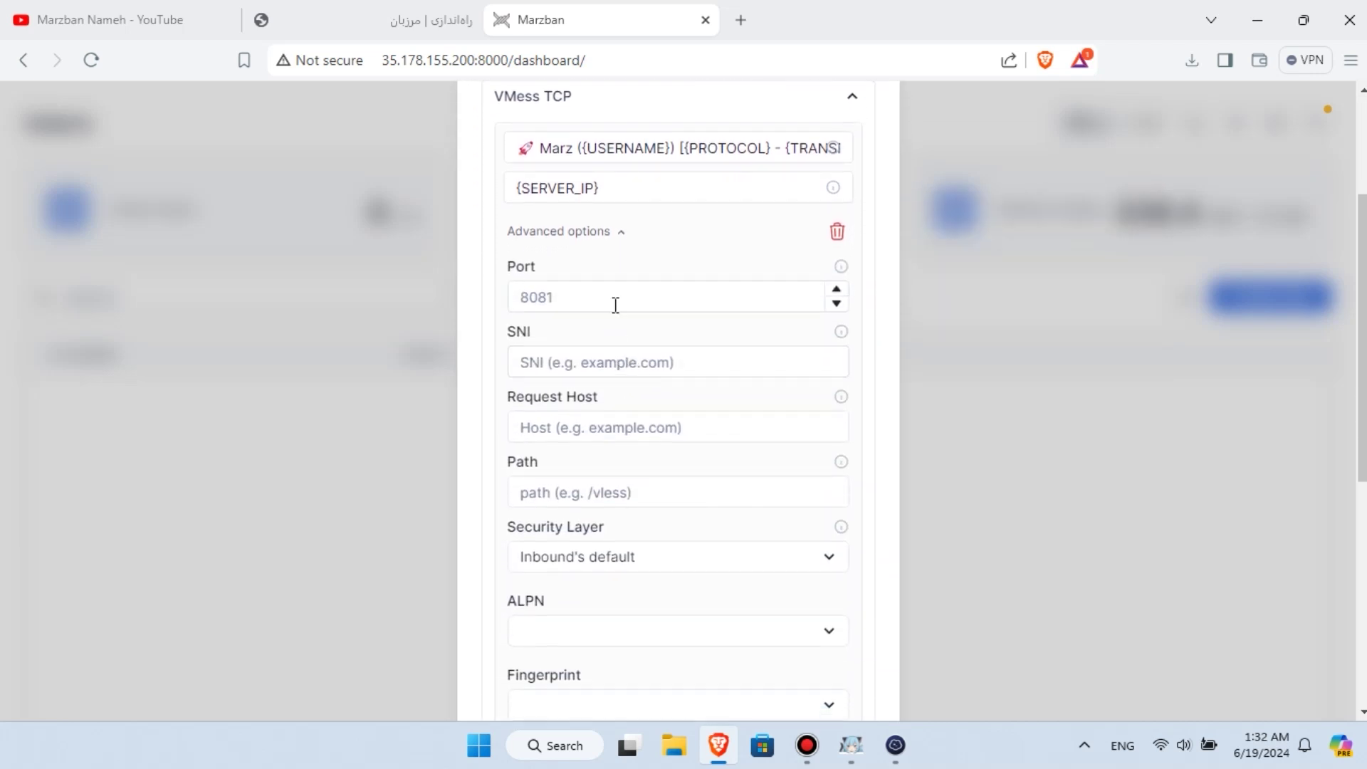
{"action": "left_click", "coordinate": [615, 305]}
{"action": "scroll", "coordinate": [616, 305], "scroll_direction": "down", "scroll_amount": 20}
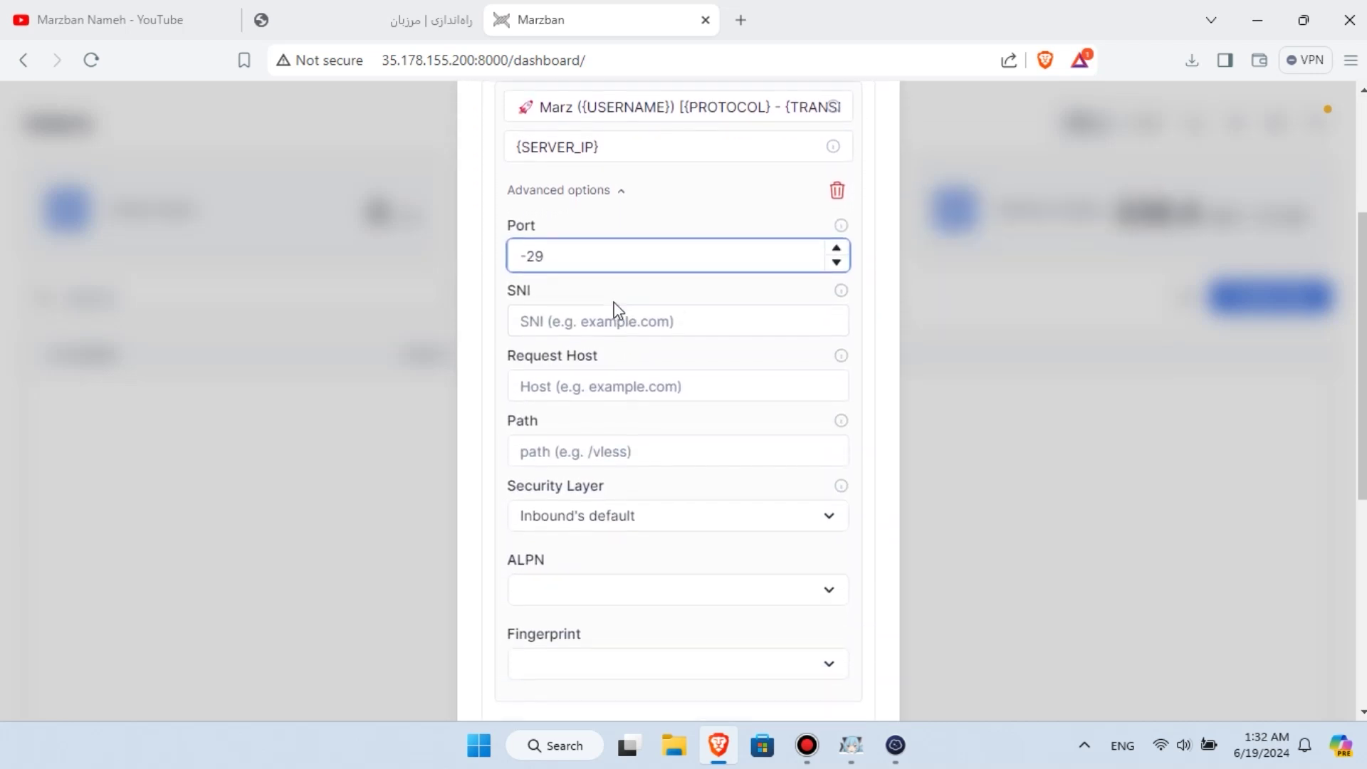
{"action": "left_click", "coordinate": [835, 260]}
{"action": "left_click", "coordinate": [836, 247]}
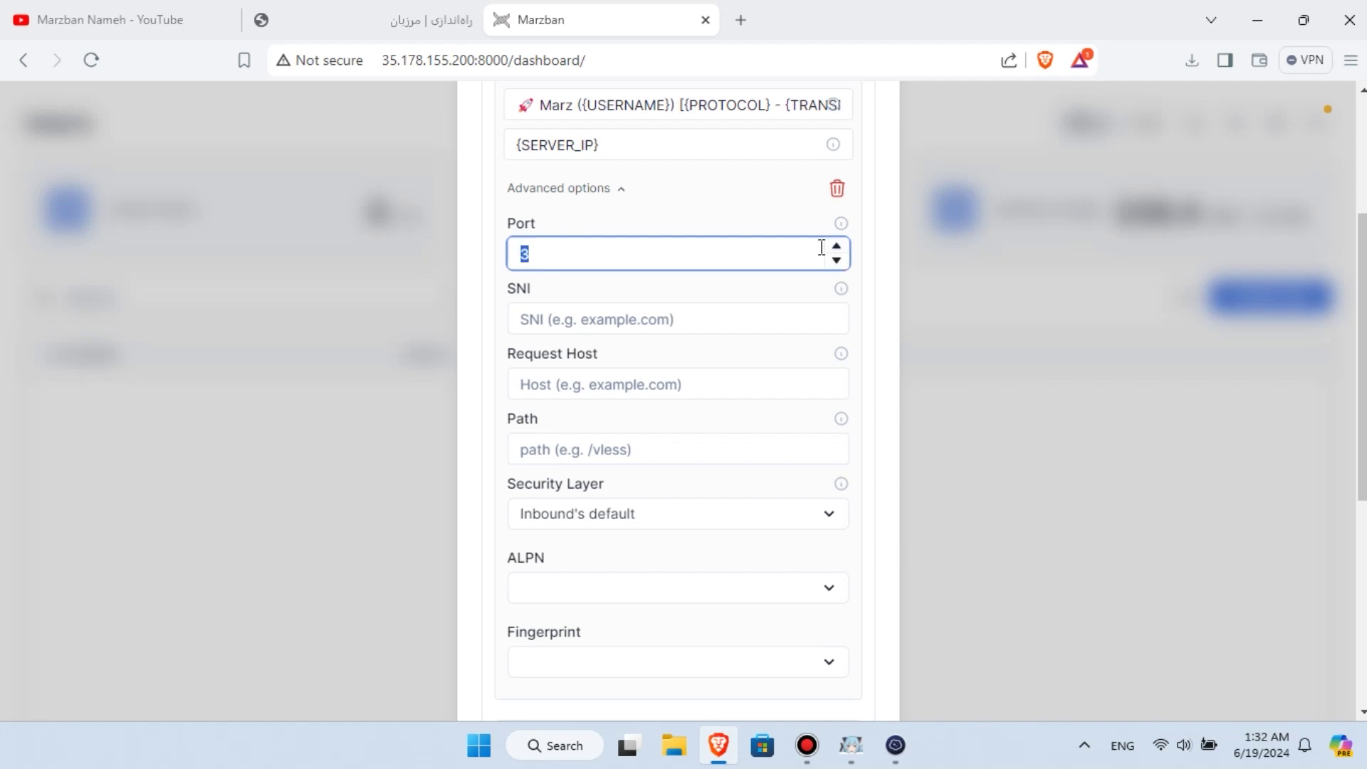
{"action": "type", "text": "8081"}
{"action": "key", "text": "ctrl+a"}
{"action": "type", "text": "-12"}
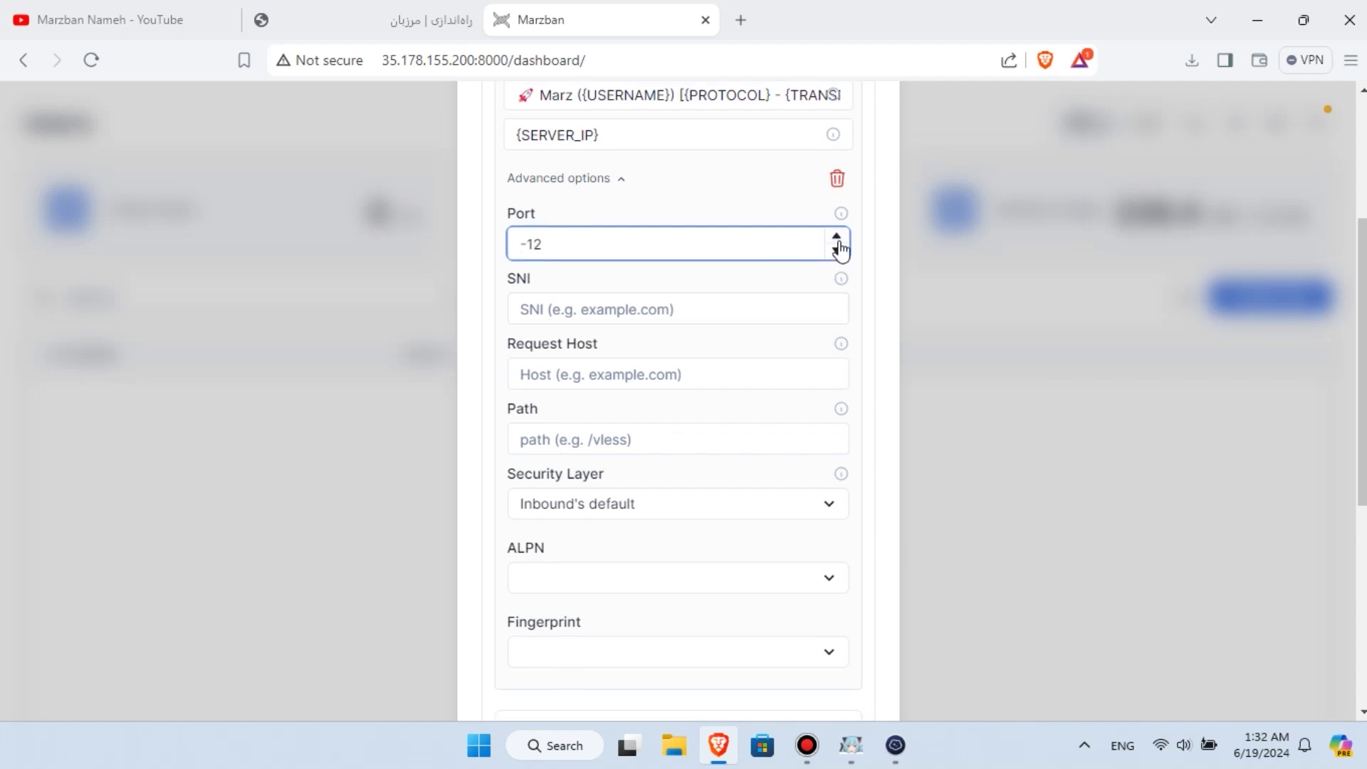
{"action": "left_click", "coordinate": [838, 238]}
{"action": "left_click", "coordinate": [838, 240]}
{"action": "key", "text": "BackSpace"}
- Inspect the Request Host and Path fields and the Security Layer, ALPN and Fingerprint choices of the VMess TCP host
{"action": "left_click", "coordinate": [710, 373]}
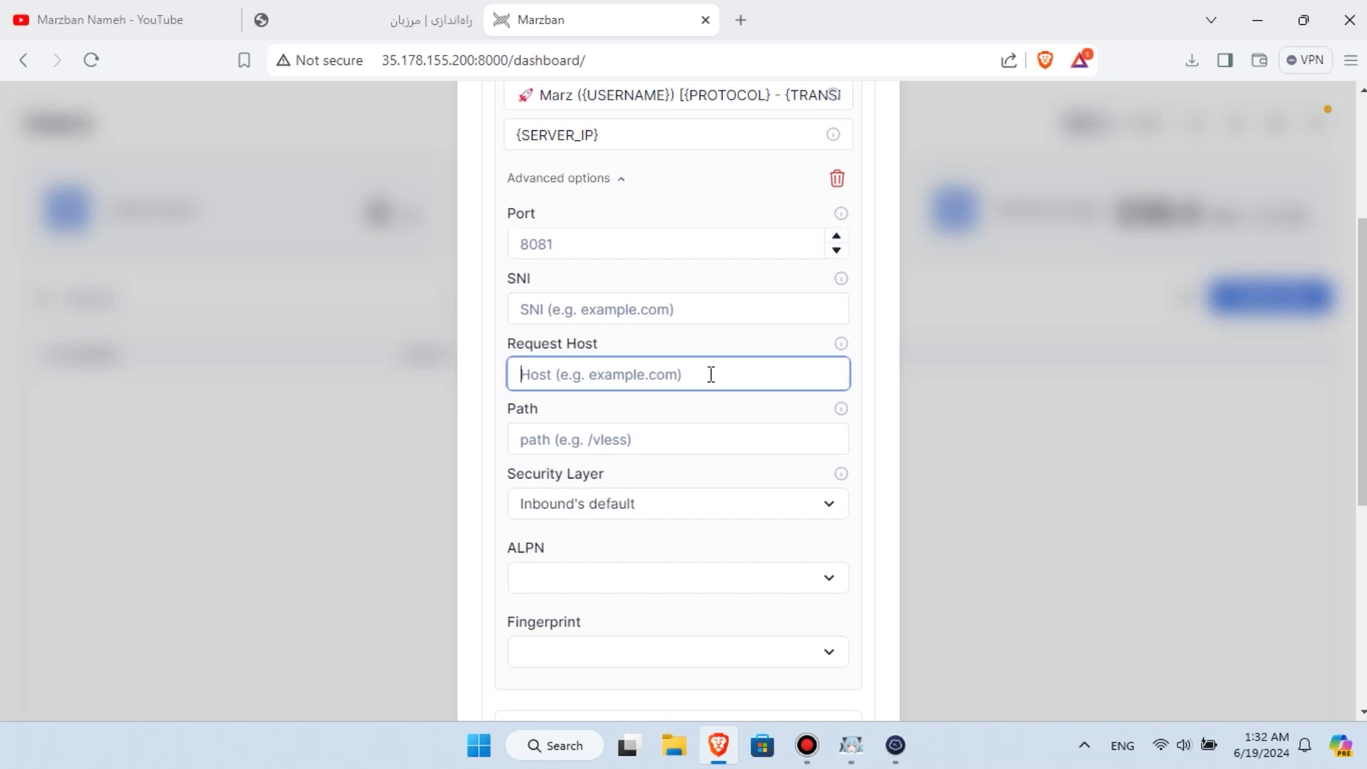
{"action": "left_click", "coordinate": [691, 442]}
{"action": "left_click", "coordinate": [690, 505]}
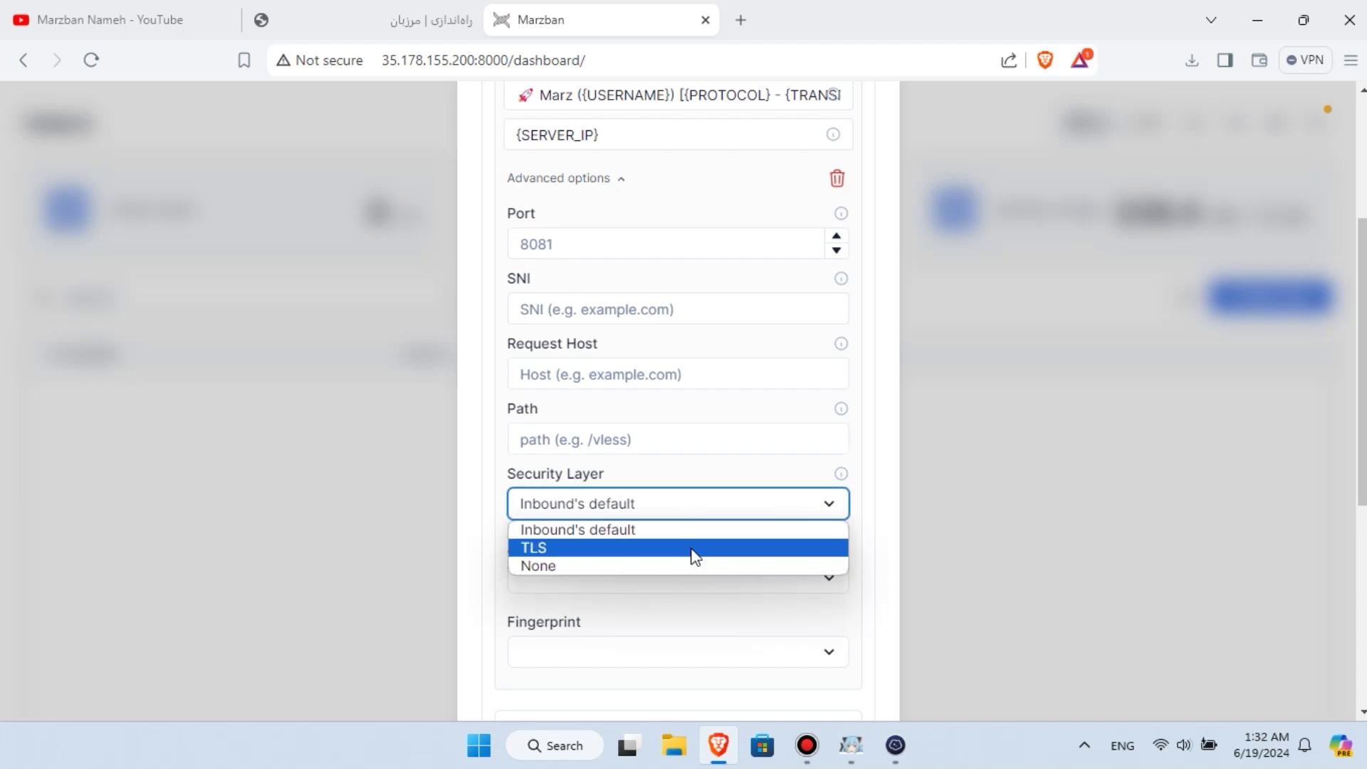
{"action": "left_click", "coordinate": [700, 476]}
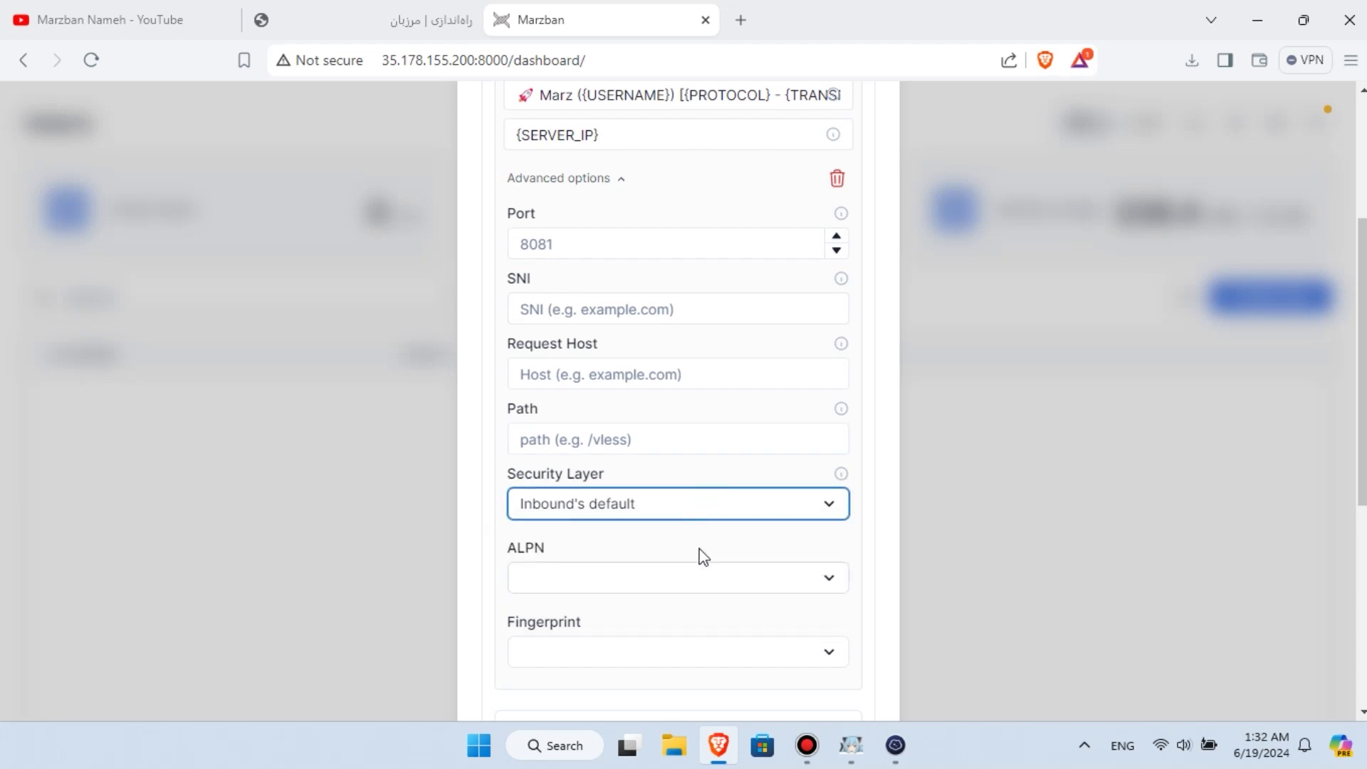
{"action": "scroll", "coordinate": [922, 446], "scroll_direction": "down", "scroll_amount": 3}
{"action": "left_click", "coordinate": [778, 401]}
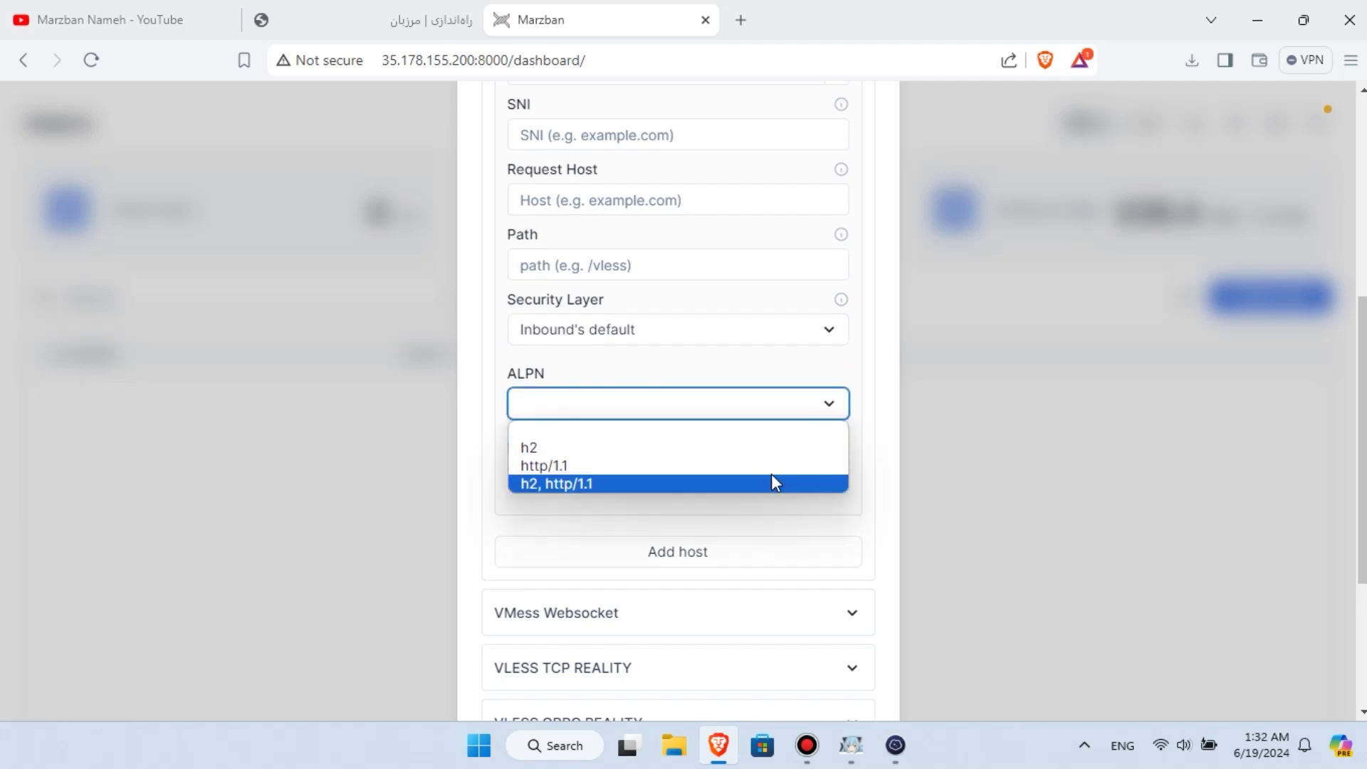
{"action": "left_click", "coordinate": [764, 369]}
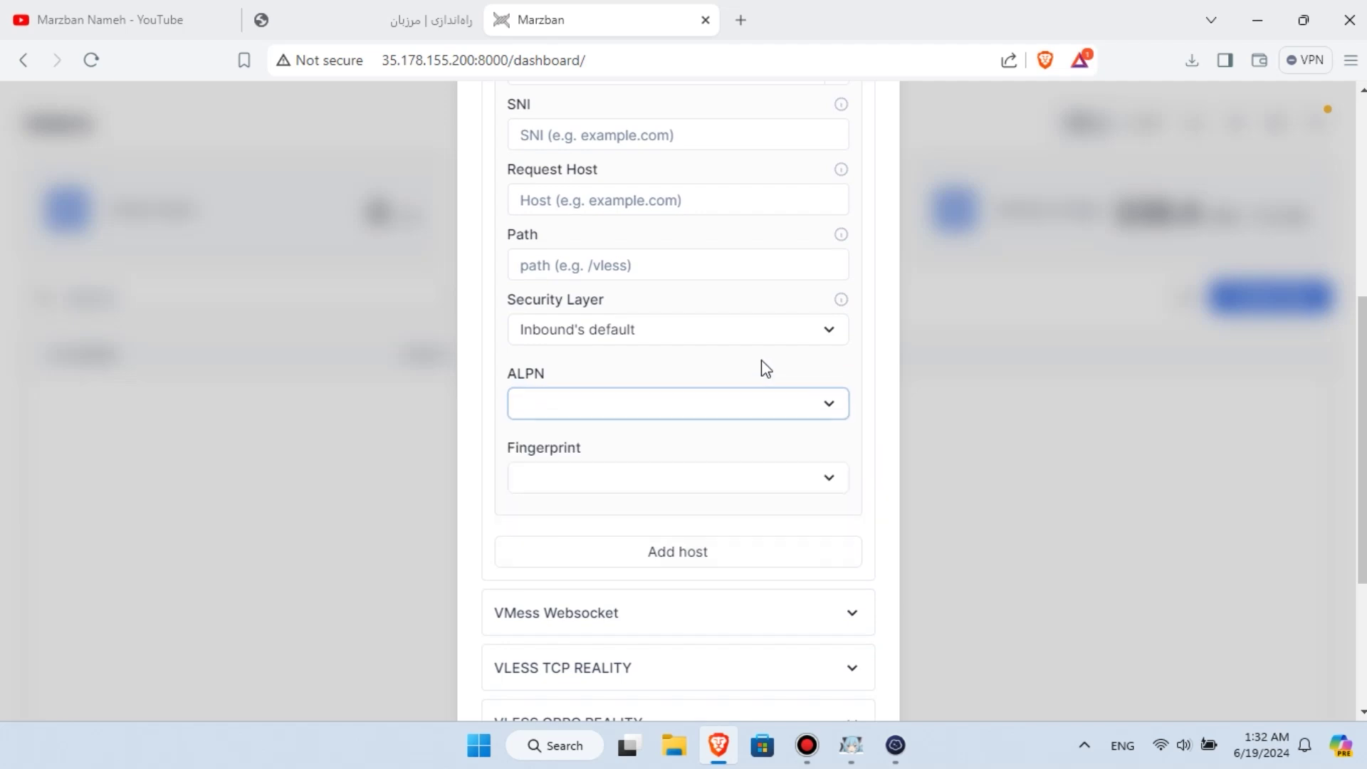
{"action": "left_click", "coordinate": [719, 475]}
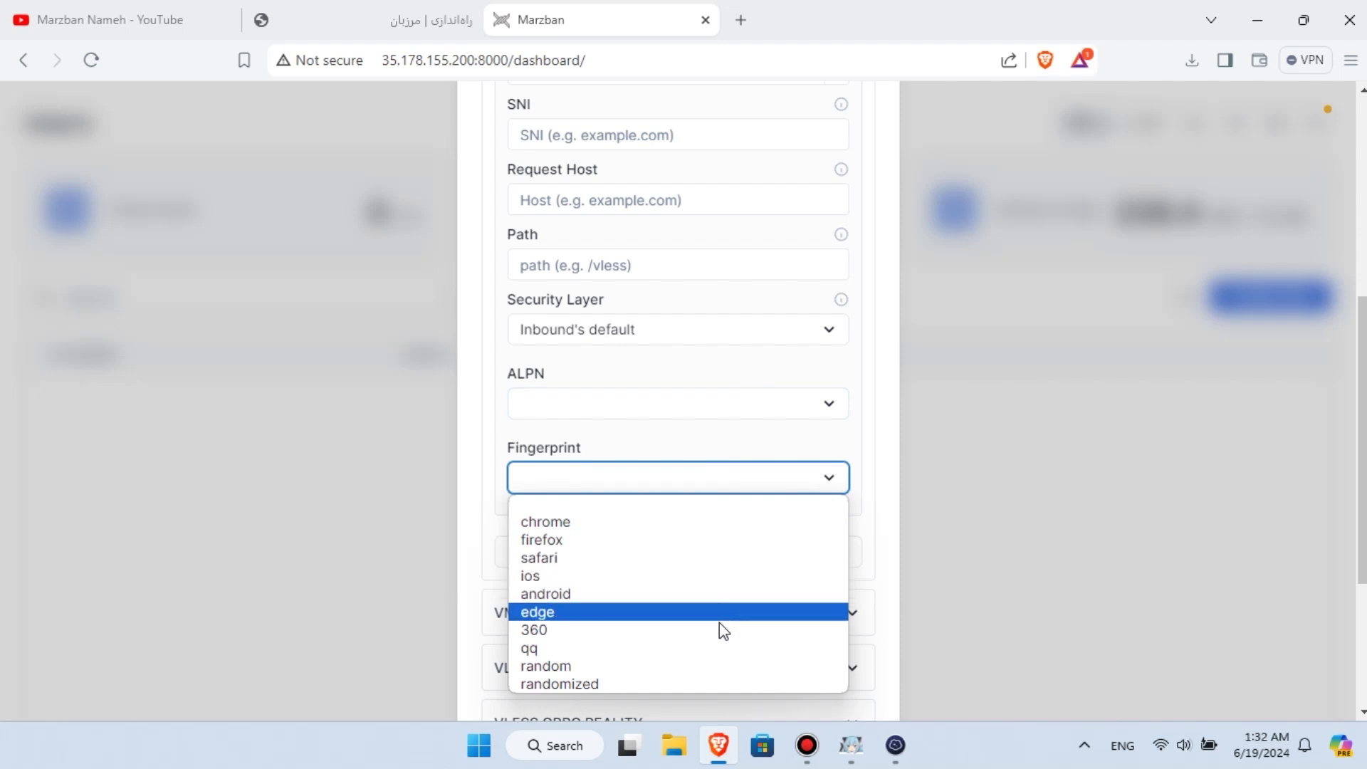
{"action": "left_click", "coordinate": [810, 467]}
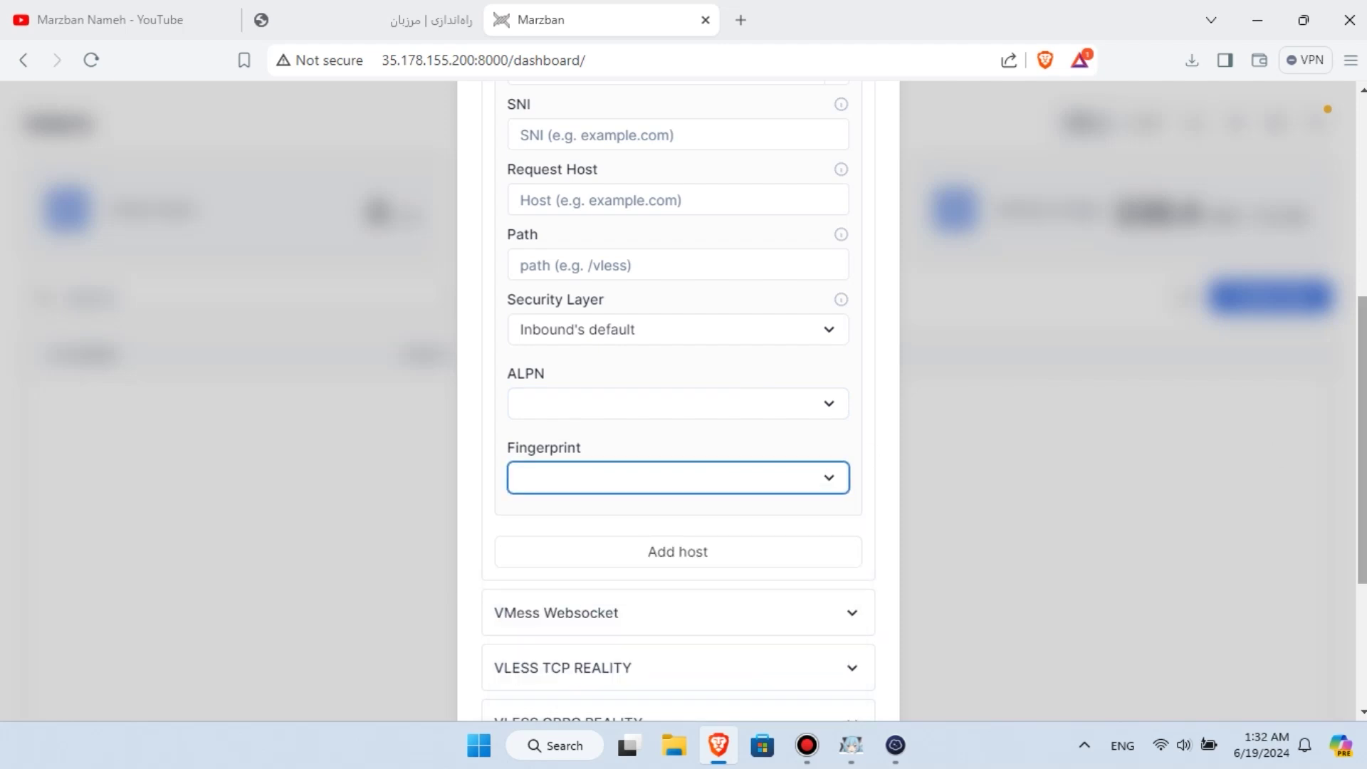
- Try adding a second host to the VMess TCP inbound, delete the blank entry and close Host Settings
{"action": "scroll", "coordinate": [799, 455], "scroll_direction": "down", "scroll_amount": 3}
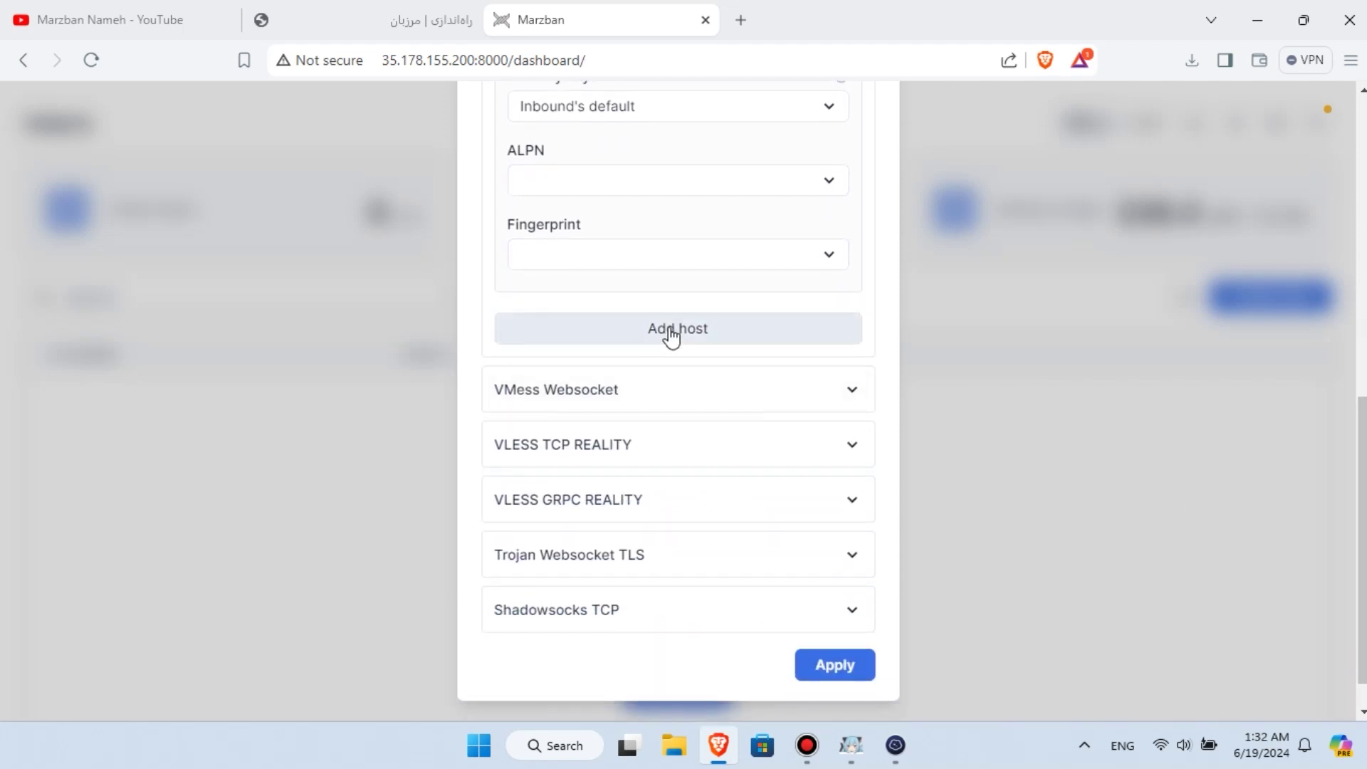
{"action": "left_click", "coordinate": [671, 334]}
{"action": "left_click", "coordinate": [625, 383]}
{"action": "left_click", "coordinate": [627, 350]}
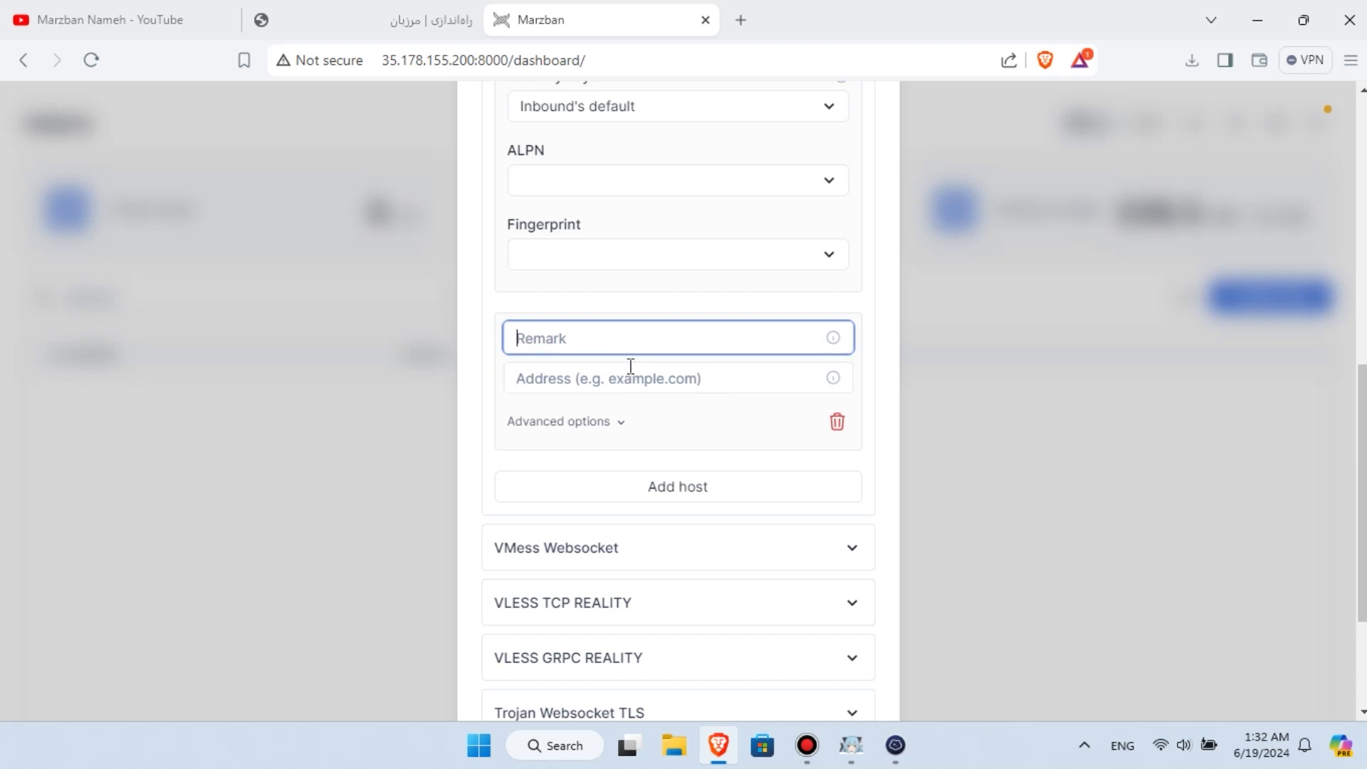
{"action": "left_click", "coordinate": [837, 423]}
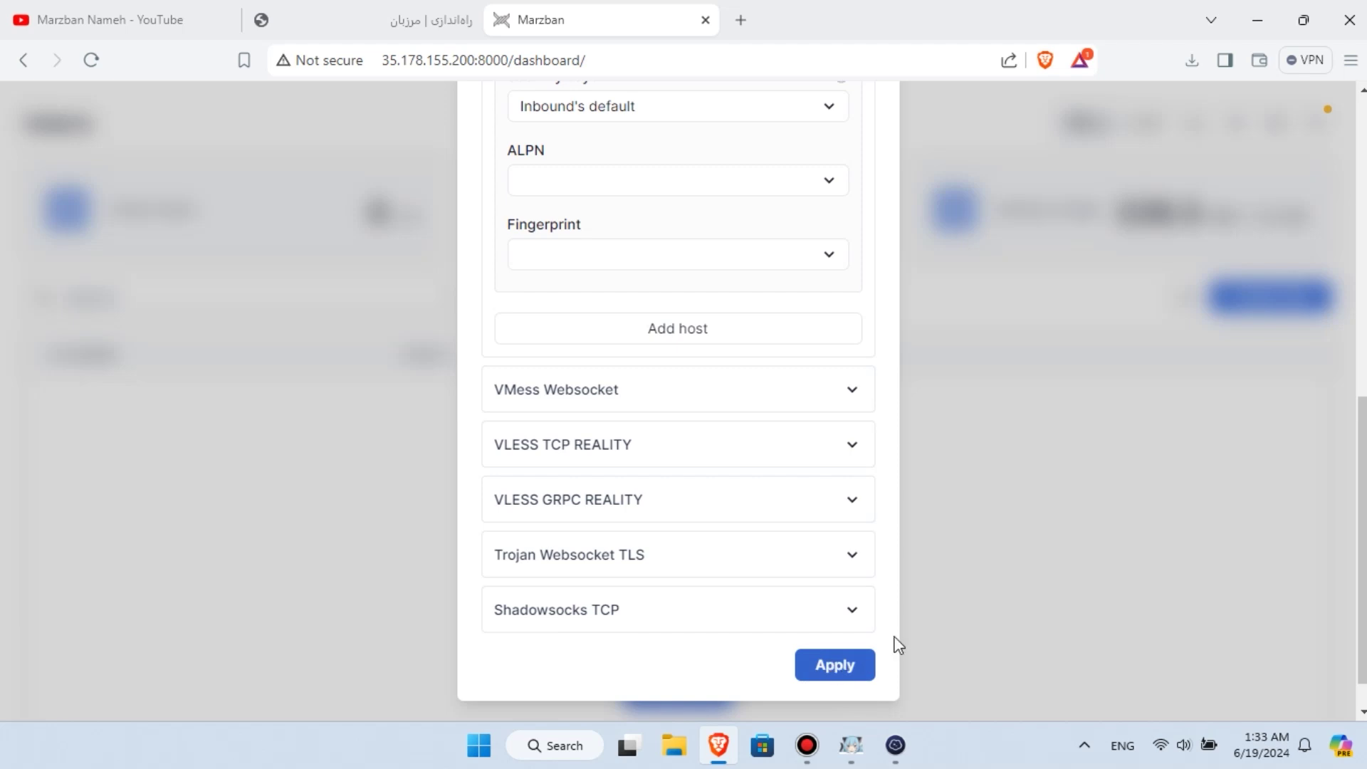
{"action": "scroll", "coordinate": [1361, 539], "scroll_direction": "up", "scroll_amount": 5}
{"action": "scroll", "coordinate": [1000, 175], "scroll_direction": "up", "scroll_amount": 4}
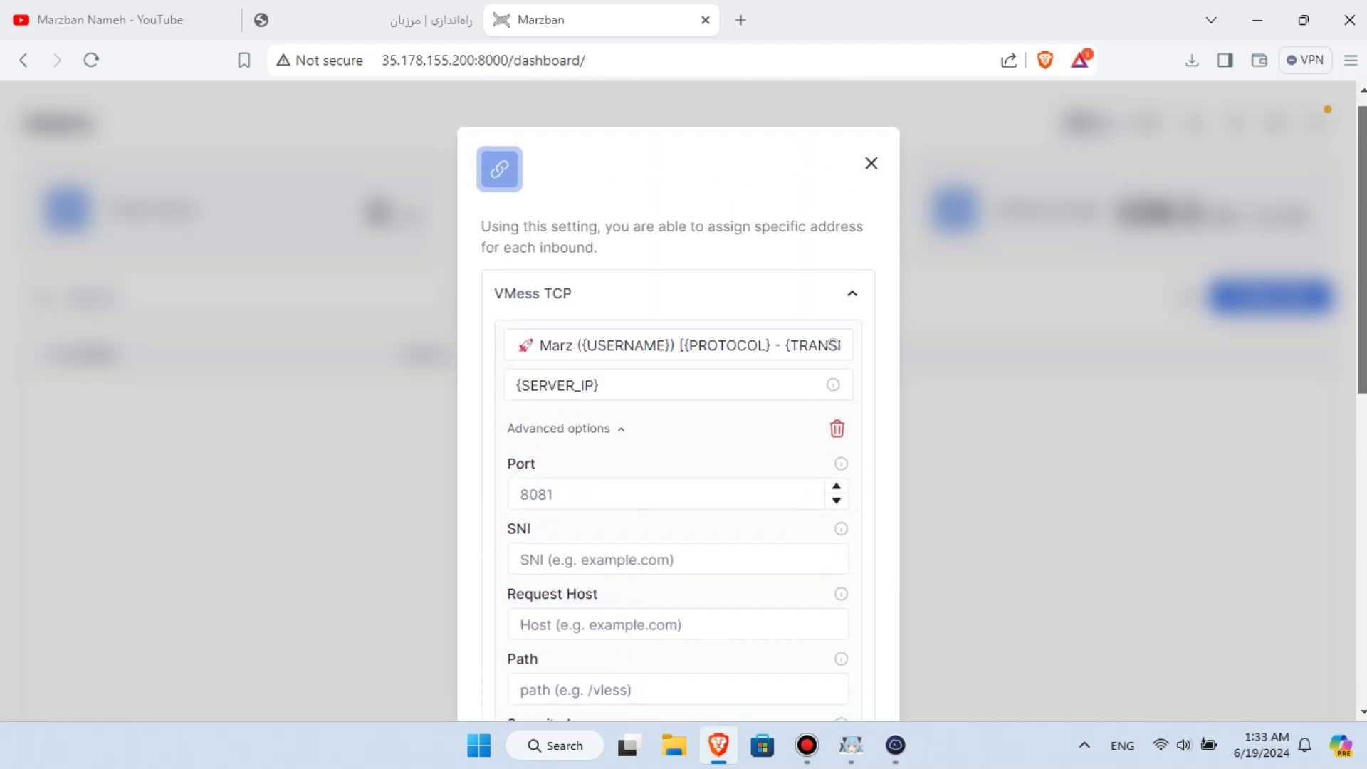
{"action": "left_click", "coordinate": [872, 181]}
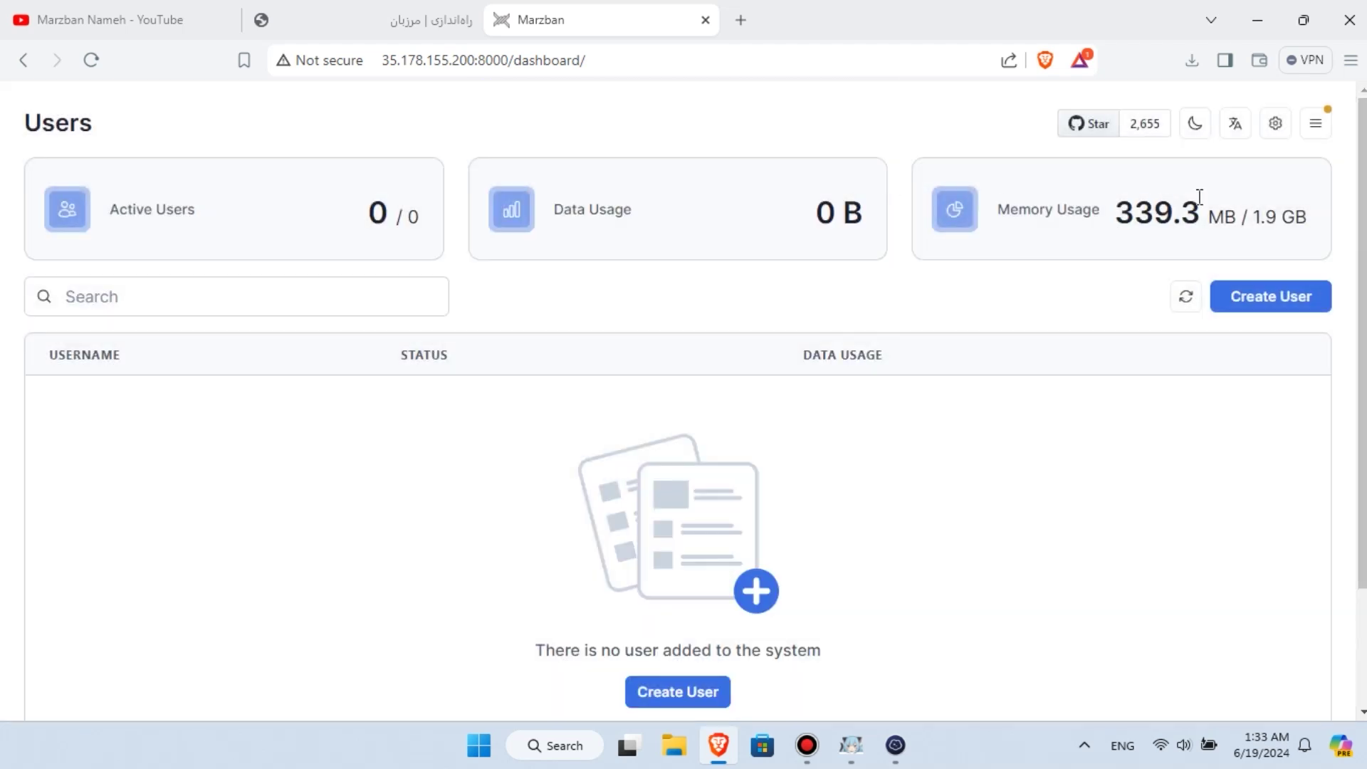
- Open Node Settings and examine the form for adding a new Marzban node
{"action": "left_click", "coordinate": [1312, 128]}
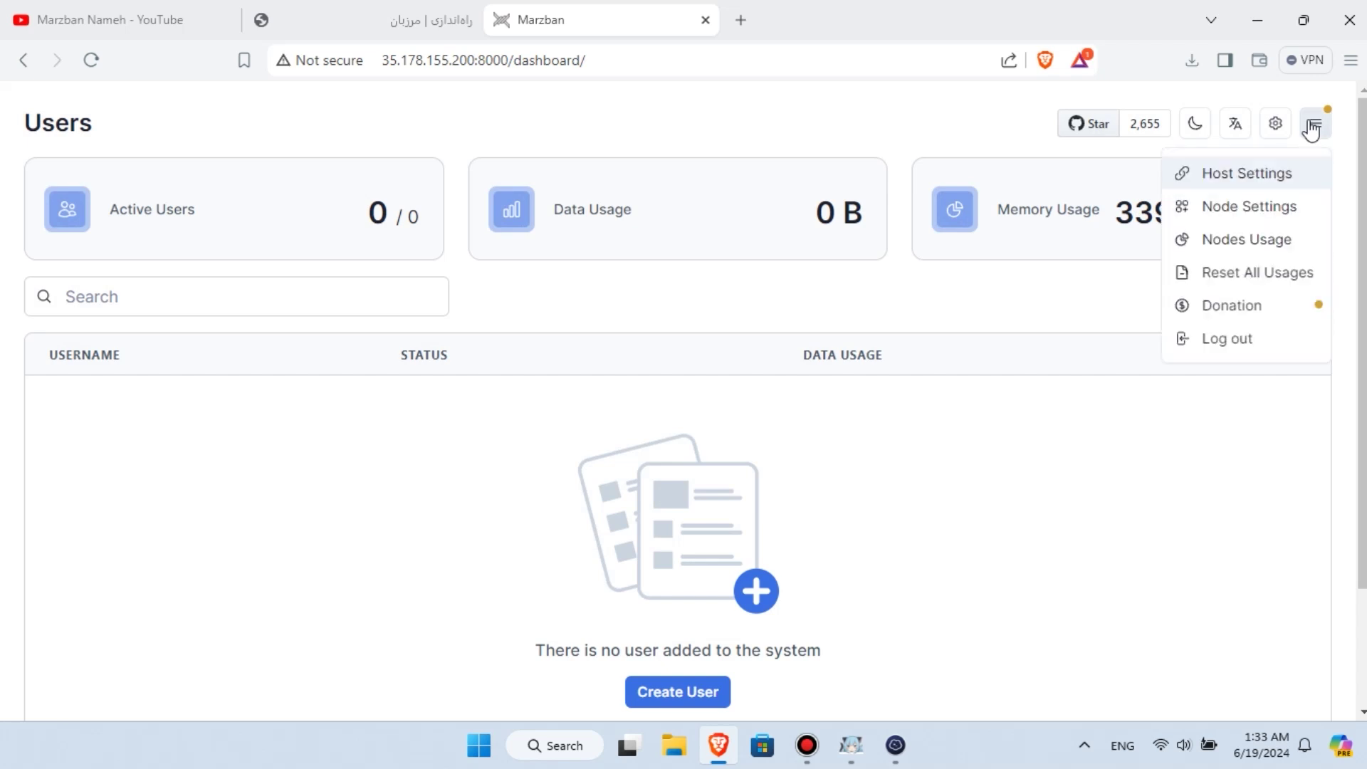
{"action": "left_click", "coordinate": [1271, 208]}
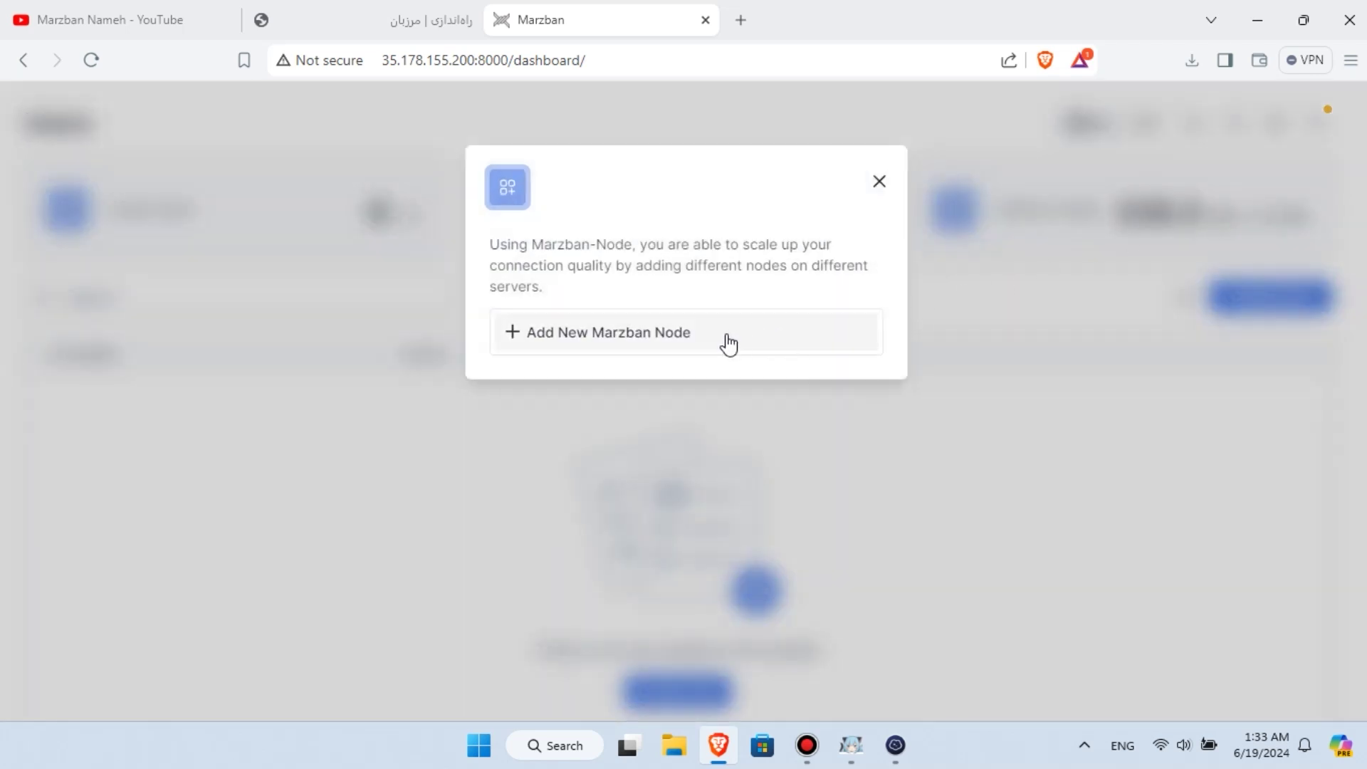
{"action": "left_click", "coordinate": [750, 341]}
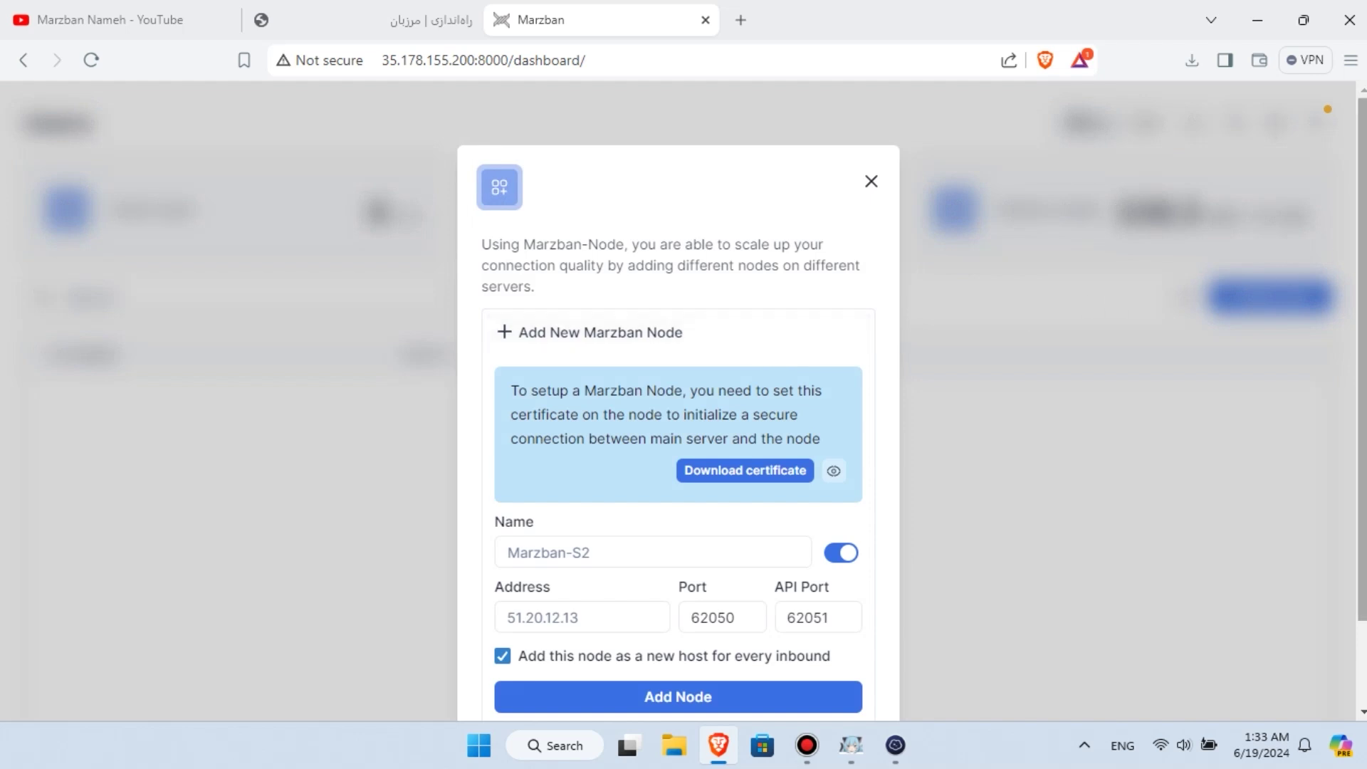
{"action": "scroll", "coordinate": [1169, 383], "scroll_direction": "down", "scroll_amount": 2}
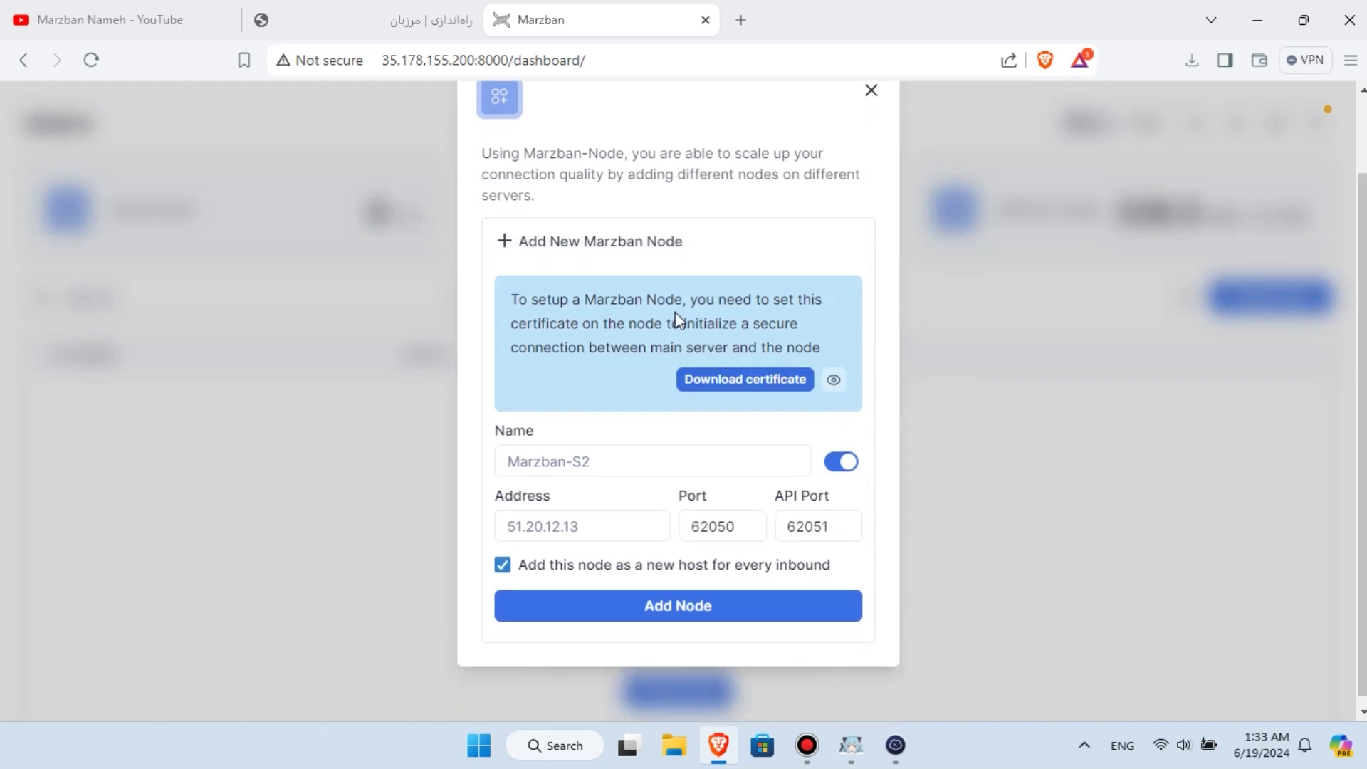
- Reveal the node certificate in the new-node form and select its whole text
{"action": "left_click", "coordinate": [837, 383]}
{"action": "scroll", "coordinate": [900, 417], "scroll_direction": "down", "scroll_amount": 5}
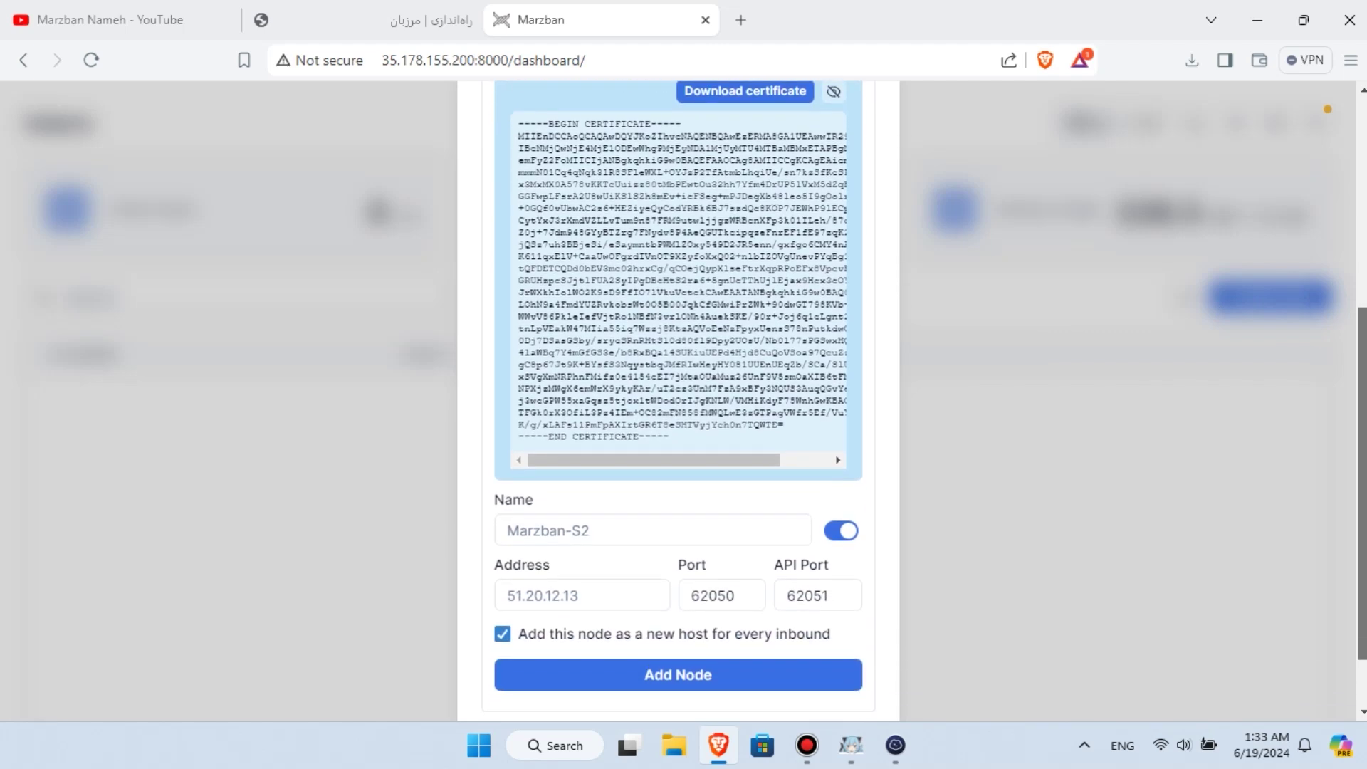
{"action": "key", "text": "ctrl+a"}
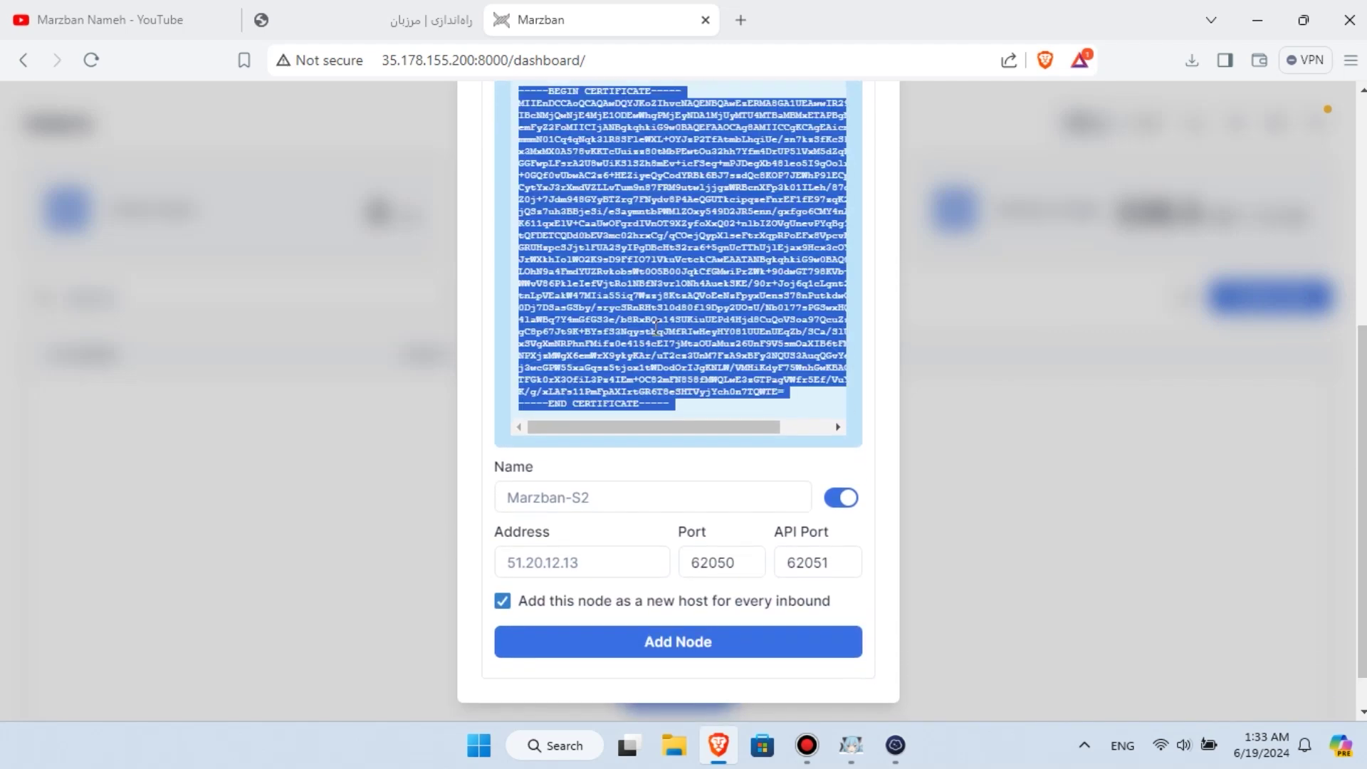
- Inspect the new node's Name and Address fields, try its every-inbound host and status options, and close Node Settings without adding the node
{"action": "left_click", "coordinate": [684, 490]}
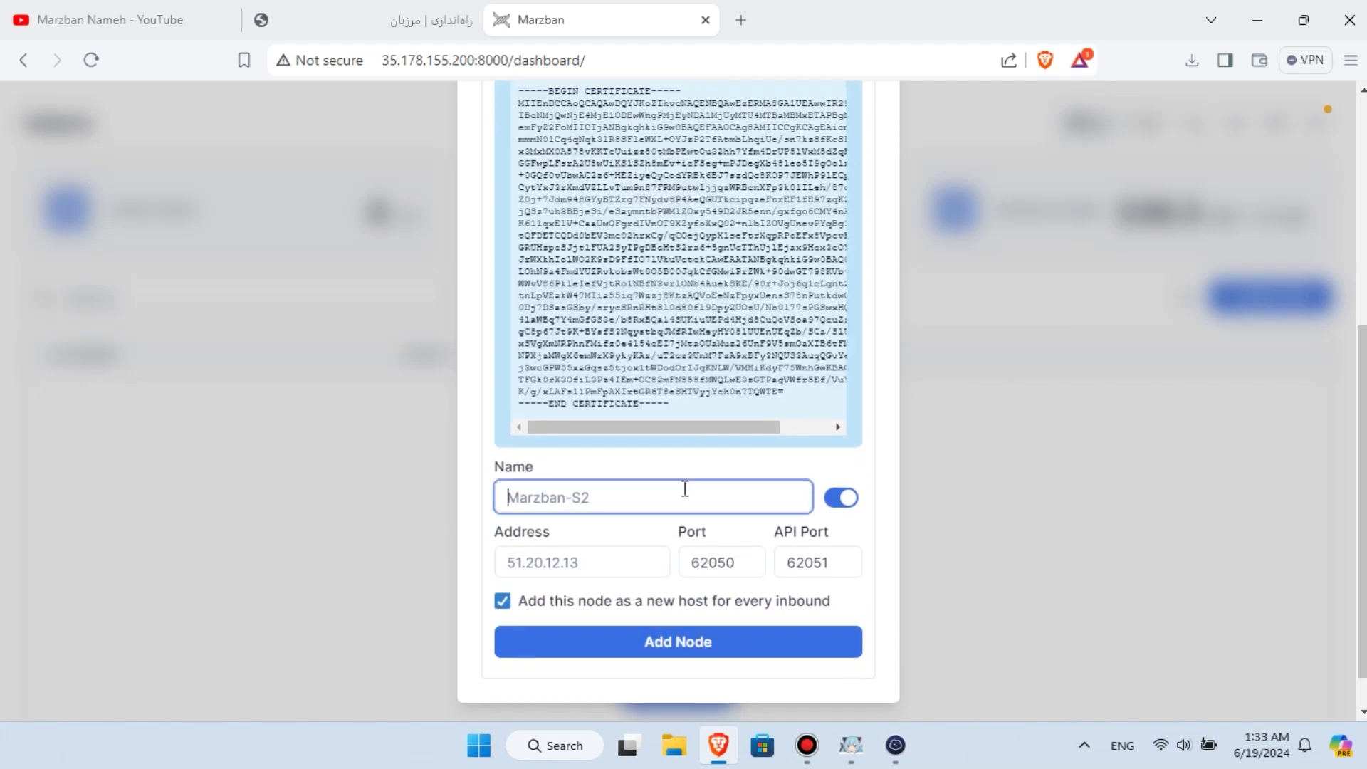
{"action": "left_click", "coordinate": [648, 561]}
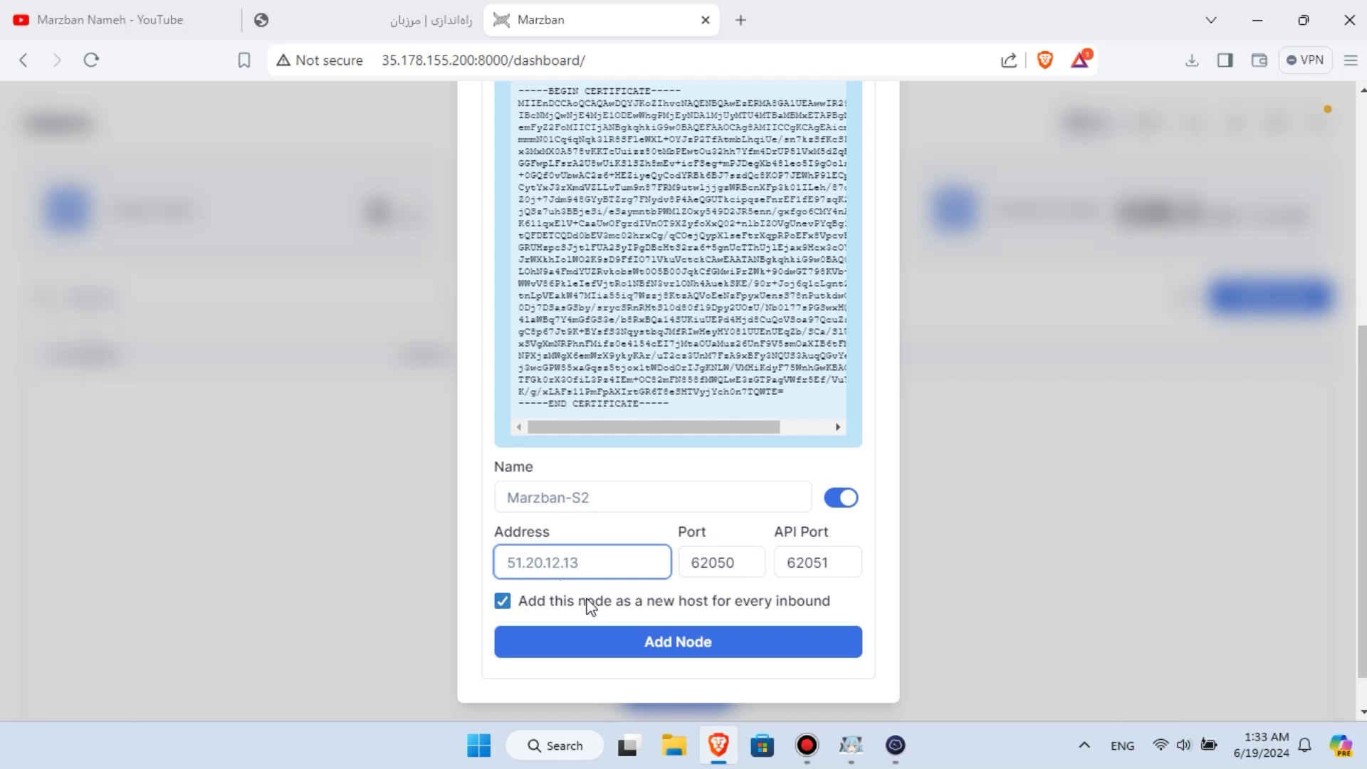
{"action": "left_click", "coordinate": [504, 601]}
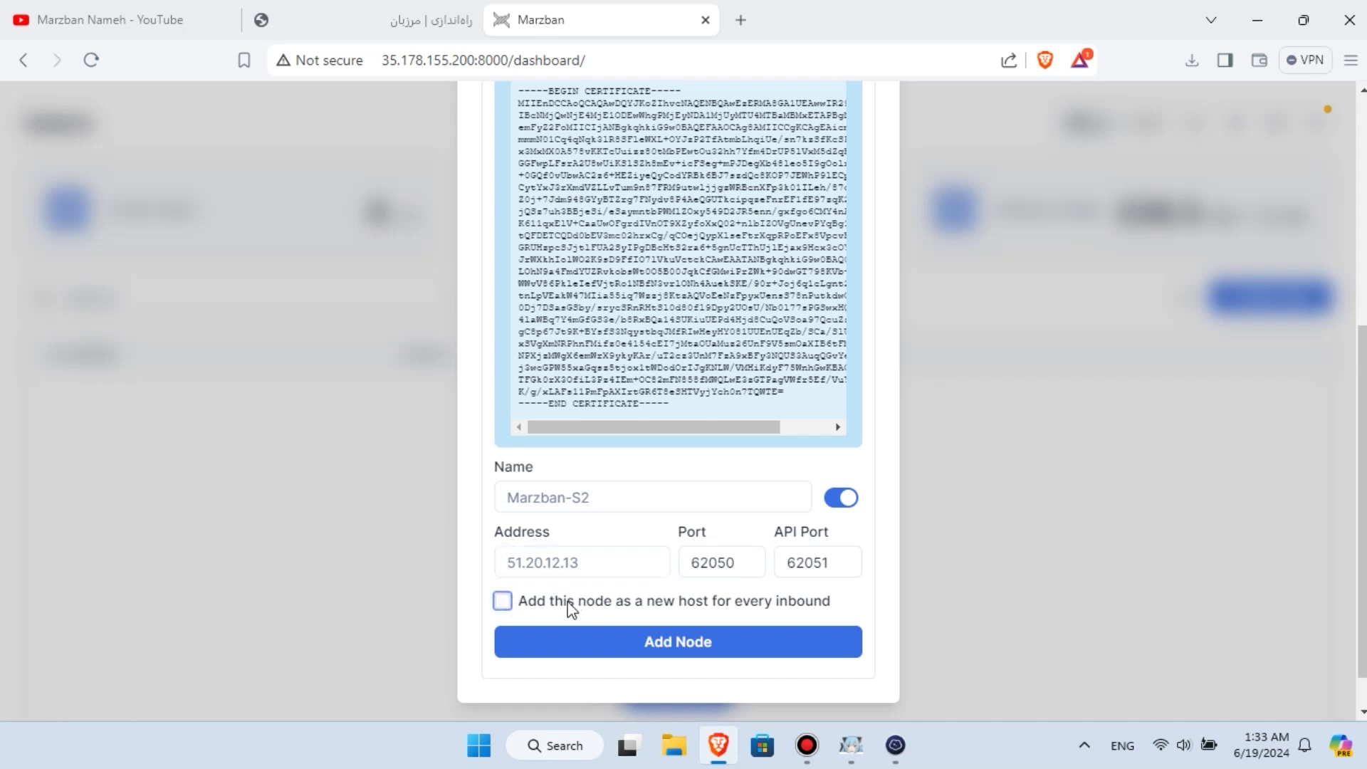
{"action": "left_click", "coordinate": [843, 503]}
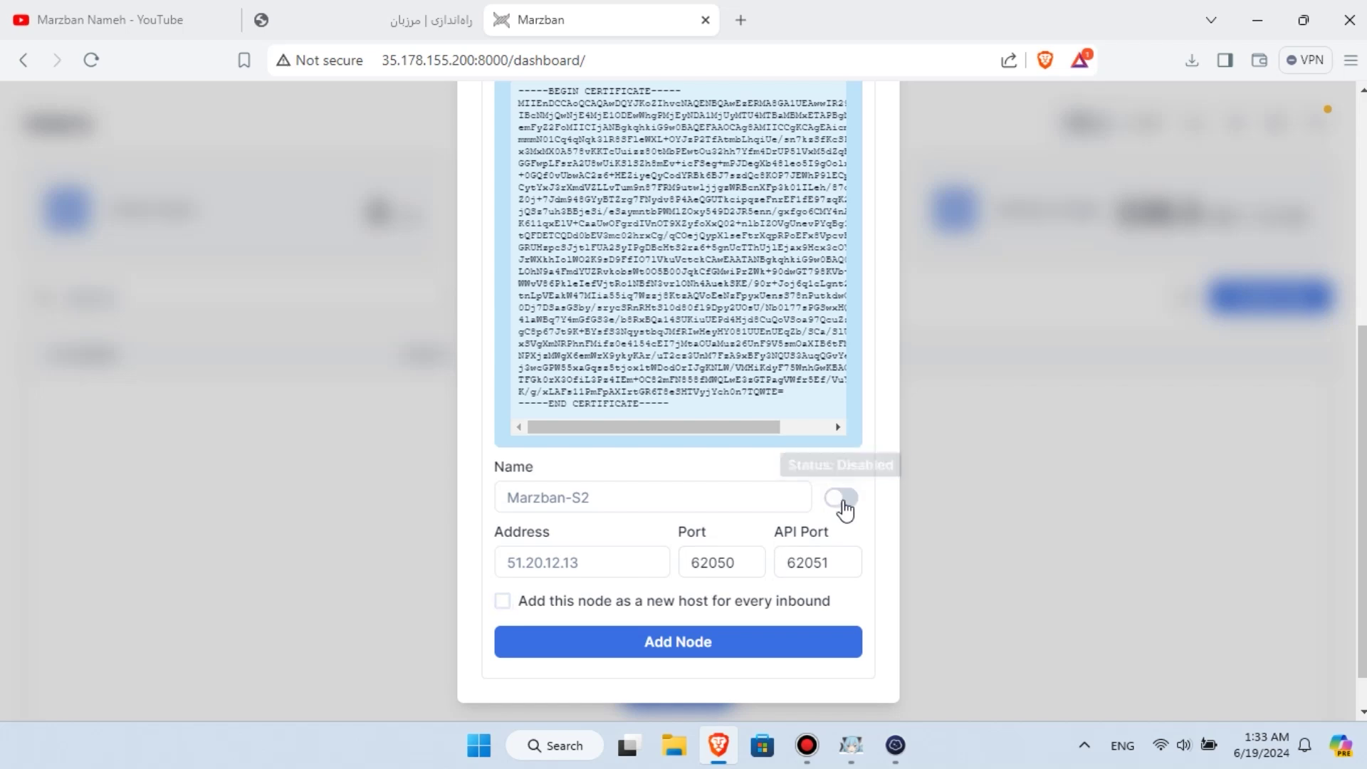
{"action": "left_click", "coordinate": [841, 502]}
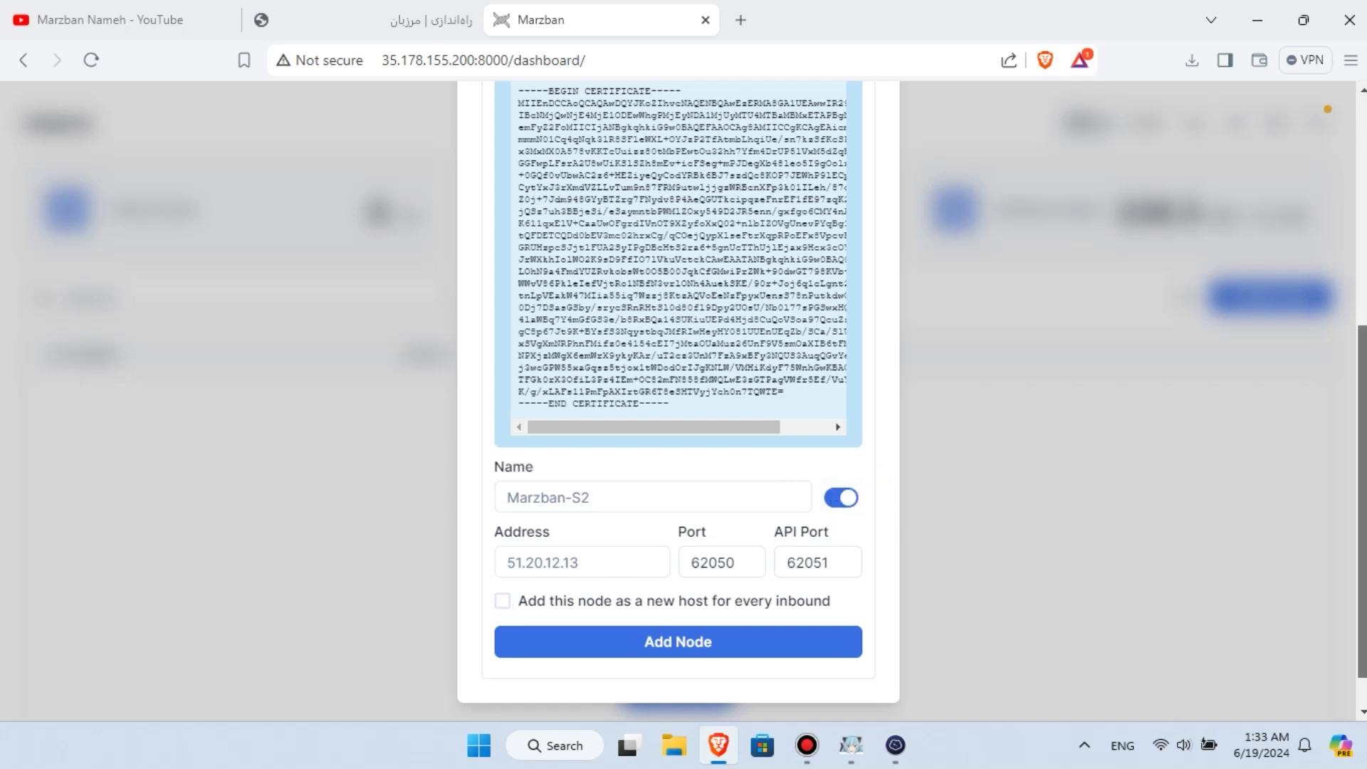
{"action": "scroll", "coordinate": [1202, 497], "scroll_direction": "up", "scroll_amount": 6}
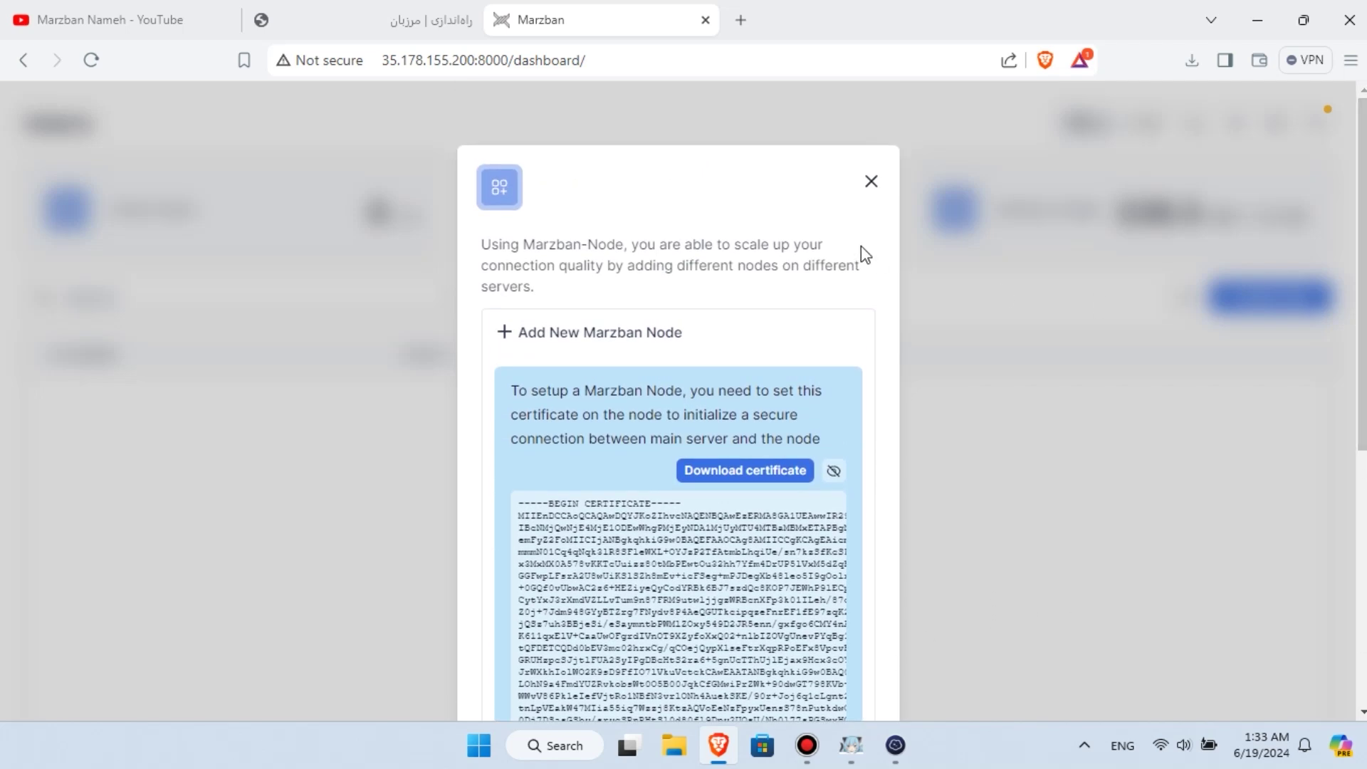
{"action": "left_click", "coordinate": [870, 183]}
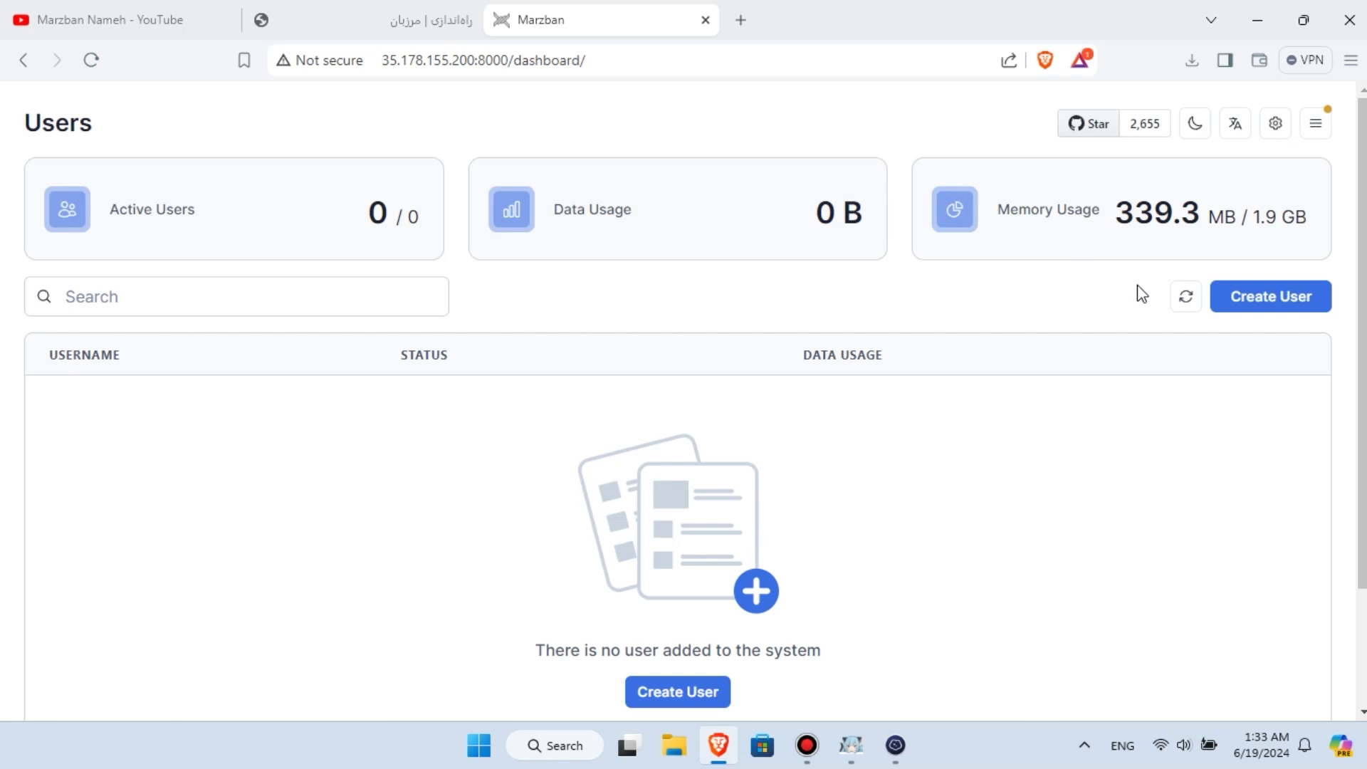
- Open Nodes Usage and view the usage chart for the 7h and 1d periods
{"action": "left_click", "coordinate": [1315, 125]}
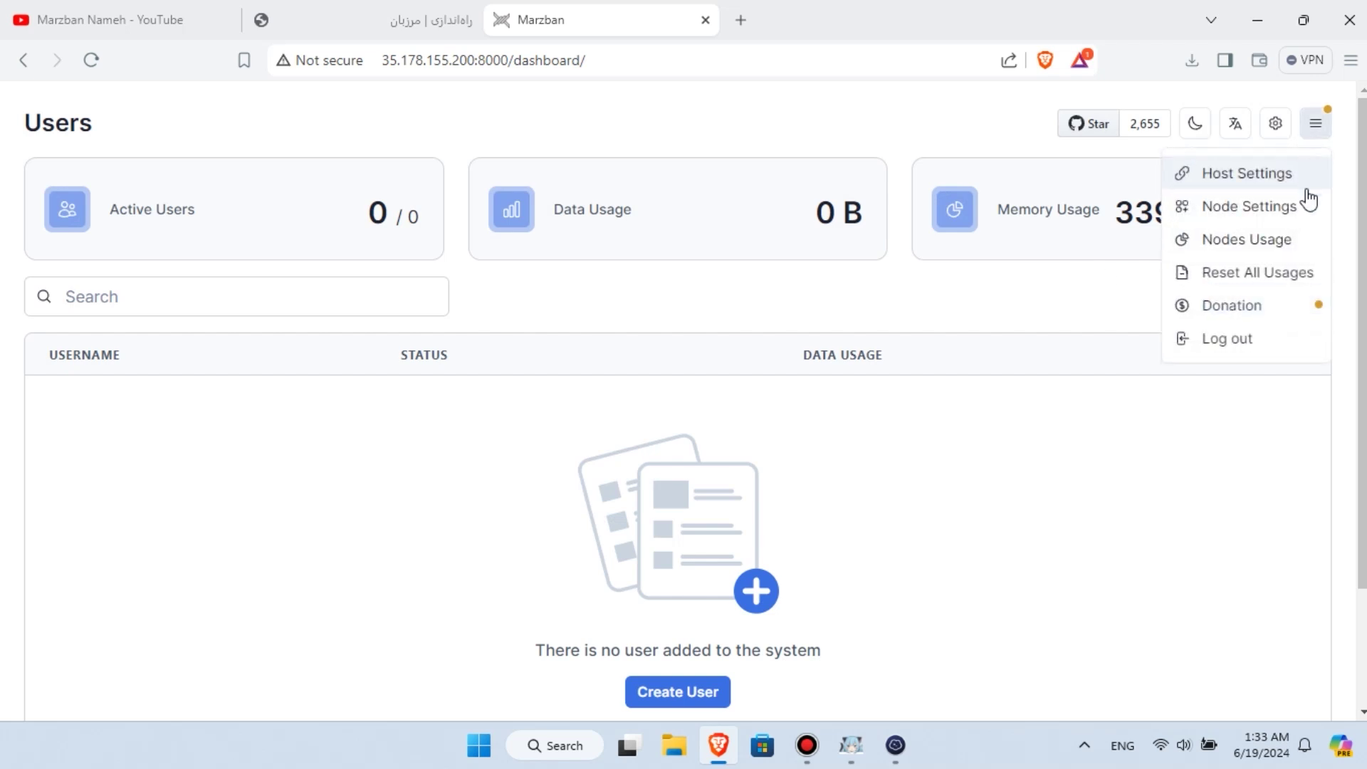
{"action": "left_click", "coordinate": [1278, 243]}
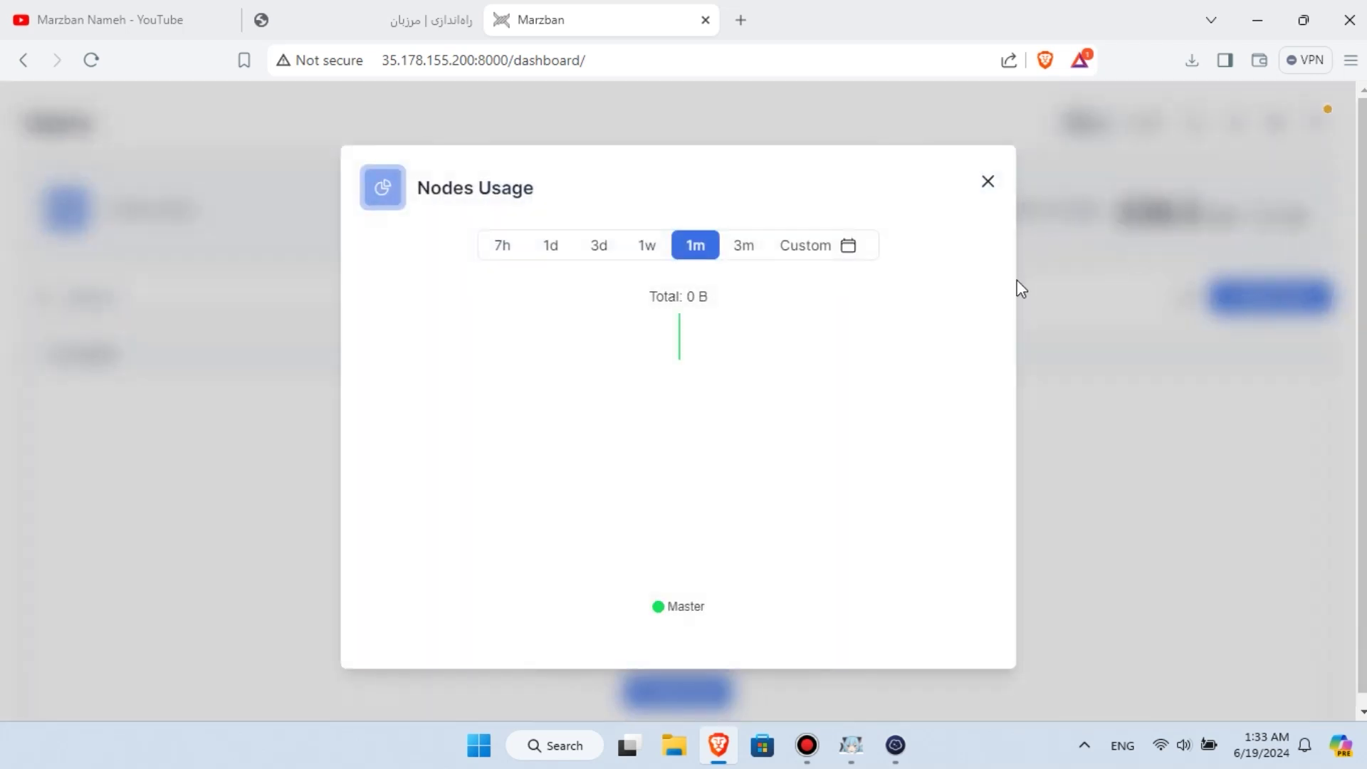
{"action": "left_click", "coordinate": [507, 249]}
{"action": "left_click", "coordinate": [566, 249]}
- View nodes usage for a custom absolute range from 2024-06-01 to 2024-06-12 and close Nodes Usage
{"action": "left_click", "coordinate": [835, 248]}
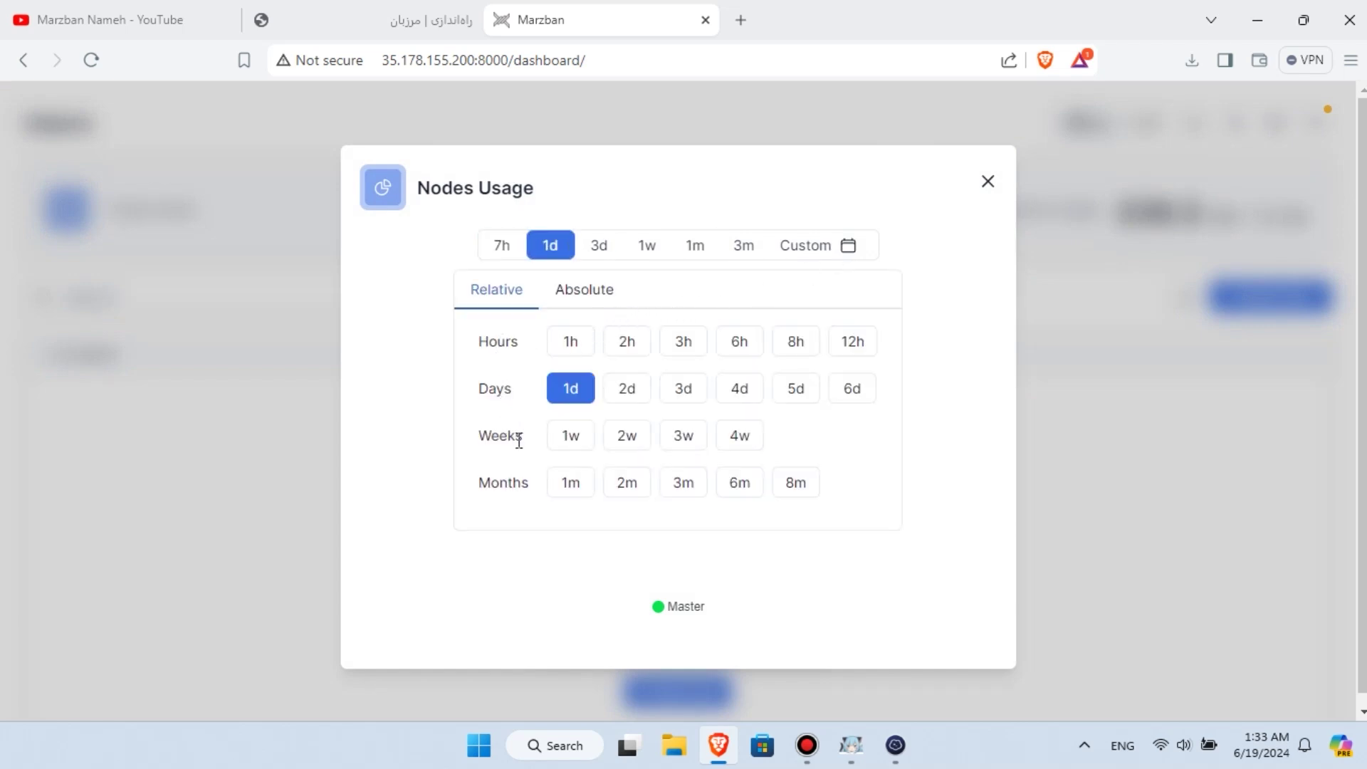
{"action": "left_click", "coordinate": [588, 302]}
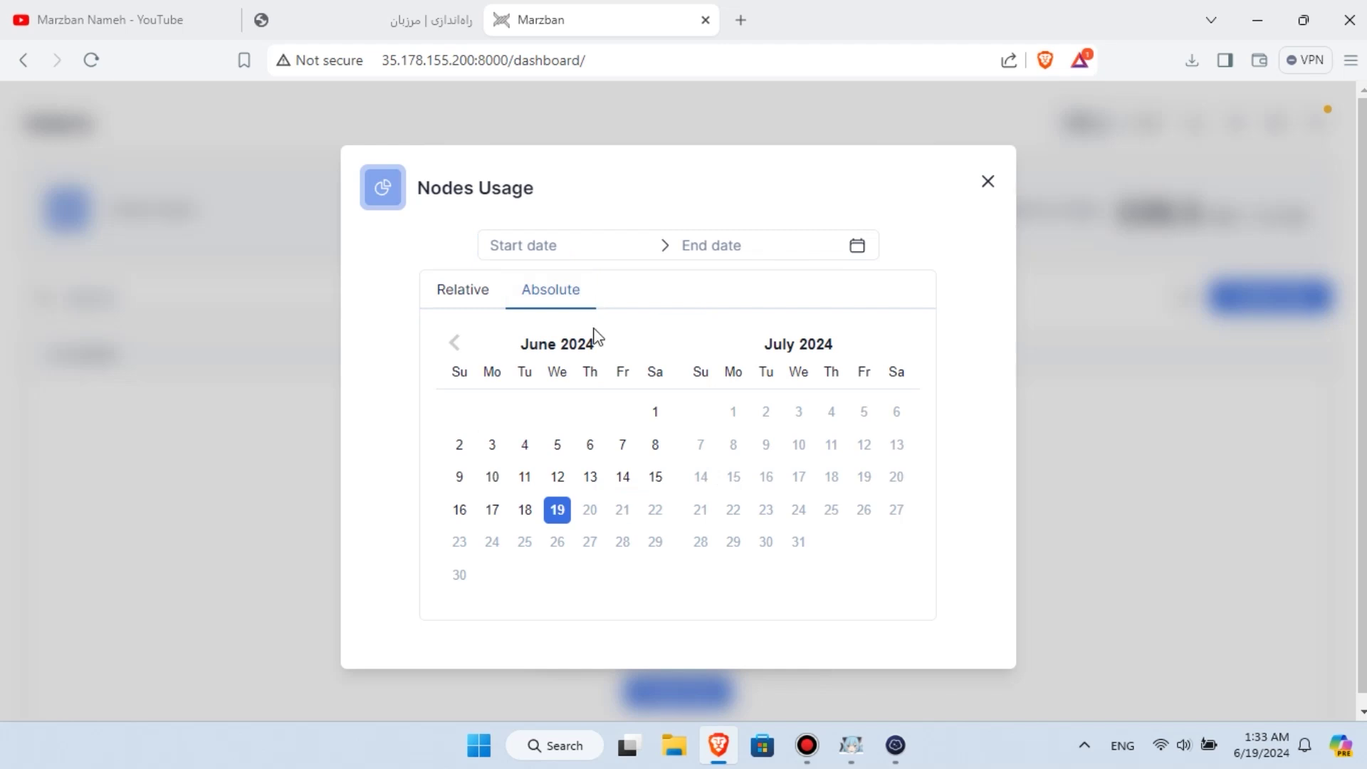
{"action": "left_click", "coordinate": [655, 411]}
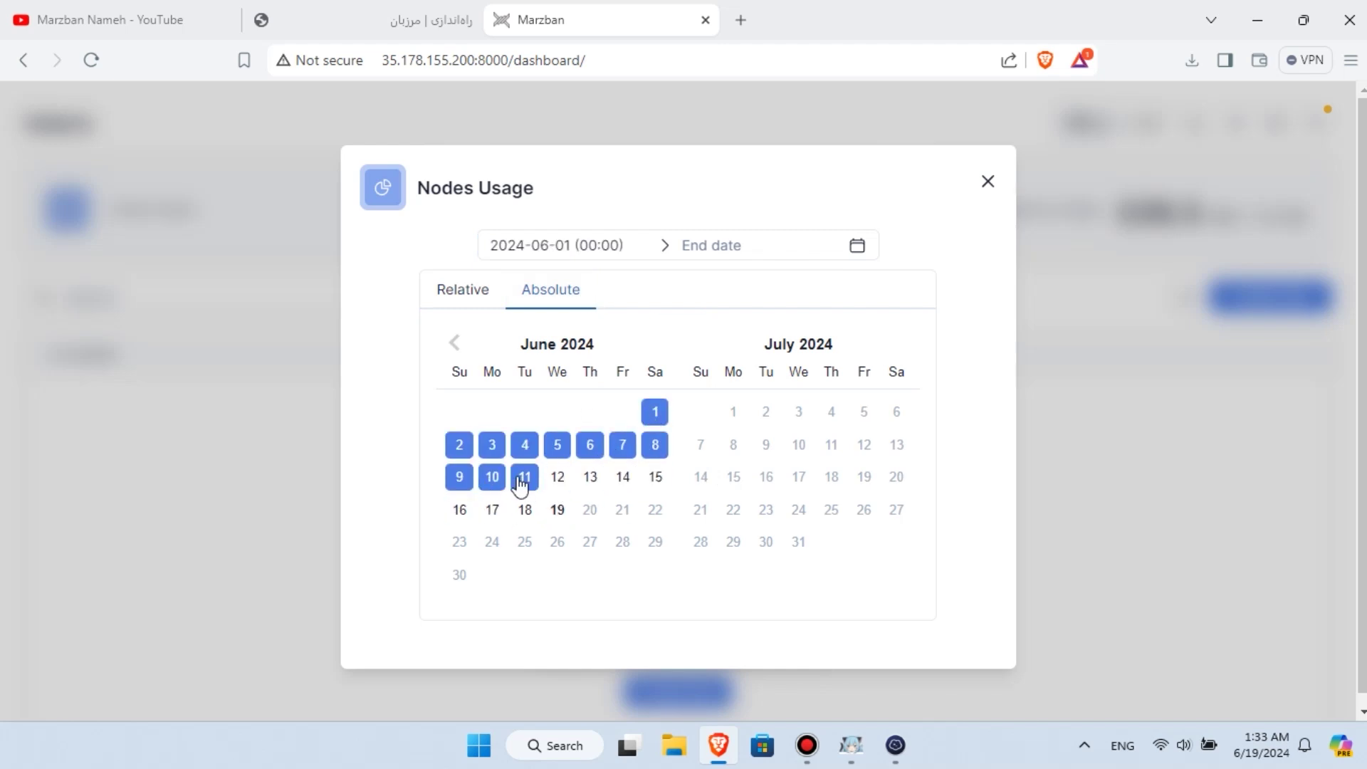
{"action": "left_click", "coordinate": [556, 477]}
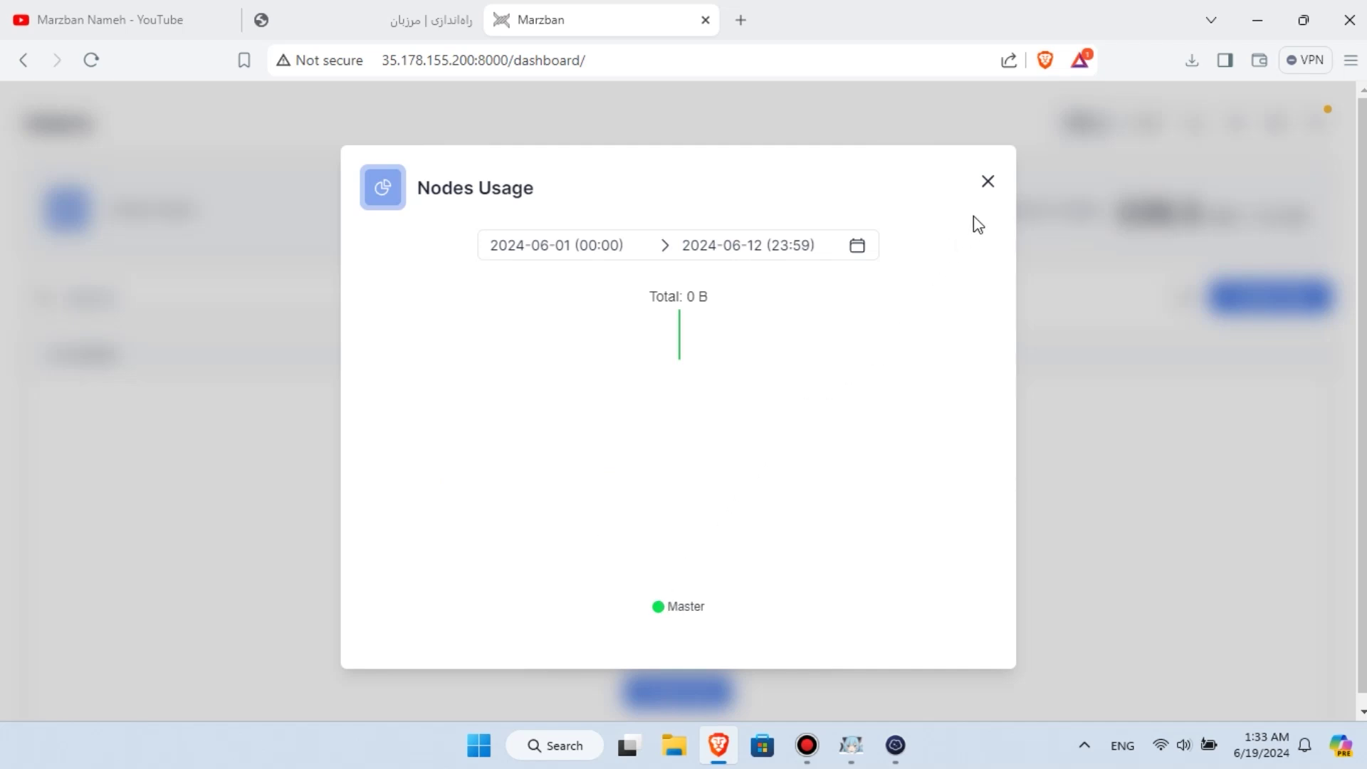
{"action": "left_click", "coordinate": [988, 182]}
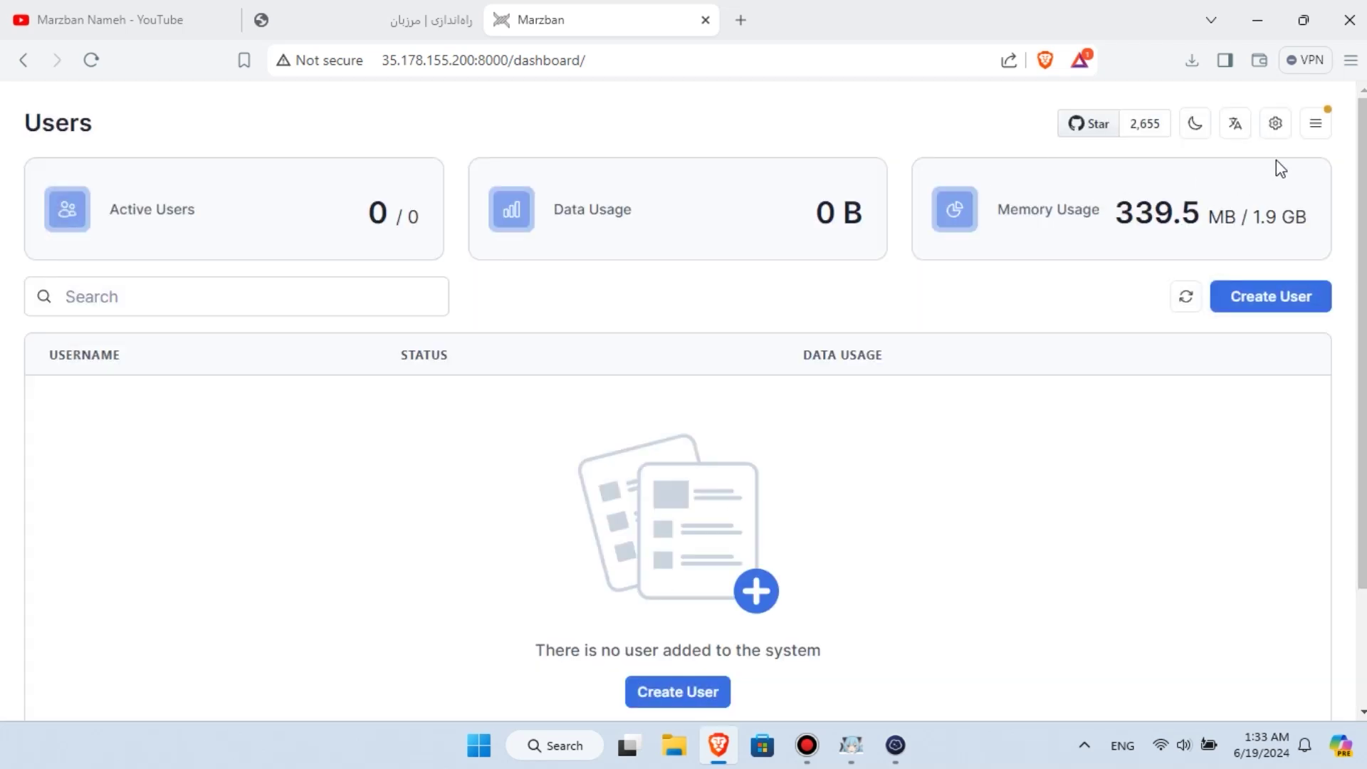
- Open the Reset All Usages confirmation and cancel it without resetting the users' data usage
{"action": "left_click", "coordinate": [1314, 125]}
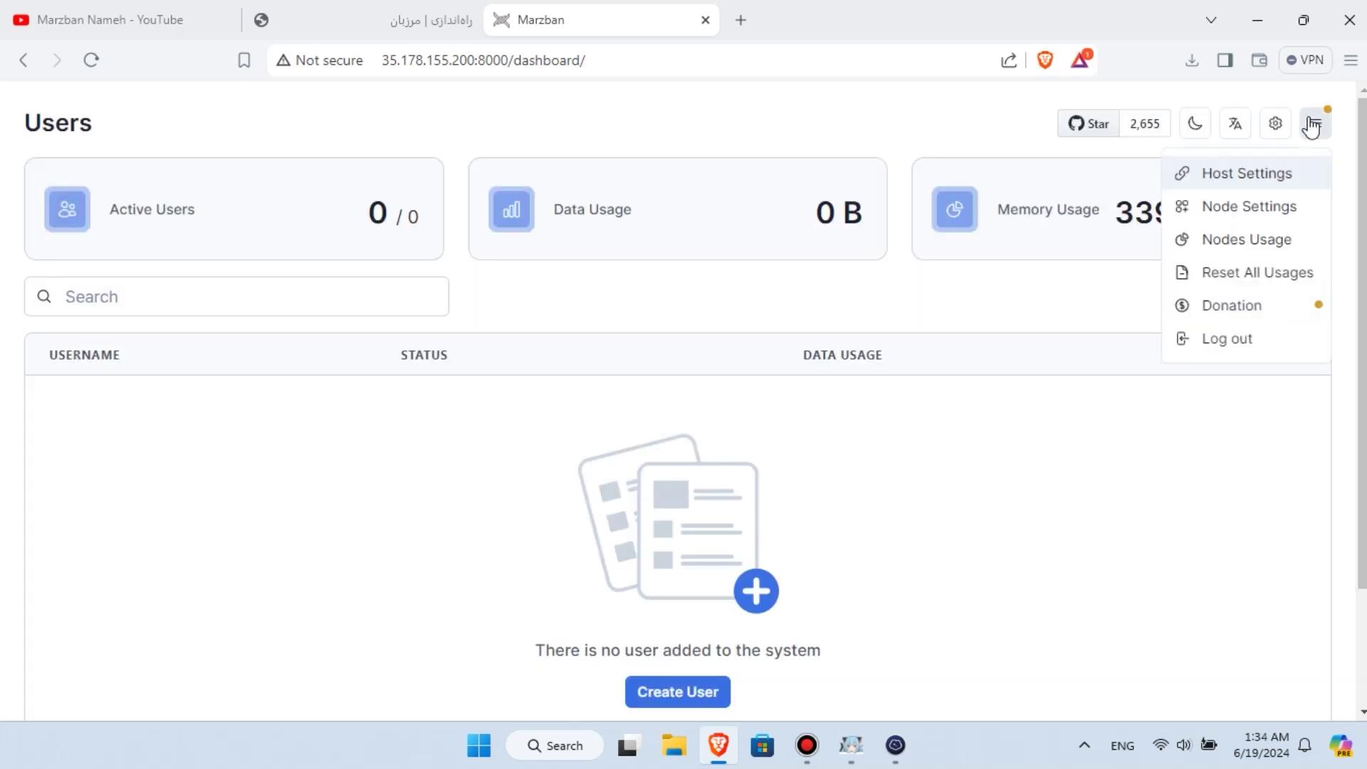
{"action": "left_click", "coordinate": [1307, 276]}
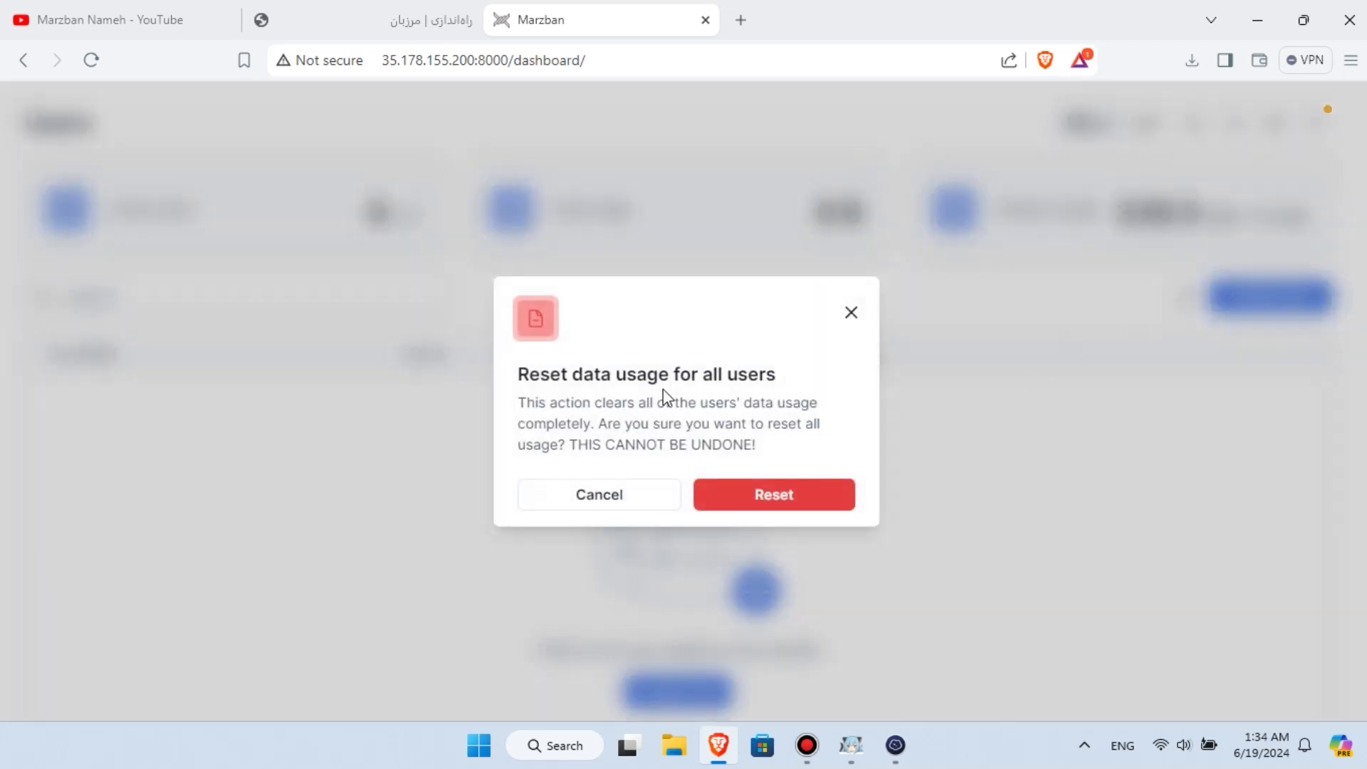
{"action": "left_click", "coordinate": [617, 512]}
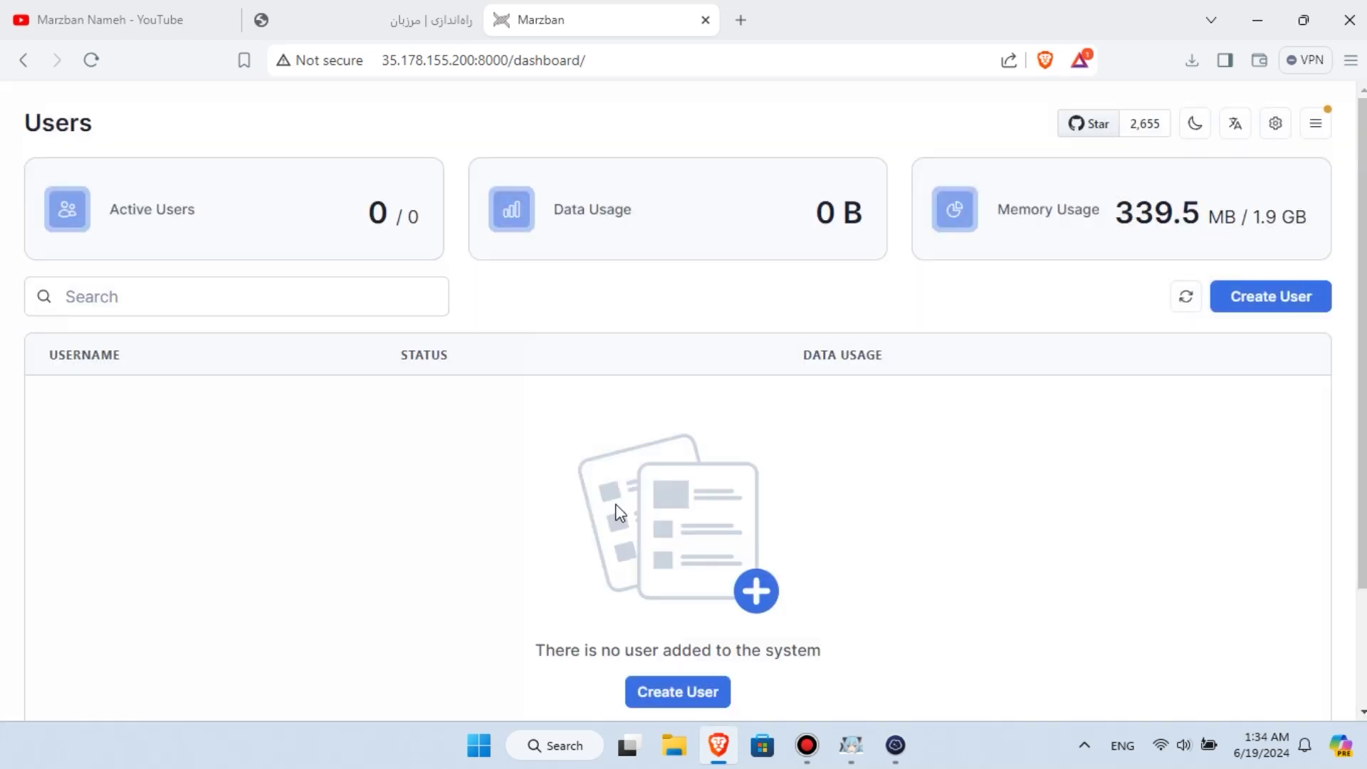
- View the Marzban donation page on GitHub, return to the dashboard and look over its remaining management options
{"action": "left_click", "coordinate": [1317, 134]}
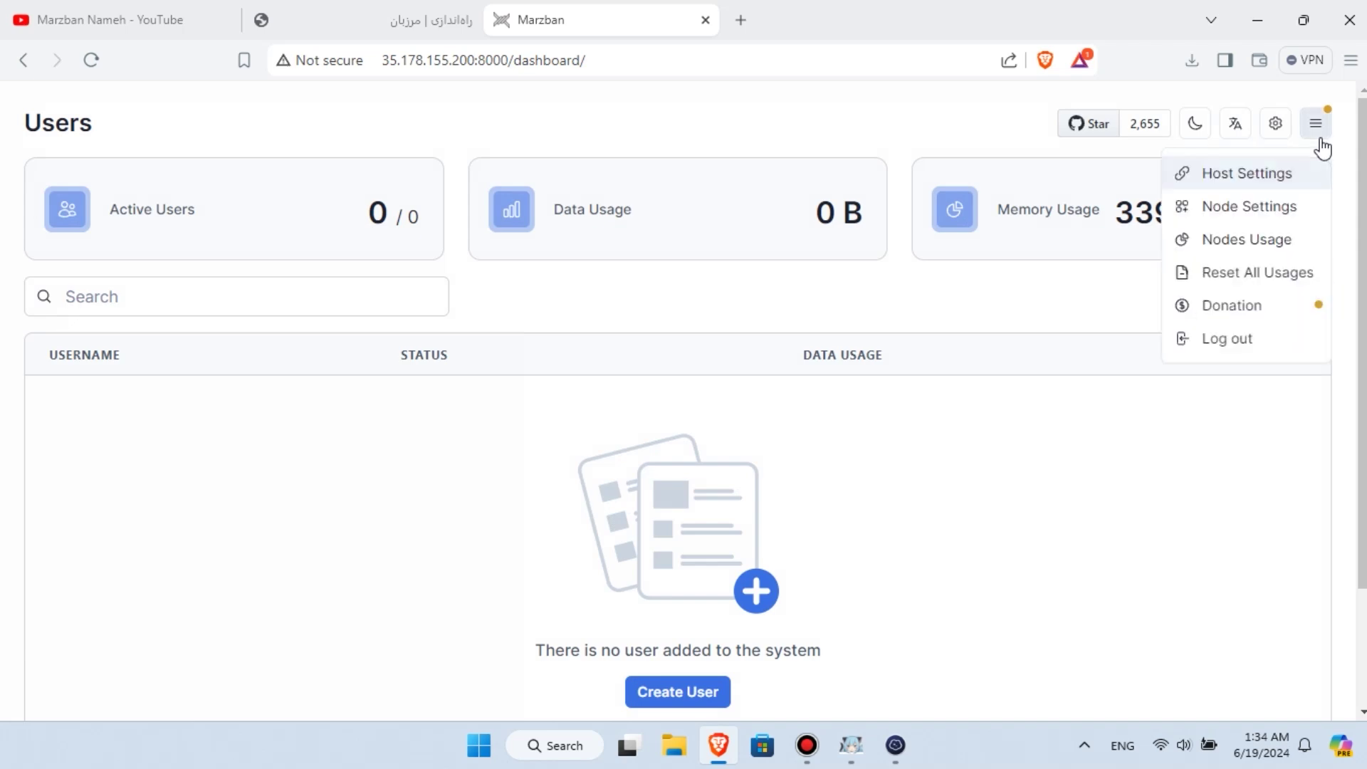
{"action": "left_click", "coordinate": [1209, 311]}
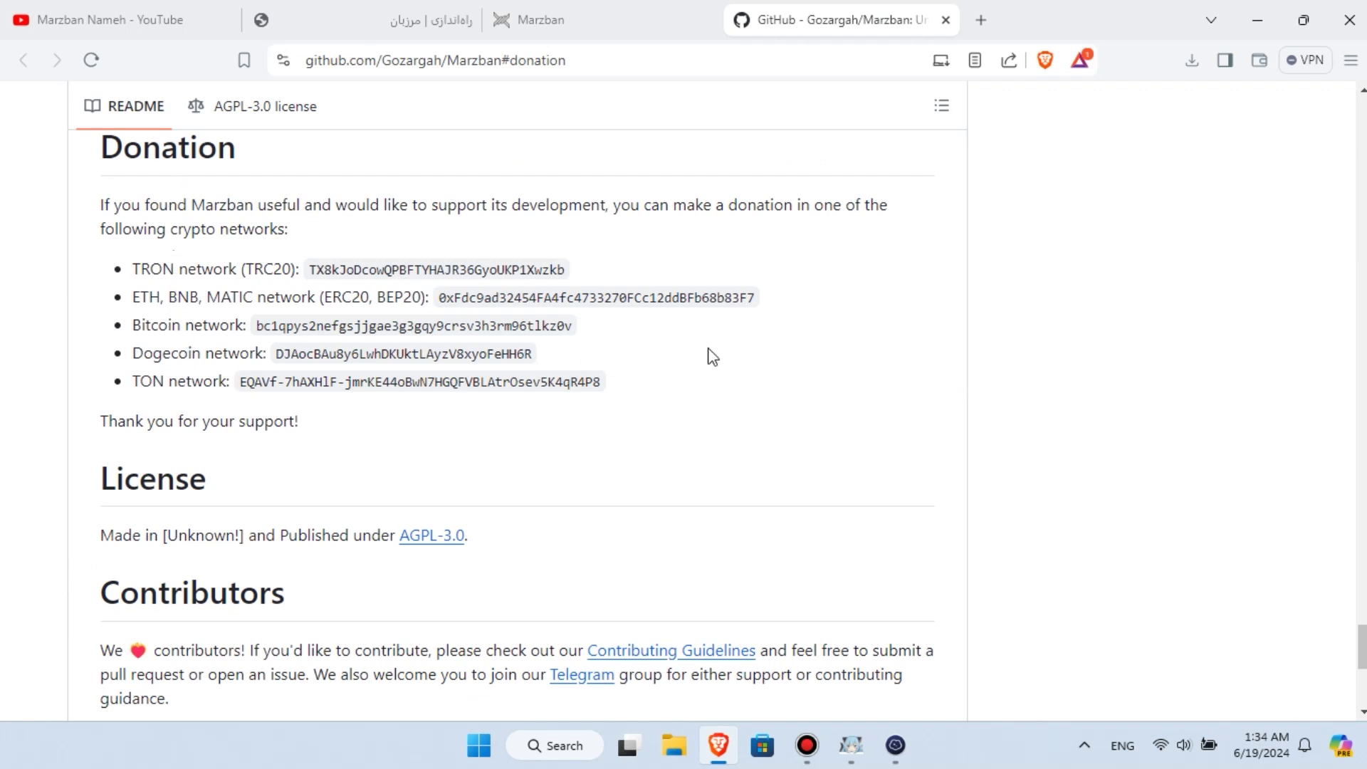
{"action": "left_click", "coordinate": [653, 22]}
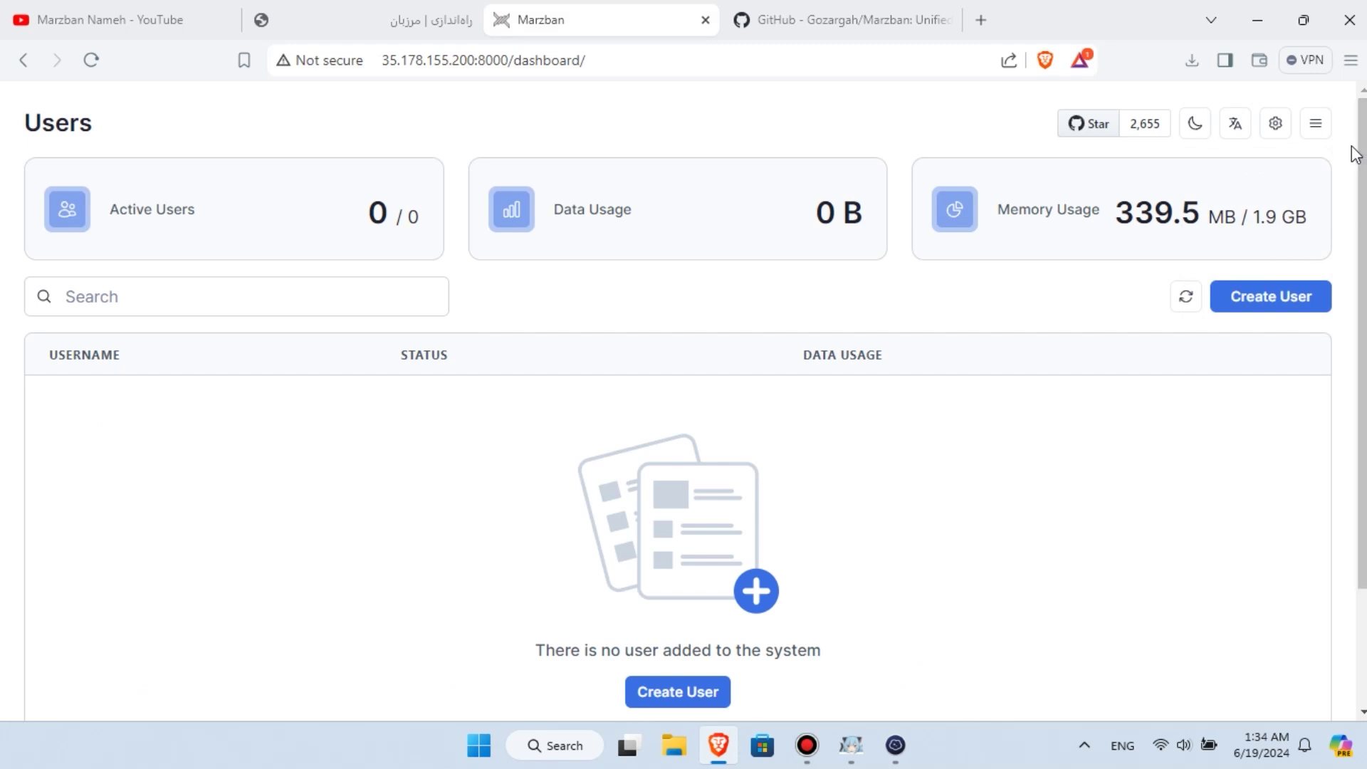
{"action": "left_click", "coordinate": [1319, 129]}
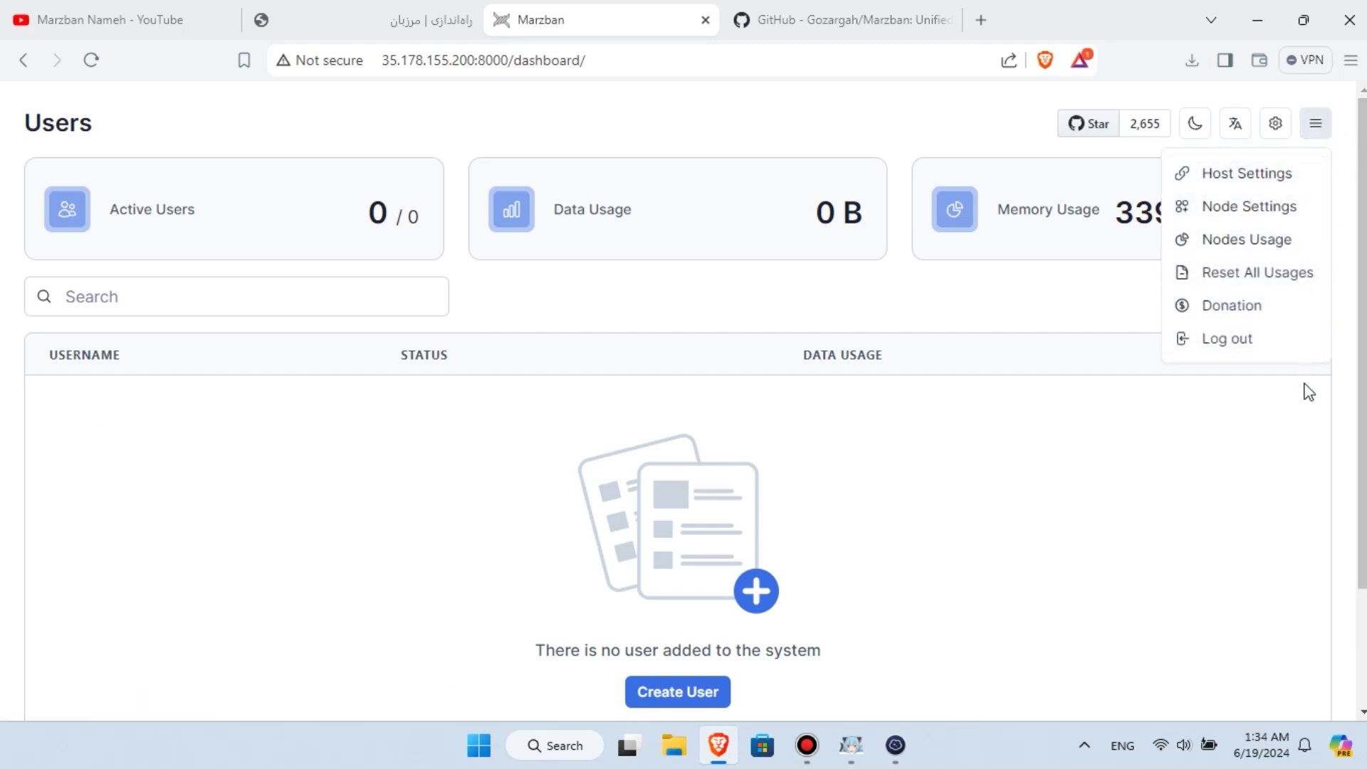
{"action": "left_click", "coordinate": [1309, 432]}
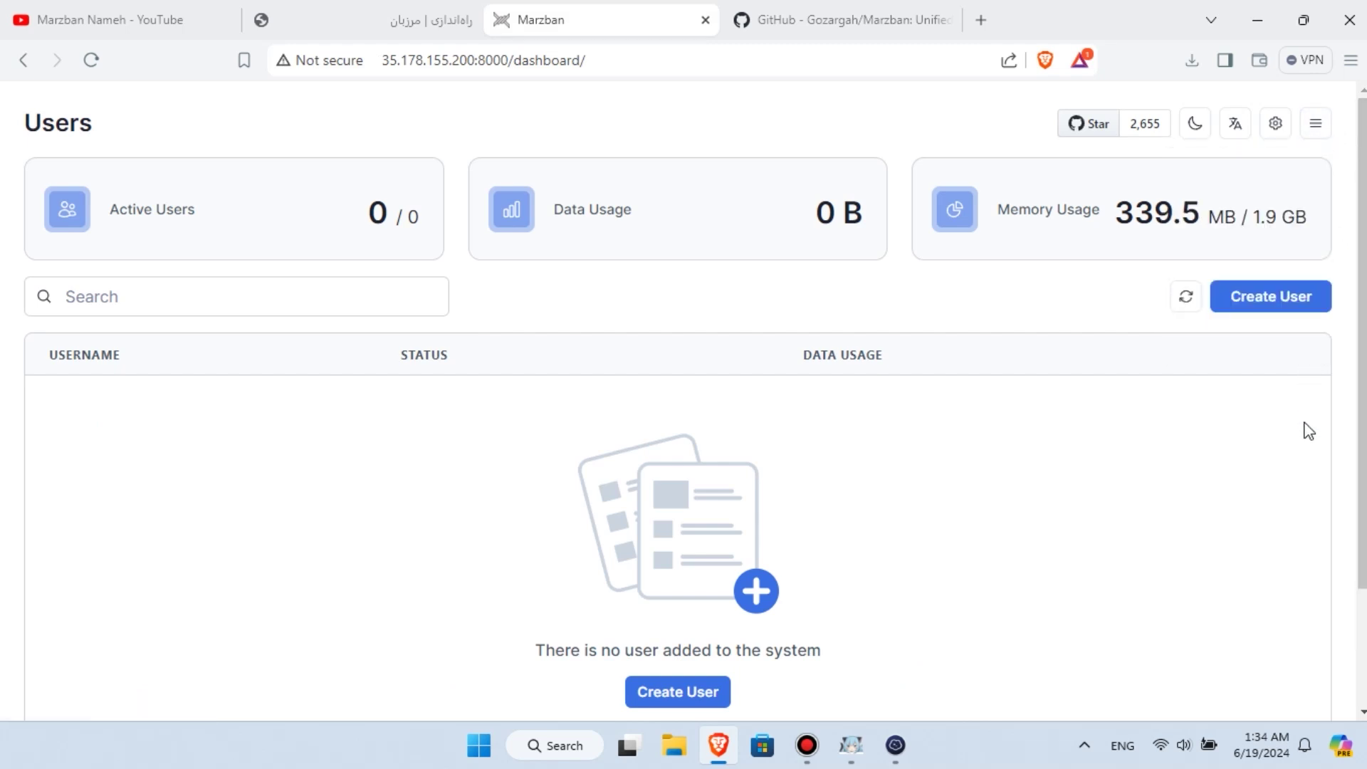
- Try the dashboard's dark theme, look over the Users page in it and restore the light theme
{"action": "left_click", "coordinate": [1196, 127]}
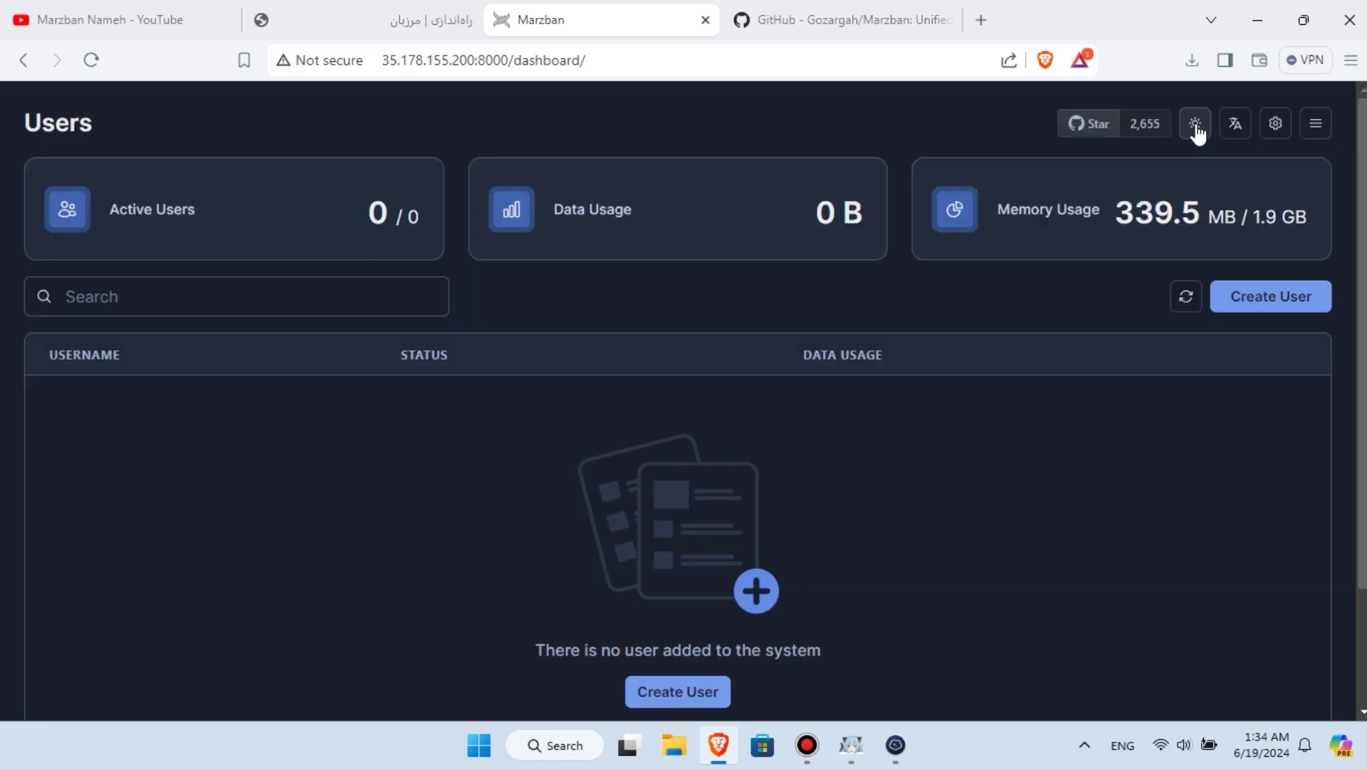
{"action": "scroll", "coordinate": [1360, 399], "scroll_direction": "down", "scroll_amount": 2}
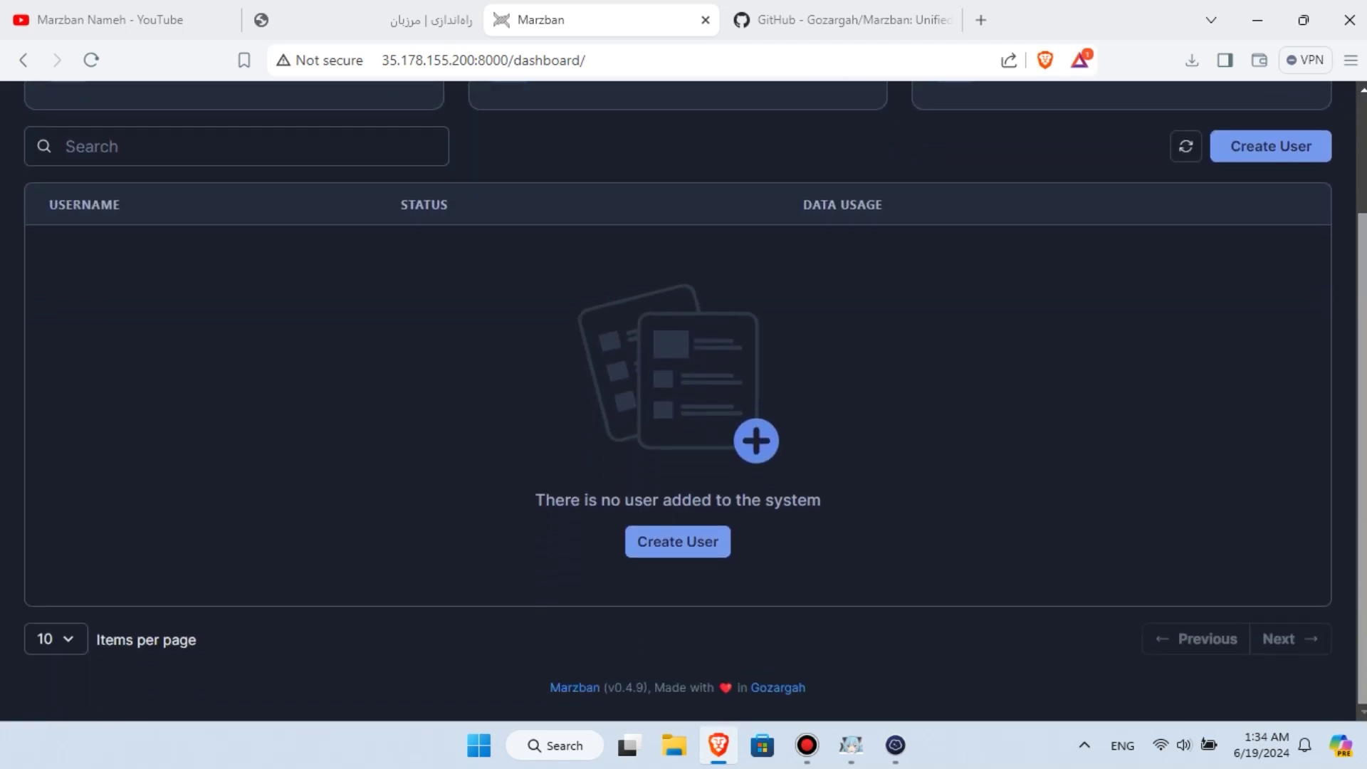
{"action": "scroll", "coordinate": [1211, 124], "scroll_direction": "up", "scroll_amount": 2}
{"action": "left_click", "coordinate": [1210, 124]}
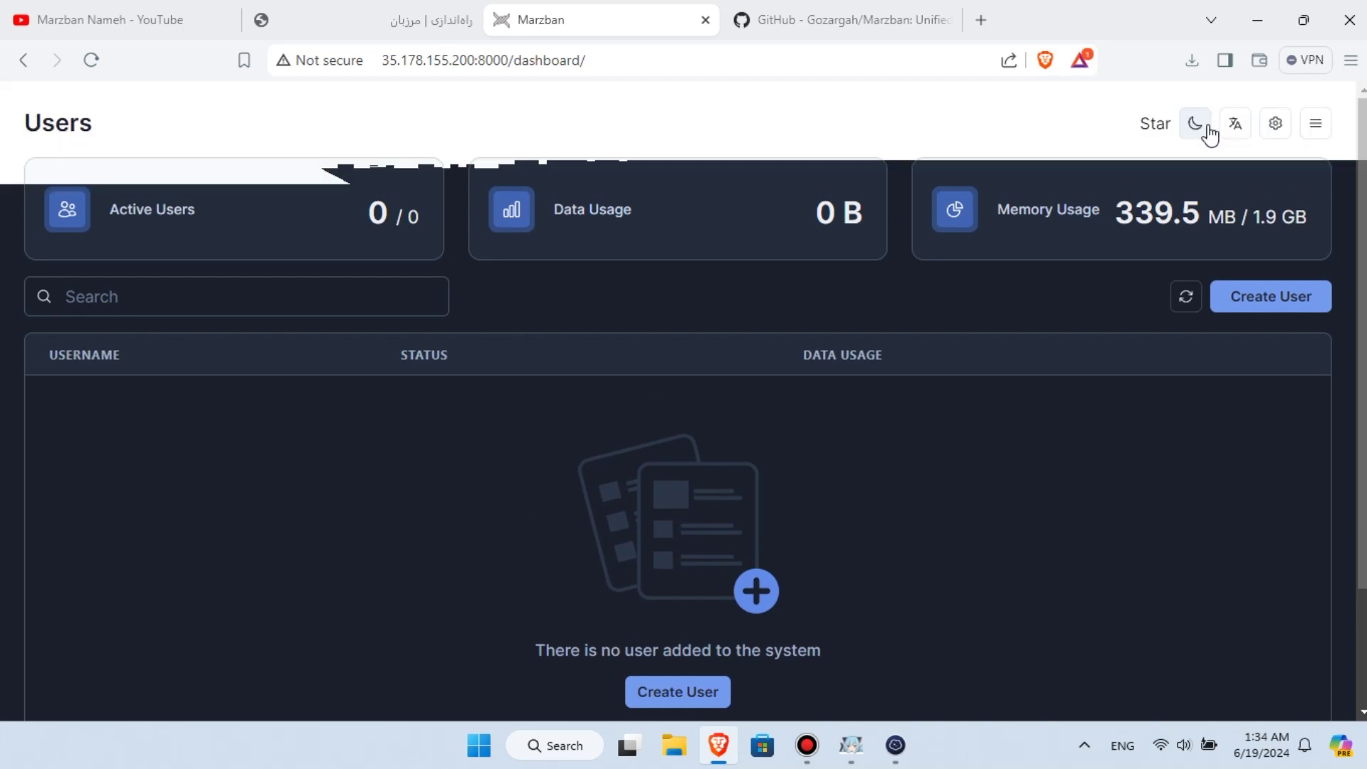
- Switch the dashboard language to Persian, inspect the user creation form in it and close the form
{"action": "left_click", "coordinate": [1235, 125]}
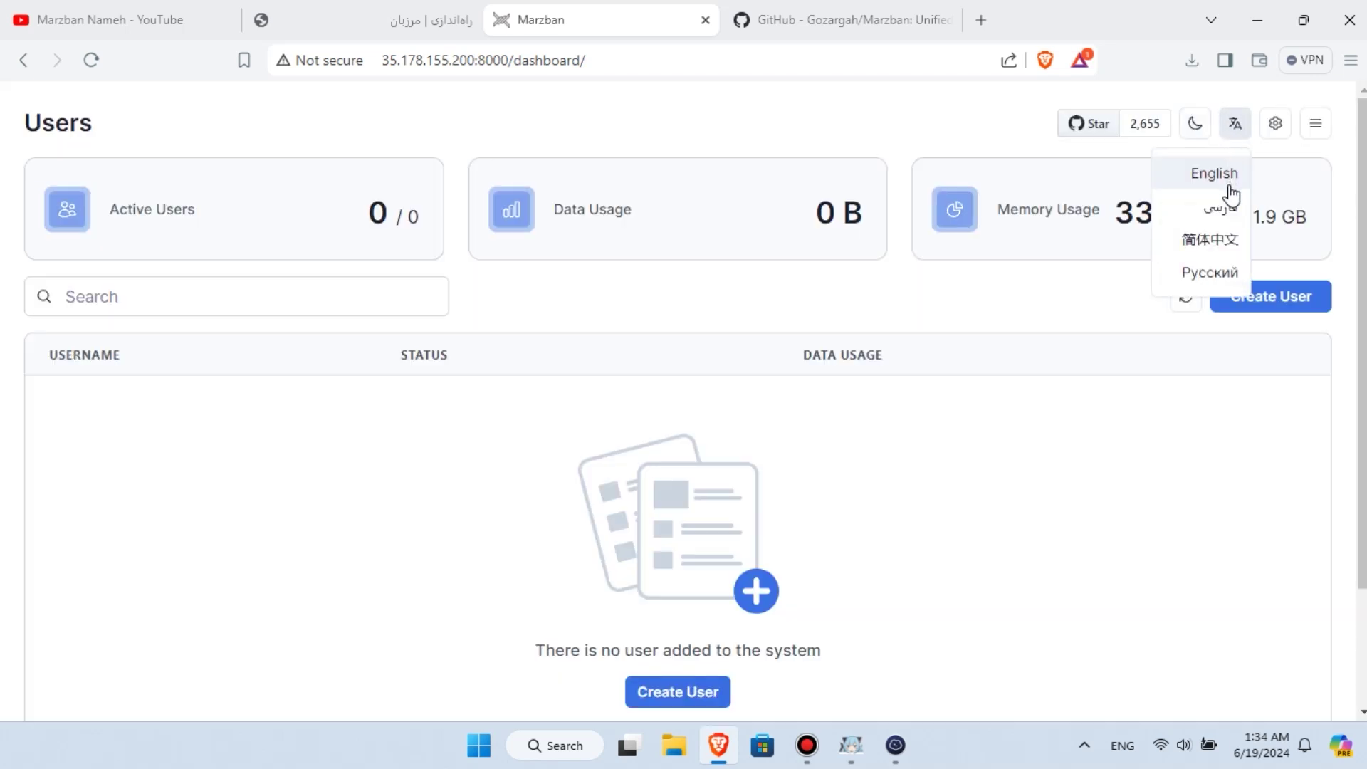
{"action": "left_click", "coordinate": [1199, 211]}
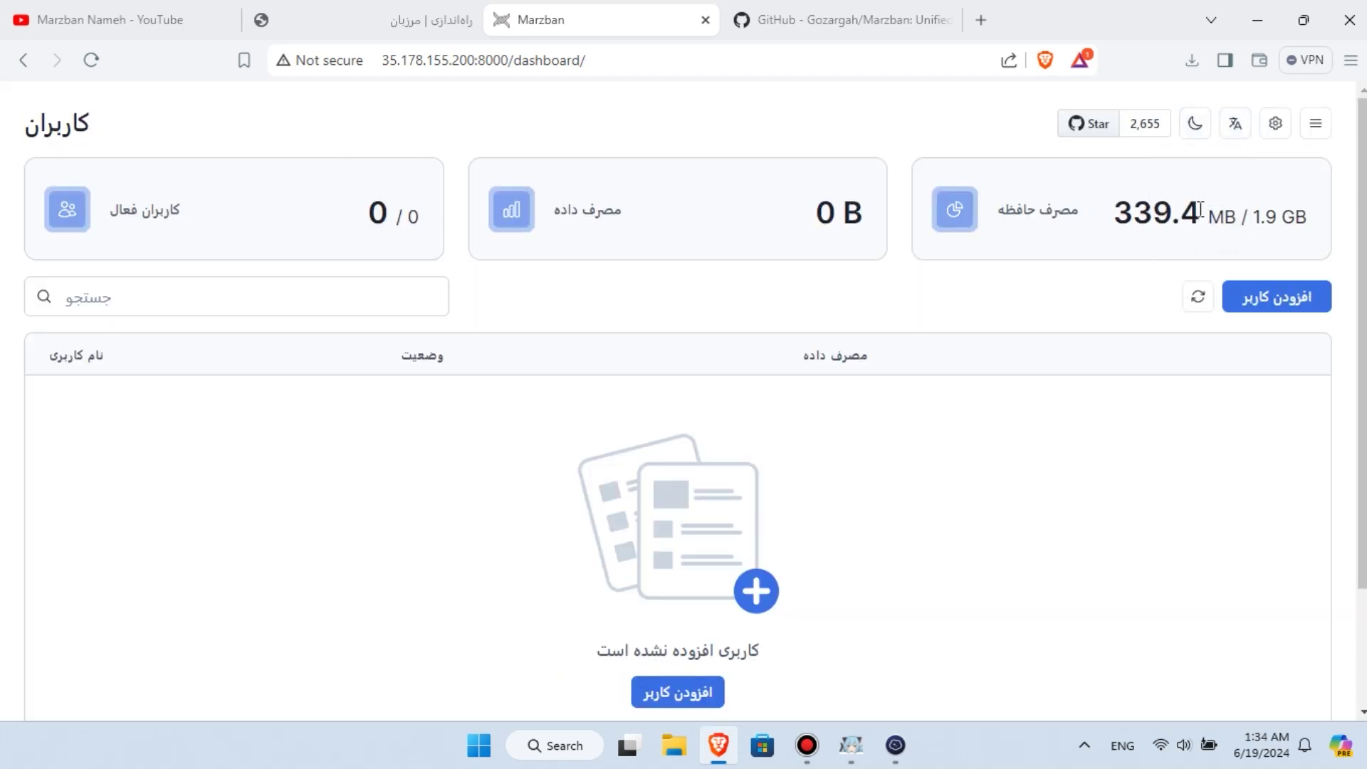
{"action": "left_click", "coordinate": [1272, 302]}
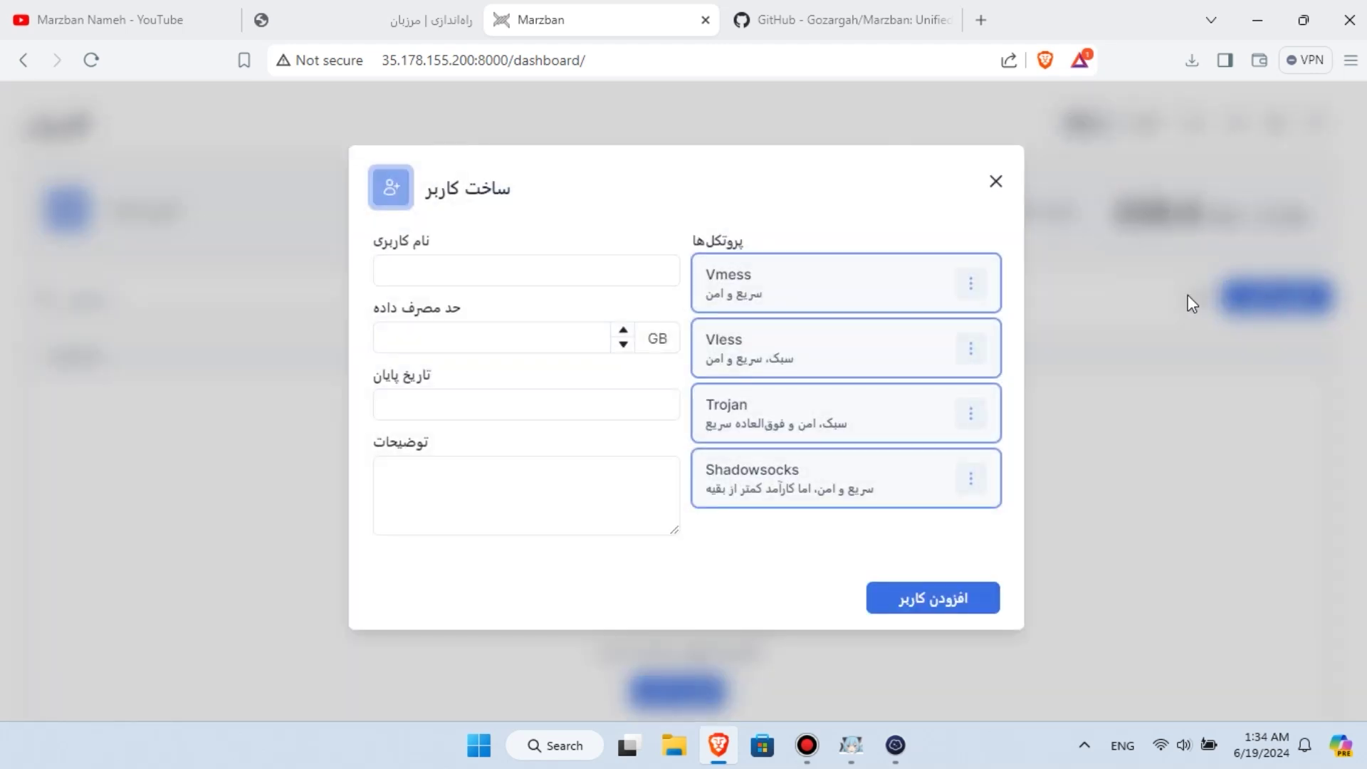
{"action": "left_click", "coordinate": [995, 181]}
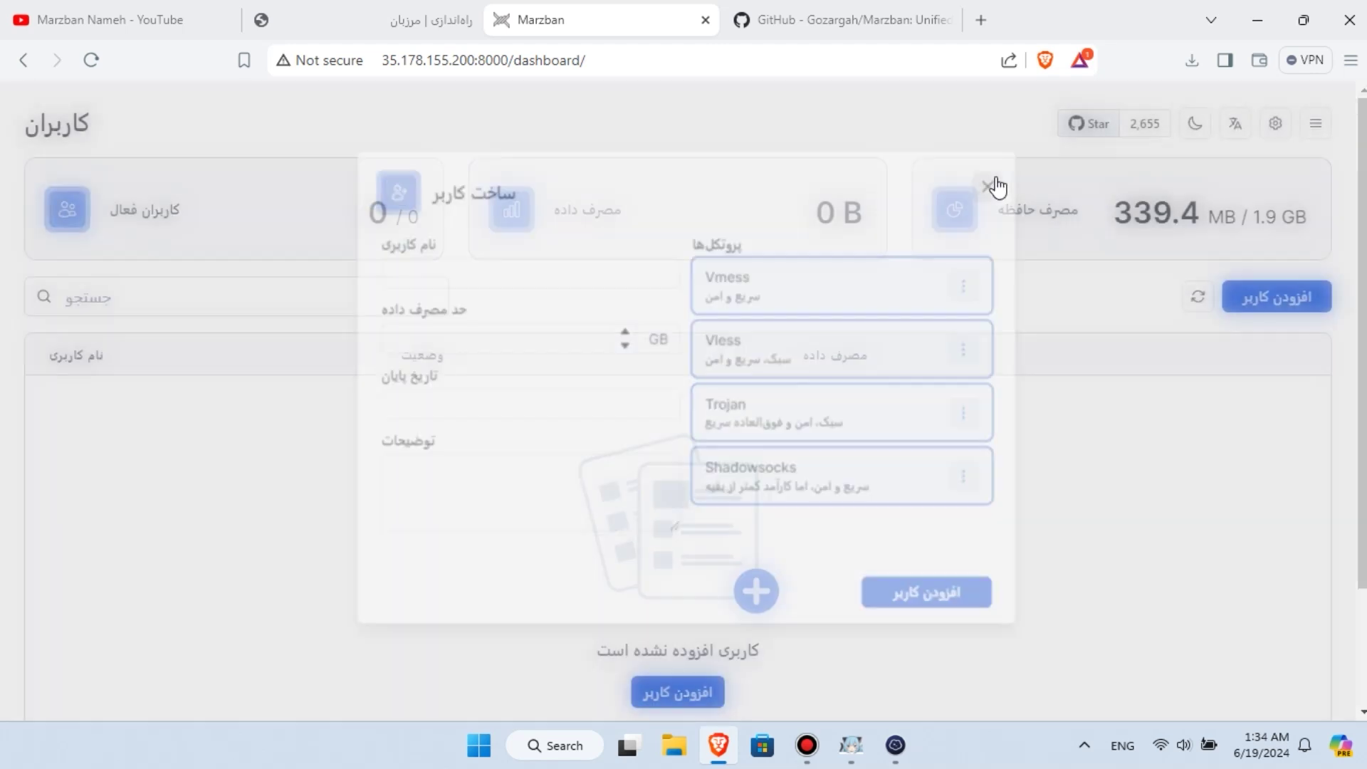
- Preview the dashboard in Simplified Chinese and in Russian, and set its language back to English
{"action": "left_click", "coordinate": [1232, 128]}
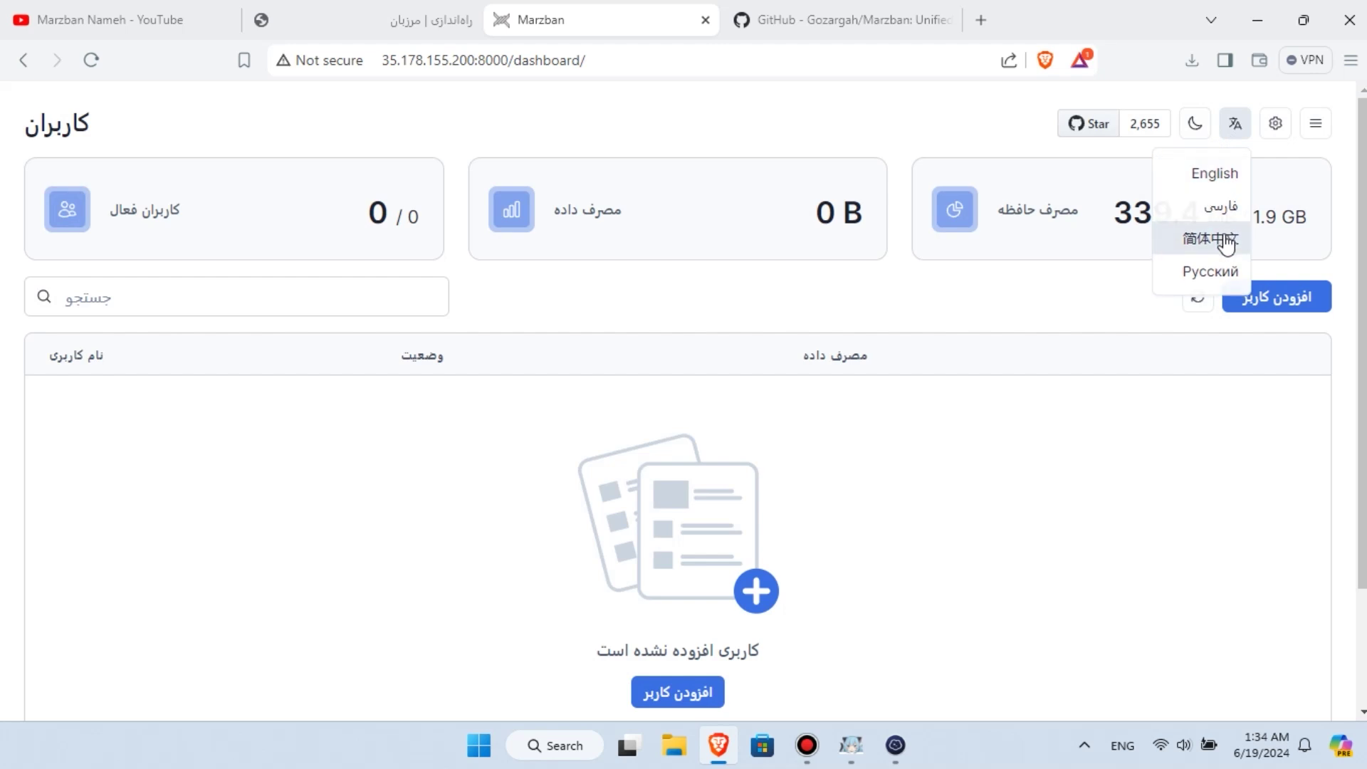
{"action": "left_click", "coordinate": [1226, 240]}
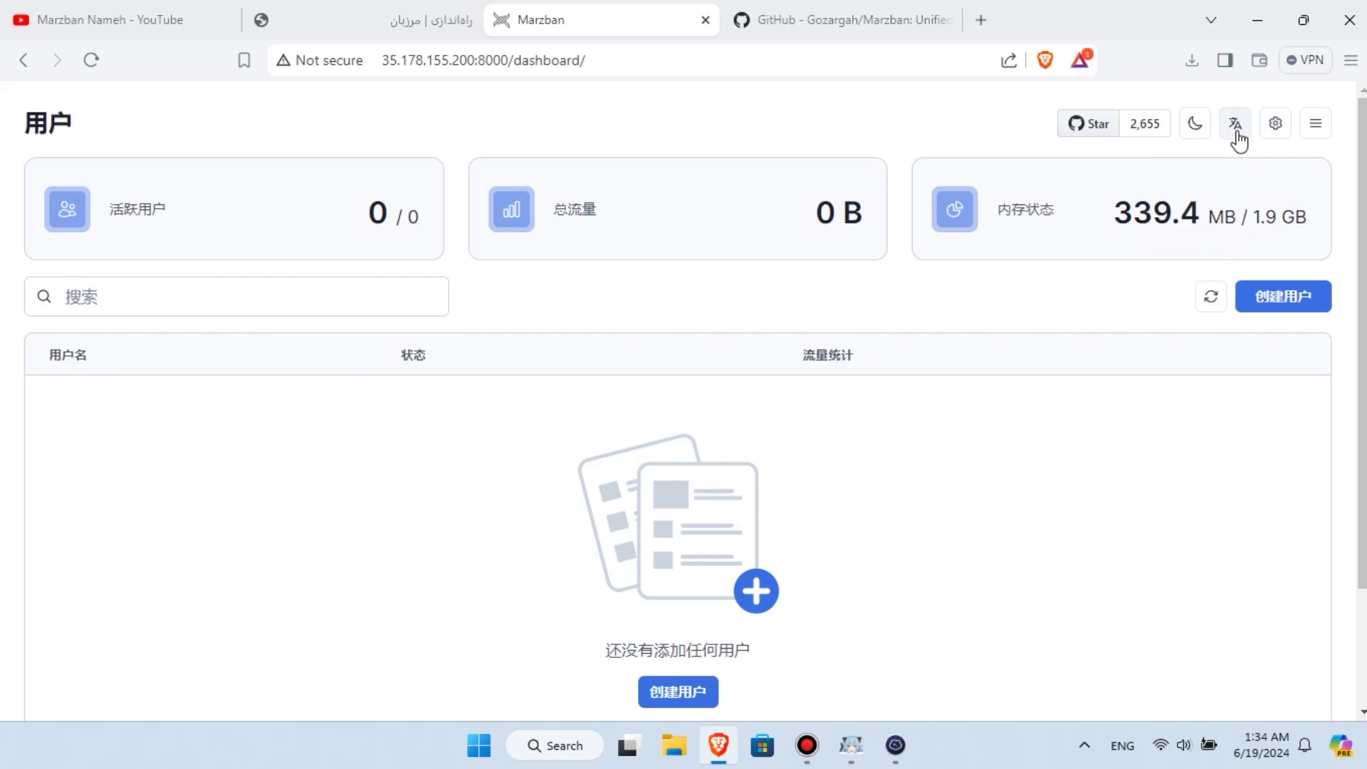
{"action": "left_click", "coordinate": [1238, 134]}
{"action": "left_click", "coordinate": [1222, 268]}
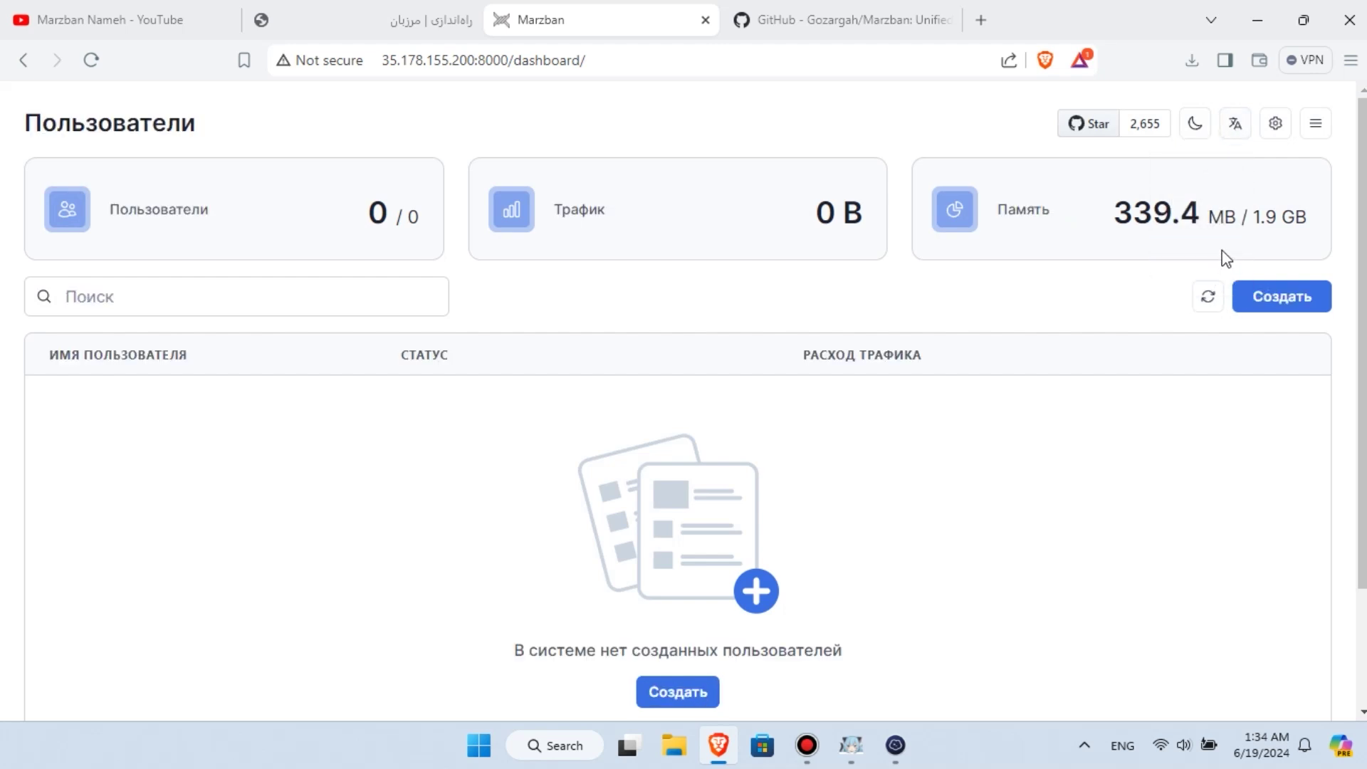
{"action": "left_click", "coordinate": [1234, 130]}
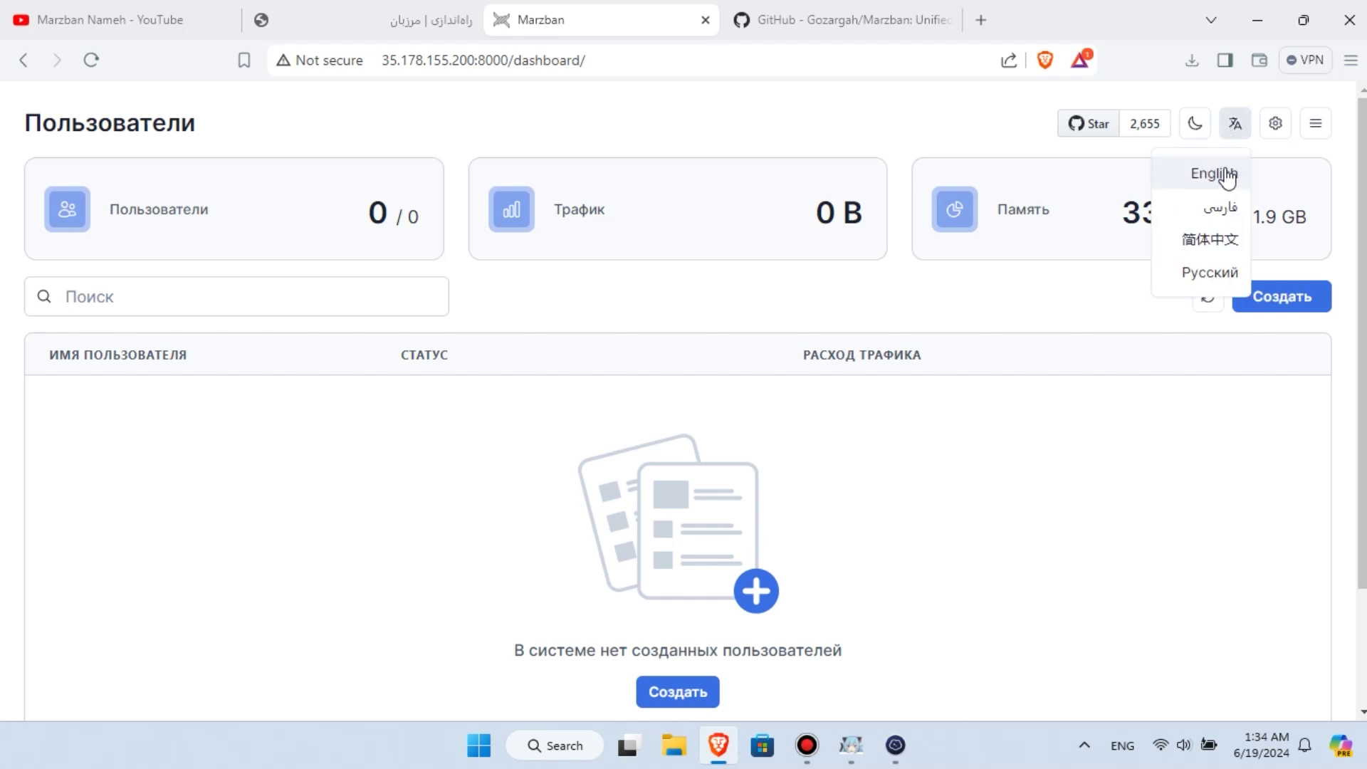
{"action": "left_click", "coordinate": [1226, 178]}
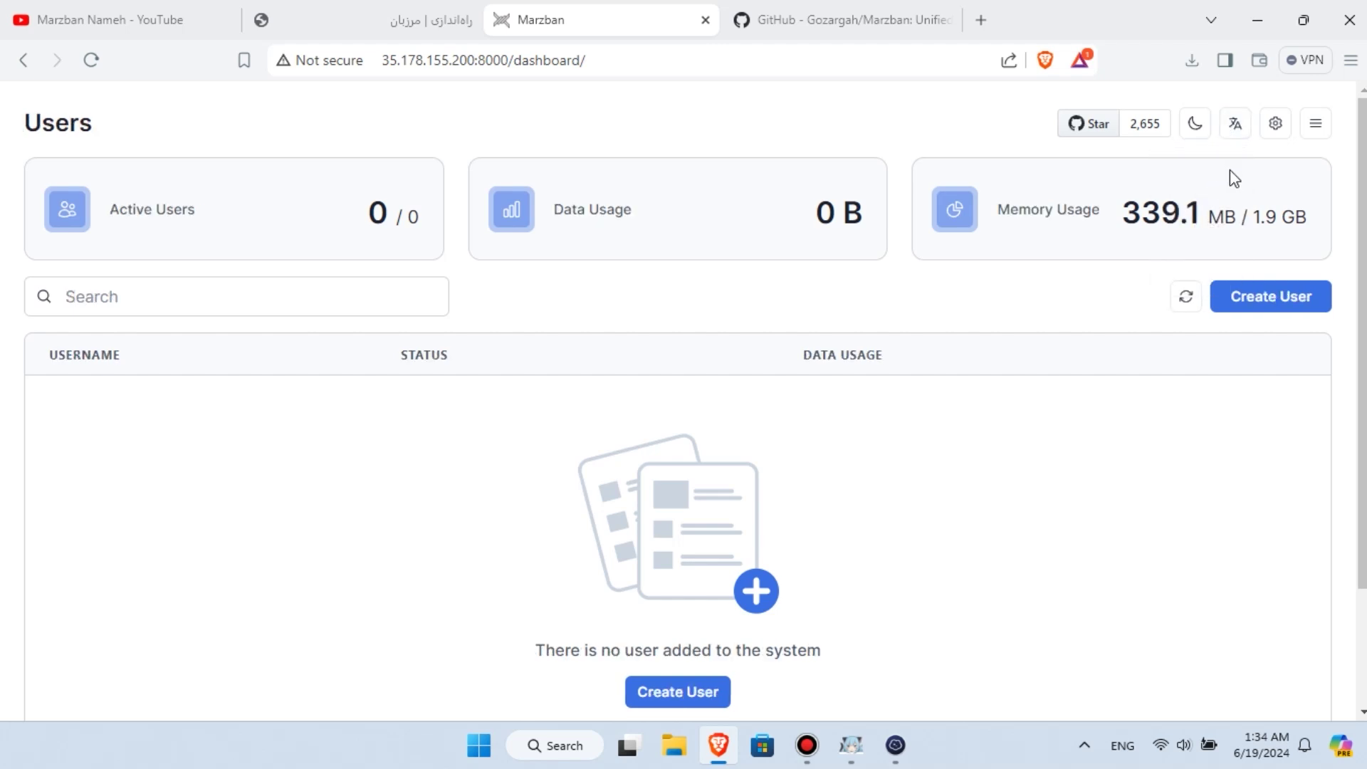
- Start a new user with the username MarzbanNameh and a data limit of 1024 GB
{"action": "left_click", "coordinate": [1254, 302]}
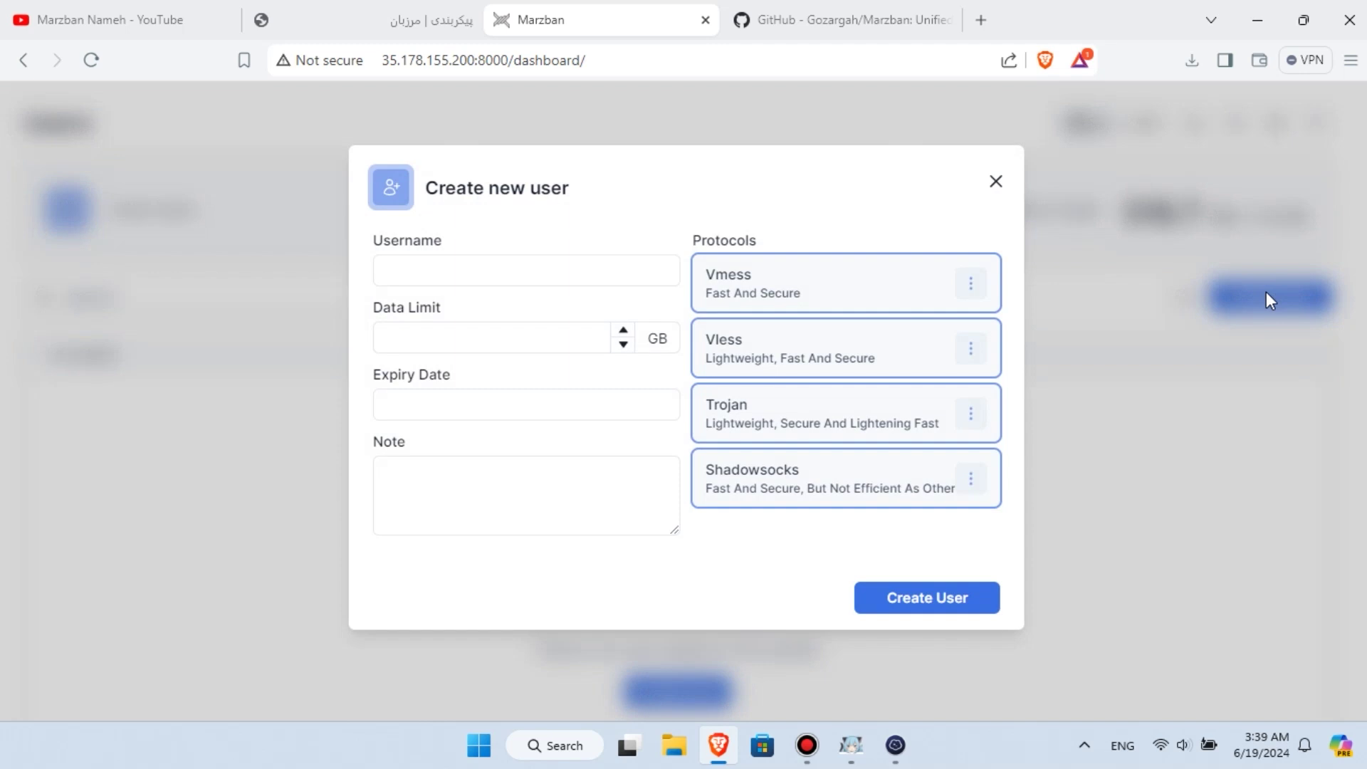
{"action": "left_click", "coordinate": [590, 262]}
{"action": "left_click", "coordinate": [575, 354]}
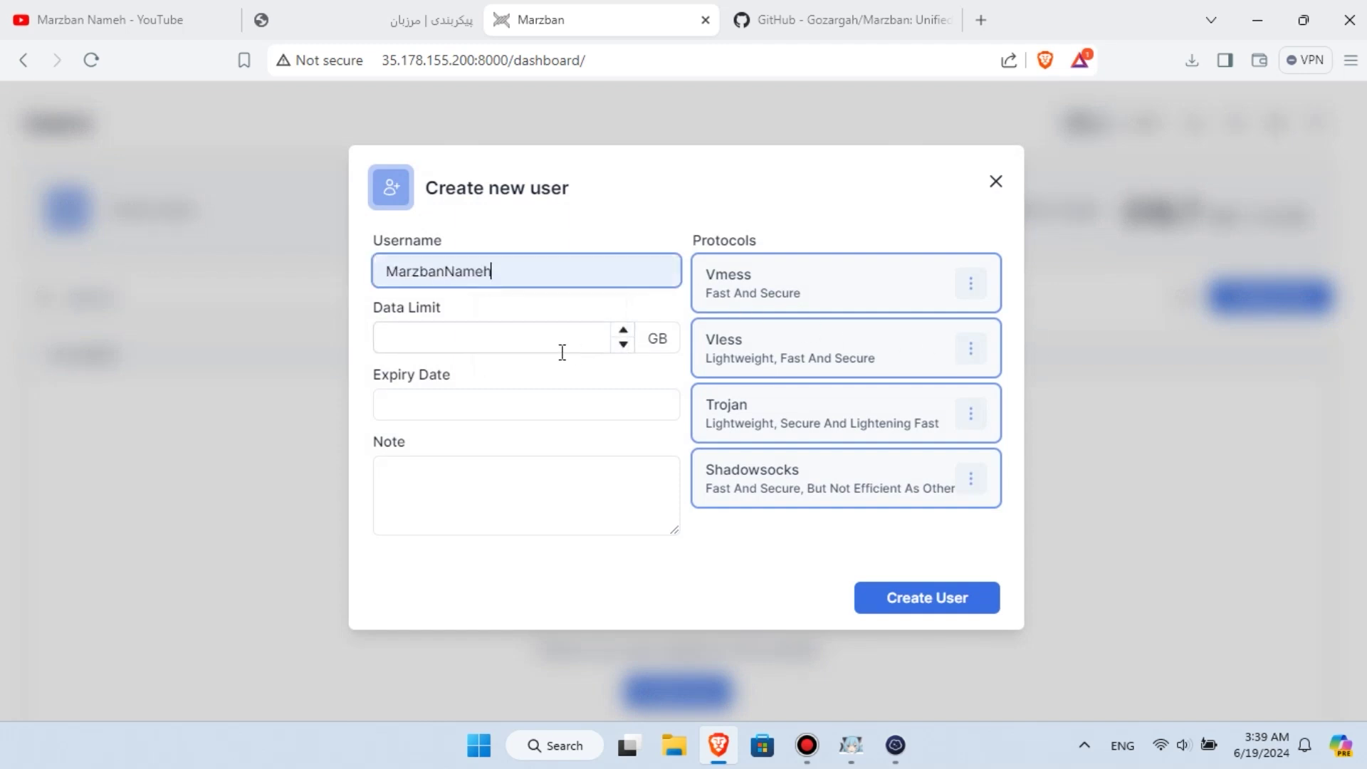
{"action": "left_click", "coordinate": [539, 348]}
{"action": "type", "text": "1024"}
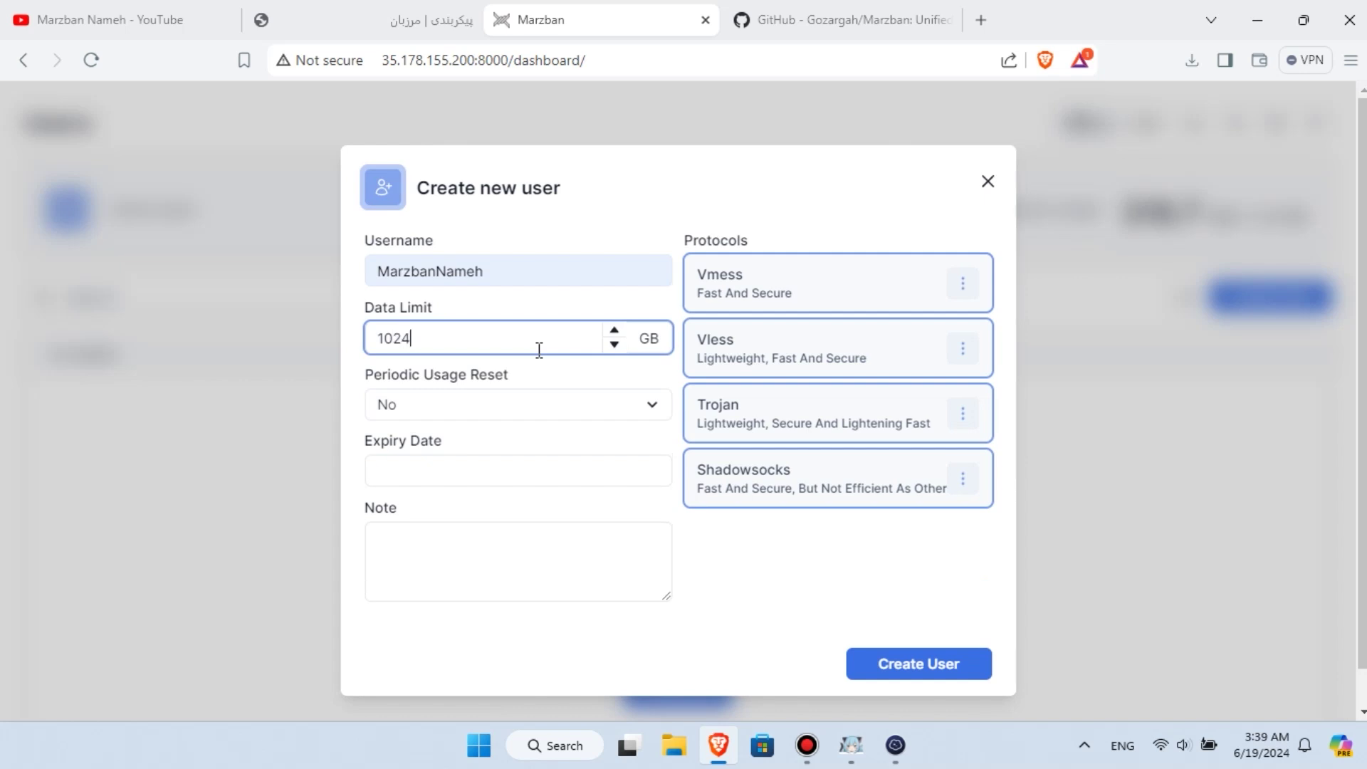
- Leave the periodic usage reset at No, enter t.me/MarzbanNameh as the note and create the user
{"action": "left_click", "coordinate": [541, 407]}
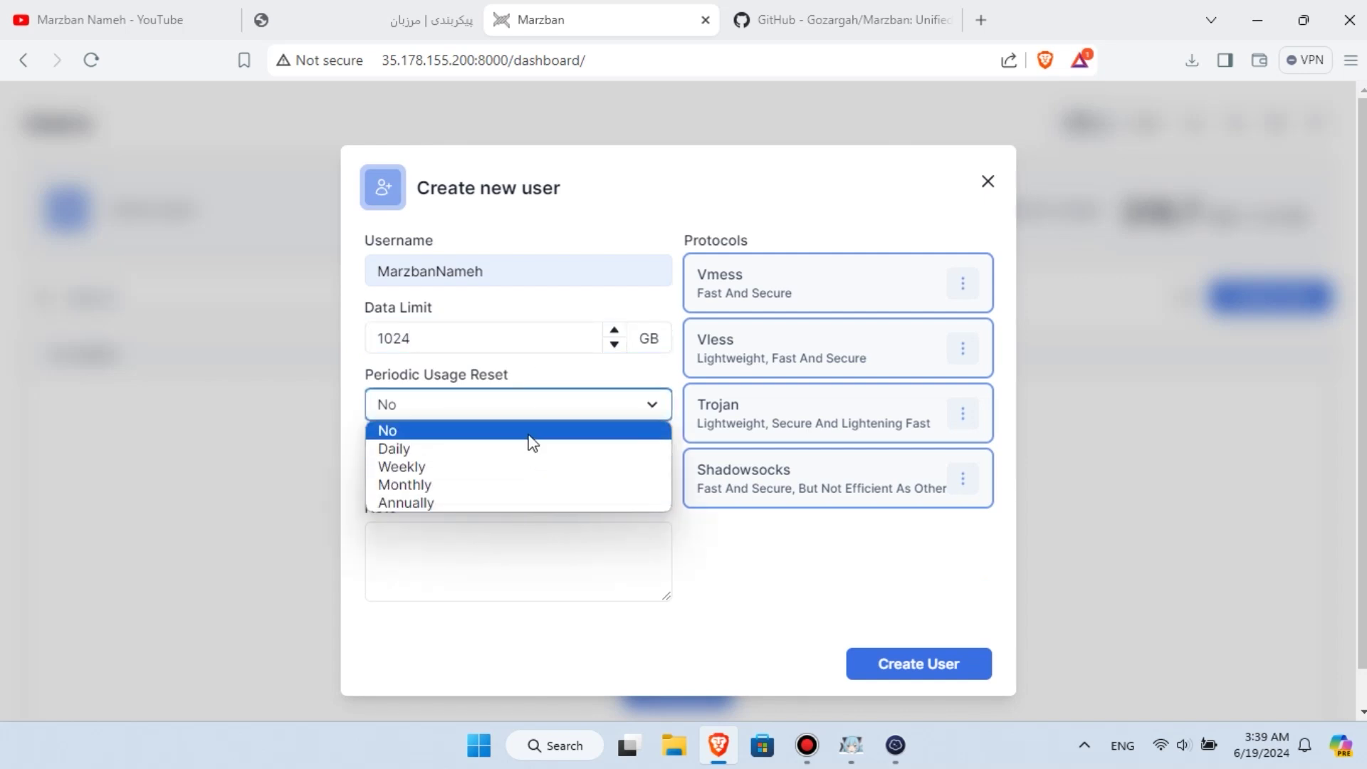
{"action": "left_click", "coordinate": [532, 434]}
{"action": "left_click", "coordinate": [530, 532]}
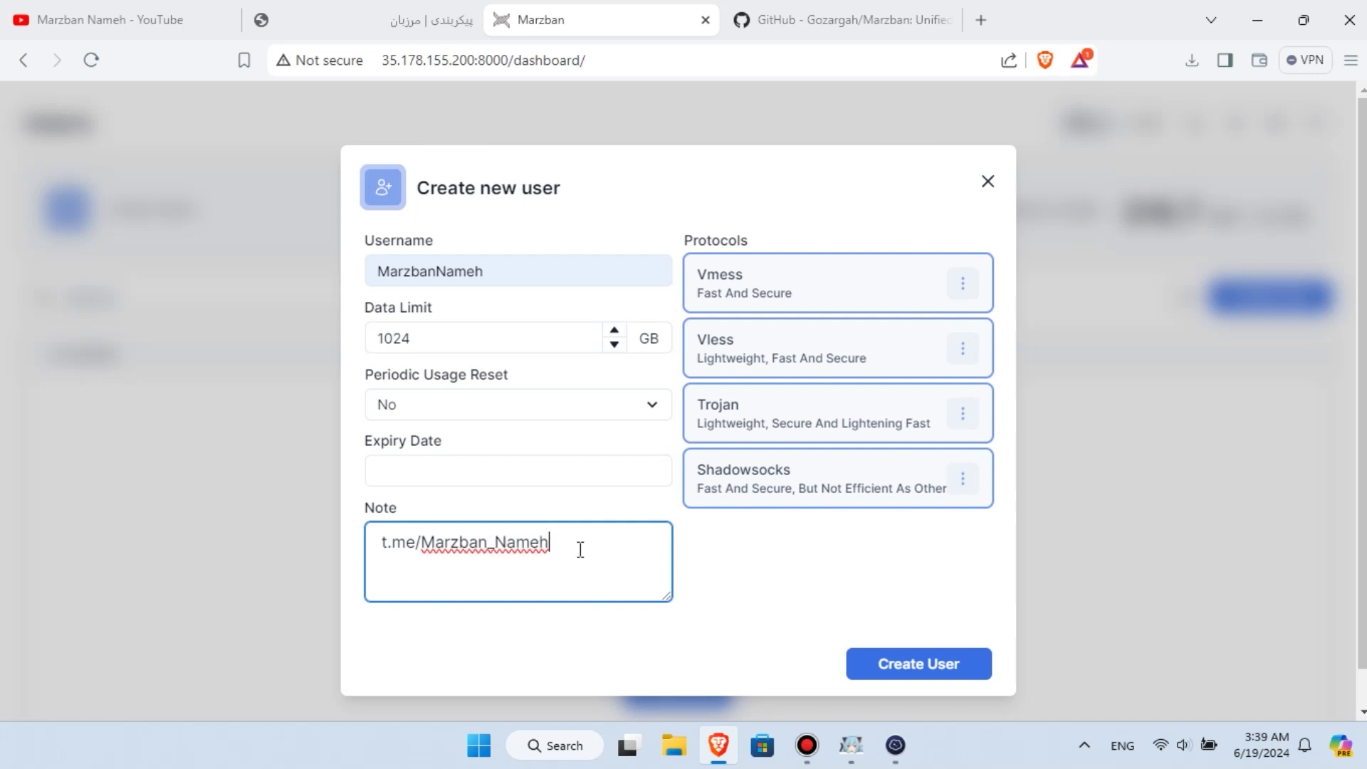
{"action": "left_click", "coordinate": [935, 664]}
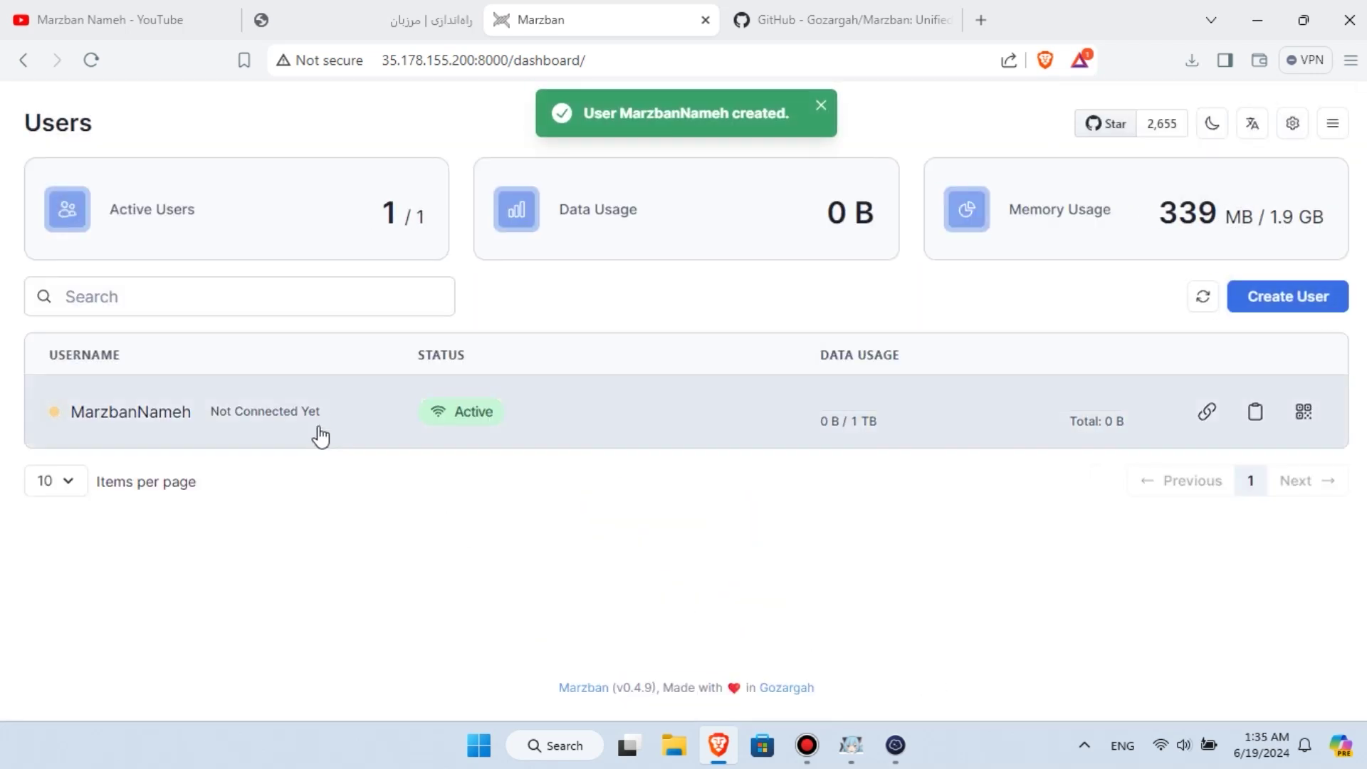
- Set the users list to 30 items per page and browse MarzbanNameh's configuration QR codes up to the fourth
{"action": "left_click", "coordinate": [34, 489]}
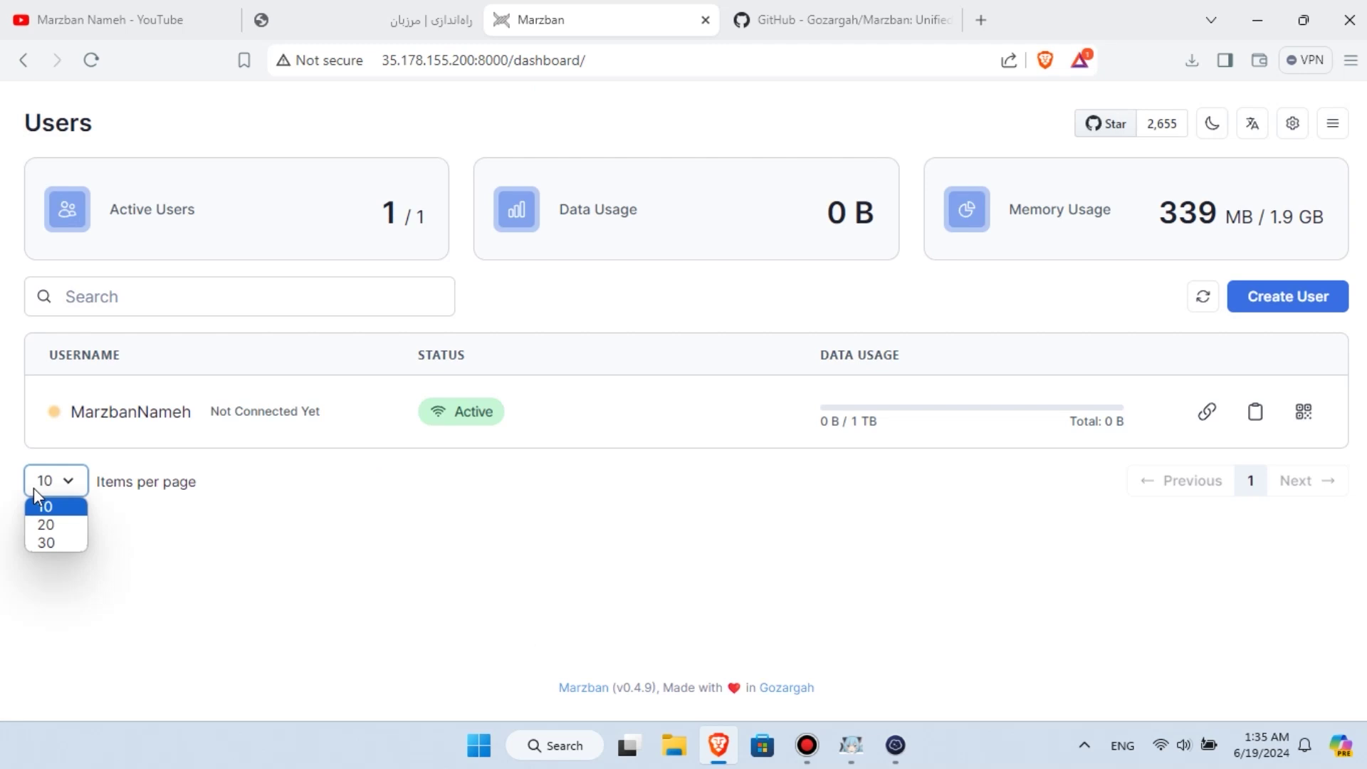
{"action": "left_click", "coordinate": [48, 544]}
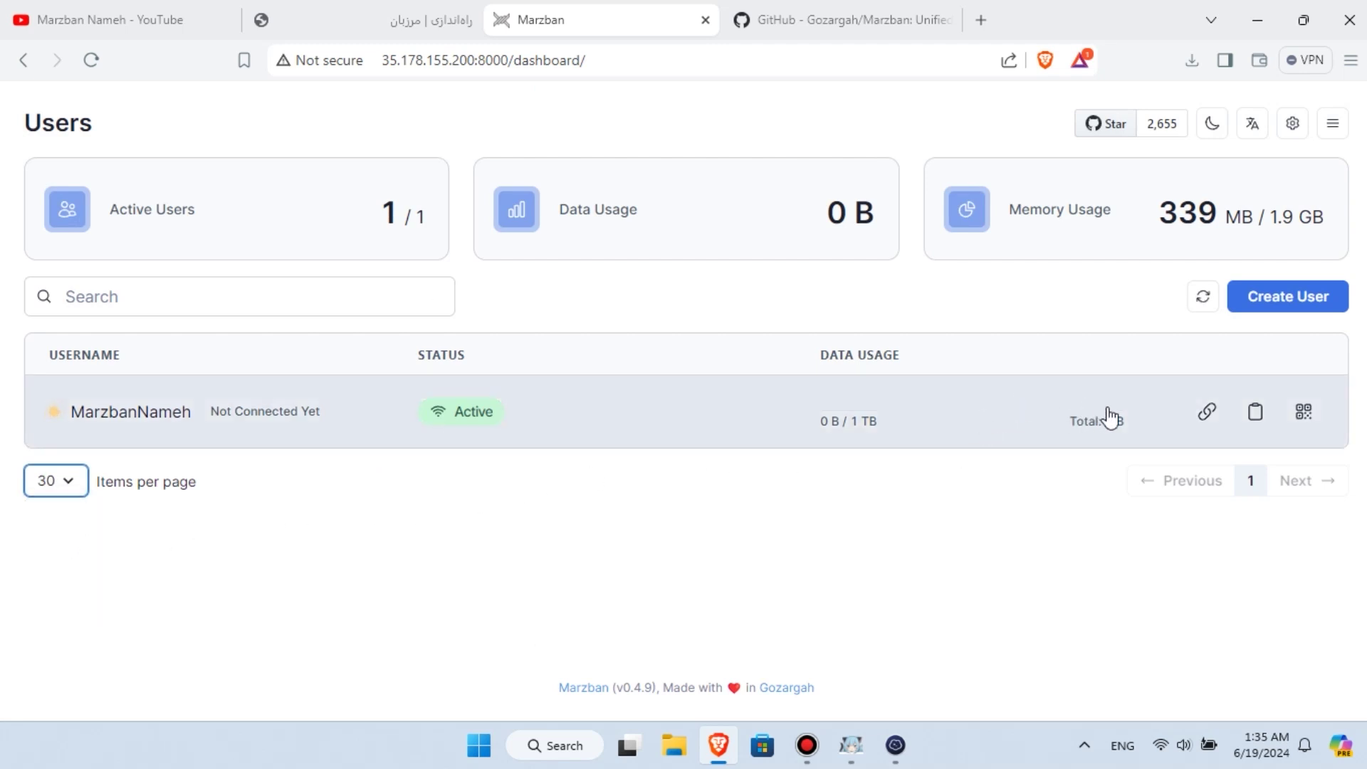
{"action": "left_click", "coordinate": [1304, 415]}
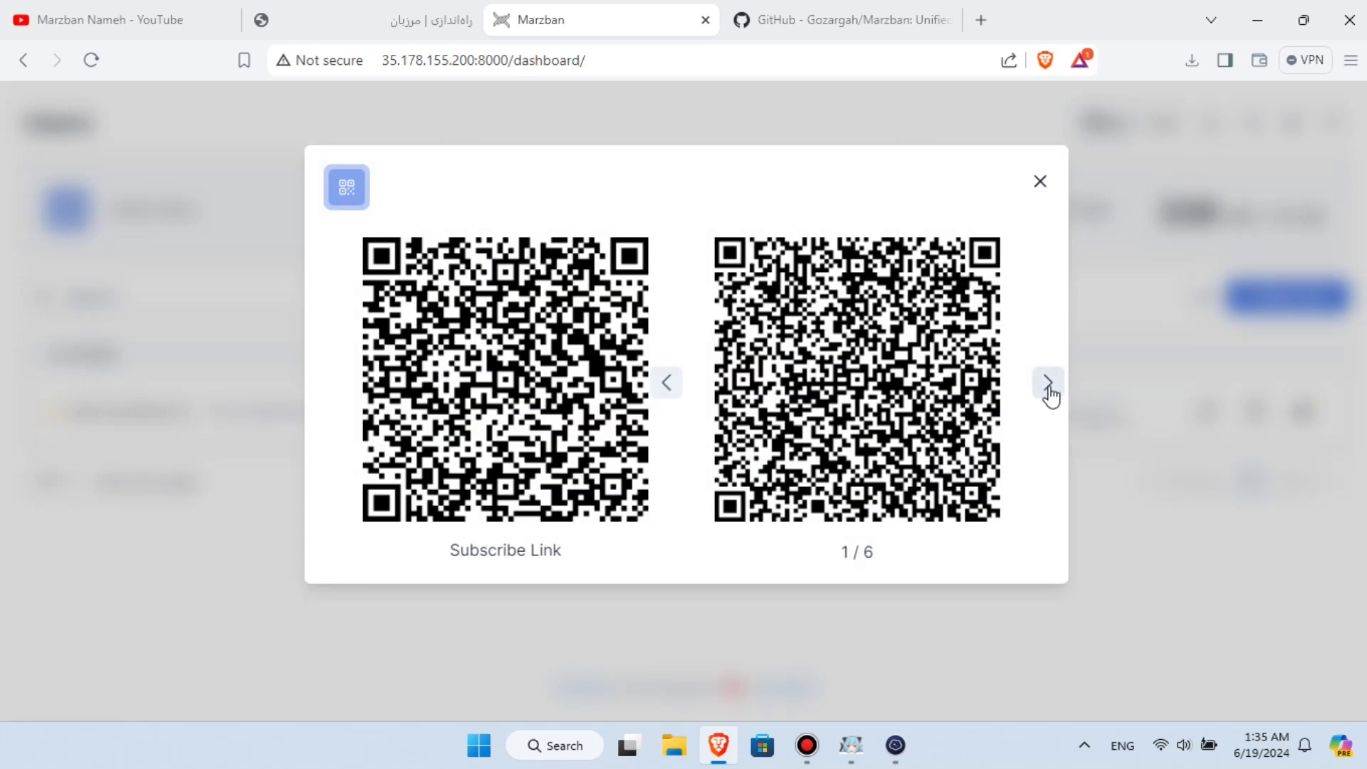
{"action": "left_click", "coordinate": [1049, 388]}
{"action": "left_click", "coordinate": [1050, 388]}
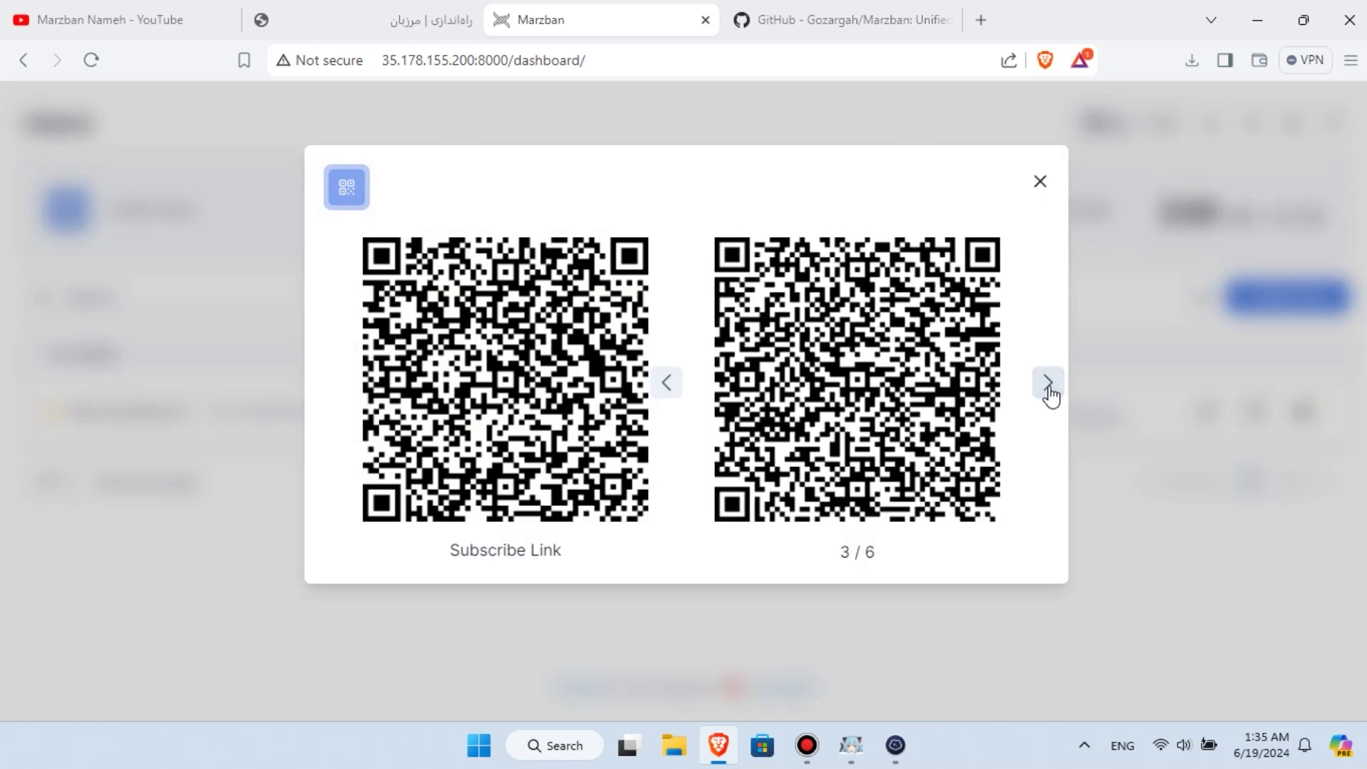
{"action": "left_click", "coordinate": [1050, 388]}
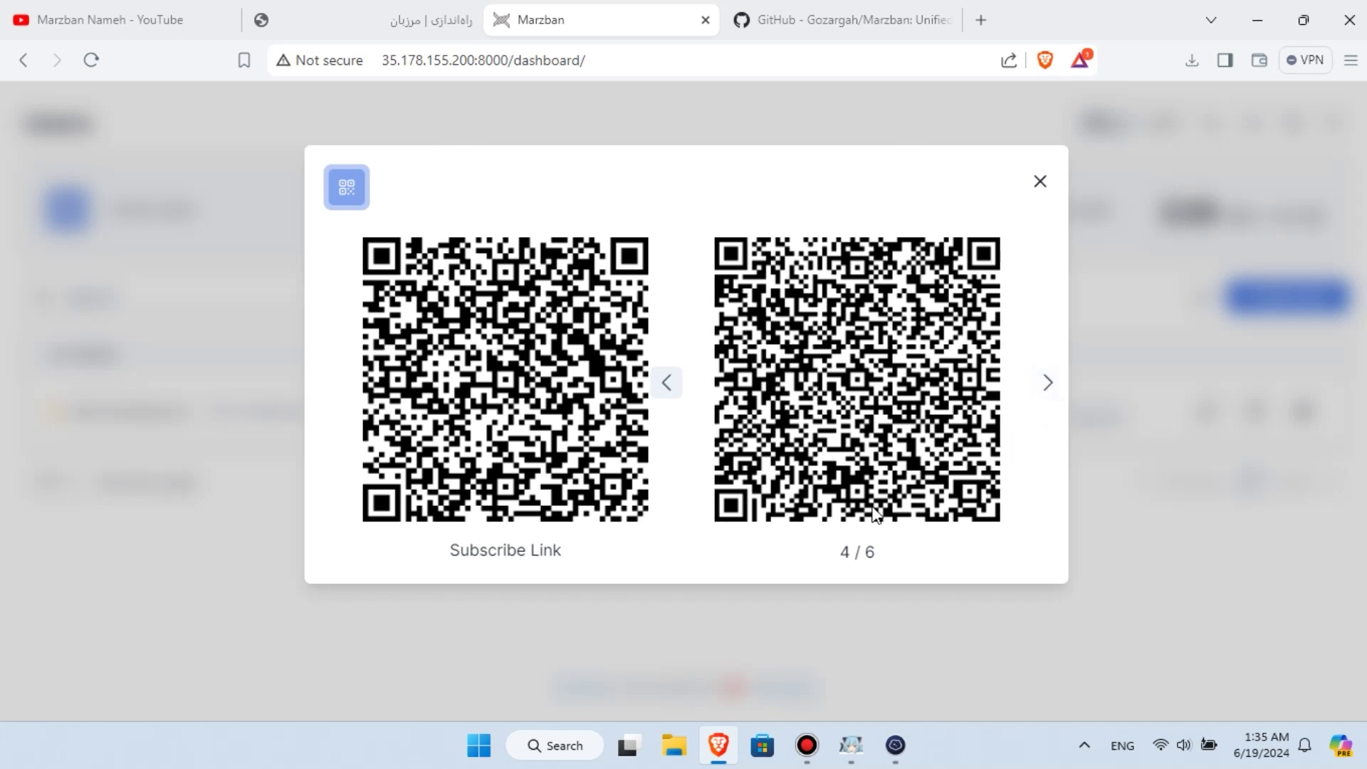
{"action": "left_click", "coordinate": [1157, 412]}
- Copy MarzbanNameh's configs, paste the config links with their credentials into a new browser tab's address field to inspect them, and return to the dashboard
{"action": "left_click", "coordinate": [1256, 417]}
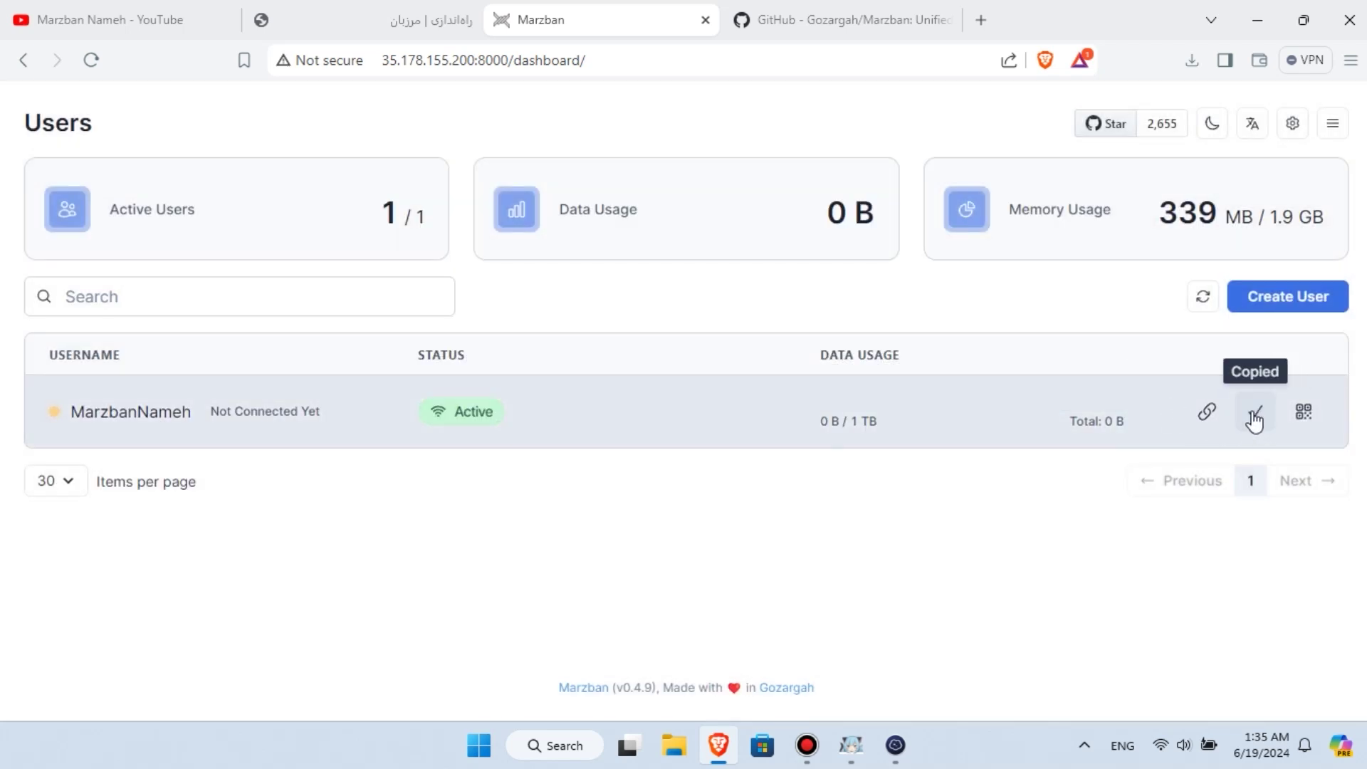
{"action": "left_click", "coordinate": [980, 20]}
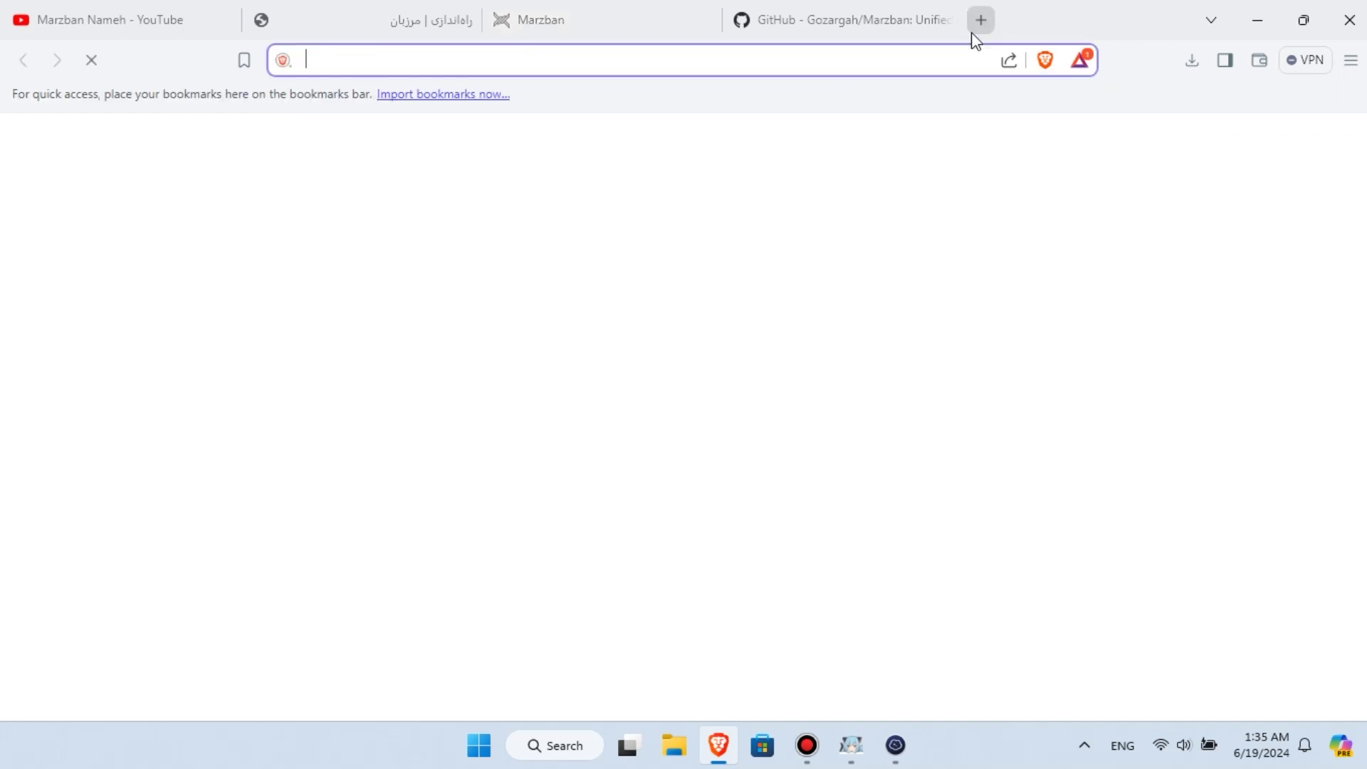
{"action": "key", "text": "ctrl+v"}
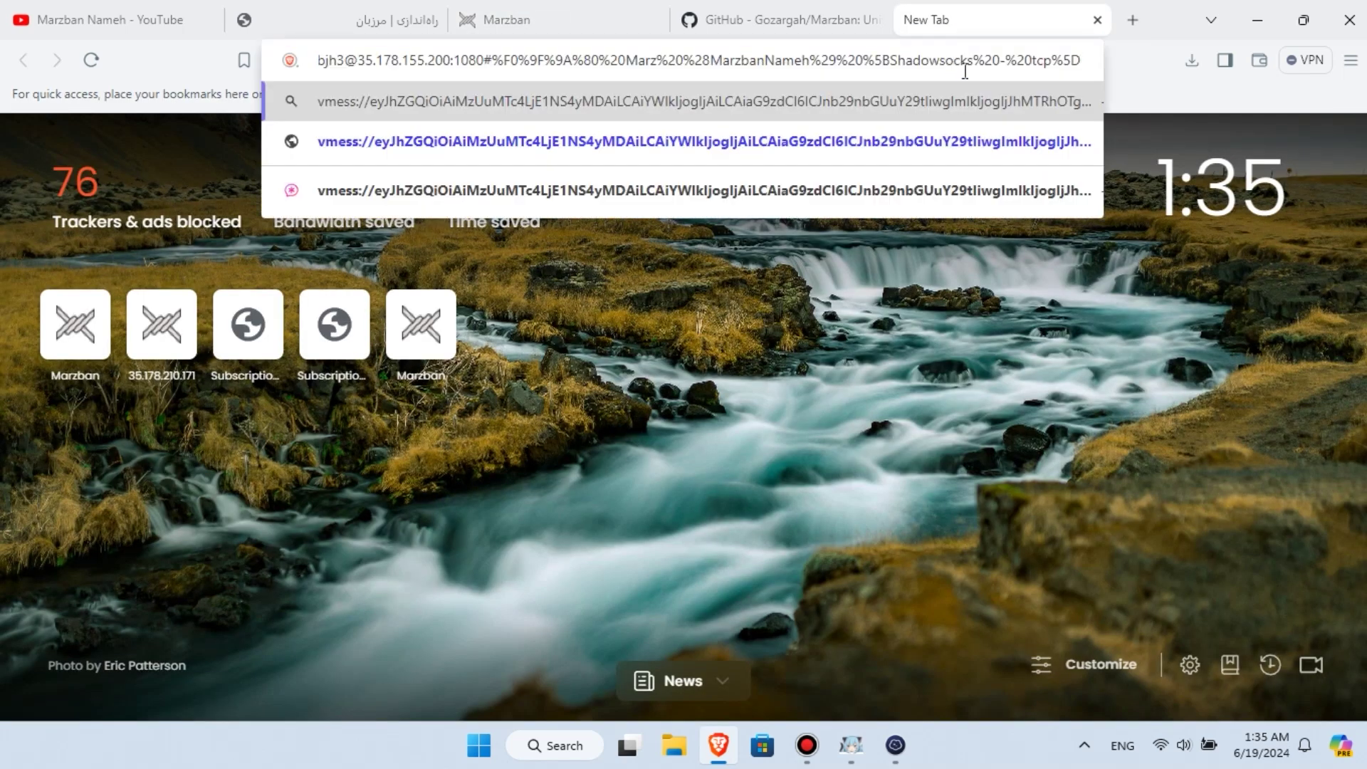
{"action": "left_click", "coordinate": [614, 21]}
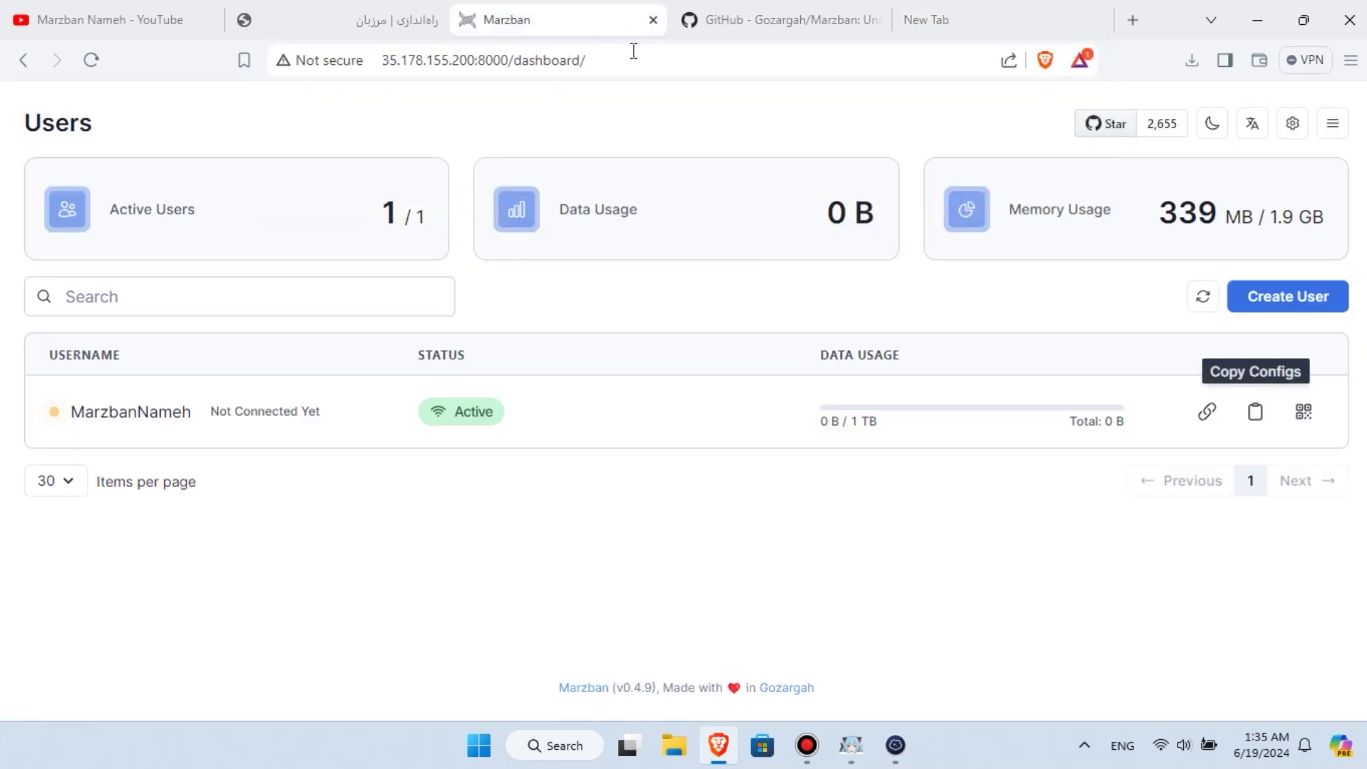
- Open MarzbanNameh's subscription link, including its access token, in a new browser tab and view the QR code of the first vmess link
{"action": "left_click", "coordinate": [1211, 419]}
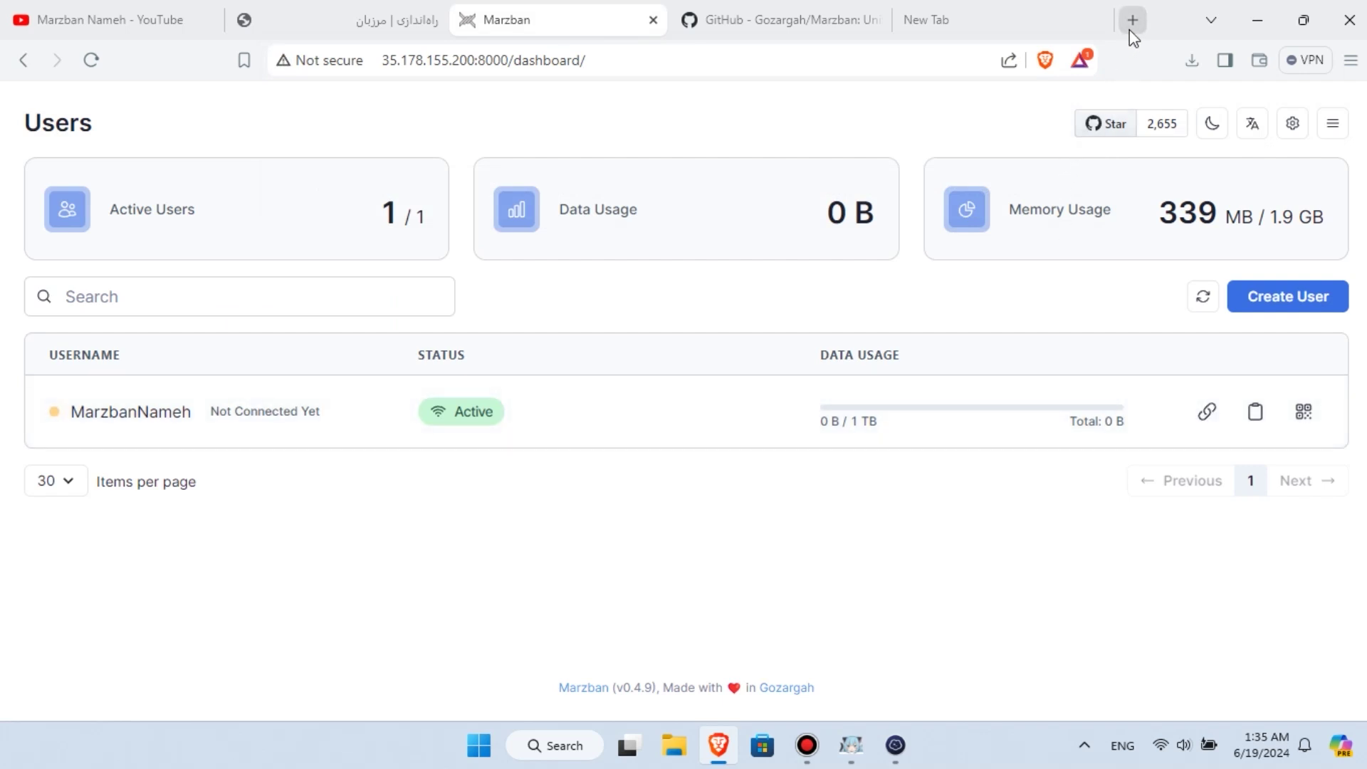
{"action": "left_click", "coordinate": [1131, 22]}
{"action": "key", "text": "ctrl+v"}
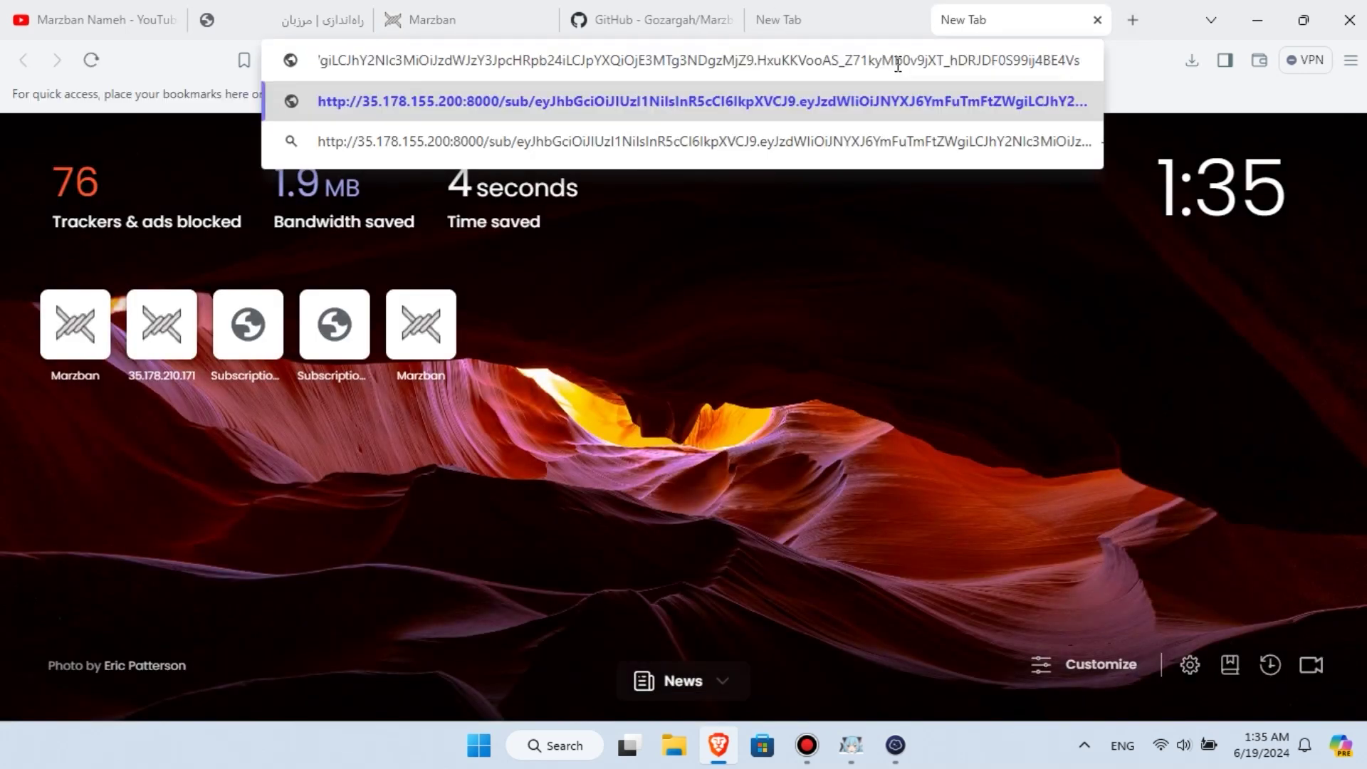
{"action": "key", "text": "Return"}
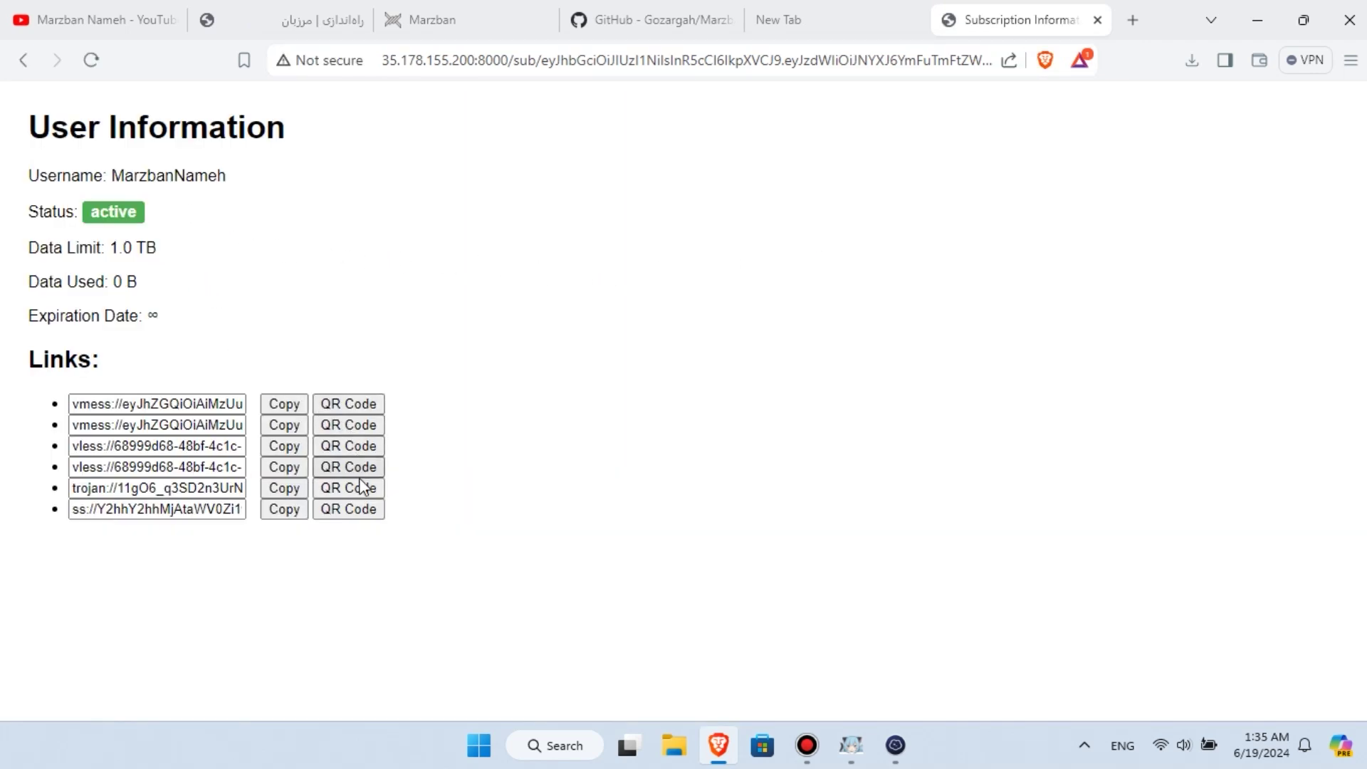
{"action": "left_click", "coordinate": [361, 409]}
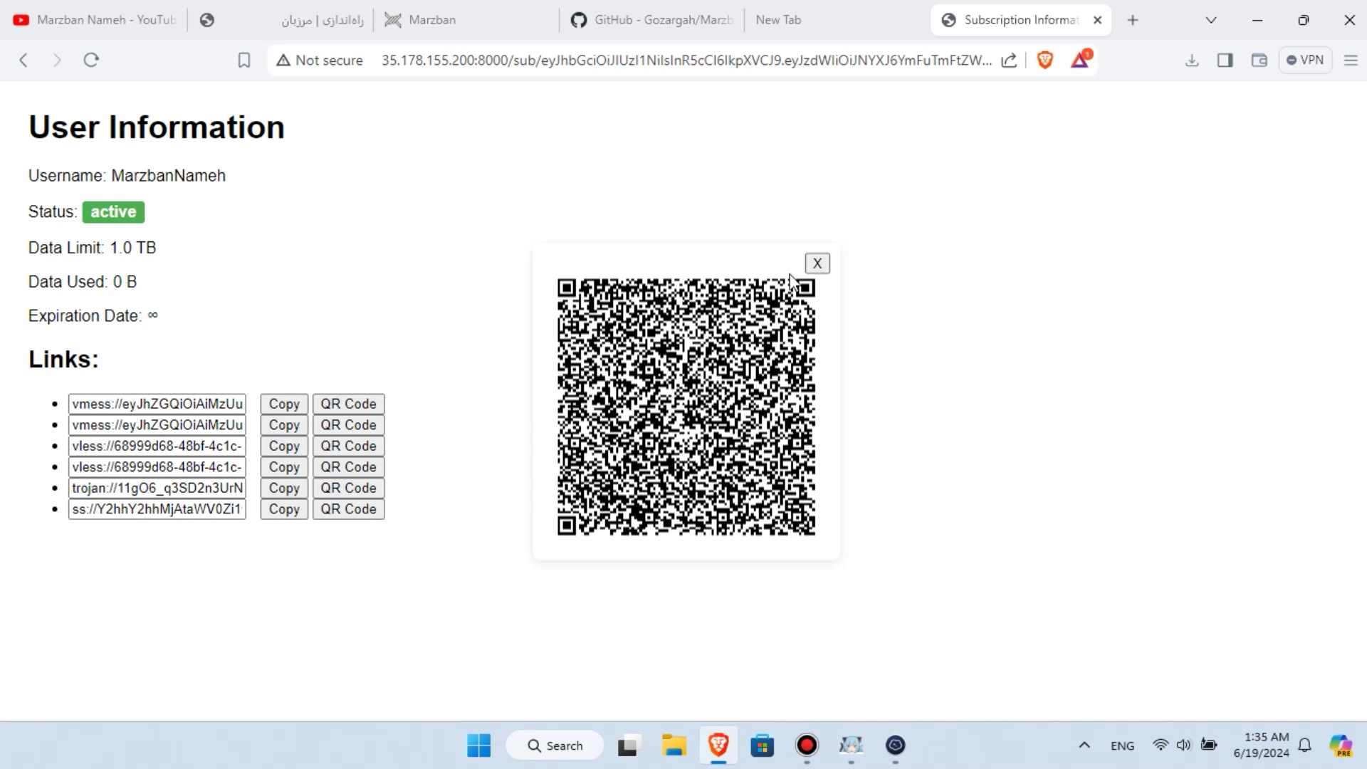
{"action": "left_click", "coordinate": [817, 263]}
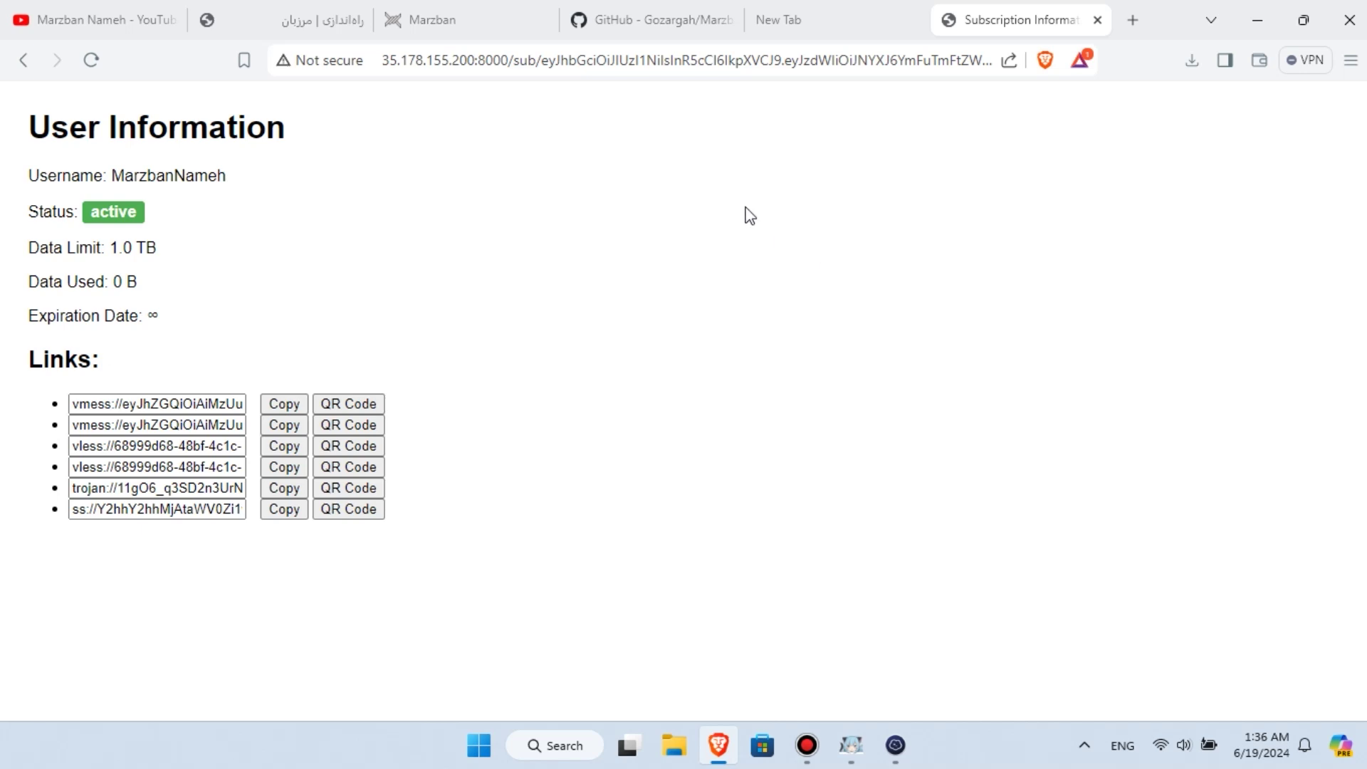
- Return to the dashboard, open MarzbanNameh for editing and reset the user's data usage
{"action": "left_click", "coordinate": [497, 31]}
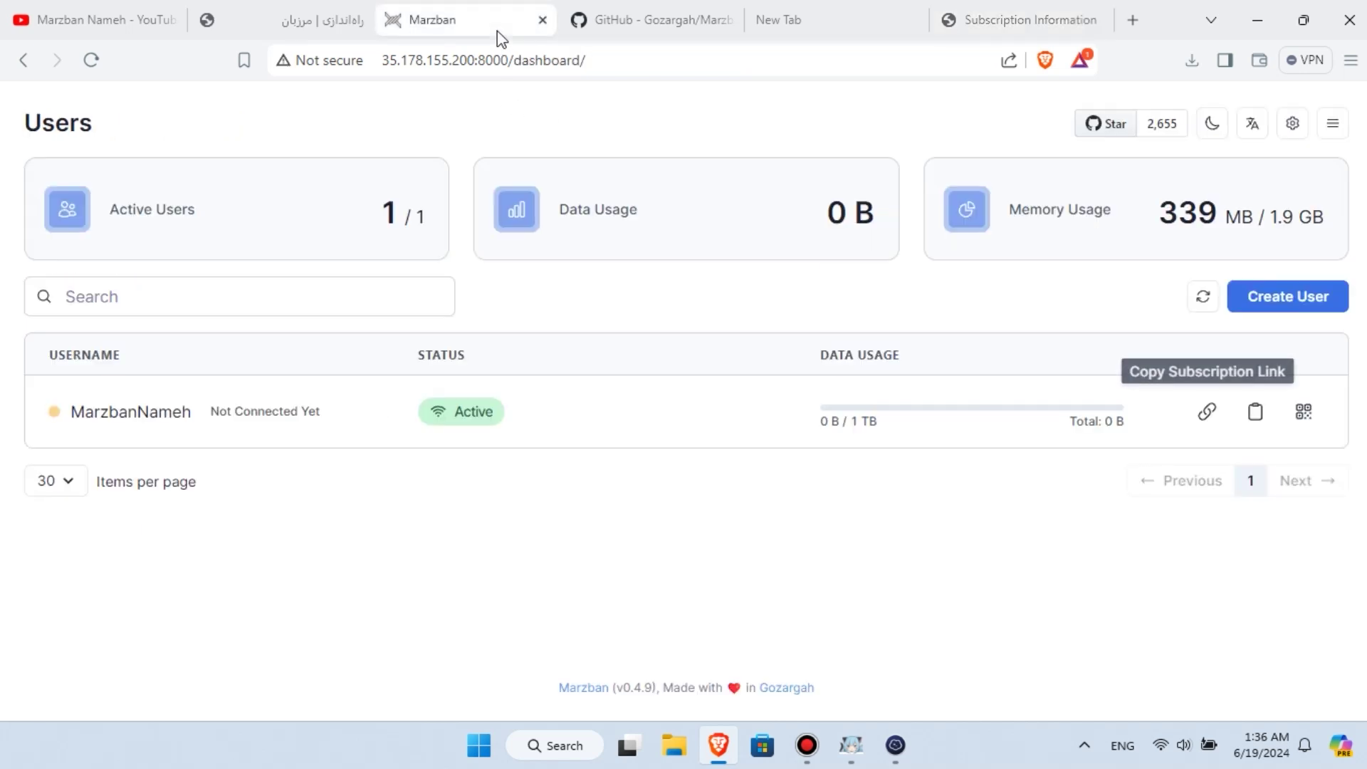
{"action": "left_click", "coordinate": [708, 422]}
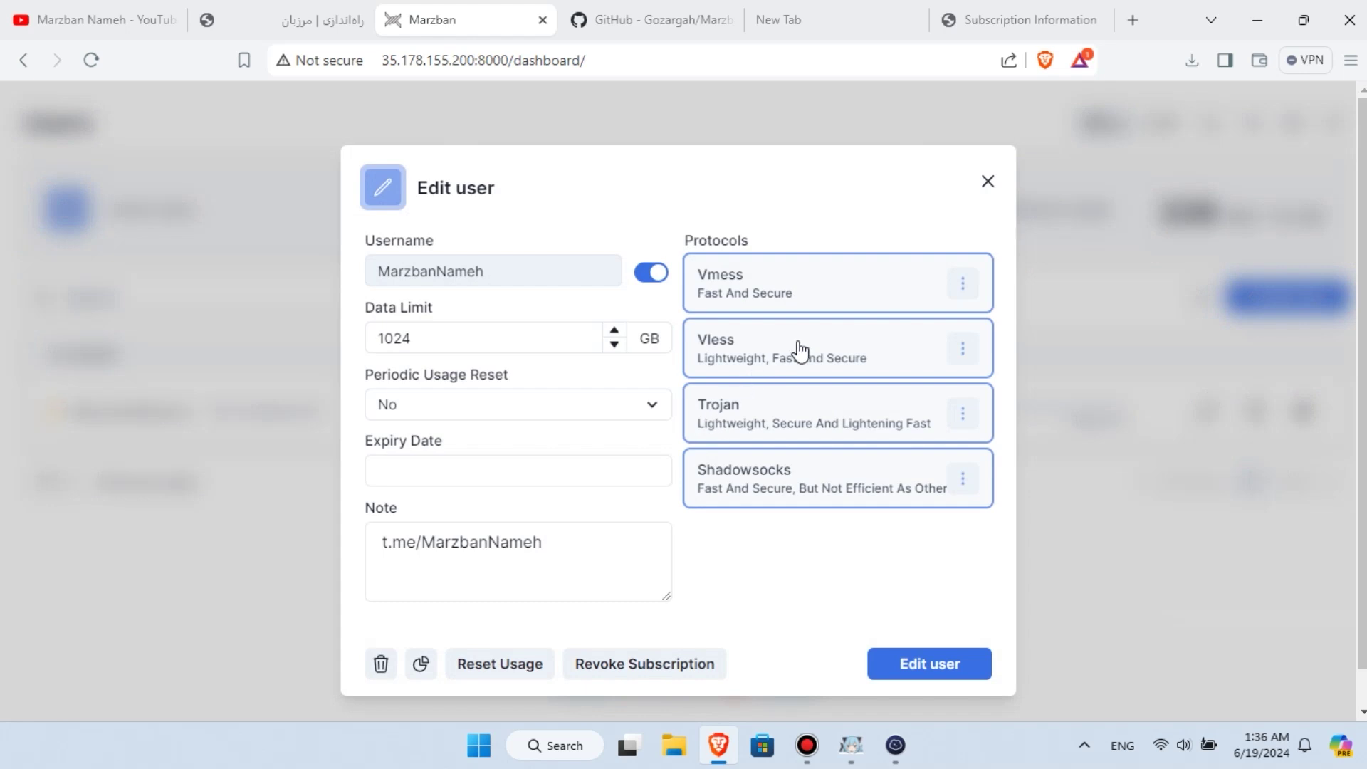
{"action": "left_click", "coordinate": [498, 668]}
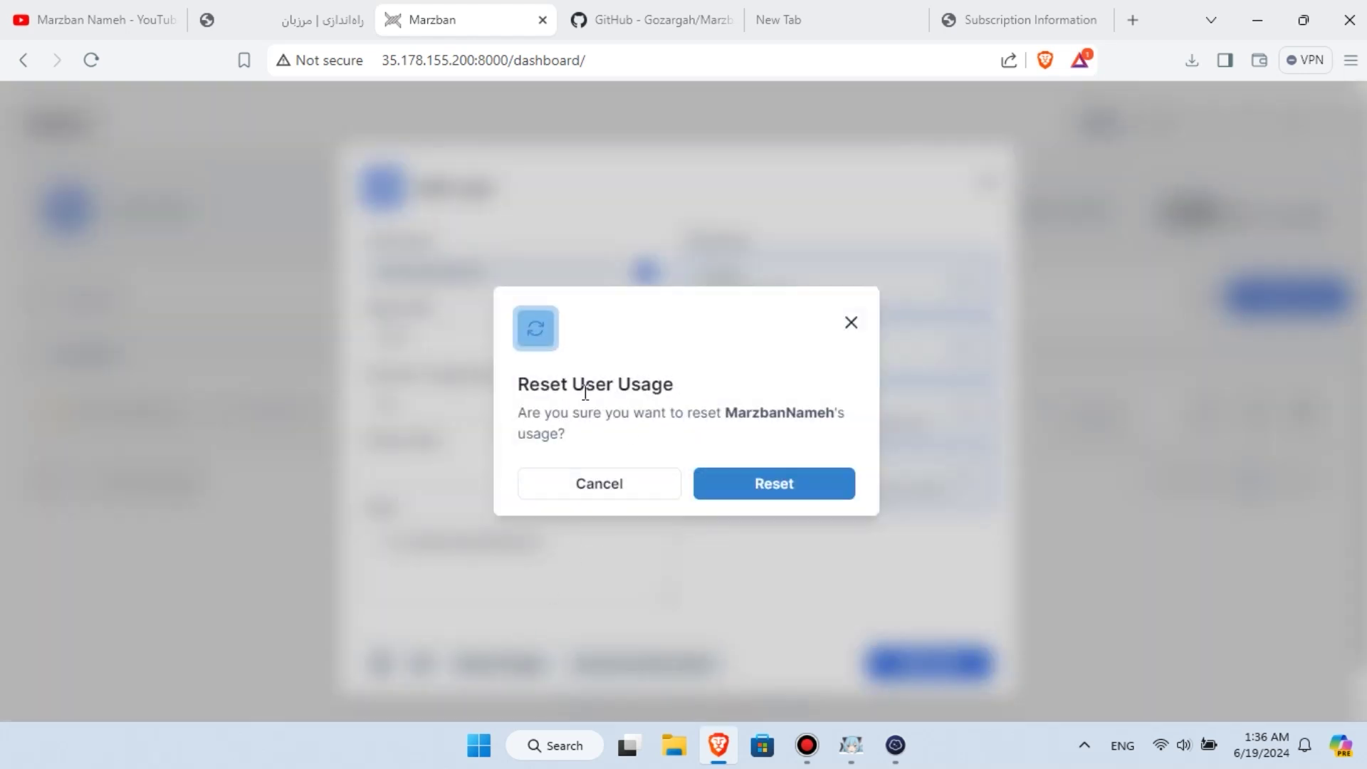
{"action": "left_click", "coordinate": [753, 489]}
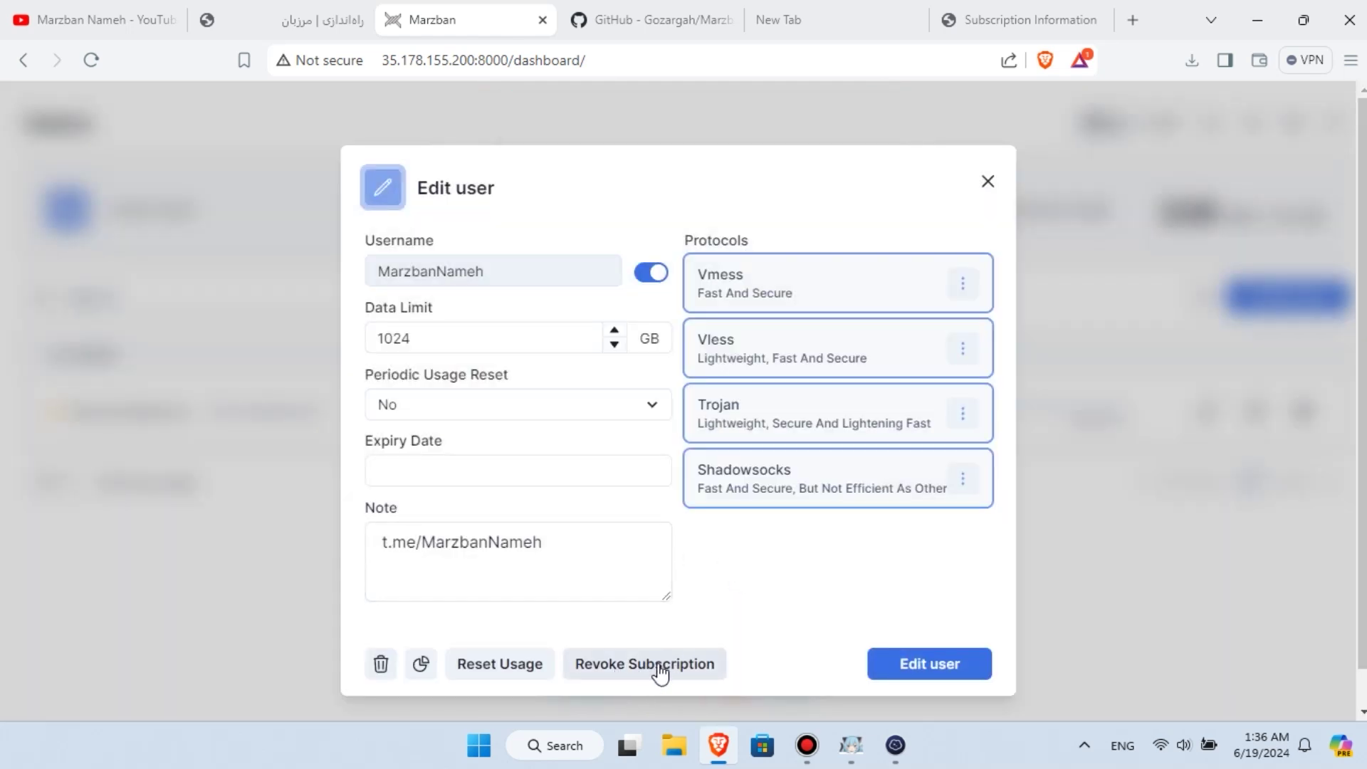
- Revoke MarzbanNameh's subscription and return to a refreshed users list
{"action": "left_click", "coordinate": [662, 668]}
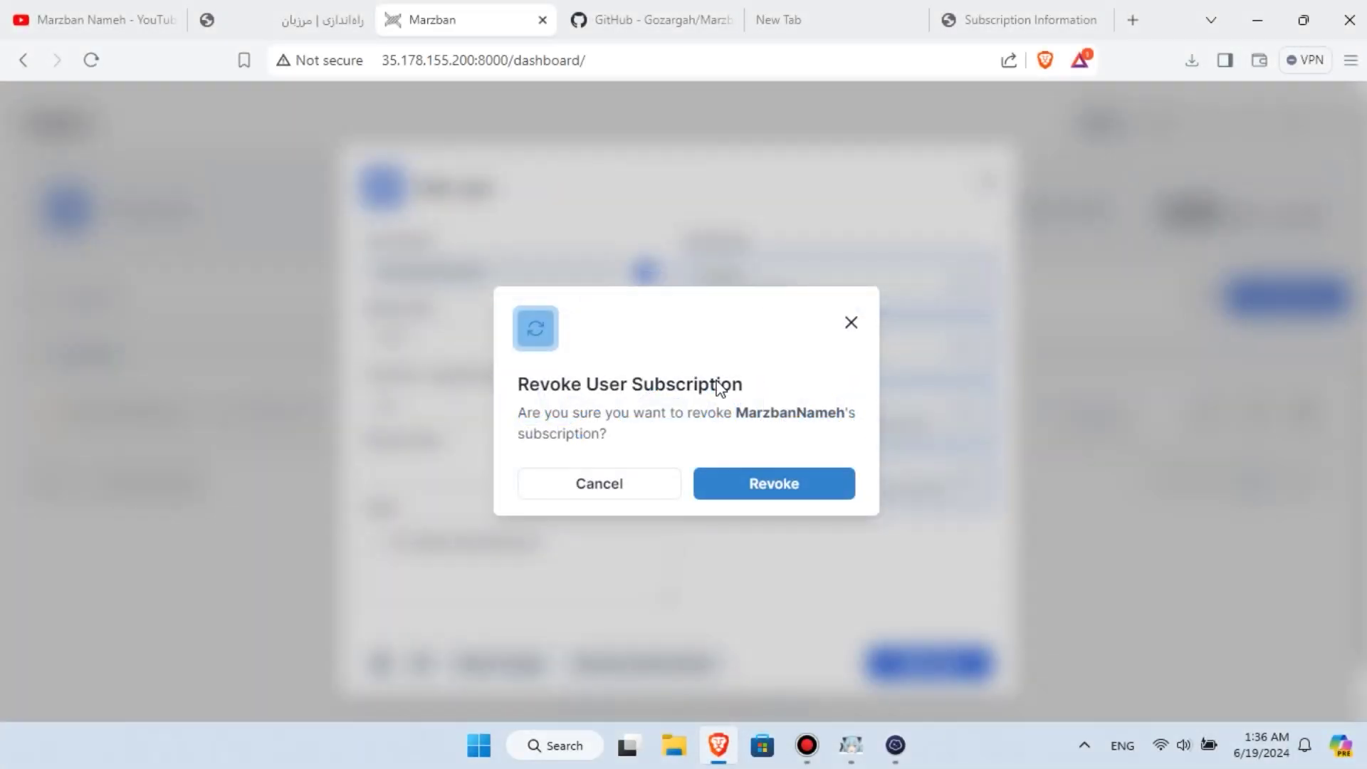
{"action": "left_click", "coordinate": [772, 491]}
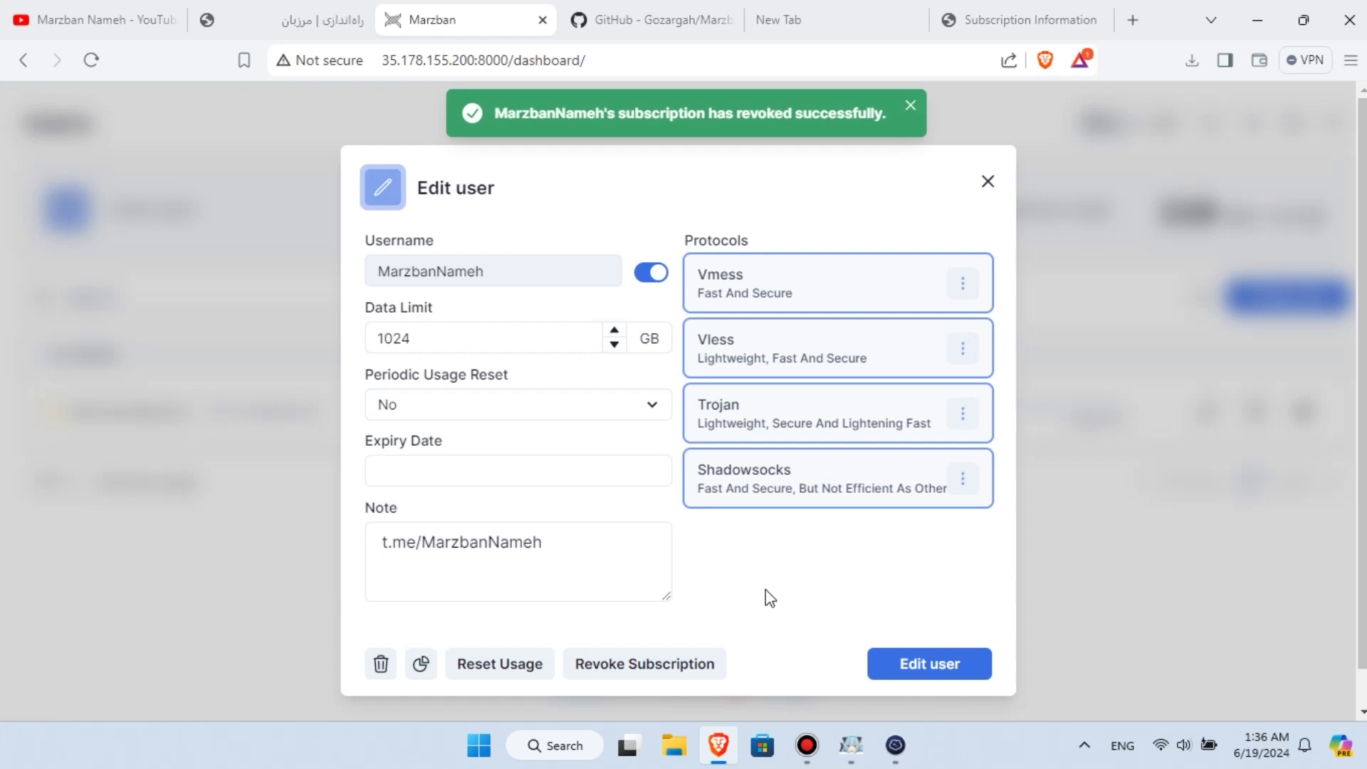
{"action": "left_click", "coordinate": [988, 182]}
{"action": "left_click", "coordinate": [89, 61]}
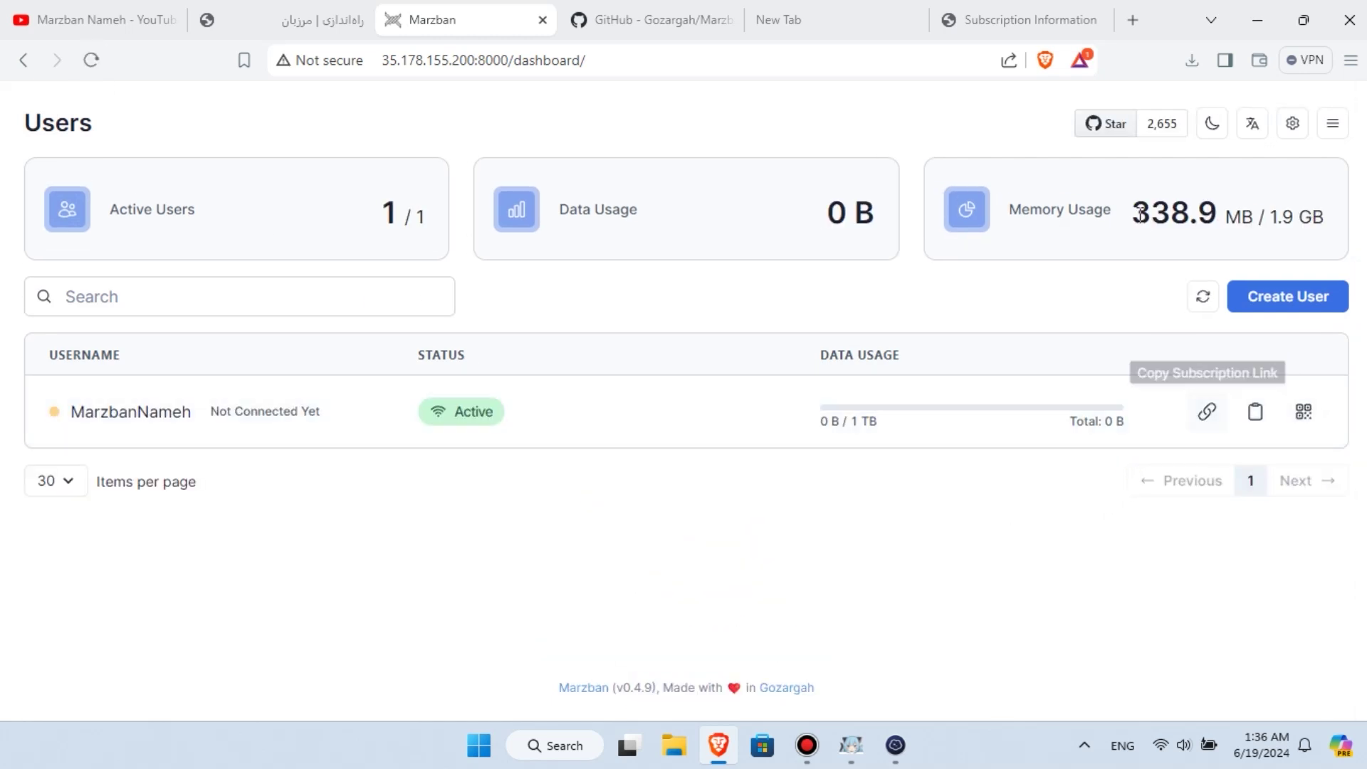
{"action": "left_click", "coordinate": [1044, 29]}
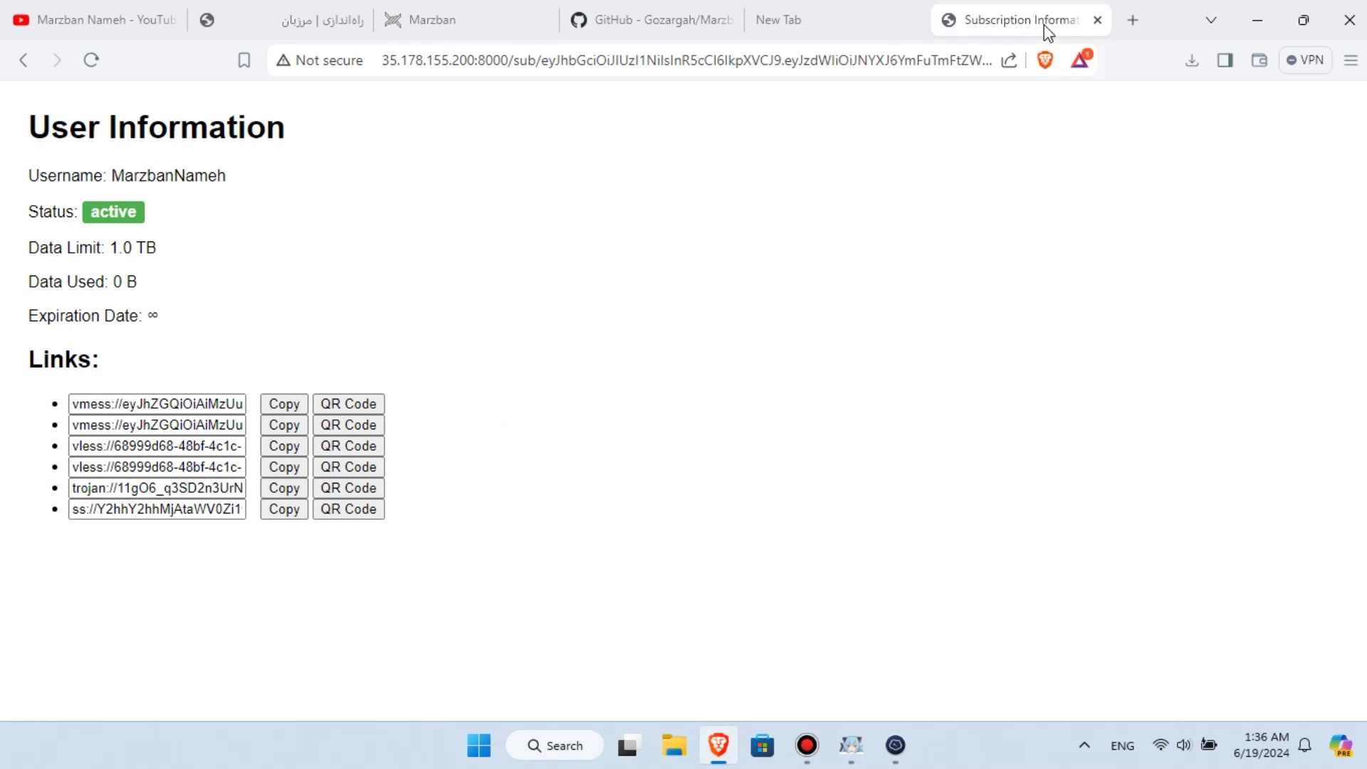
{"action": "left_click", "coordinate": [895, 57]}
{"action": "key", "text": "ctrl+x"}
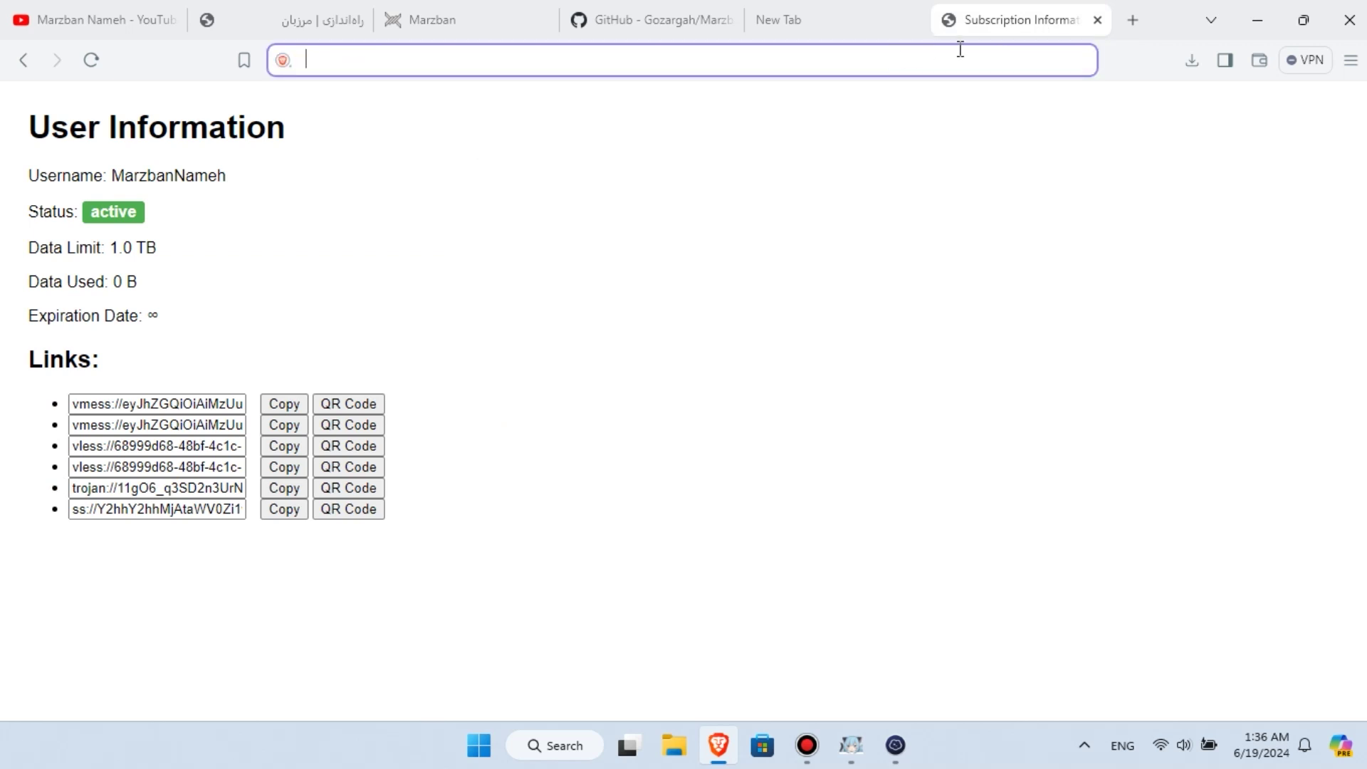
- Open a new browser tab and try to paste the subscription link, including its access token, into the address field
{"action": "left_click", "coordinate": [1131, 20]}
{"action": "key", "text": "ctrl+v"}
{"action": "key", "text": "Escape"}
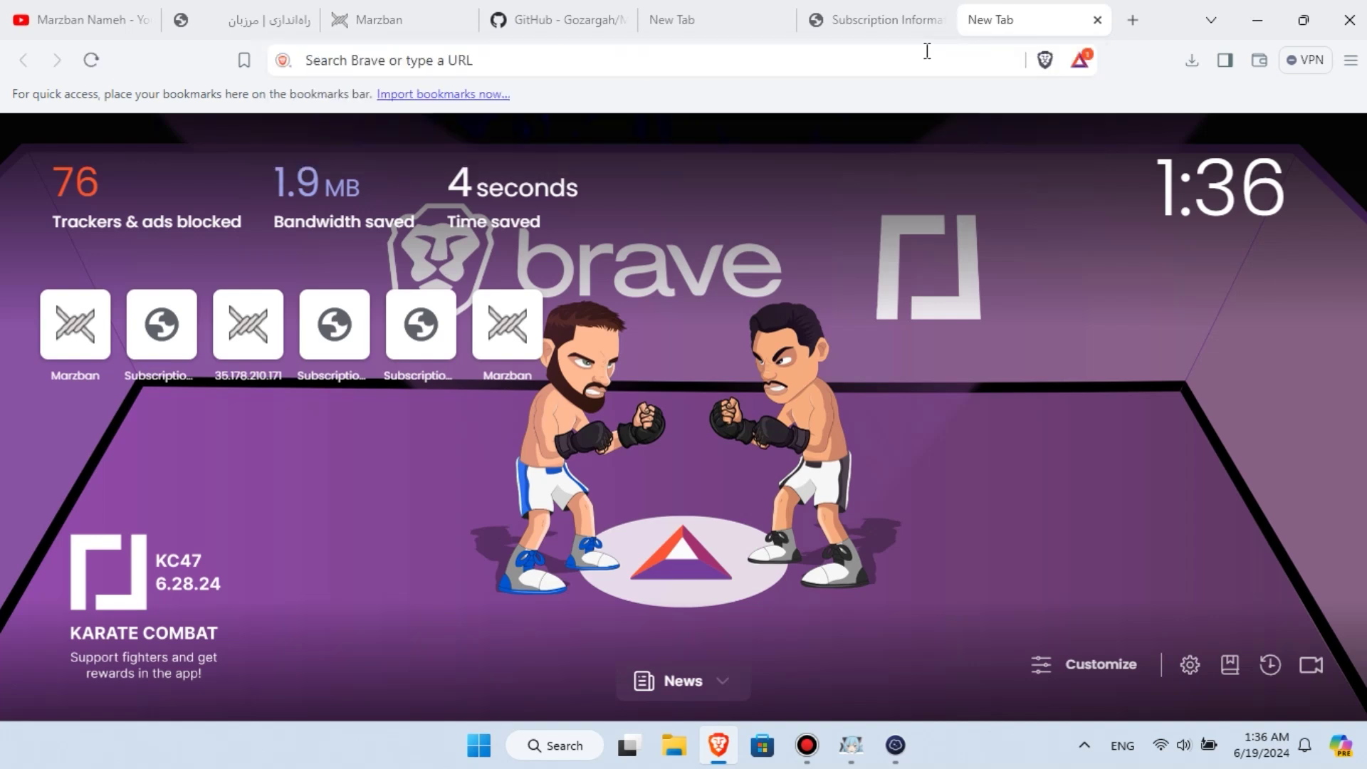
{"action": "left_click", "coordinate": [829, 71]}
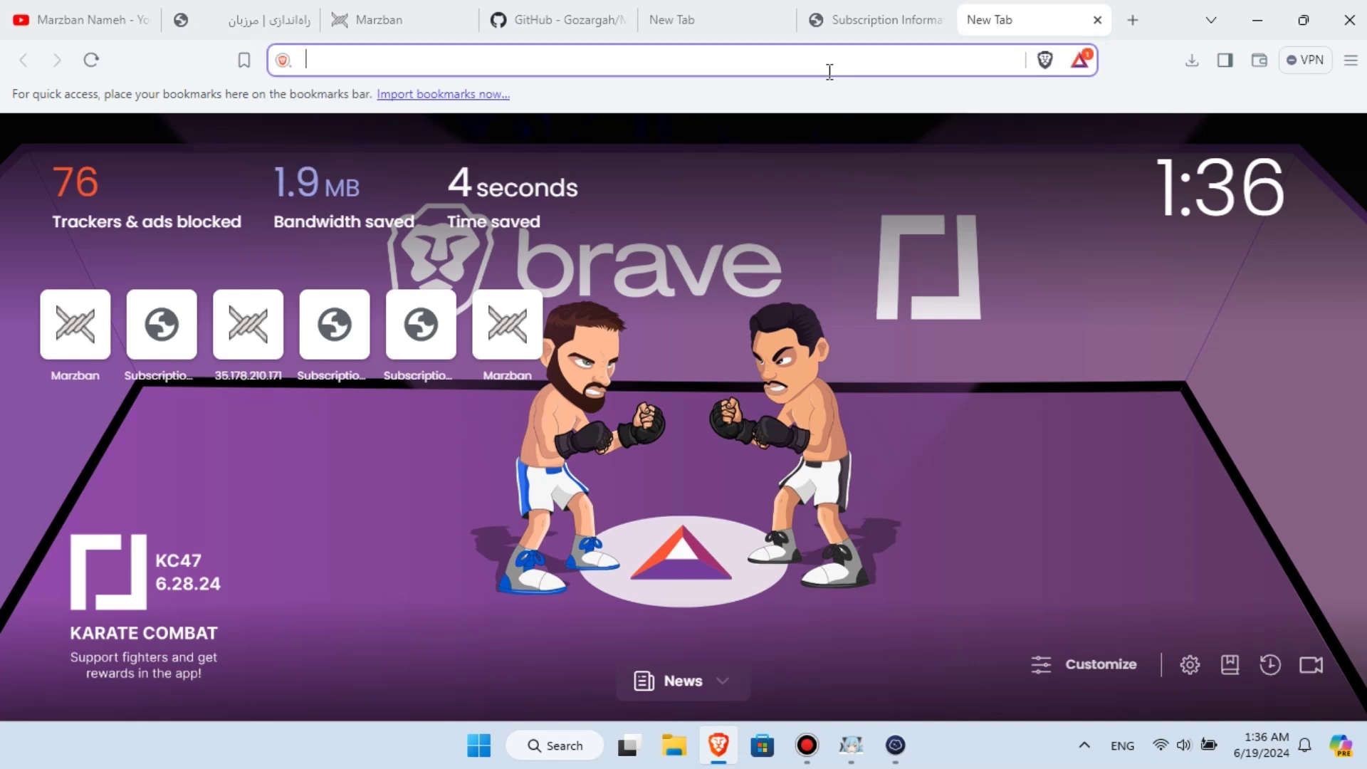
{"action": "key", "text": "ctrl+v"}
{"action": "key", "text": "Escape"}
{"action": "key", "text": "Escape"}
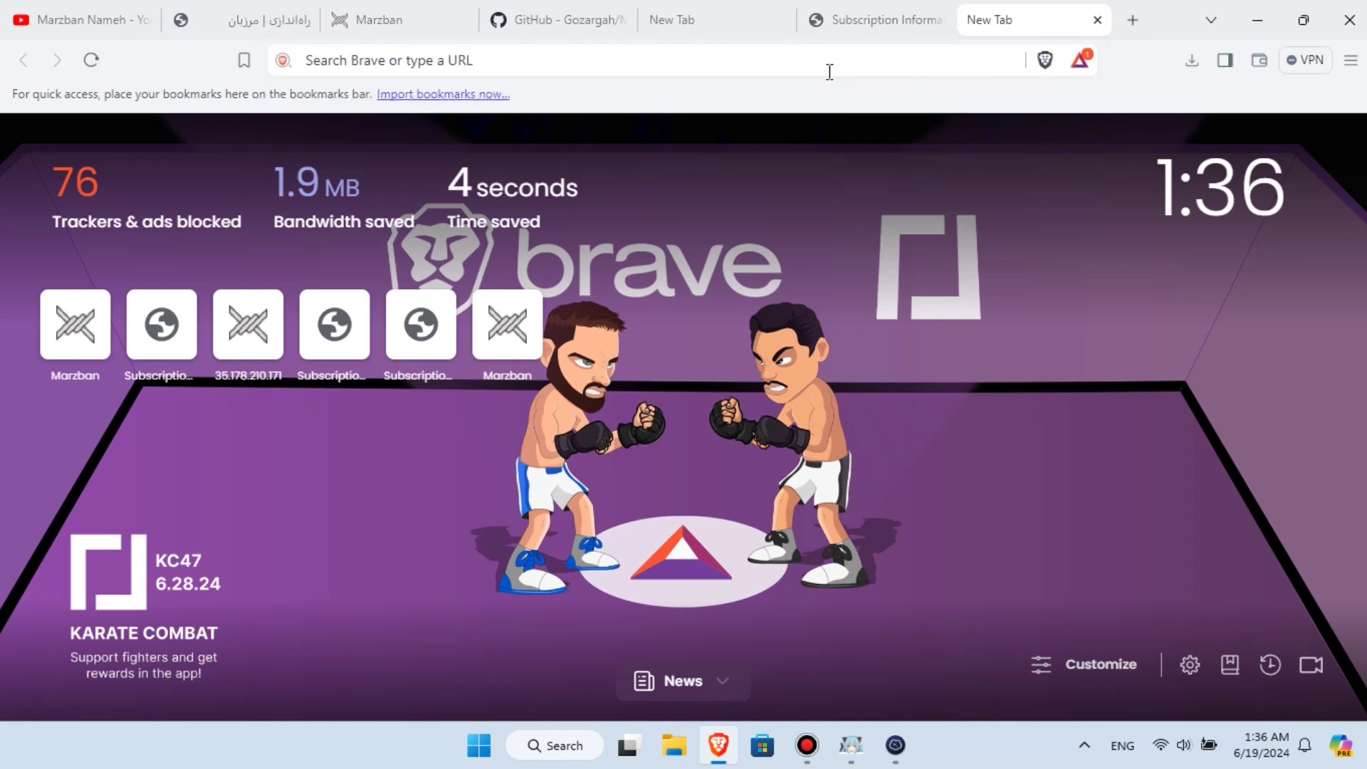
- Copy MarzbanNameh's renewed subscription link from the dashboard and load it, including its access token, in the new browser tab
{"action": "left_click", "coordinate": [408, 22]}
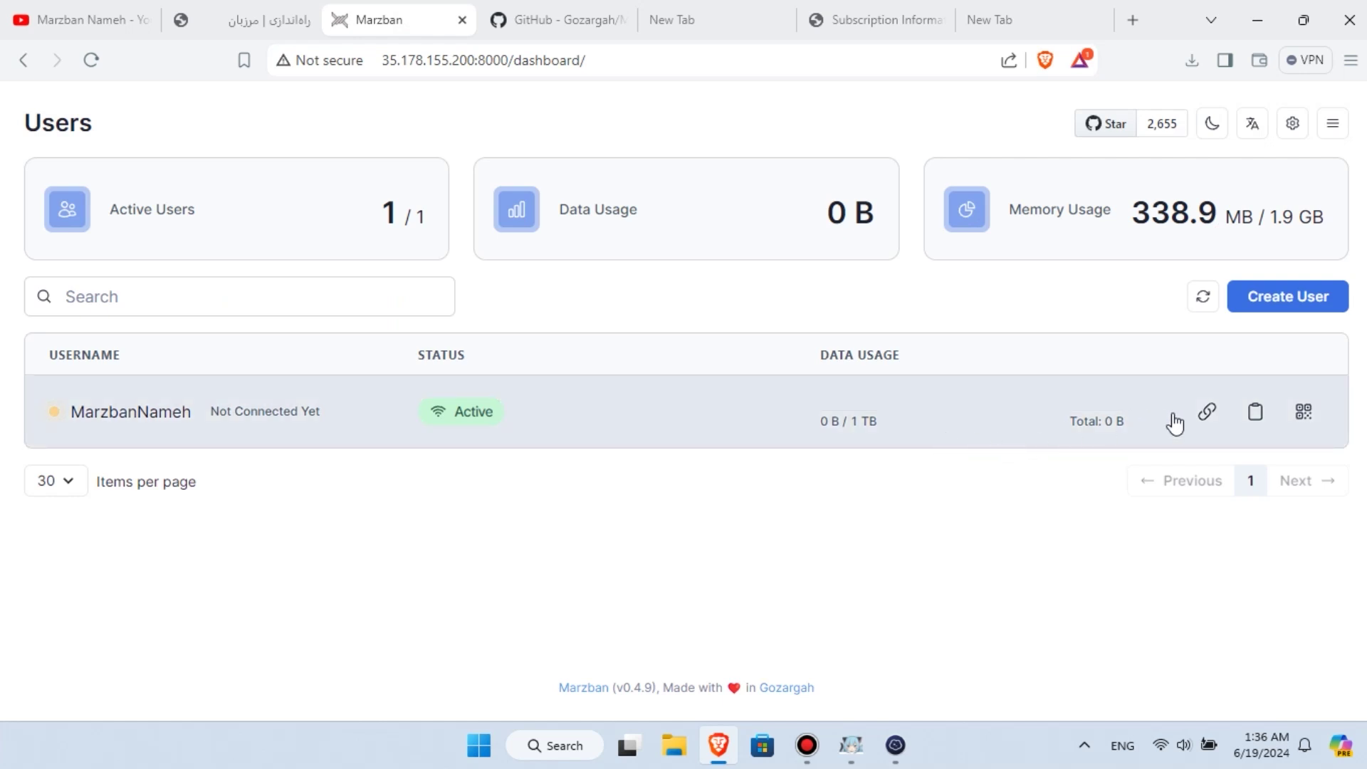
{"action": "left_click", "coordinate": [1204, 420]}
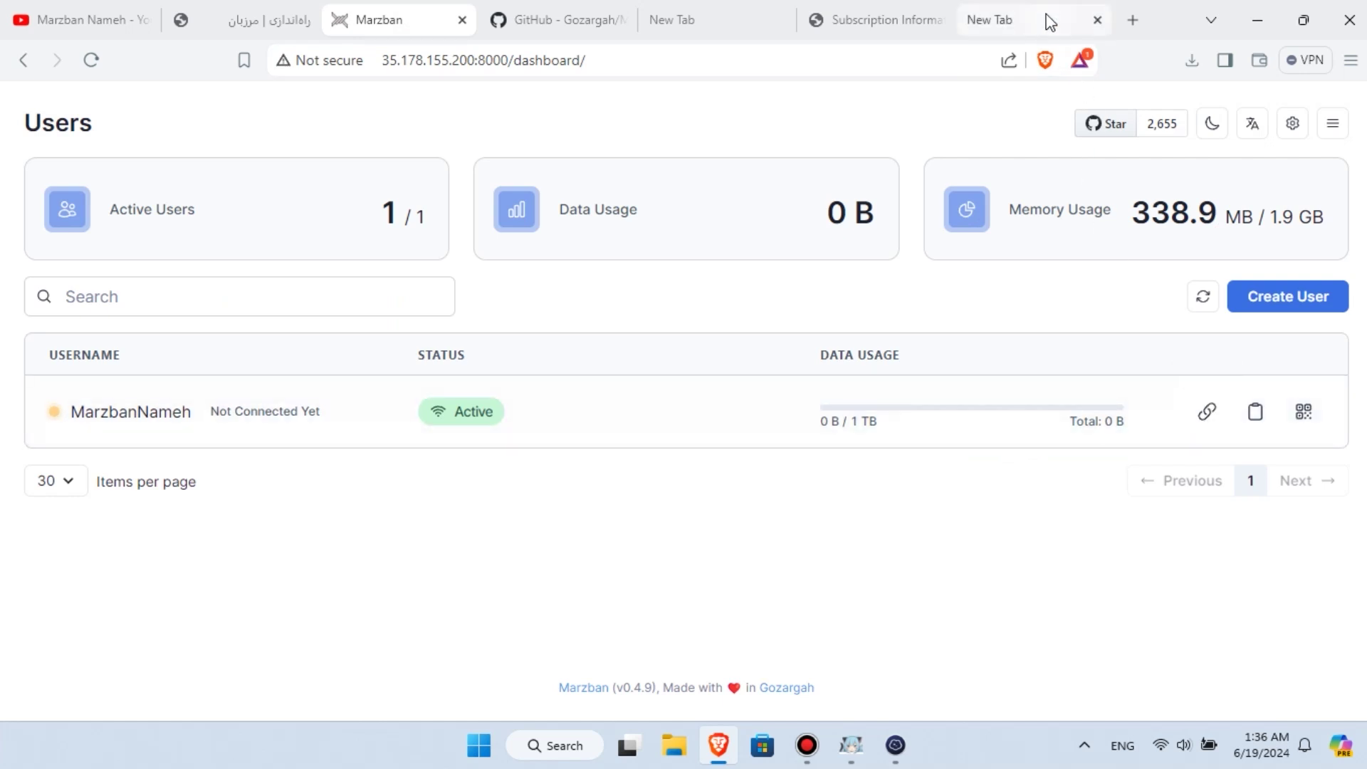
{"action": "left_click", "coordinate": [1048, 20]}
{"action": "left_click", "coordinate": [895, 65]}
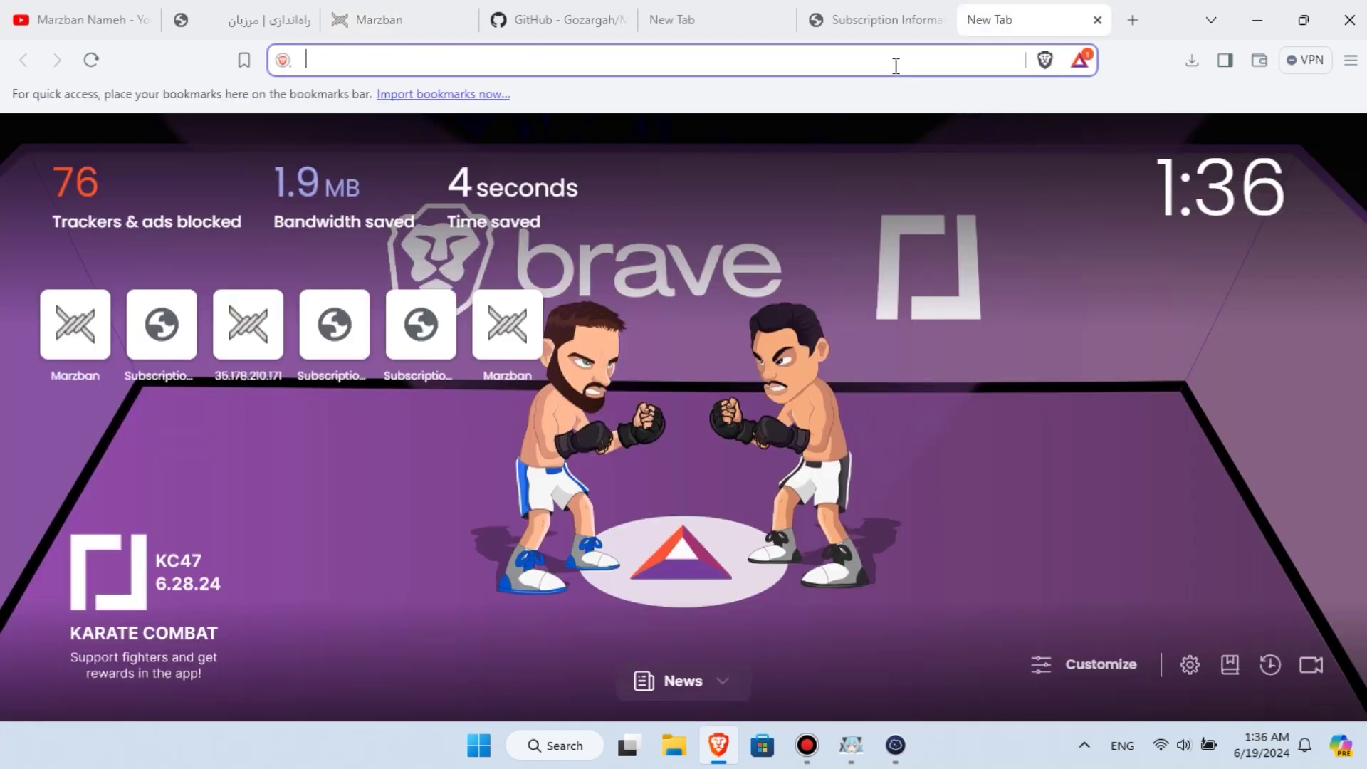
{"action": "key", "text": "ctrl+v"}
{"action": "key", "text": "Return"}
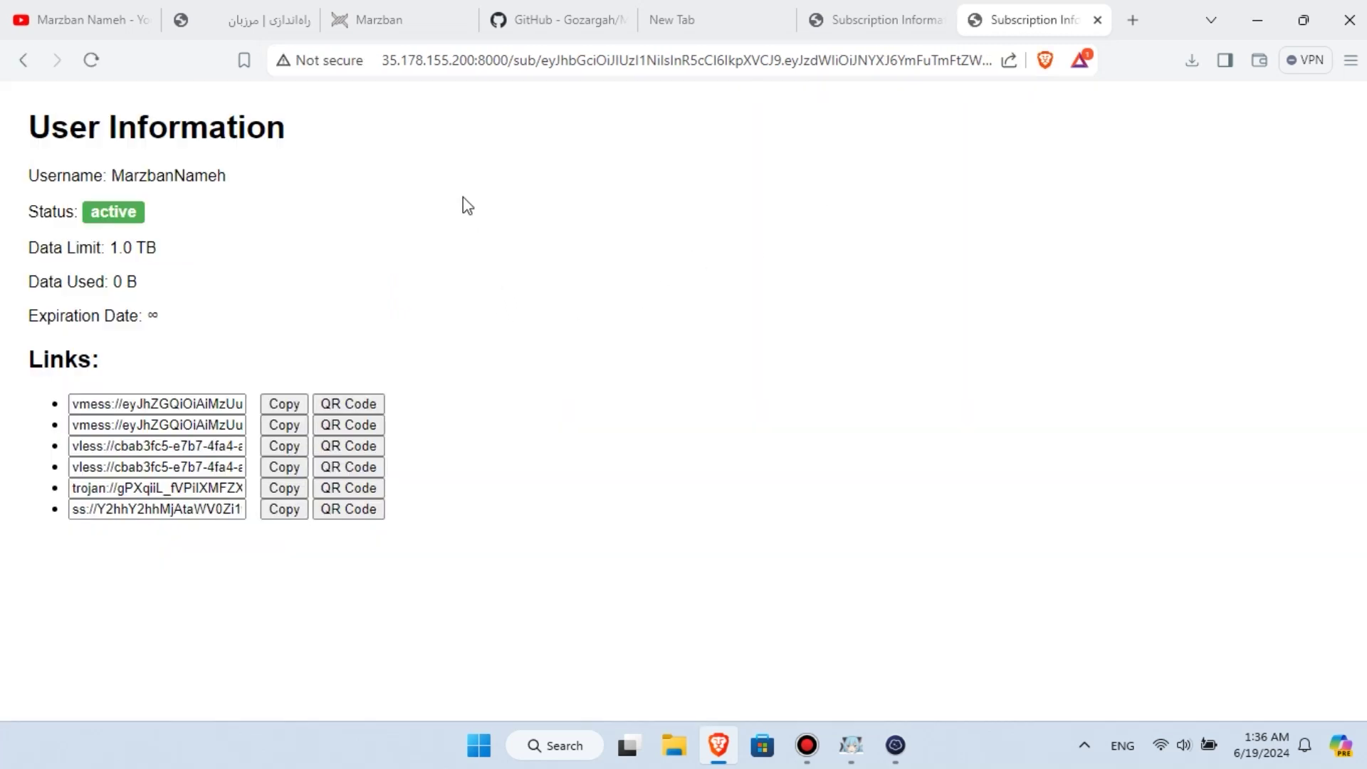
- Open MarzbanNameh for editing on the dashboard, show the user's usage chart and view the absolute calendar of its custom date range
{"action": "left_click", "coordinate": [401, 23]}
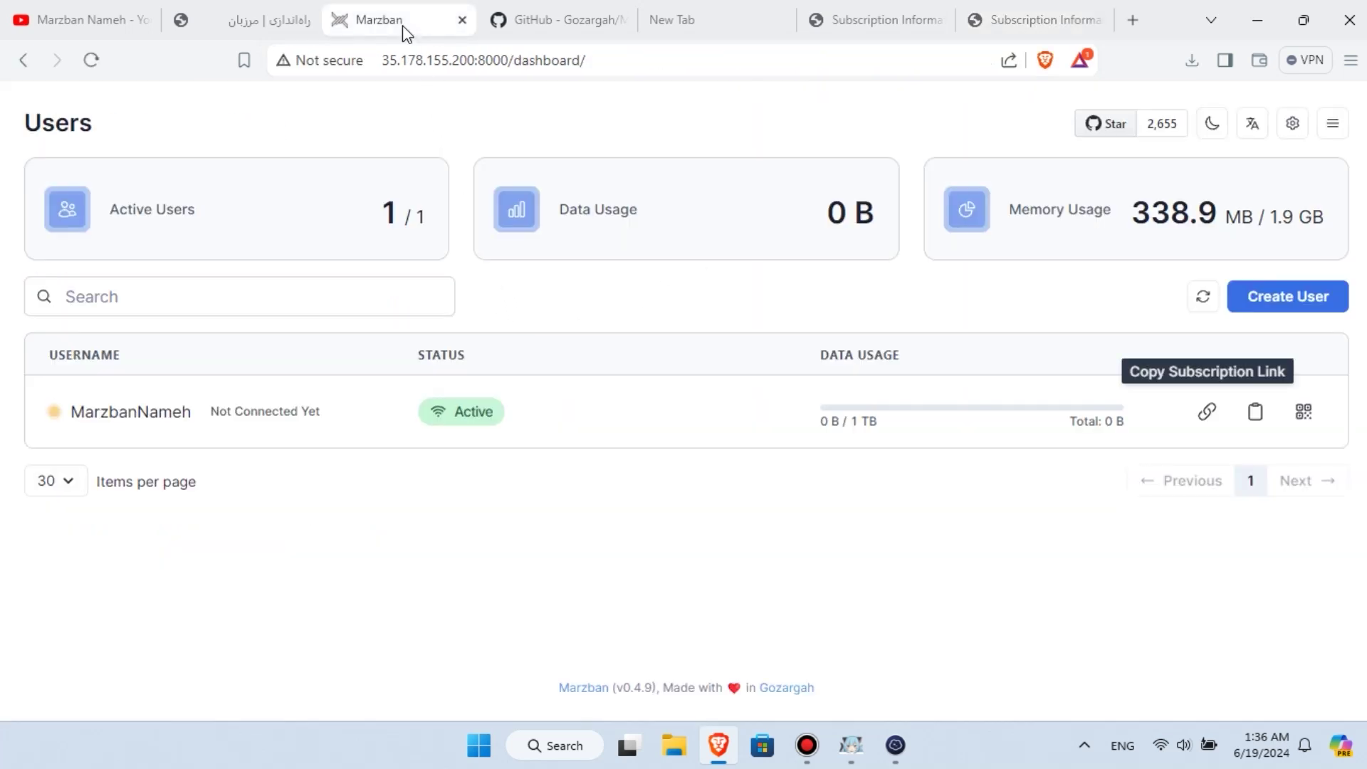
{"action": "left_click", "coordinate": [560, 411]}
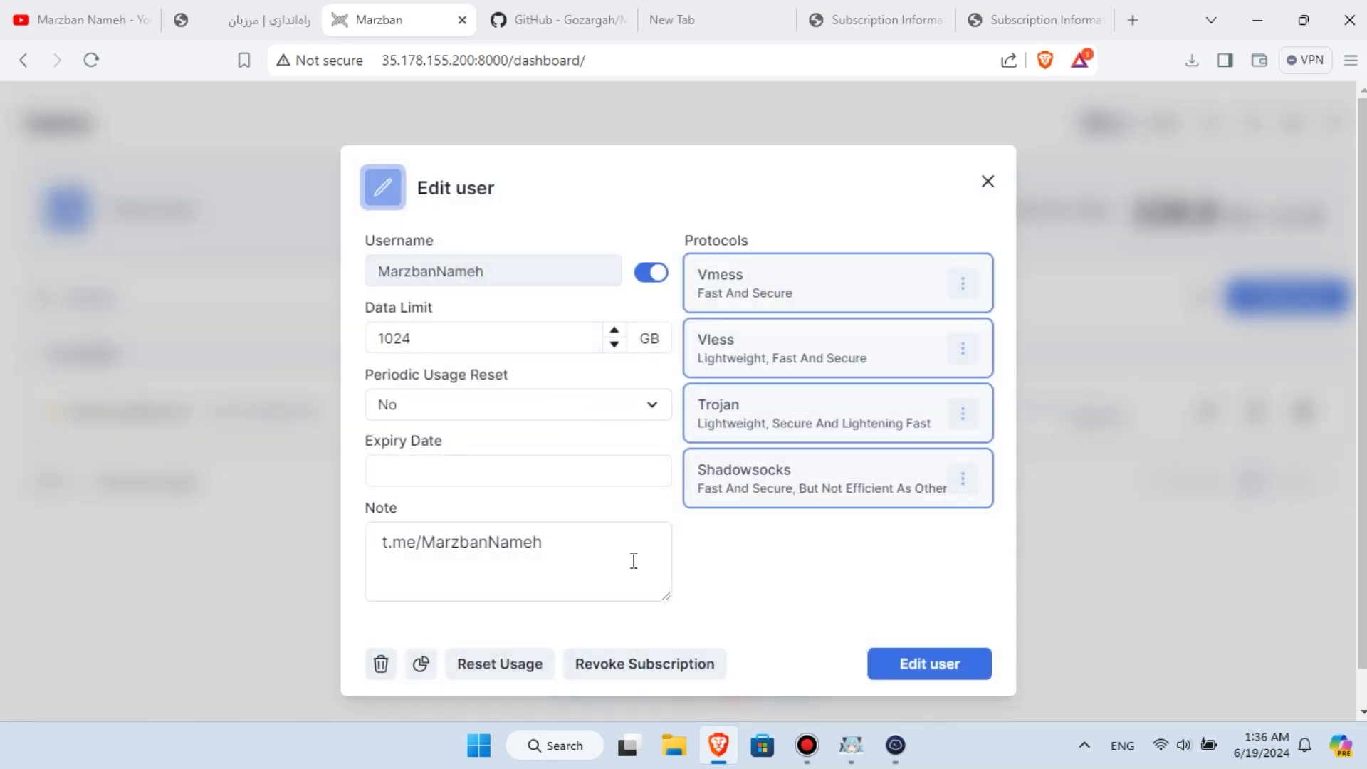
{"action": "left_click", "coordinate": [431, 671]}
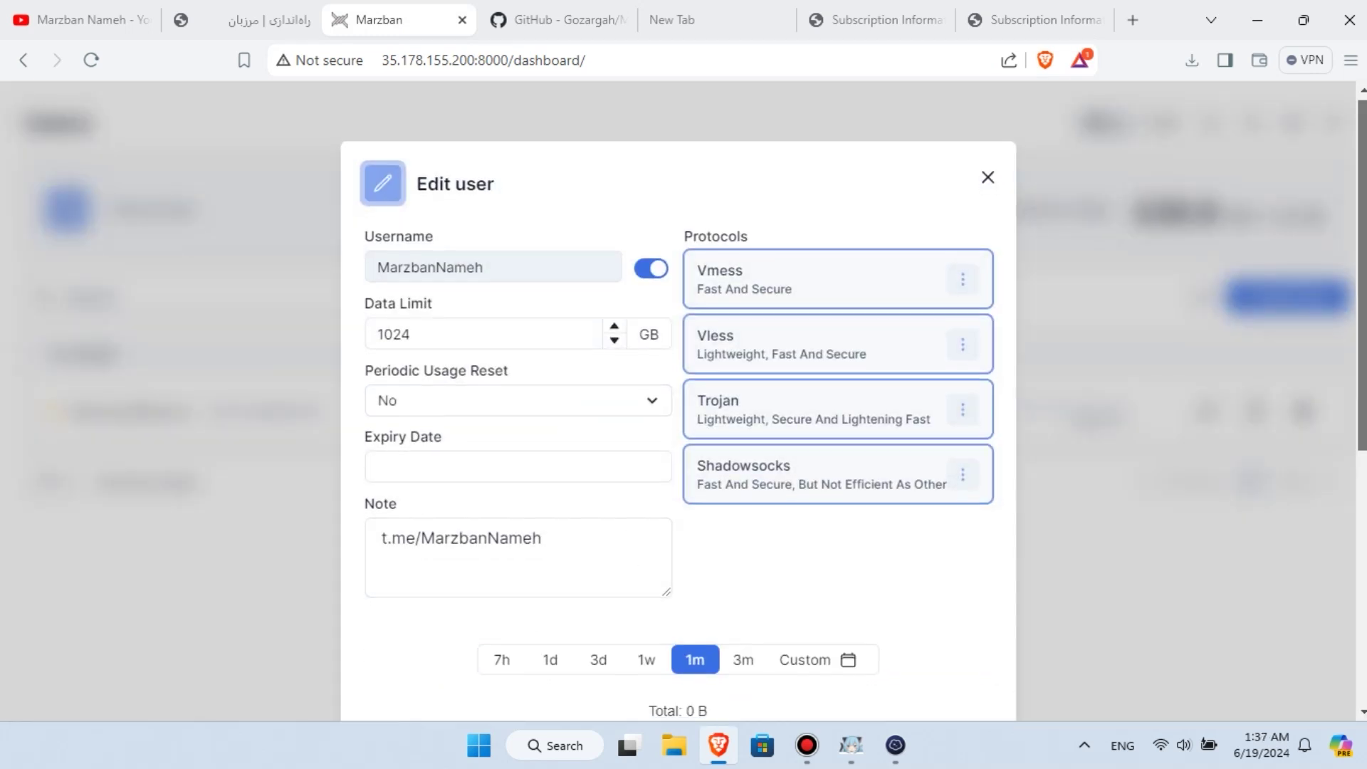
{"action": "scroll", "coordinate": [1364, 431], "scroll_direction": "down", "scroll_amount": 5}
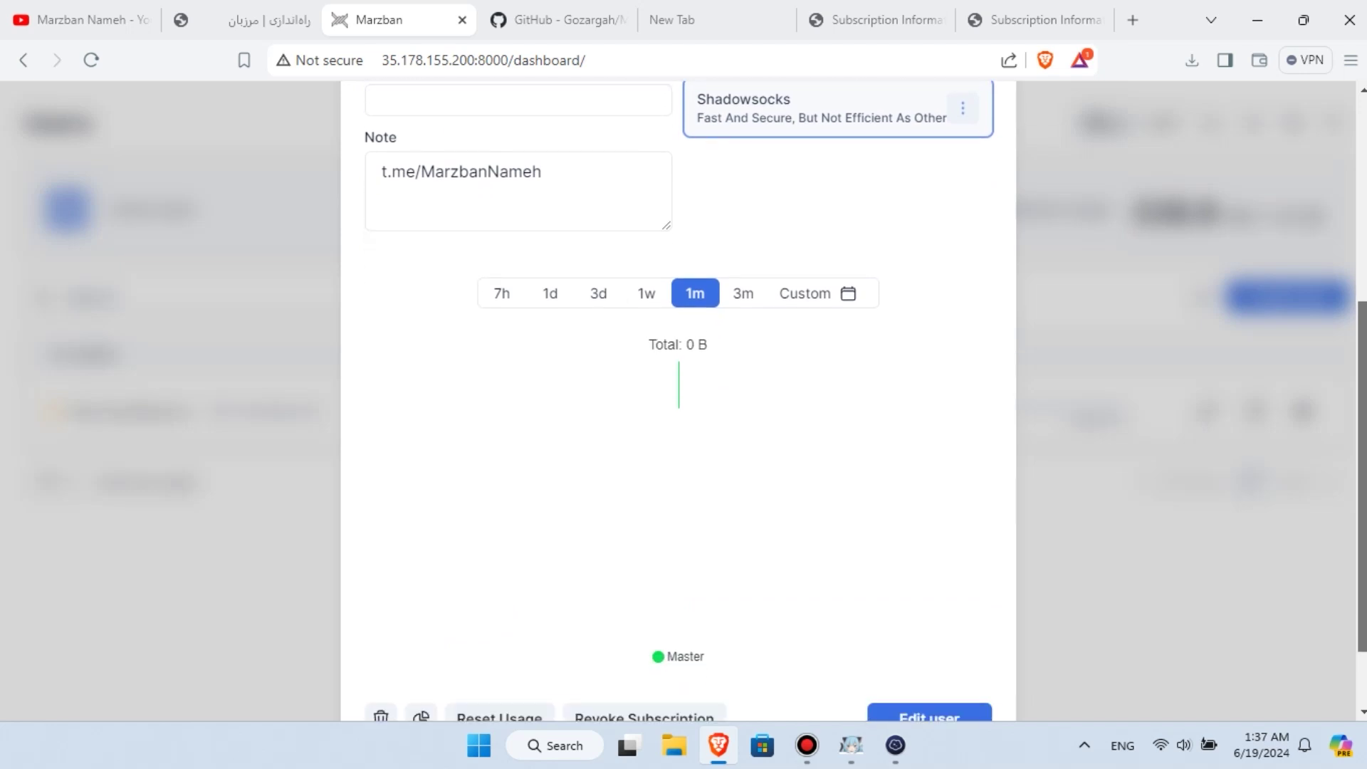
{"action": "scroll", "coordinate": [1363, 431], "scroll_direction": "down", "scroll_amount": 1}
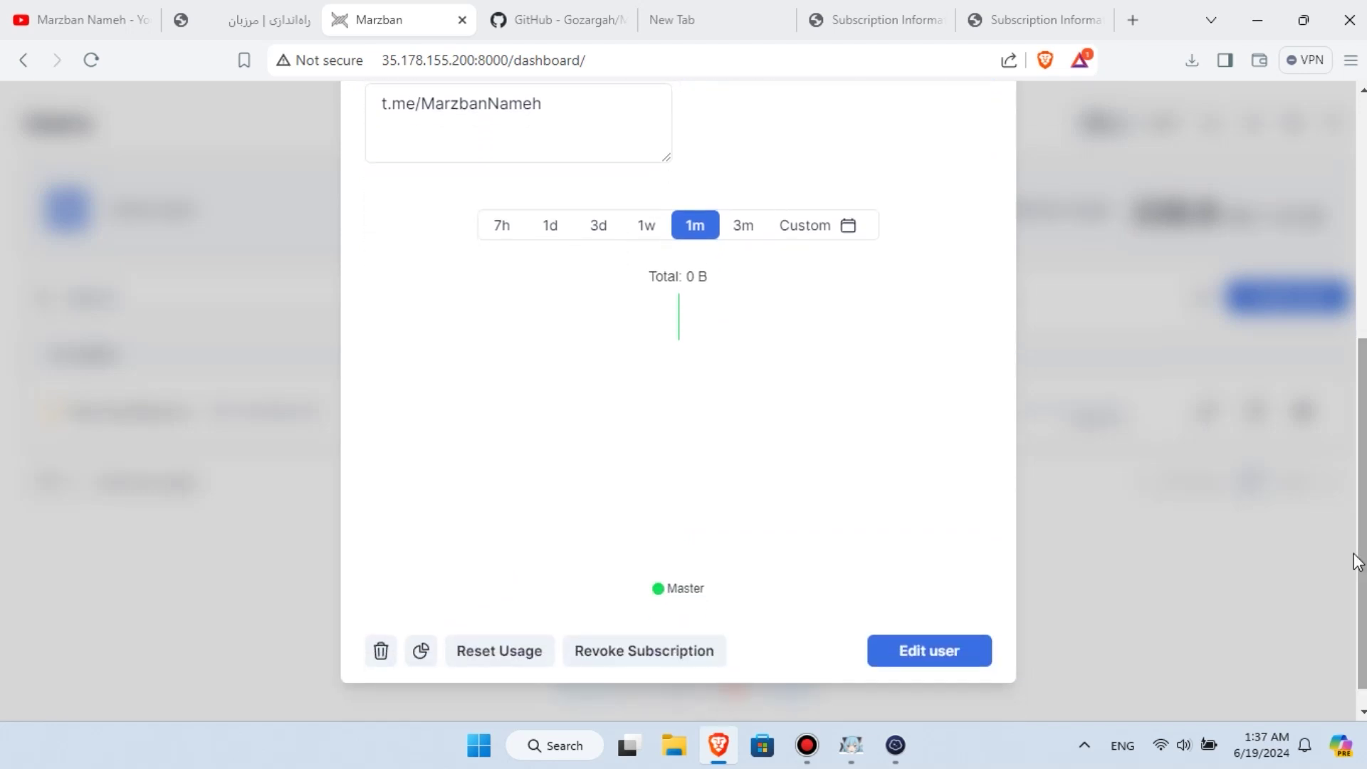
{"action": "left_click", "coordinate": [815, 225]}
{"action": "left_click", "coordinate": [574, 277]}
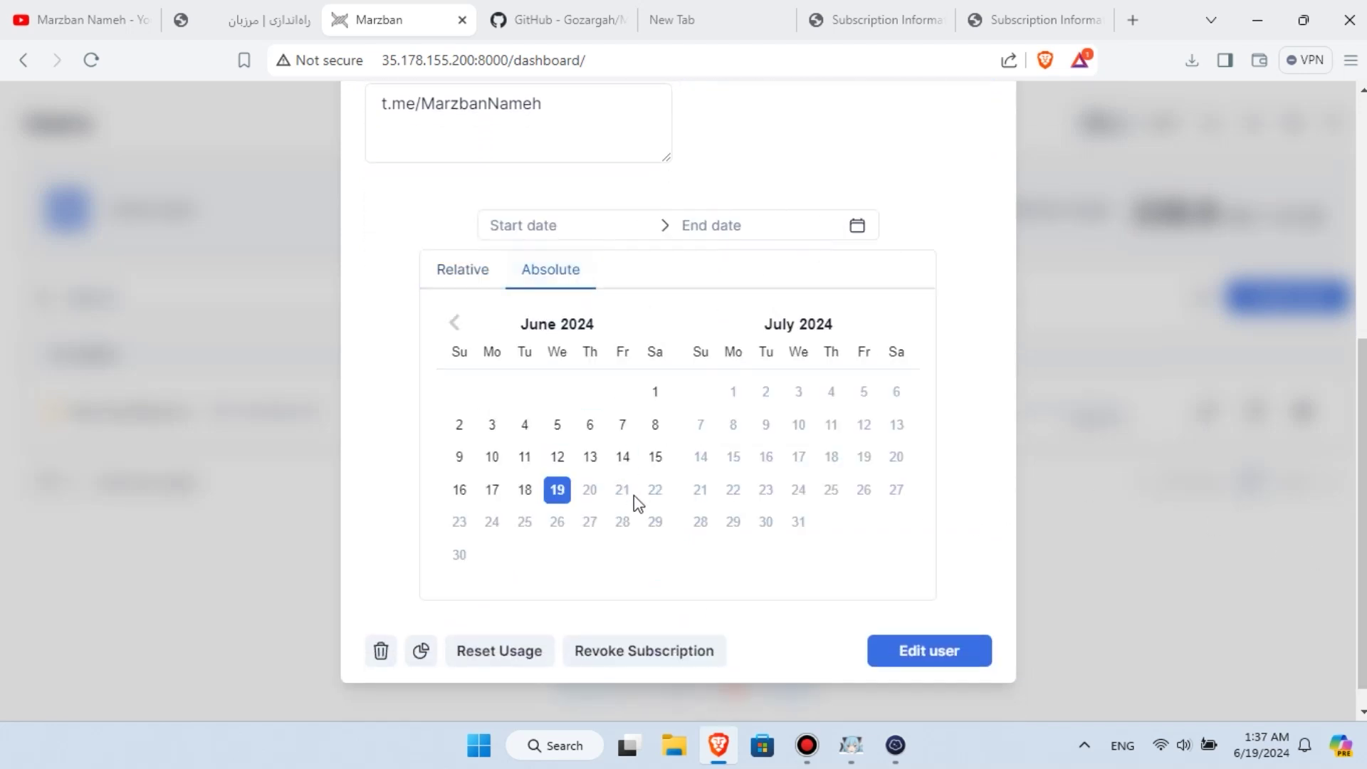
{"action": "left_click", "coordinate": [994, 403]}
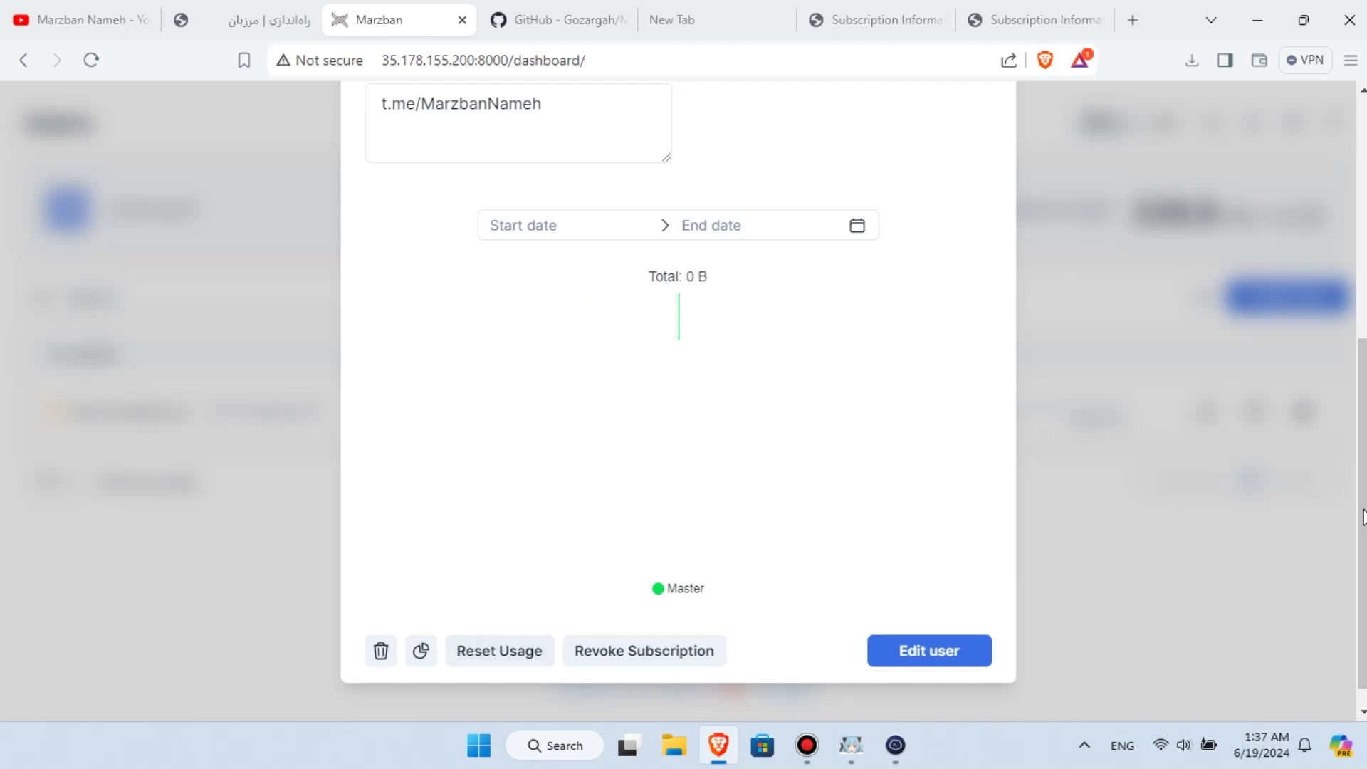
- Set MarzbanNameh's Vless flow to xtls-rprx-vision and save the user
{"action": "scroll", "coordinate": [893, 553], "scroll_direction": "up", "scroll_amount": 5}
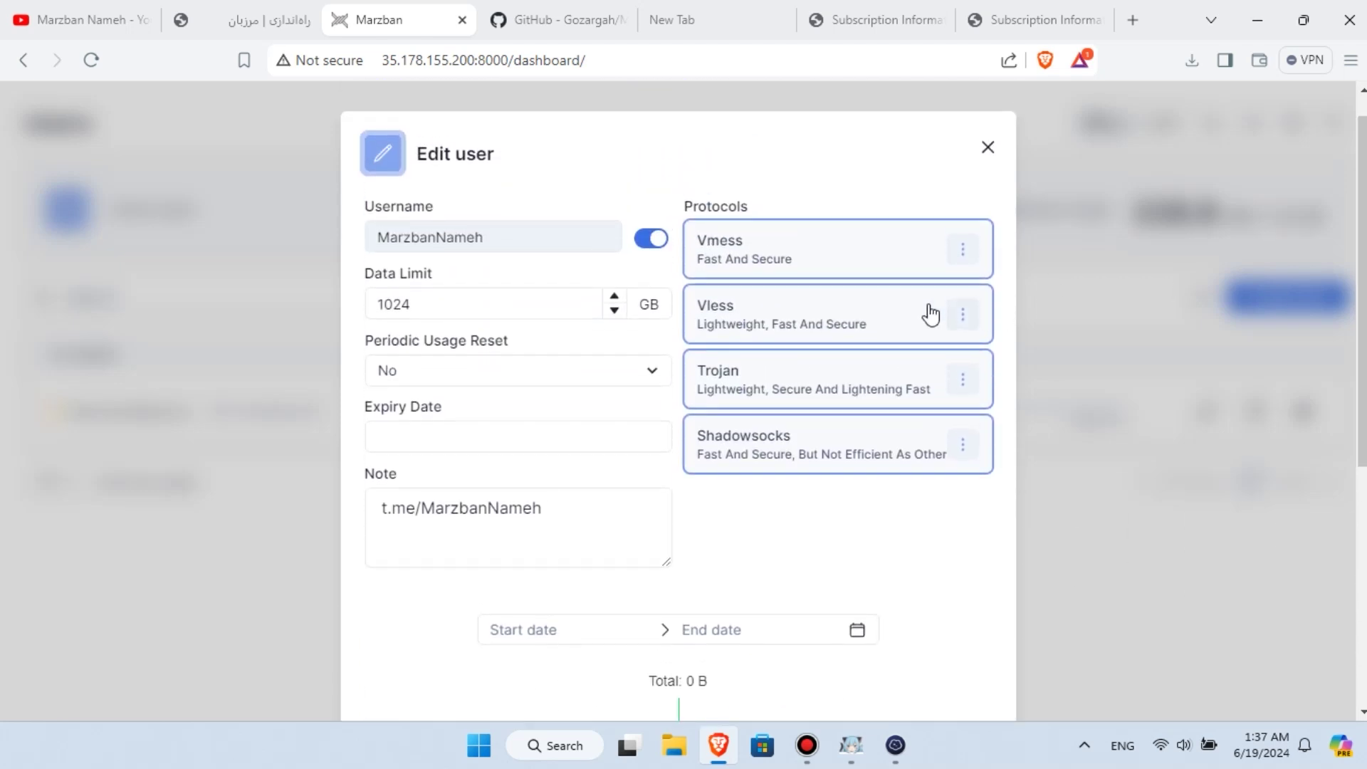
{"action": "left_click", "coordinate": [961, 320]}
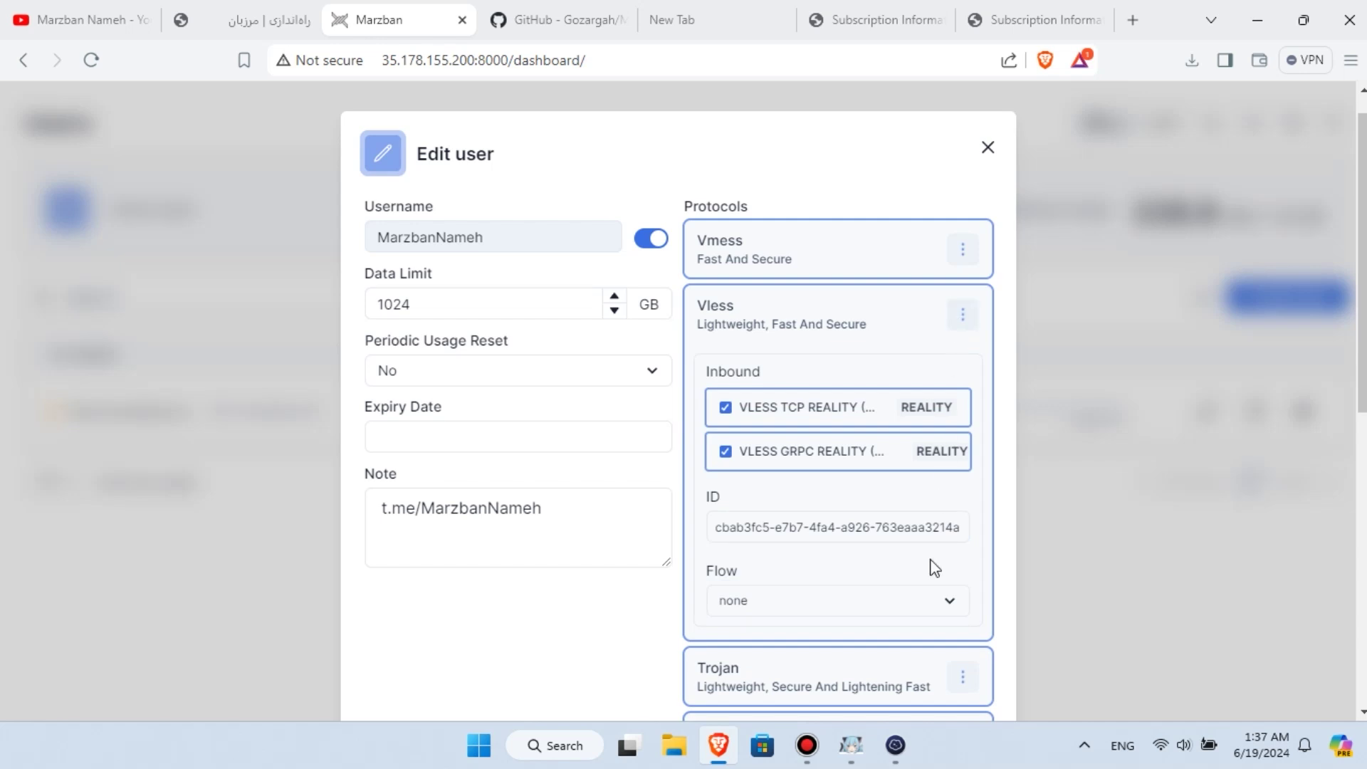
{"action": "scroll", "coordinate": [677, 399], "scroll_direction": "down", "scroll_amount": 2}
{"action": "scroll", "coordinate": [1011, 417], "scroll_direction": "down", "scroll_amount": 1}
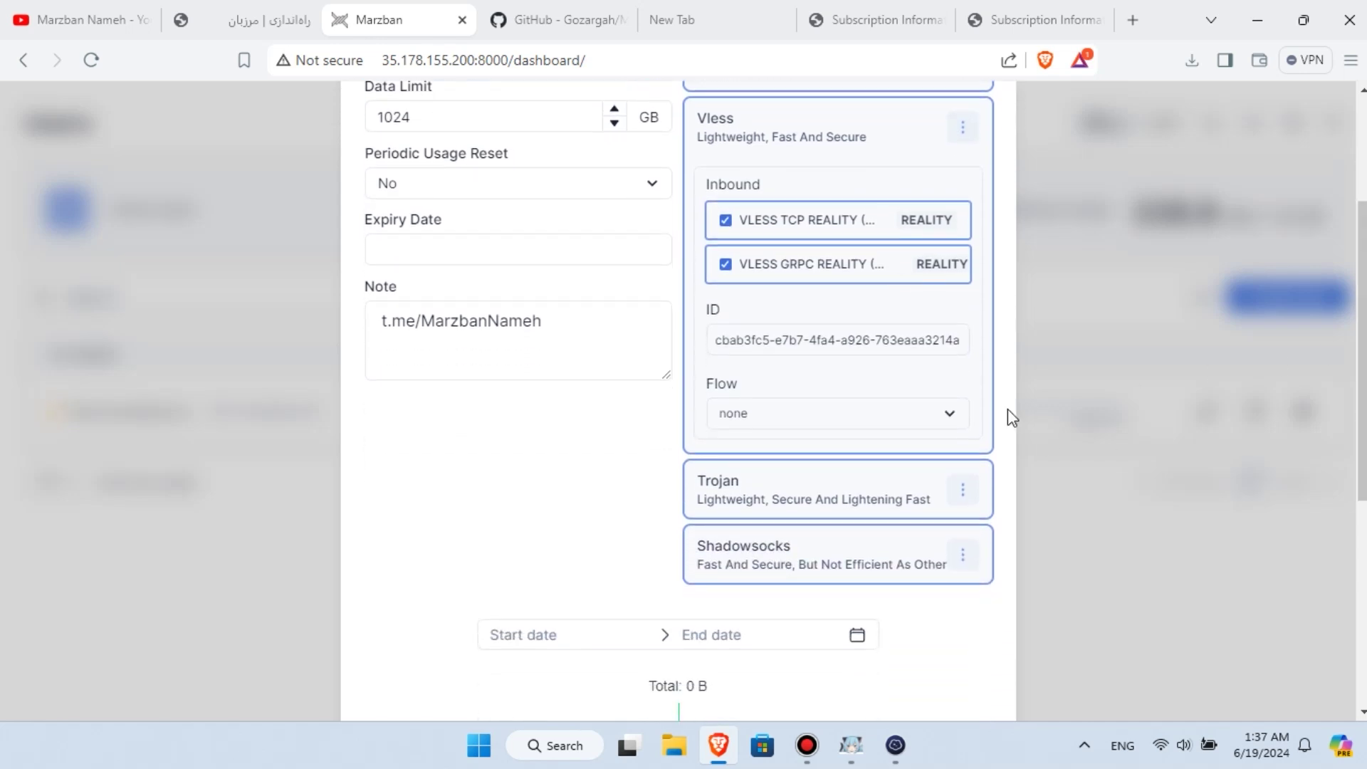
{"action": "left_click", "coordinate": [896, 423]}
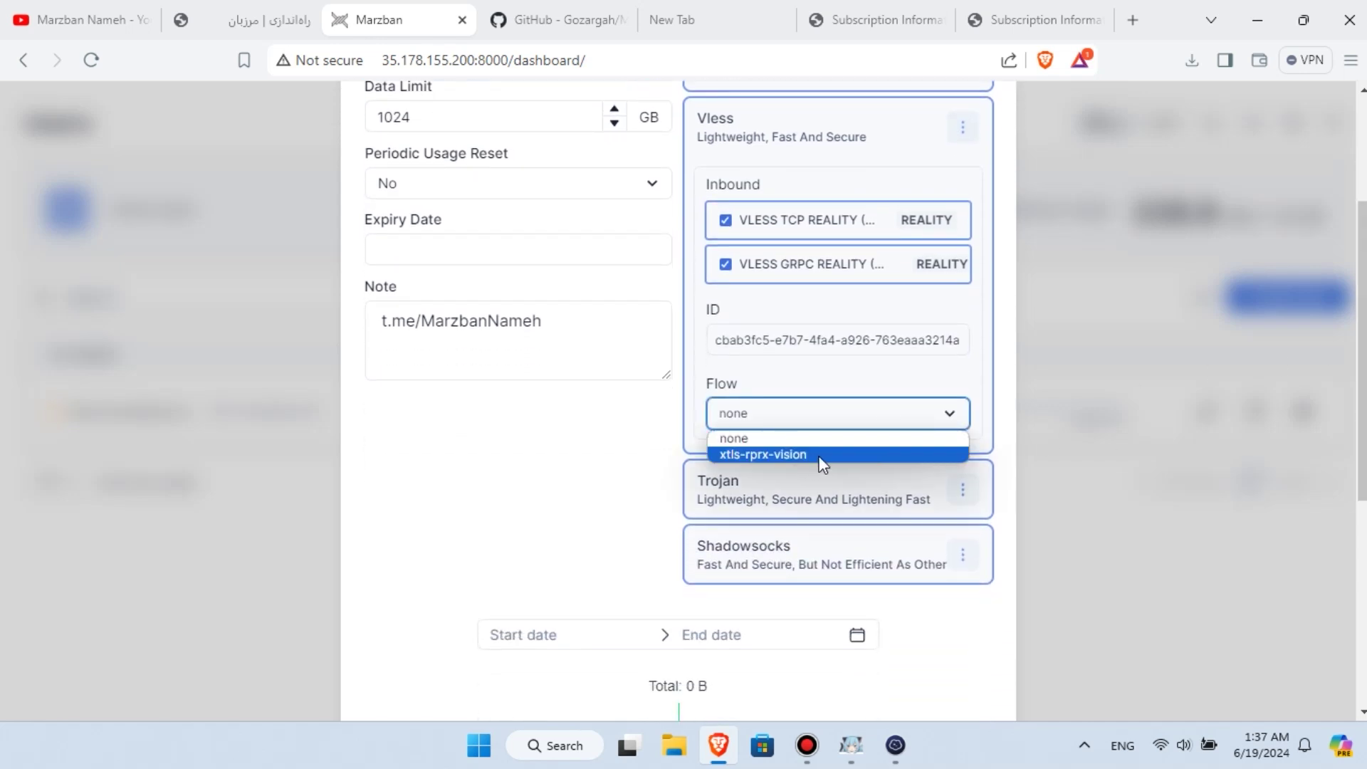
{"action": "left_click", "coordinate": [820, 460]}
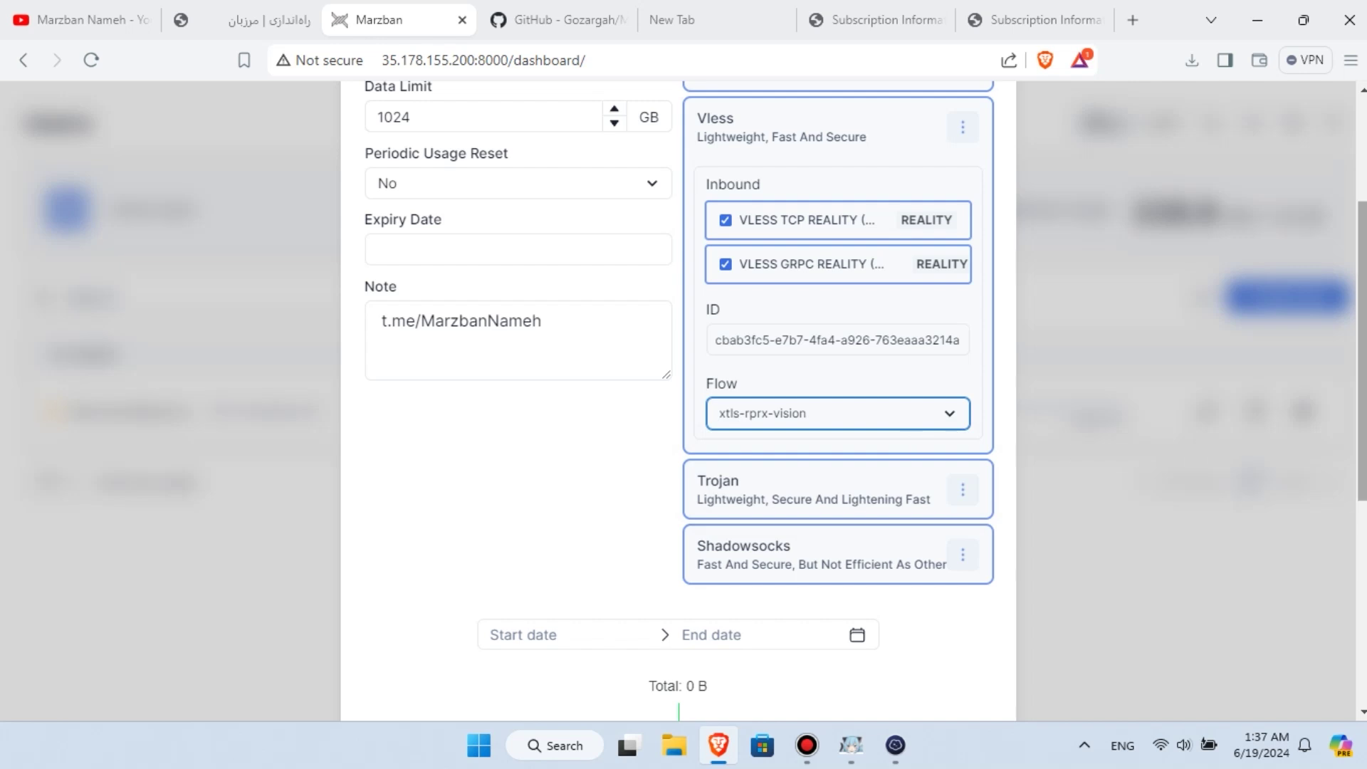
{"action": "scroll", "coordinate": [915, 439], "scroll_direction": "down", "scroll_amount": 6}
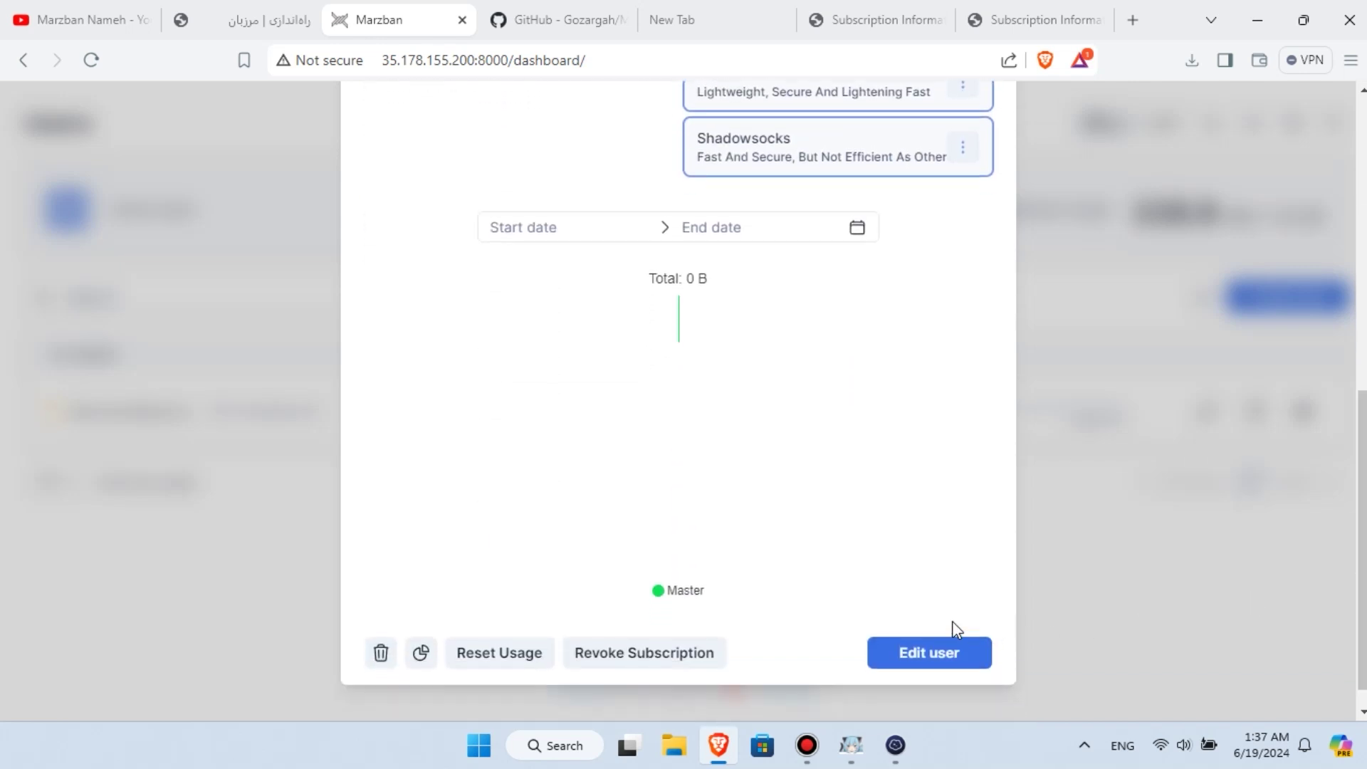
{"action": "left_click", "coordinate": [926, 653]}
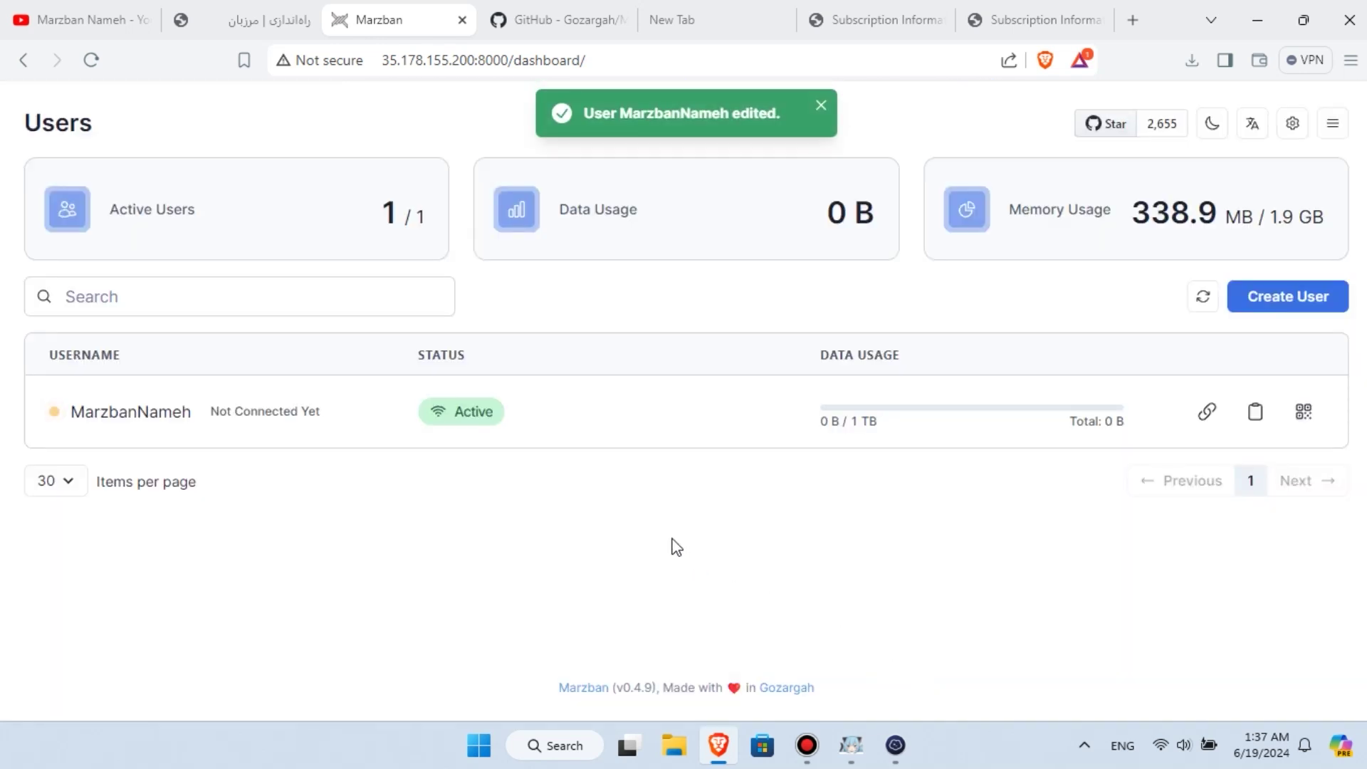
- Highlight the panel's version number in the dashboard footer and clear the selection
{"action": "left_click_drag", "start_coordinate": [652, 688], "coordinate": [621, 691]}
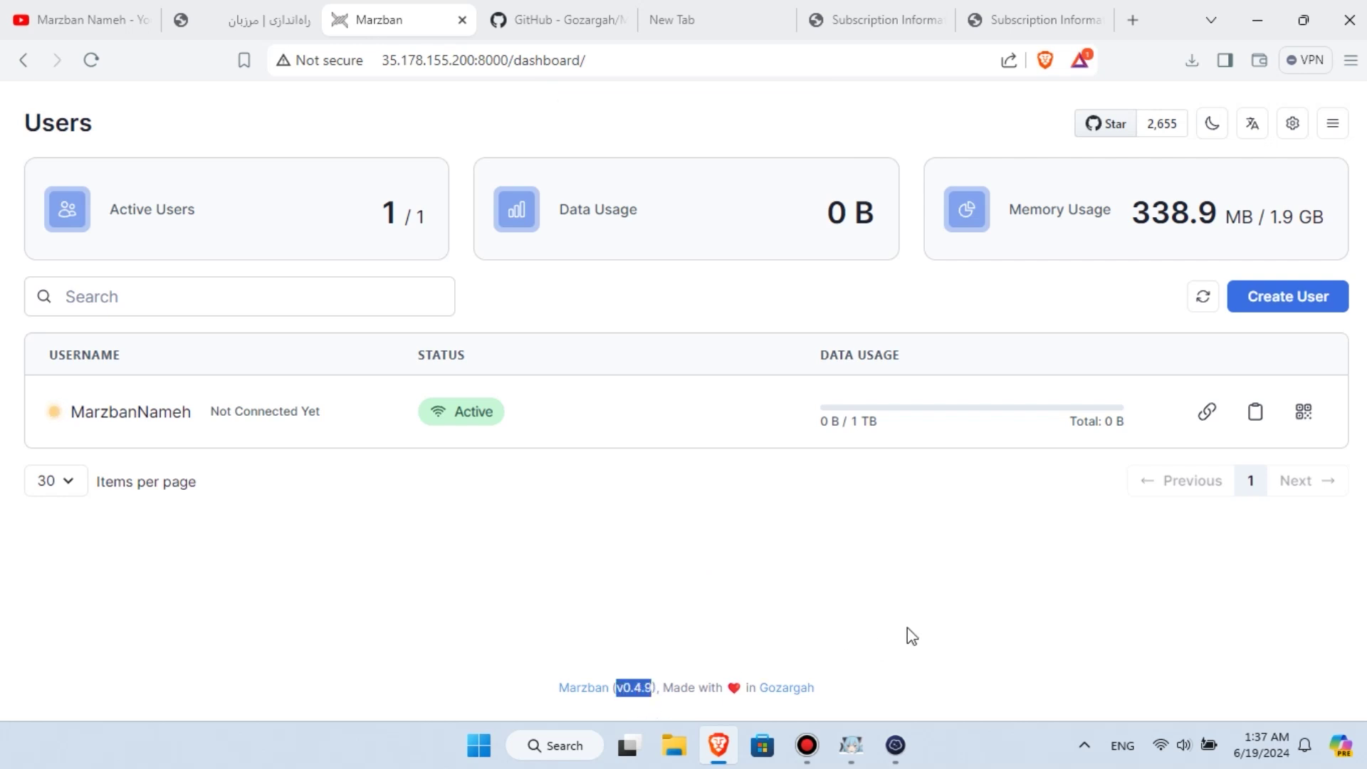
{"action": "left_click", "coordinate": [949, 575]}
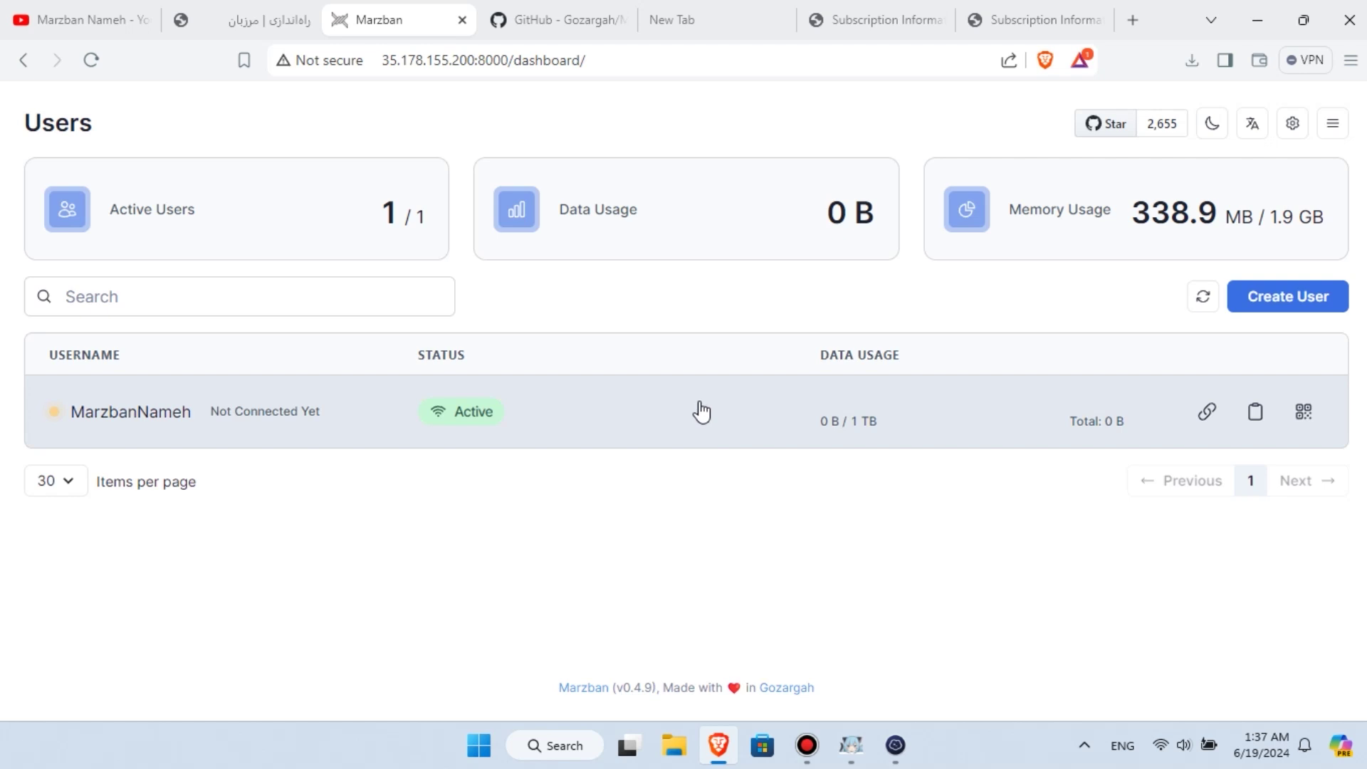
- Disable MarzbanNameh, save the user and reload the user's subscription page to check the status
{"action": "left_click", "coordinate": [702, 412]}
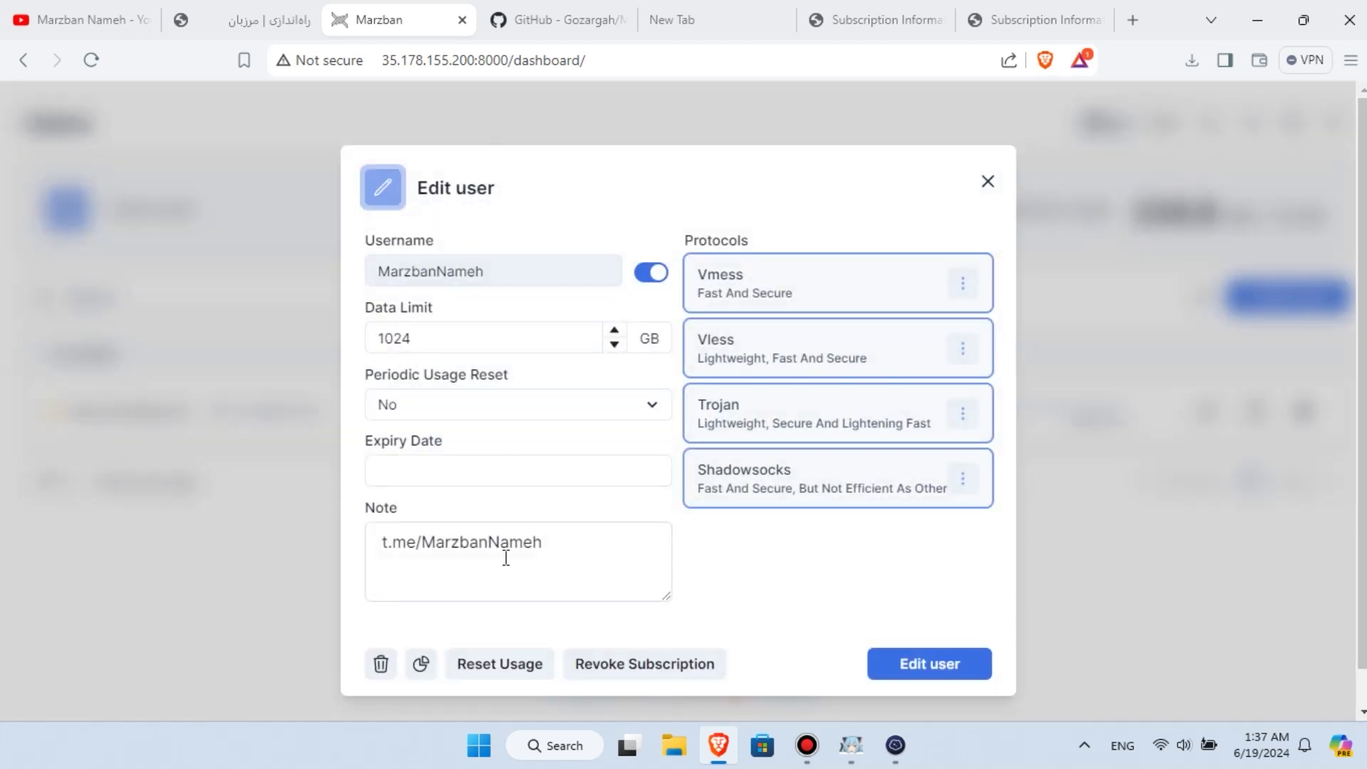
{"action": "left_click", "coordinate": [644, 281]}
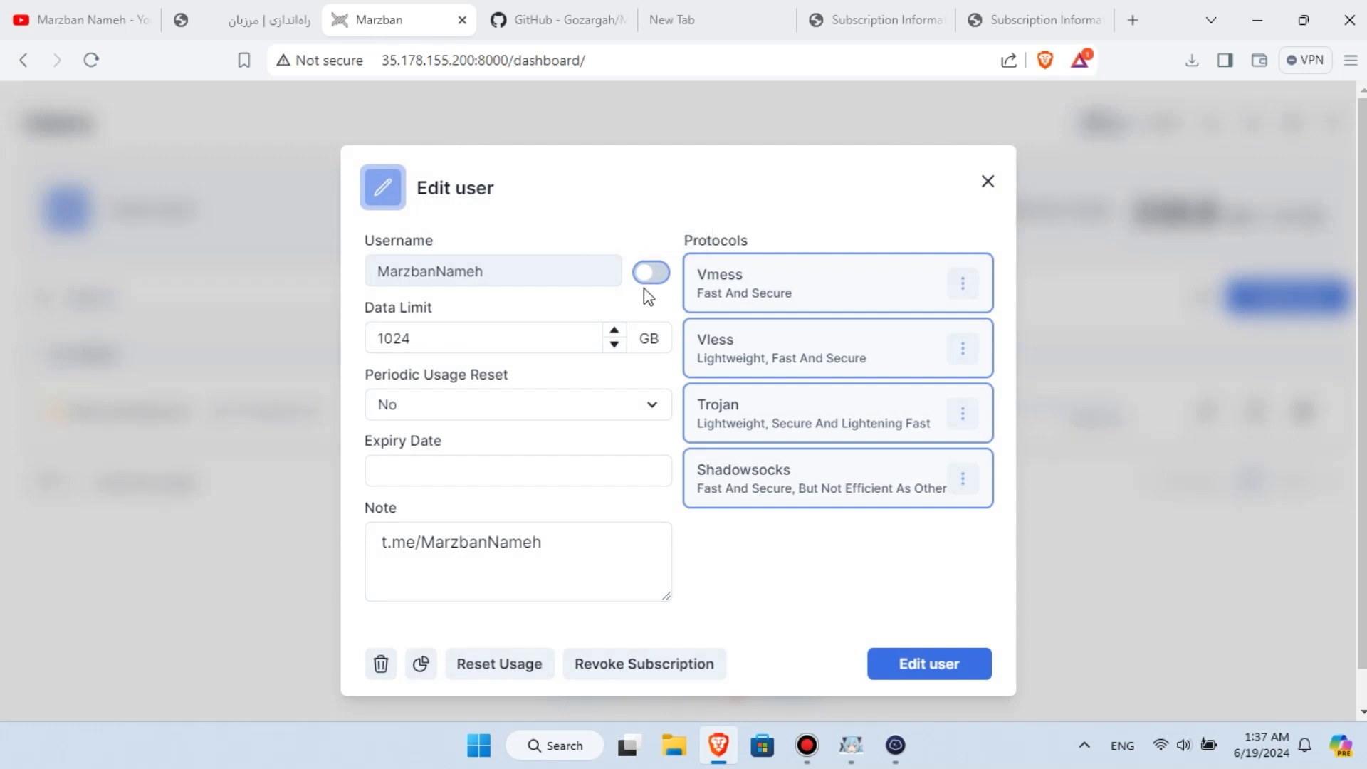
{"action": "left_click", "coordinate": [930, 665]}
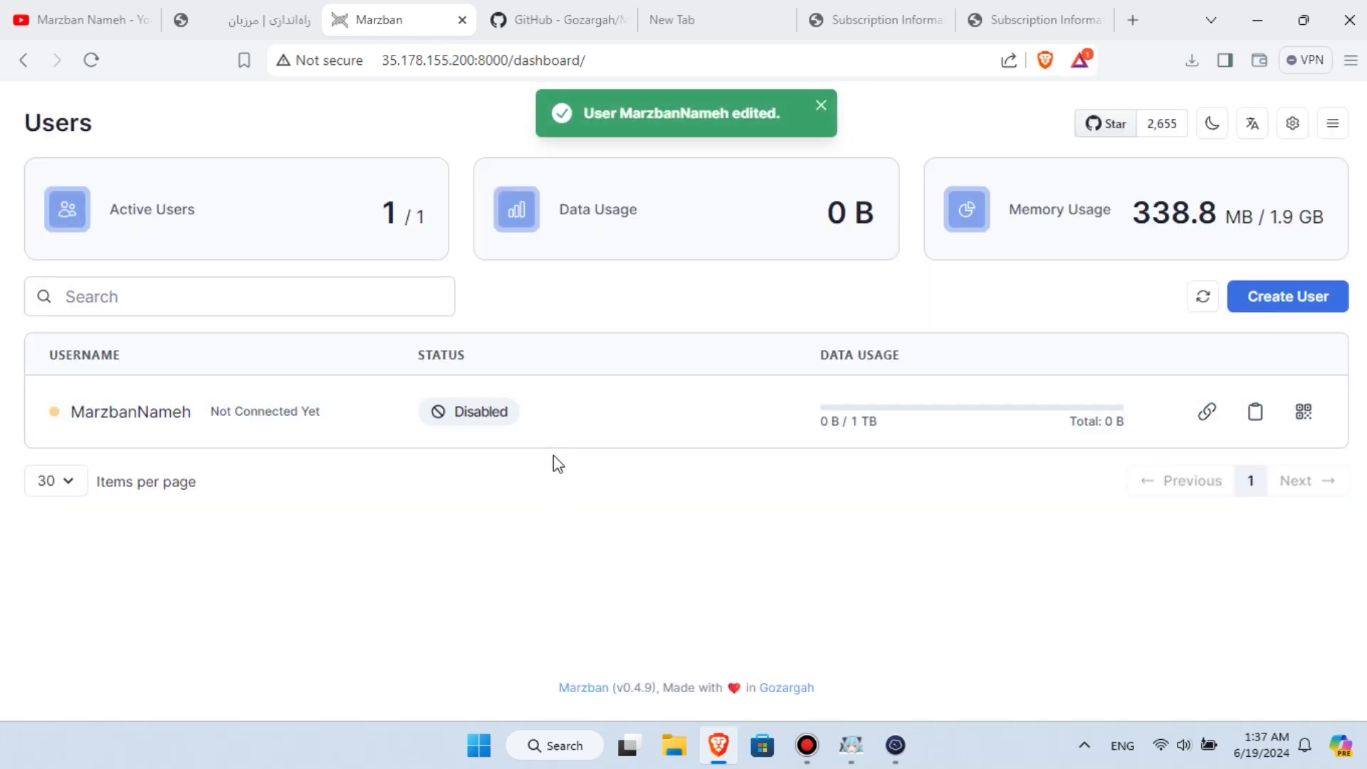
{"action": "left_click", "coordinate": [1010, 32]}
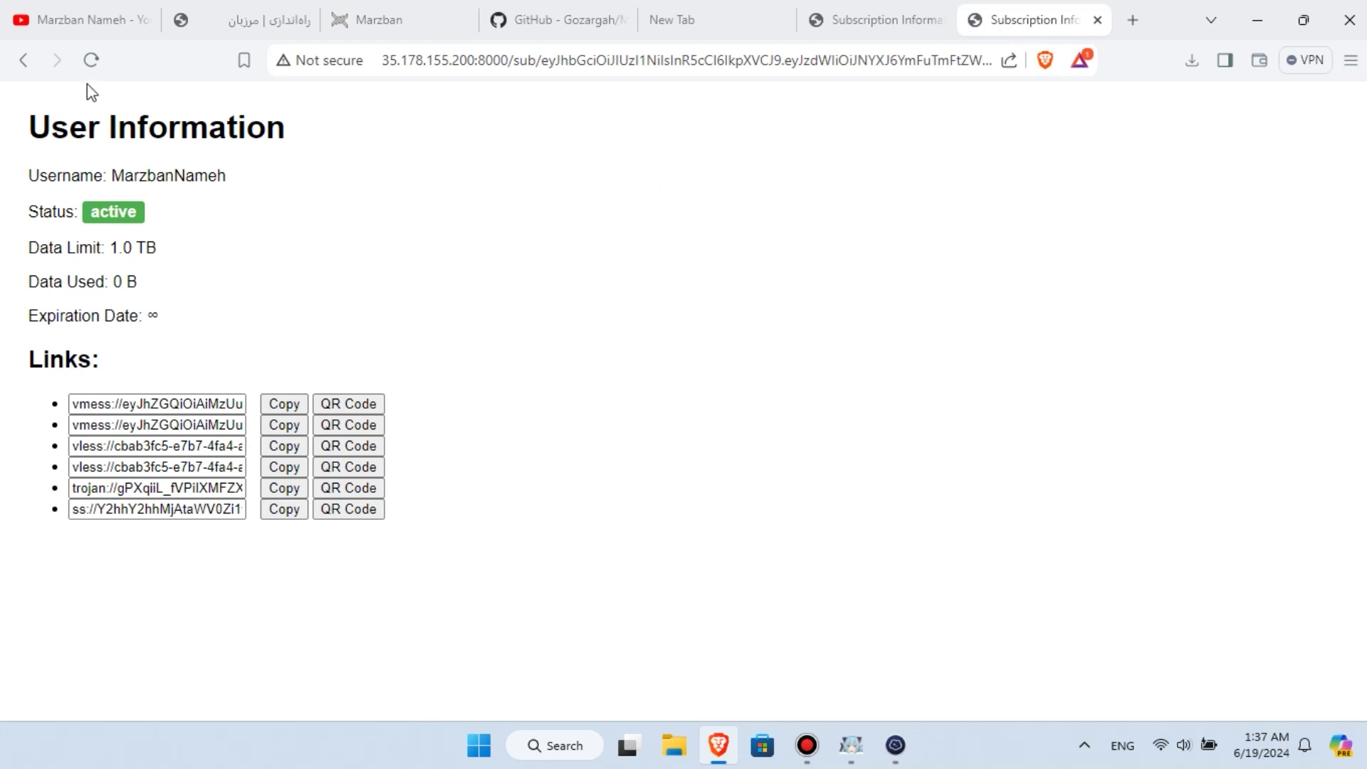
{"action": "left_click", "coordinate": [92, 60]}
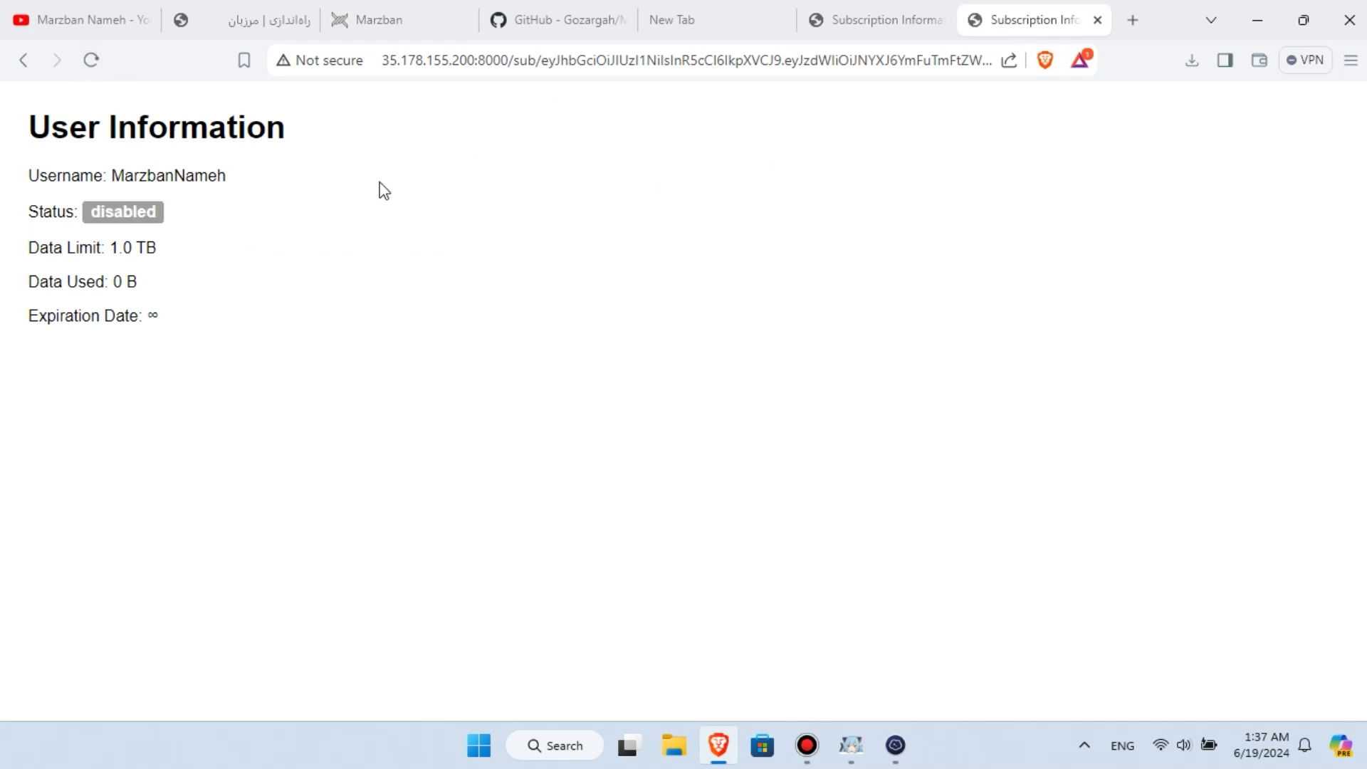
- Return to the dashboard, view the status filter options and toggle the users list's sorting by data usage
{"action": "left_click", "coordinate": [413, 29]}
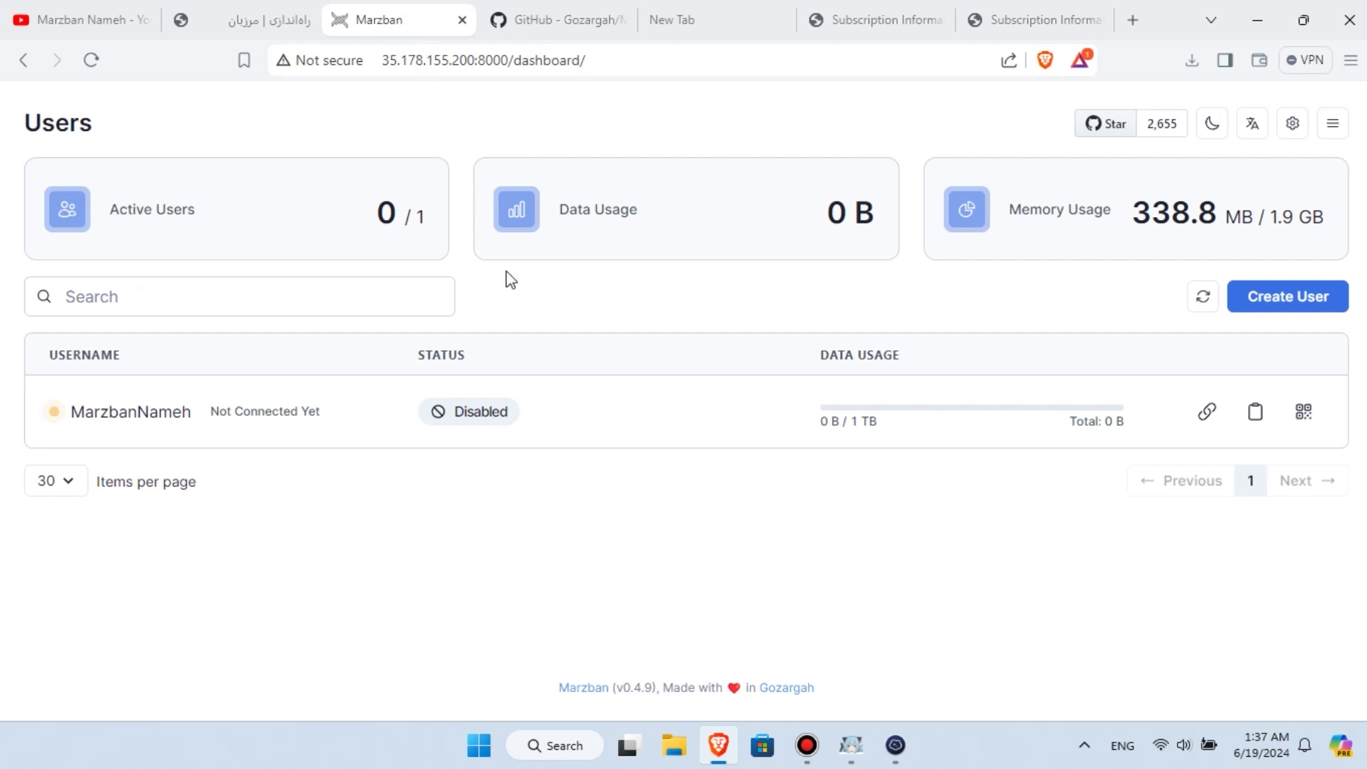
{"action": "left_click", "coordinate": [453, 362]}
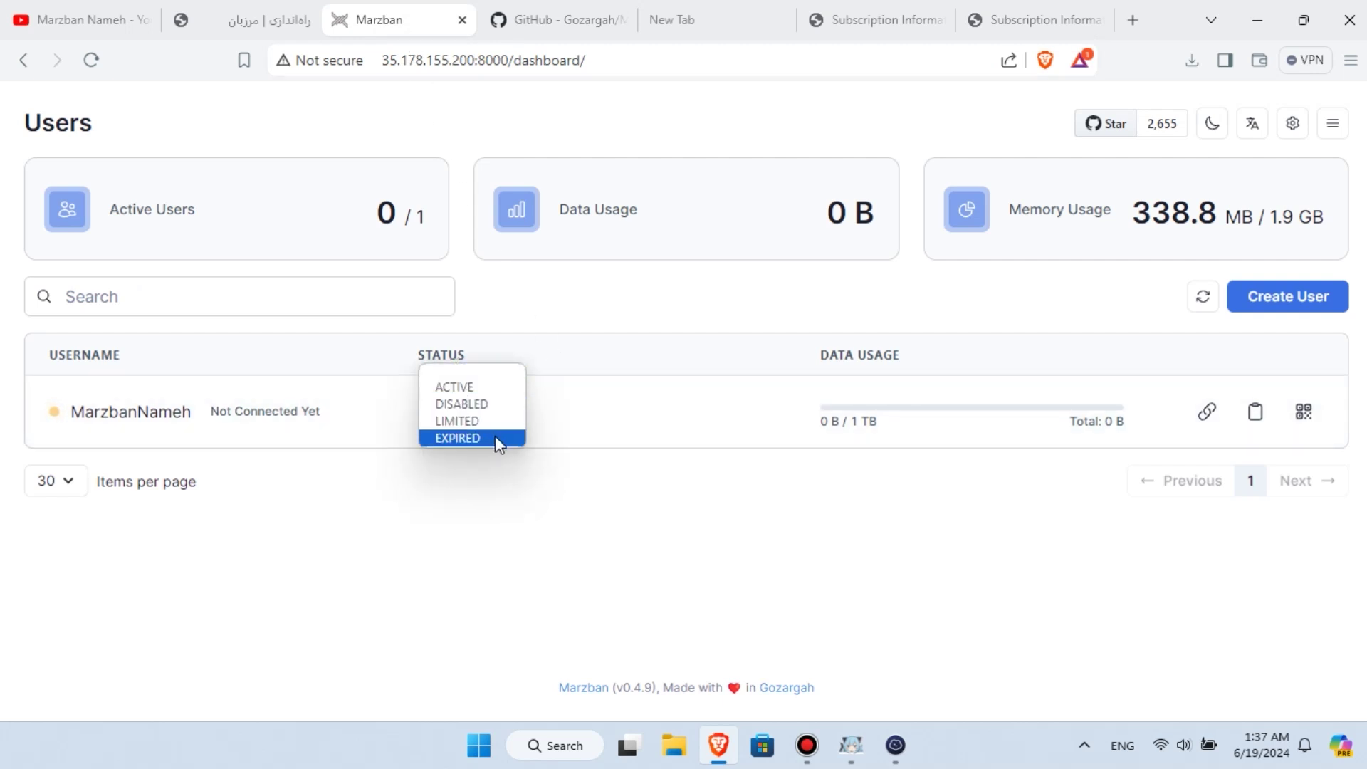
{"action": "left_click", "coordinate": [551, 447]}
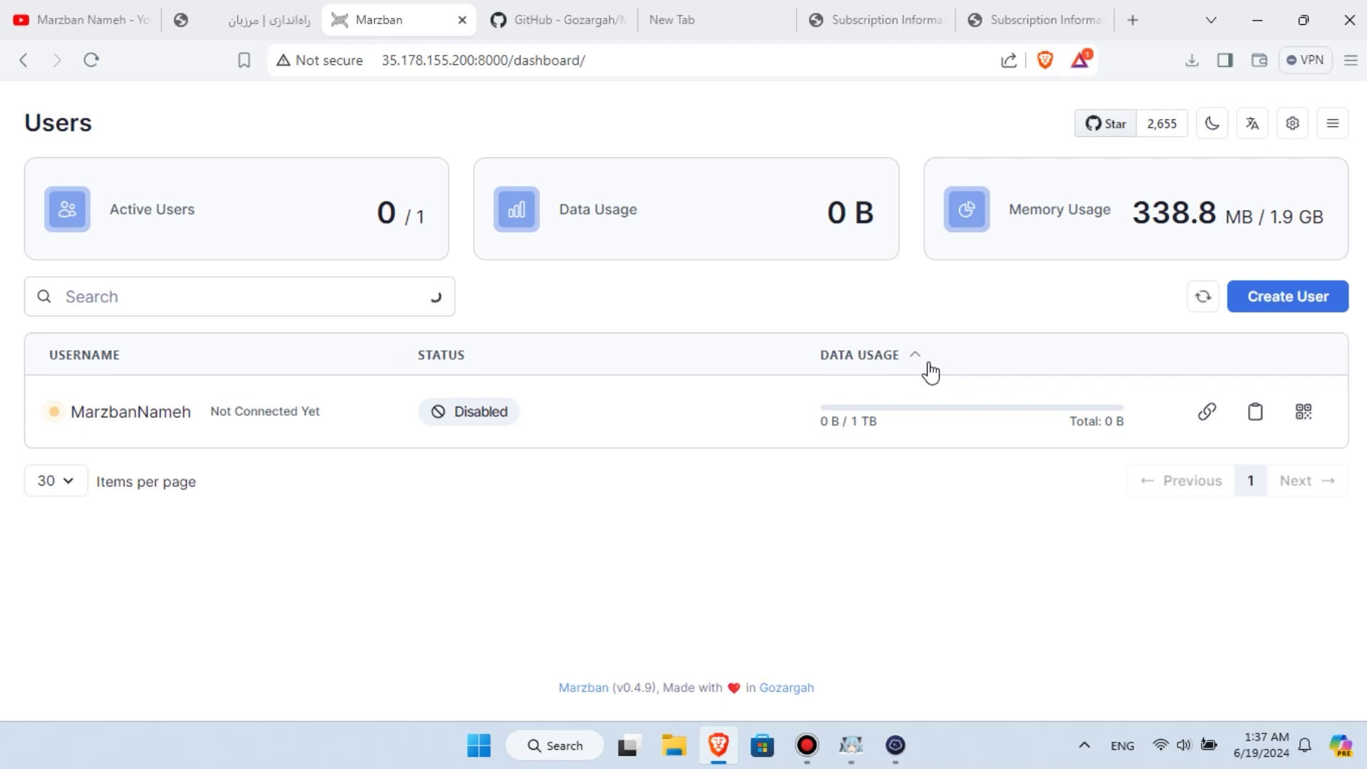
{"action": "left_click", "coordinate": [923, 366]}
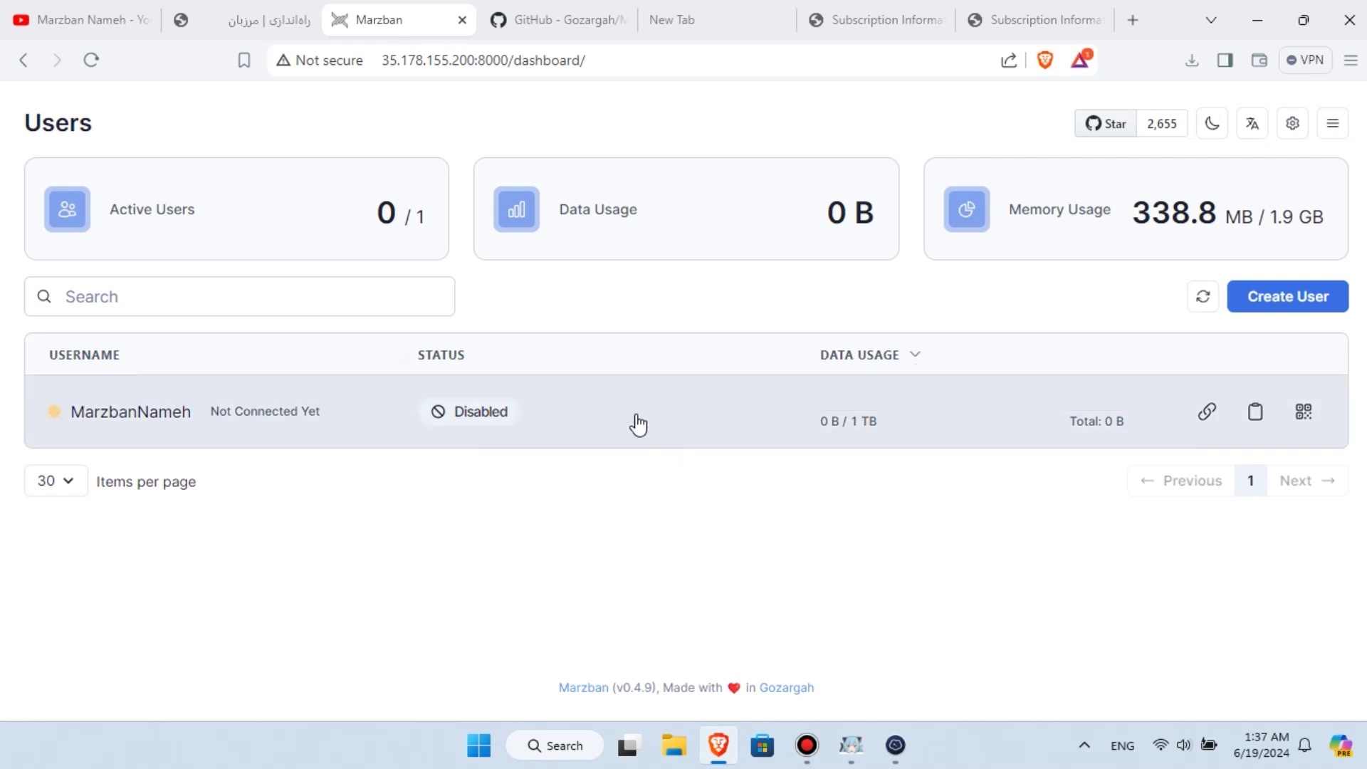
- Delete the user MarzbanNameh from the panel and confirm the deletion
{"action": "left_click", "coordinate": [638, 424]}
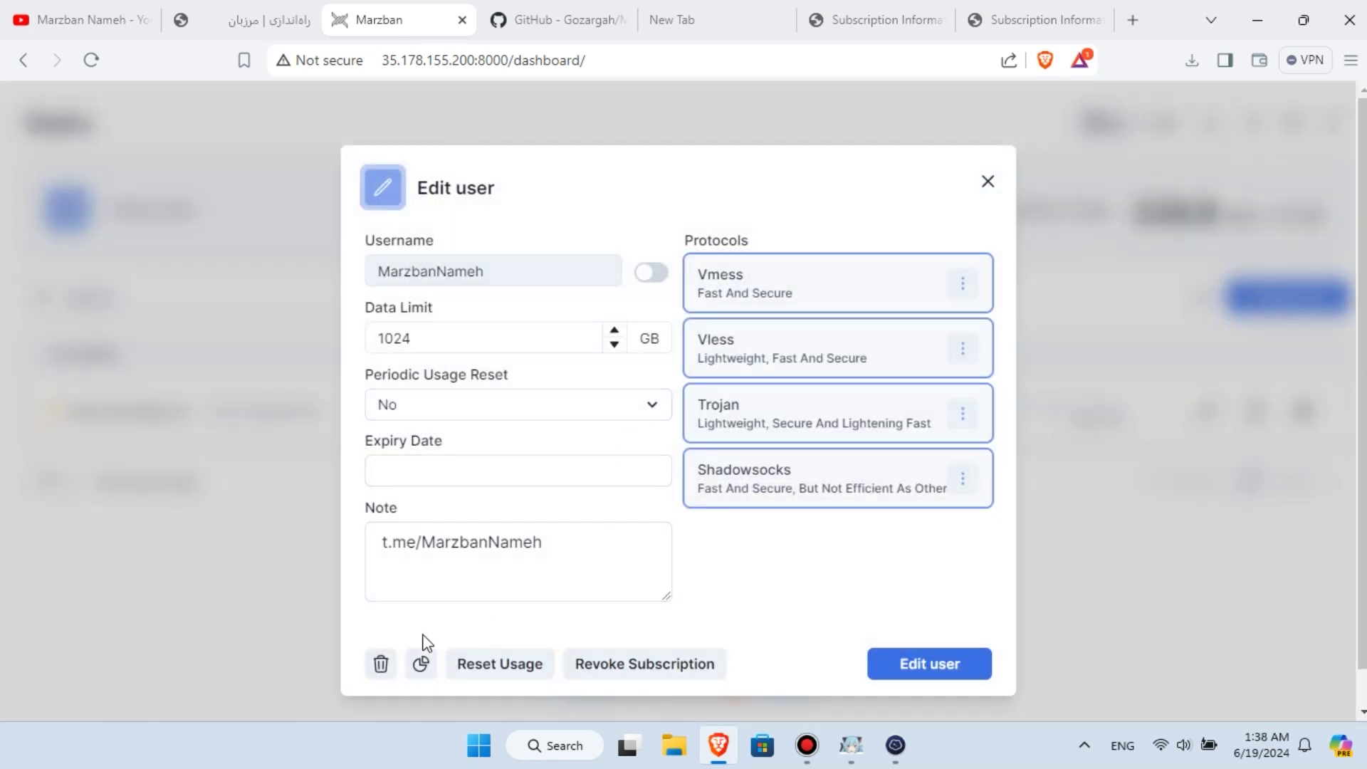
{"action": "left_click", "coordinate": [381, 664]}
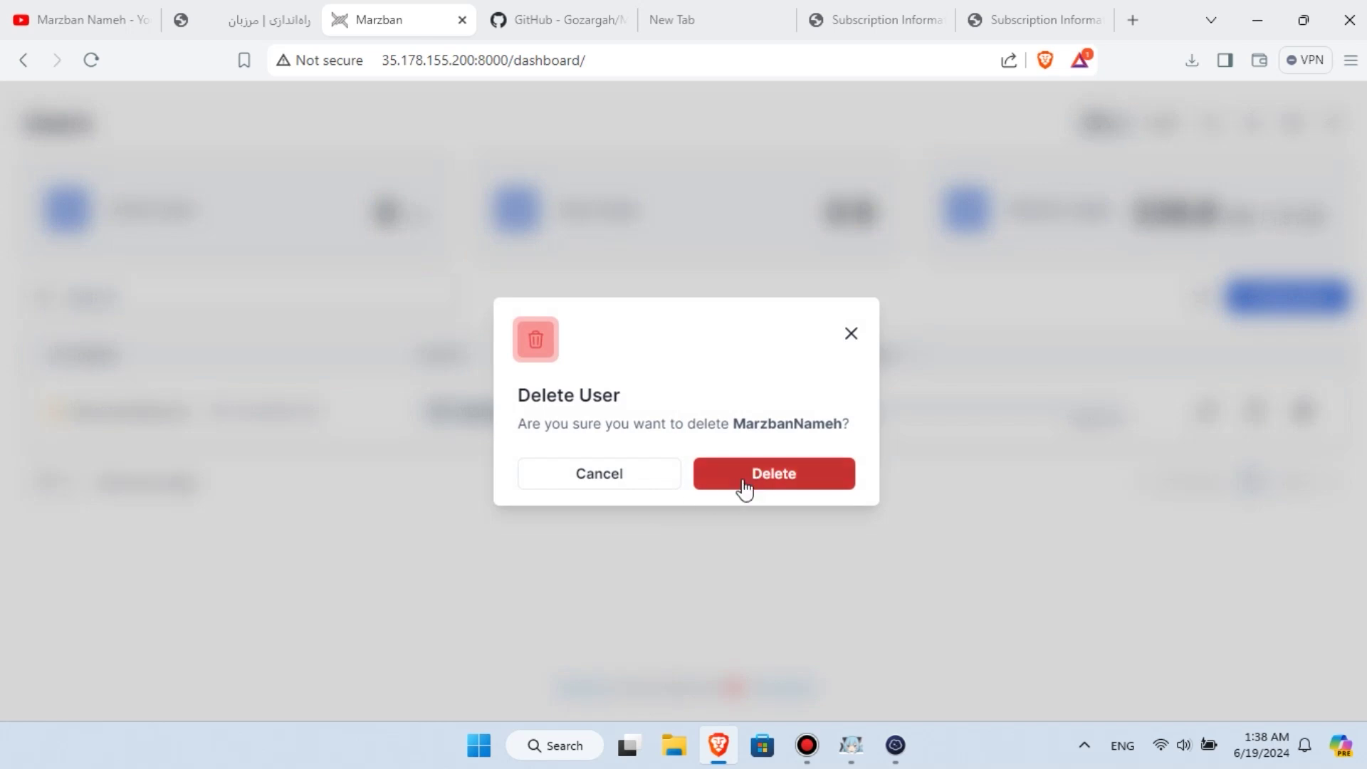
{"action": "left_click", "coordinate": [804, 484]}
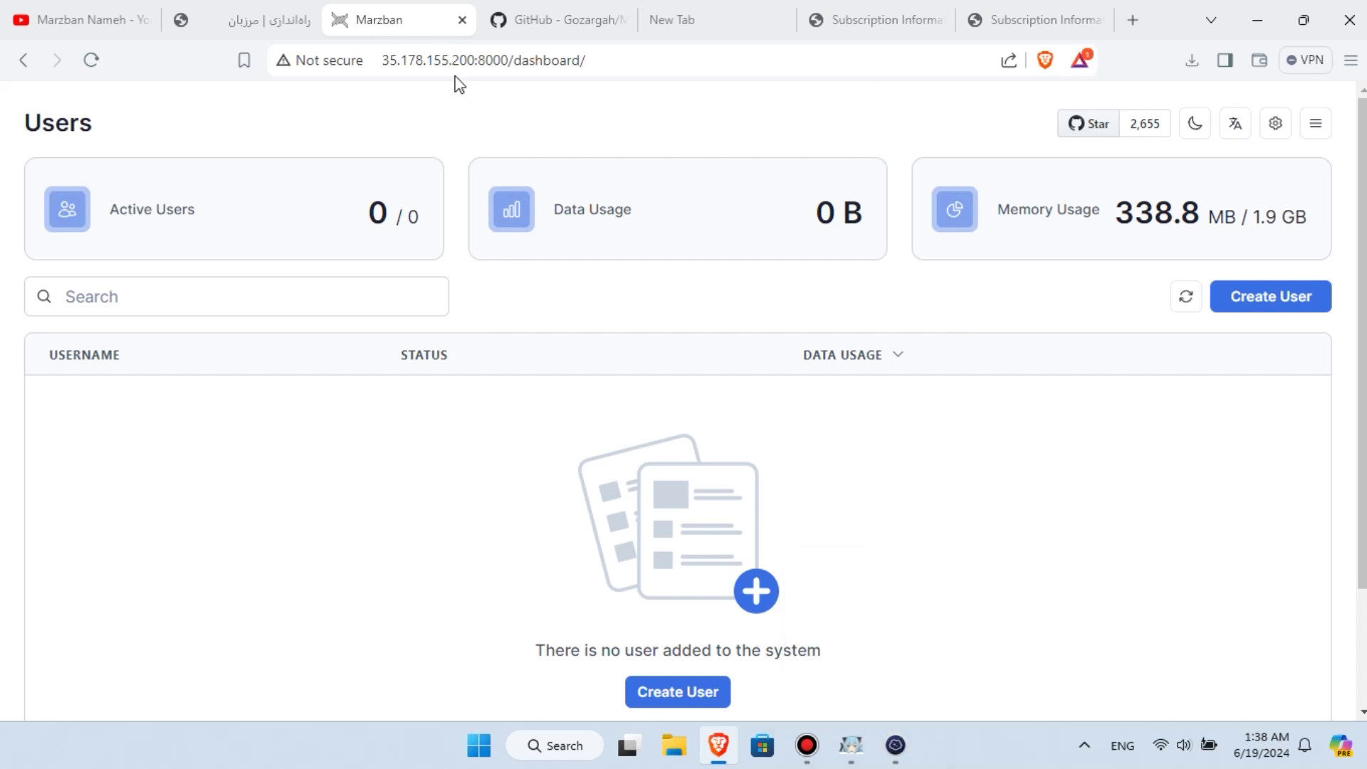
- Review the Marzban installation docs on the default dashboard address, changing settings in /opt/marzban/.env and restarting
{"action": "left_click", "coordinate": [278, 24]}
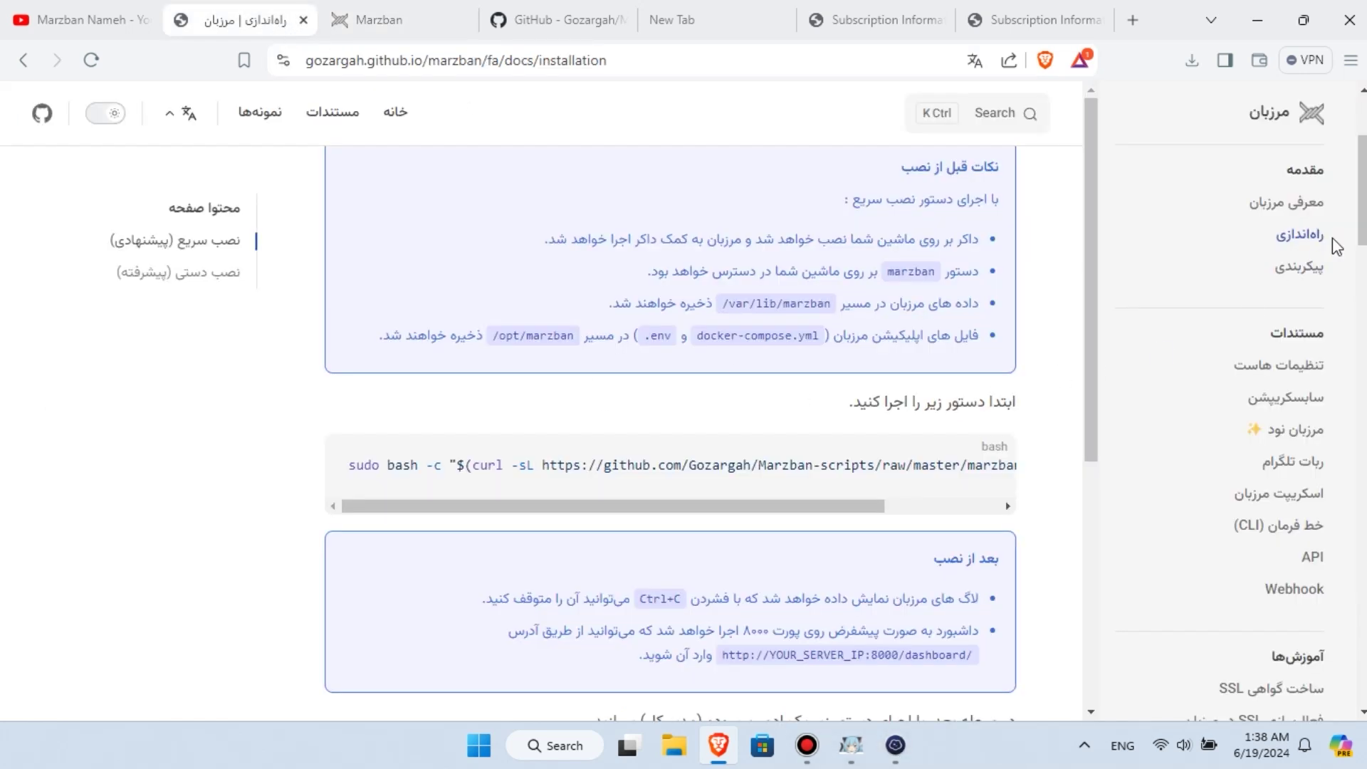
{"action": "scroll", "coordinate": [670, 434], "scroll_direction": "down", "scroll_amount": 1}
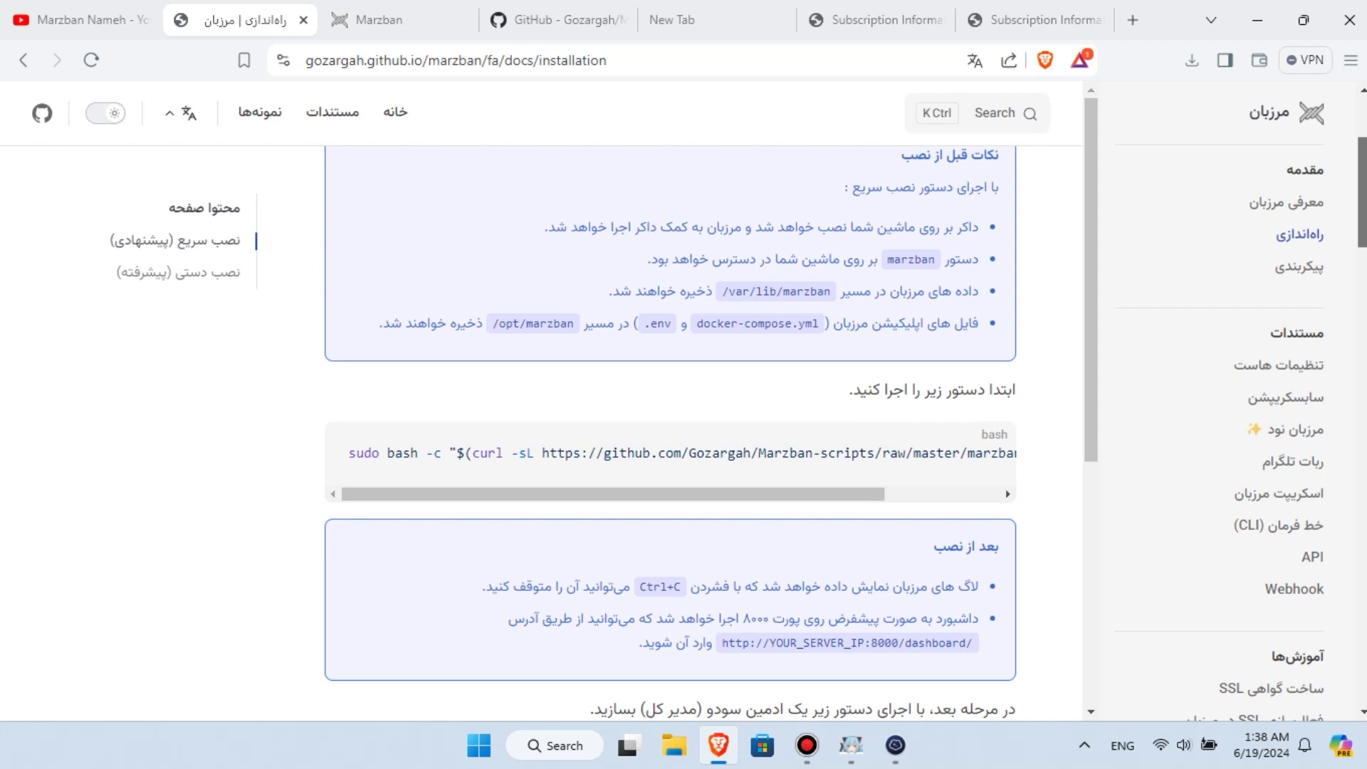
{"action": "scroll", "coordinate": [669, 434], "scroll_direction": "down", "scroll_amount": 6}
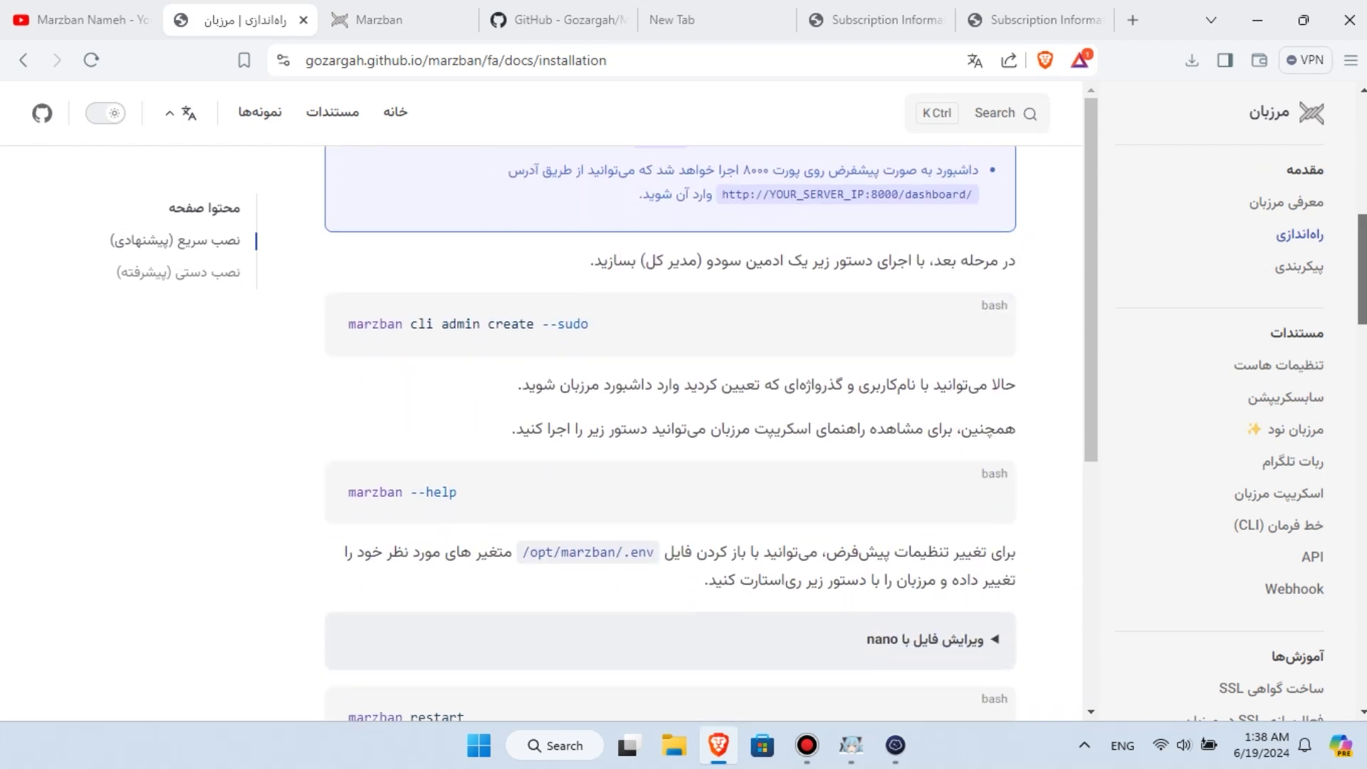
{"action": "scroll", "coordinate": [669, 435], "scroll_direction": "down", "scroll_amount": 4}
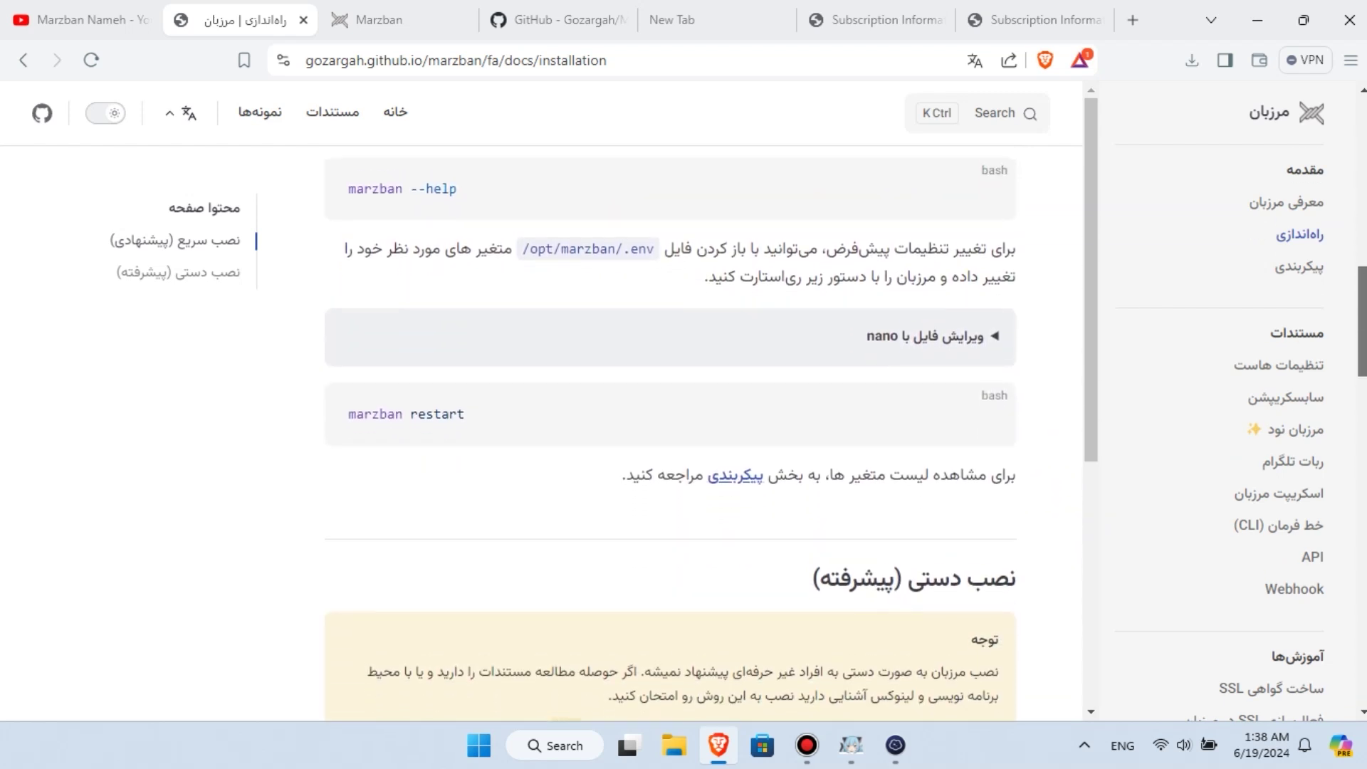
{"action": "scroll", "coordinate": [669, 435], "scroll_direction": "up", "scroll_amount": 5}
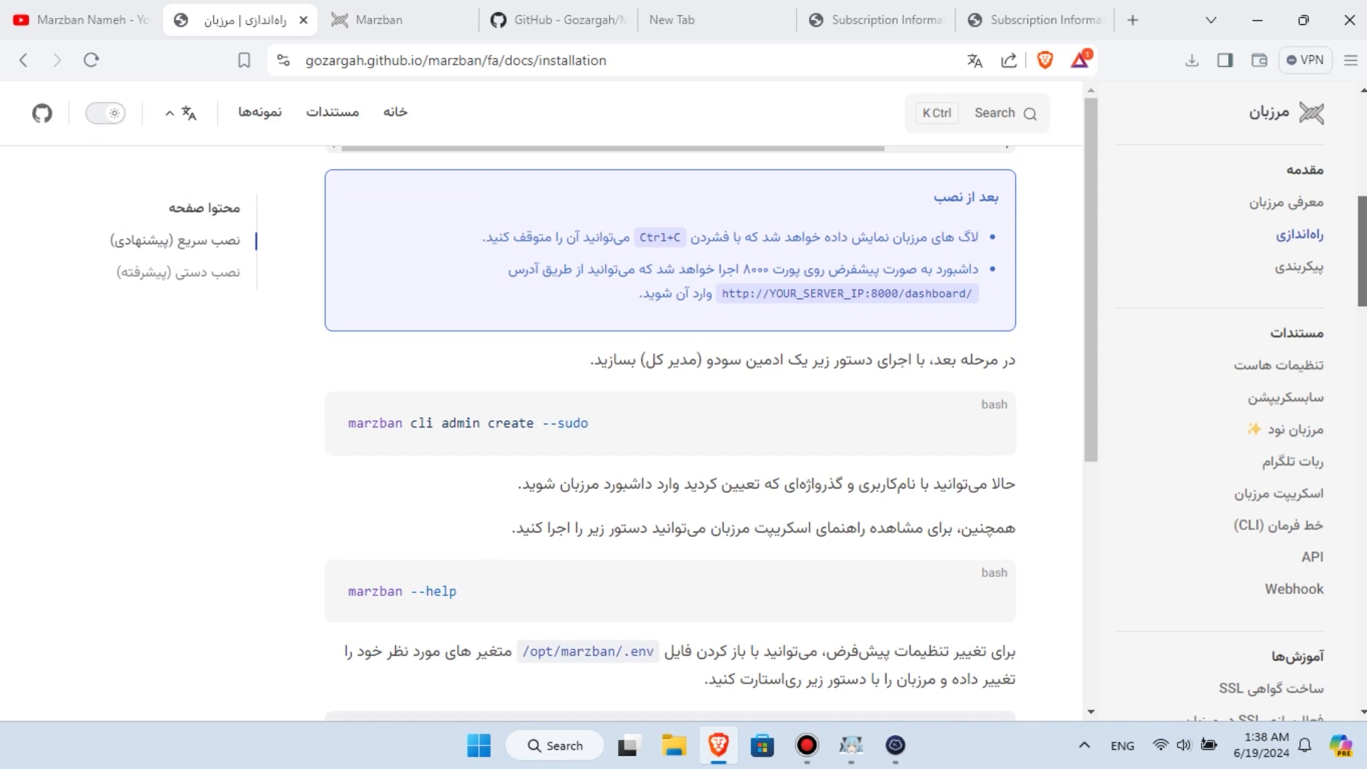
- Switch to the Termius SSH session, clear the terminal and change directory to /opt/marzban
{"action": "left_click", "coordinate": [896, 745]}
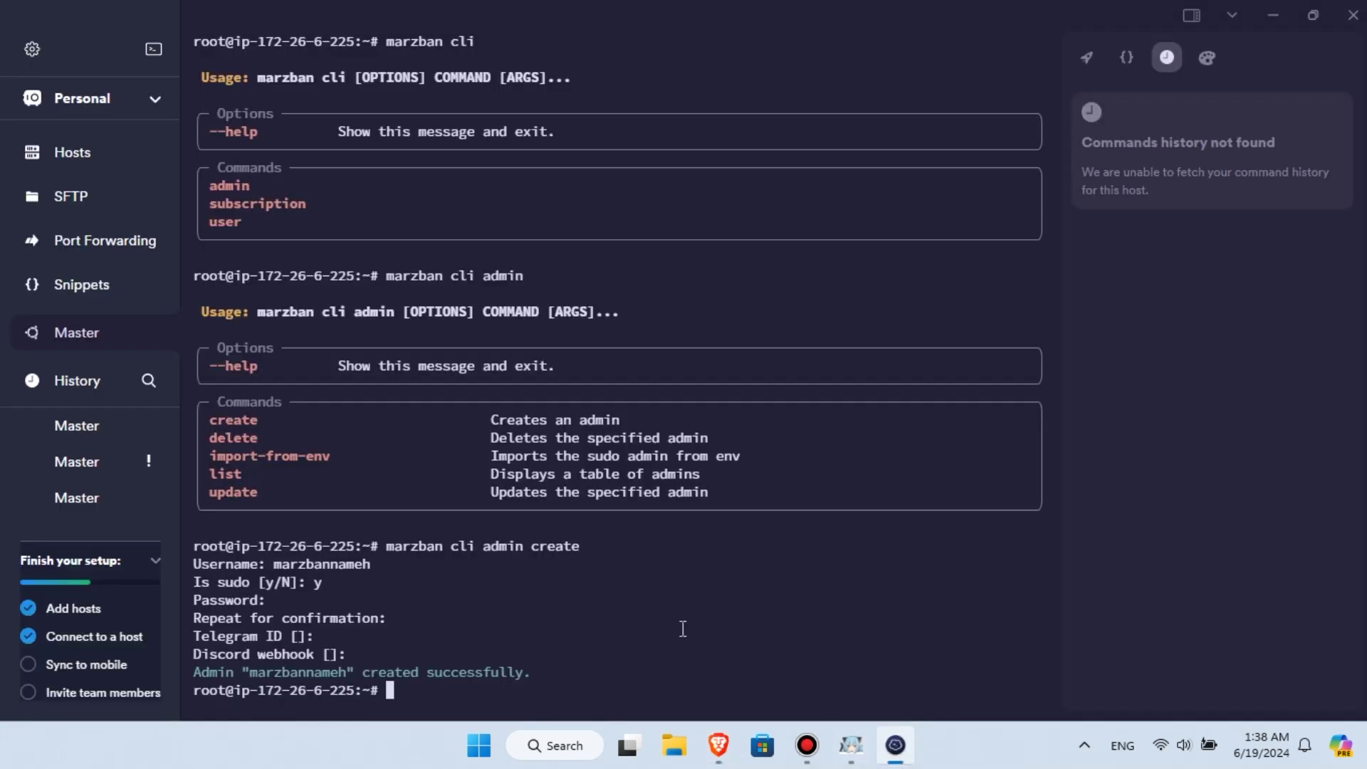
{"action": "type", "text": "clear"}
{"action": "key", "text": "Return"}
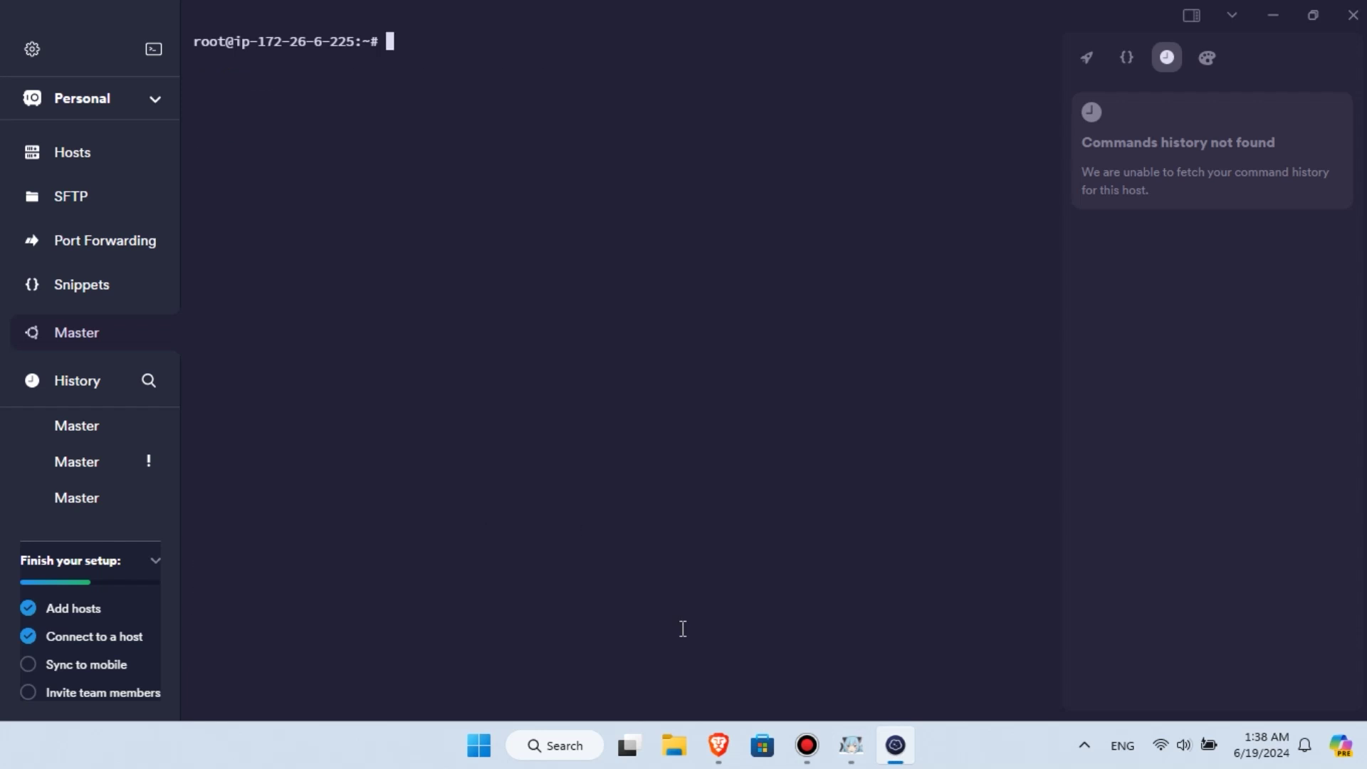
{"action": "type", "text": "cd .."}
{"action": "key", "text": "Return"}
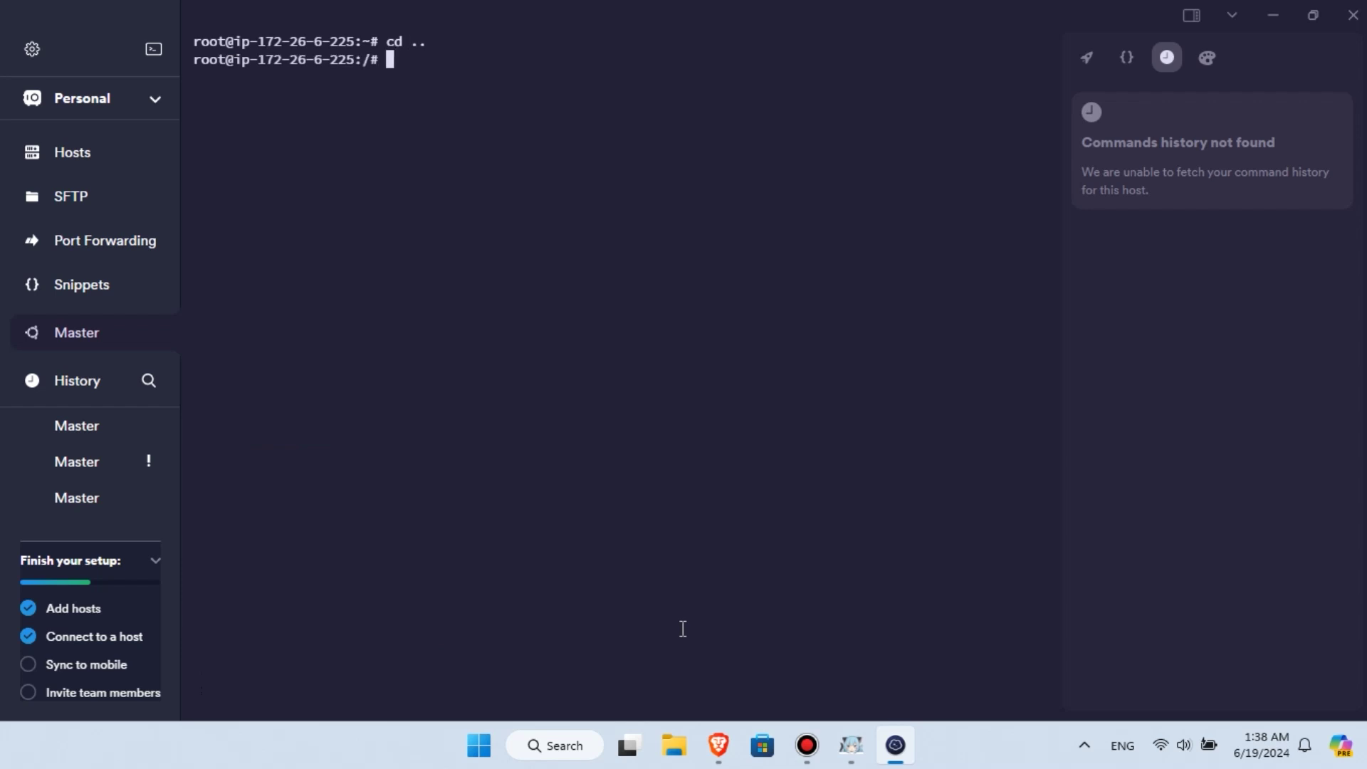
{"action": "type", "text": "cd opt"}
{"action": "key", "text": "Return"}
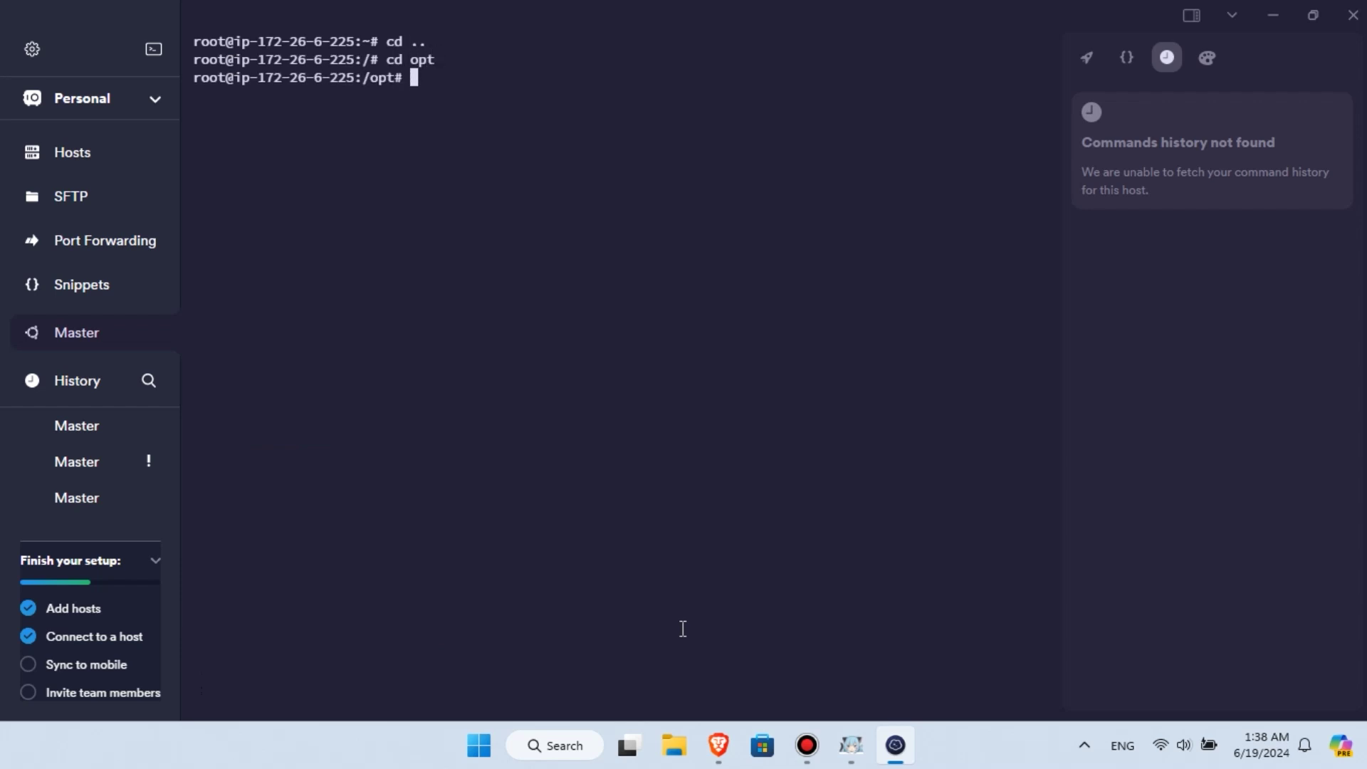
{"action": "type", "text": "cd marzban"}
{"action": "key", "text": "Return"}
- List the contents of /opt/marzban with ls, then with ls -a to include hidden files
{"action": "type", "text": "l"}
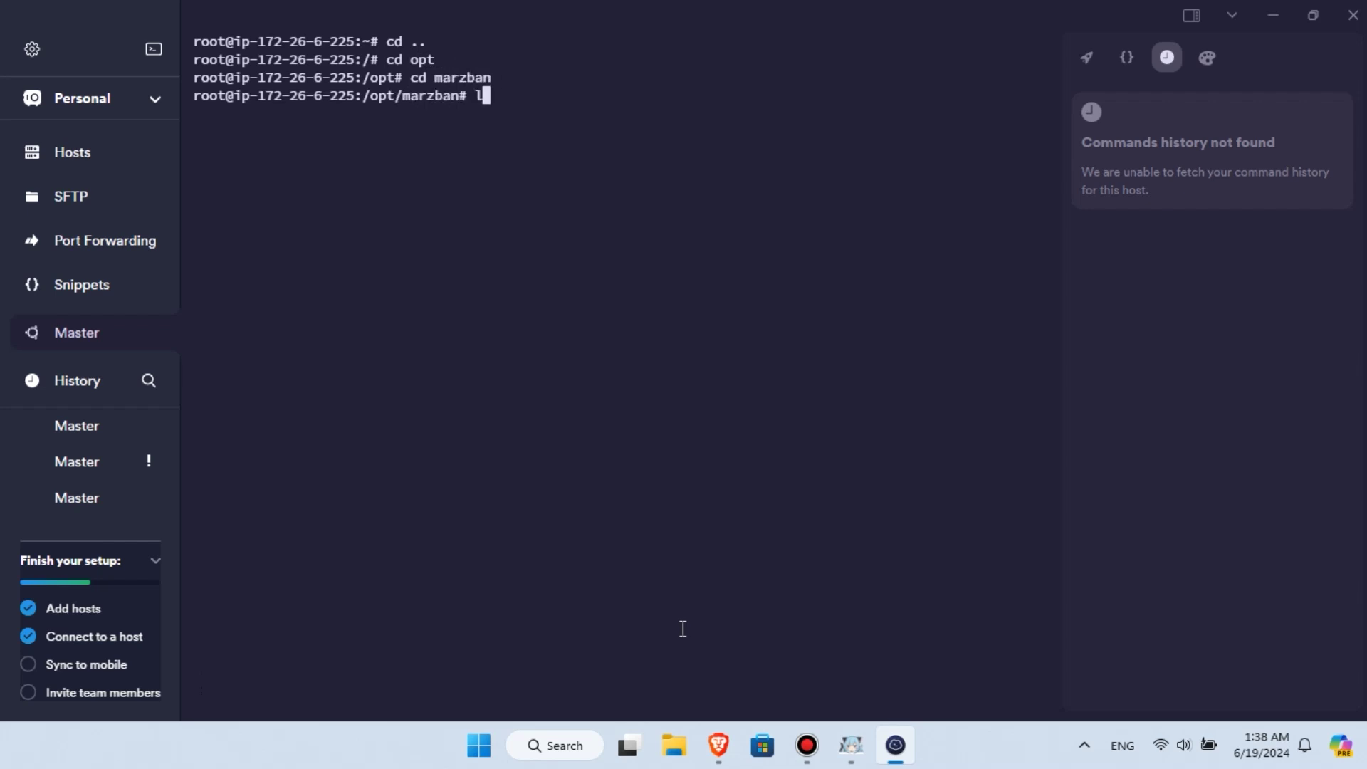
{"action": "type", "text": "s"}
{"action": "key", "text": "Return"}
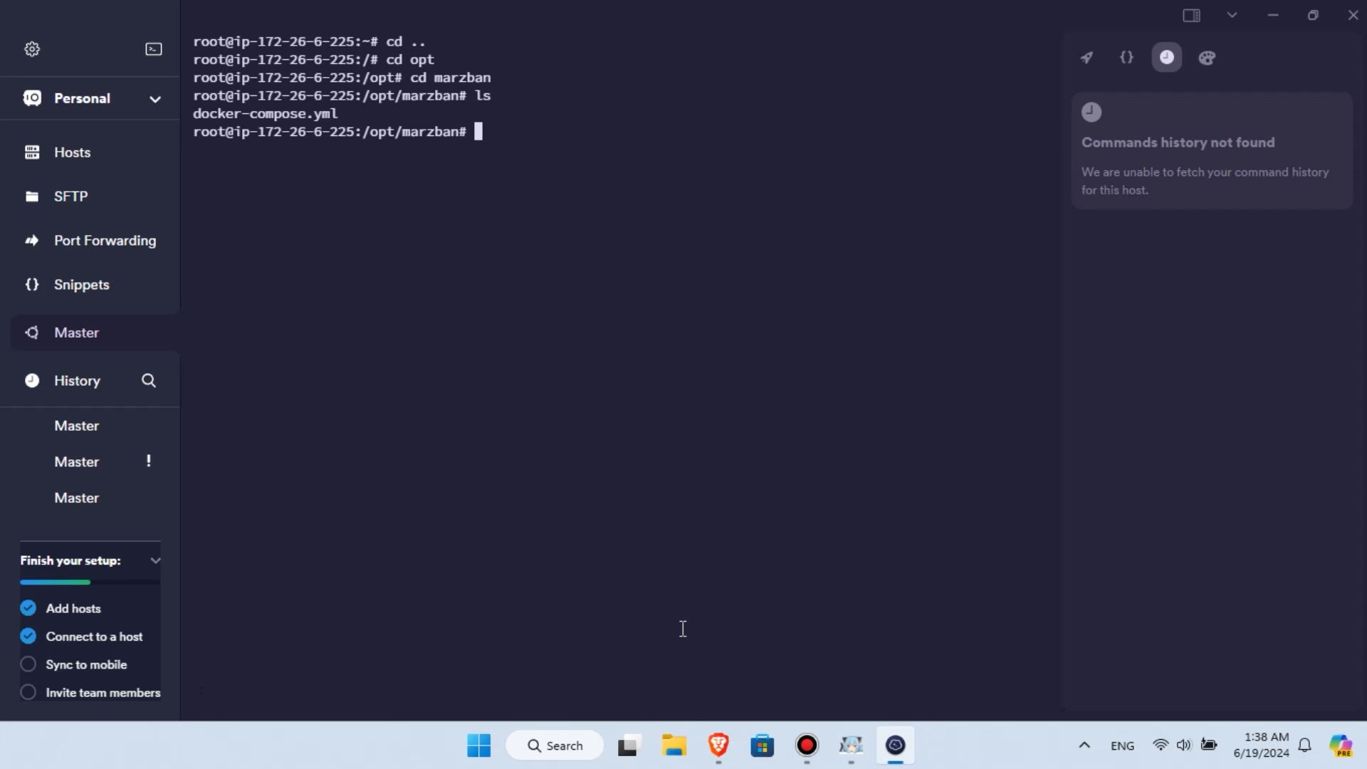
{"action": "type", "text": "ls -a"}
{"action": "key", "text": "Return"}
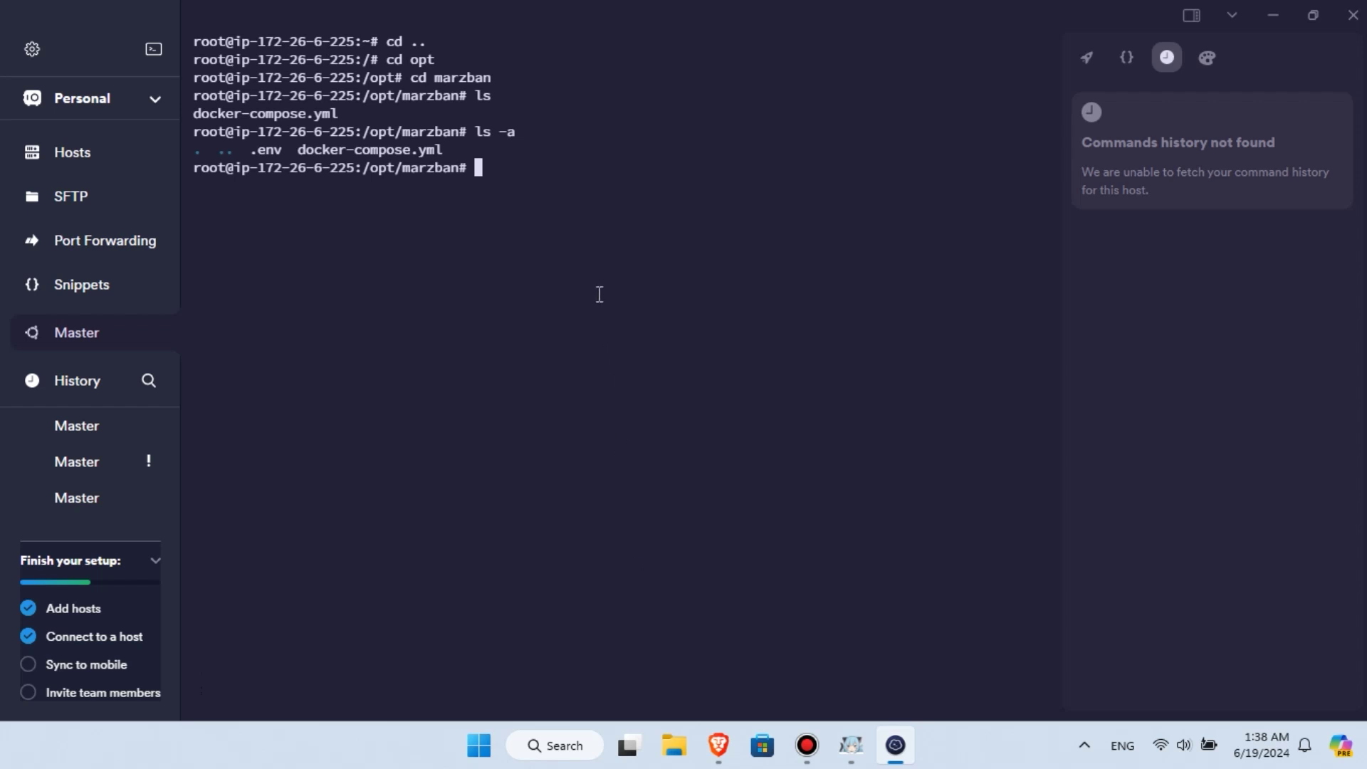
- Open the .env file in nano, copying its name from the directory listing
{"action": "type", "text": "nano"}
{"action": "left_click_drag", "start_coordinate": [285, 149], "coordinate": [255, 147]}
{"action": "right_click", "coordinate": [547, 155]}
{"action": "key", "text": "Return"}
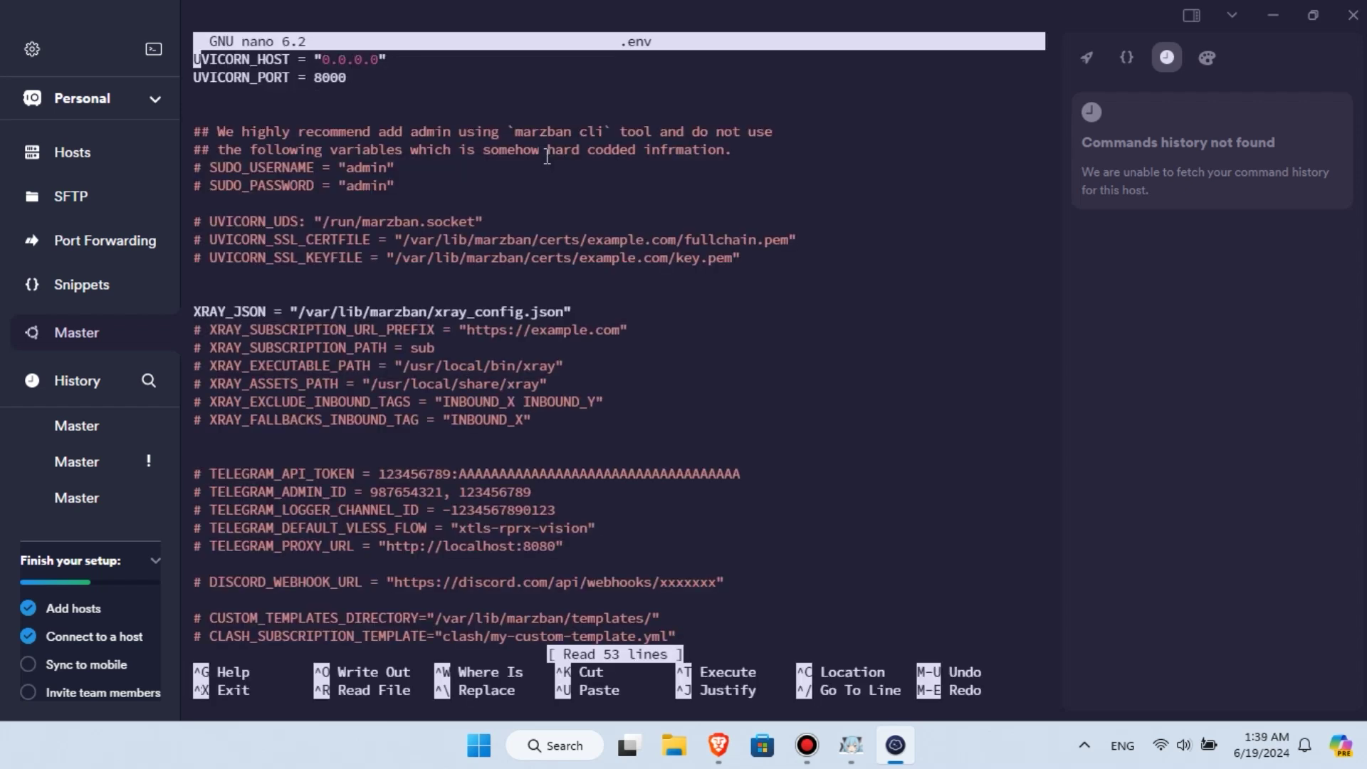
- Examine the Uvicorn, sudo admin, SSL certificate, Xray and Telegram variables in the .env file
{"action": "key", "text": "Down"}
{"action": "key", "text": "Down"}
{"action": "key", "text": "Down"}
{"action": "key", "text": "Down"}
{"action": "key", "text": "Down"}
{"action": "key", "text": "Down"}
{"action": "key", "text": "Down"}
{"action": "key", "text": "Down"}
{"action": "key", "text": "Down"}
{"action": "key", "text": "Down"}
{"action": "left_click", "coordinate": [286, 239]}
{"action": "key", "text": "Down"}
{"action": "key", "text": "Down"}
{"action": "key", "text": "Down"}
{"action": "key", "text": "Down"}
{"action": "key", "text": "Down"}
{"action": "key", "text": "Down"}
{"action": "key", "text": "Down"}
{"action": "key", "text": "Down"}
{"action": "key", "text": "Down"}
{"action": "key", "text": "Down"}
{"action": "key", "text": "Down"}
{"action": "key", "text": "Down"}
{"action": "key", "text": "Down"}
{"action": "key", "text": "Down"}
{"action": "key", "text": "Down"}
{"action": "key", "text": "Down"}
{"action": "key", "text": "Down"}
{"action": "key", "text": "Down"}
{"action": "key", "text": "Down"}
{"action": "key", "text": "Down"}
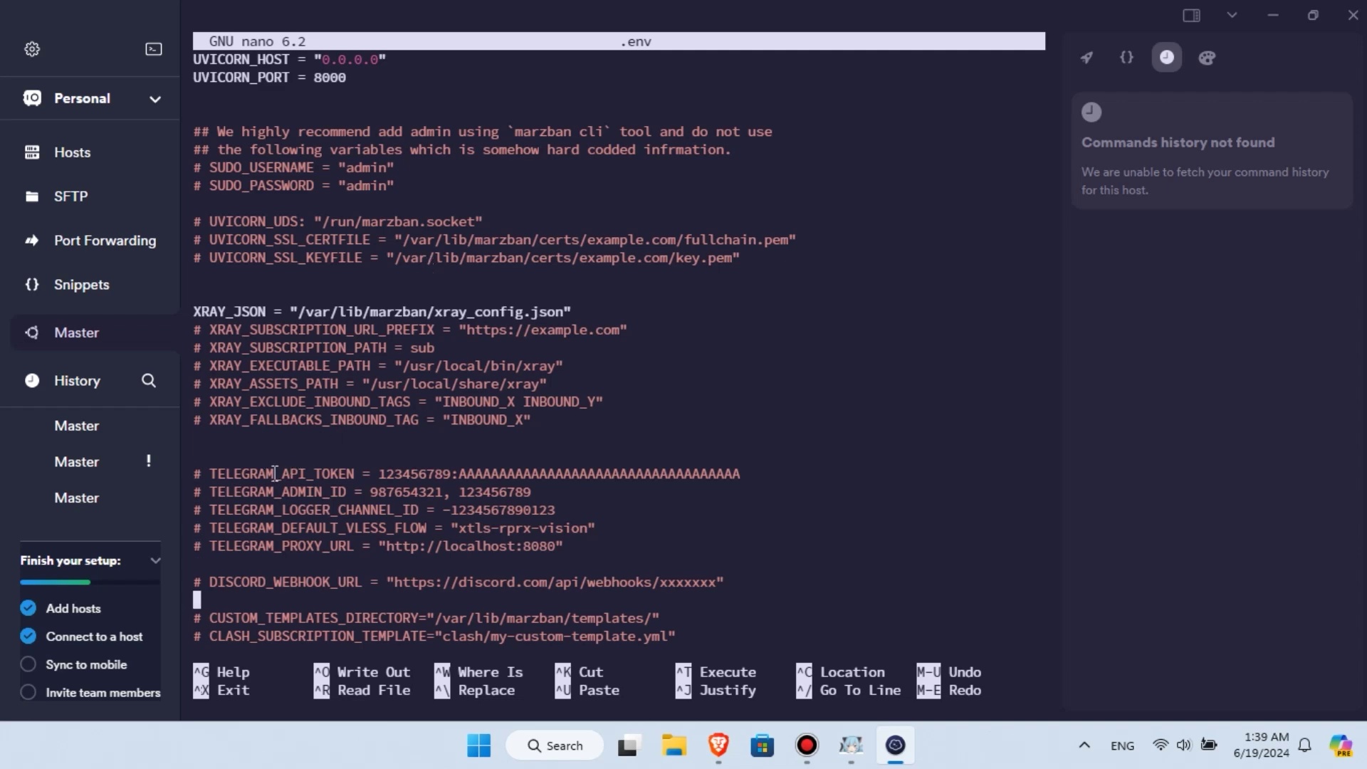
- Examine the remaining .env variables from TELEGRAM_API_TOKEN to the end, highlighting the SQLALCHEMY_DATABASE_URL line
{"action": "left_click_drag", "start_coordinate": [275, 474], "coordinate": [208, 474]}
{"action": "key", "text": "Down"}
{"action": "key", "text": "Down"}
{"action": "key", "text": "Down"}
{"action": "key", "text": "Down"}
{"action": "key", "text": "Down"}
{"action": "key", "text": "Down"}
{"action": "key", "text": "Down"}
{"action": "key", "text": "Down"}
{"action": "key", "text": "Down"}
{"action": "key", "text": "Down"}
{"action": "key", "text": "Down"}
{"action": "key", "text": "Down"}
{"action": "key", "text": "Down"}
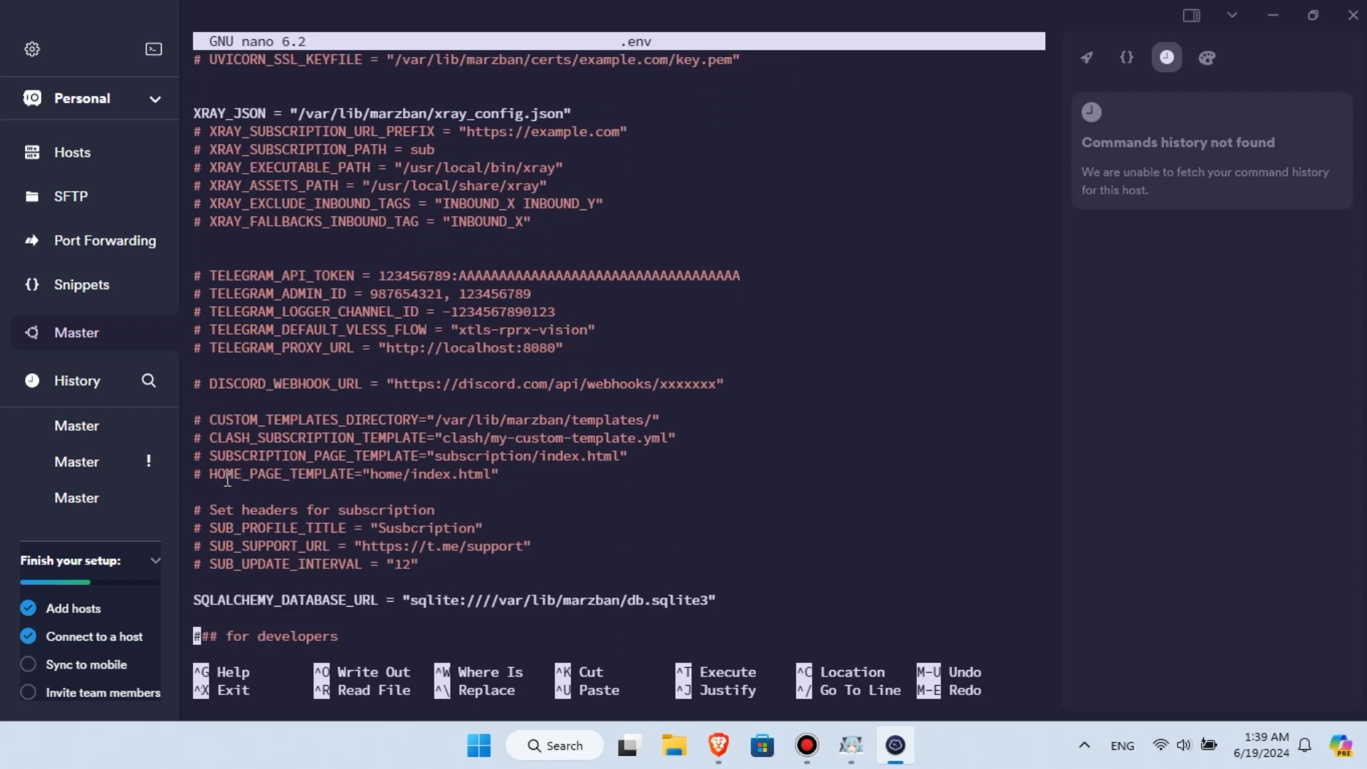
{"action": "key", "text": "Down"}
{"action": "key", "text": "Down"}
{"action": "key", "text": "Down"}
{"action": "key", "text": "Down"}
{"action": "key", "text": "Down"}
{"action": "key", "text": "Down"}
{"action": "key", "text": "Down"}
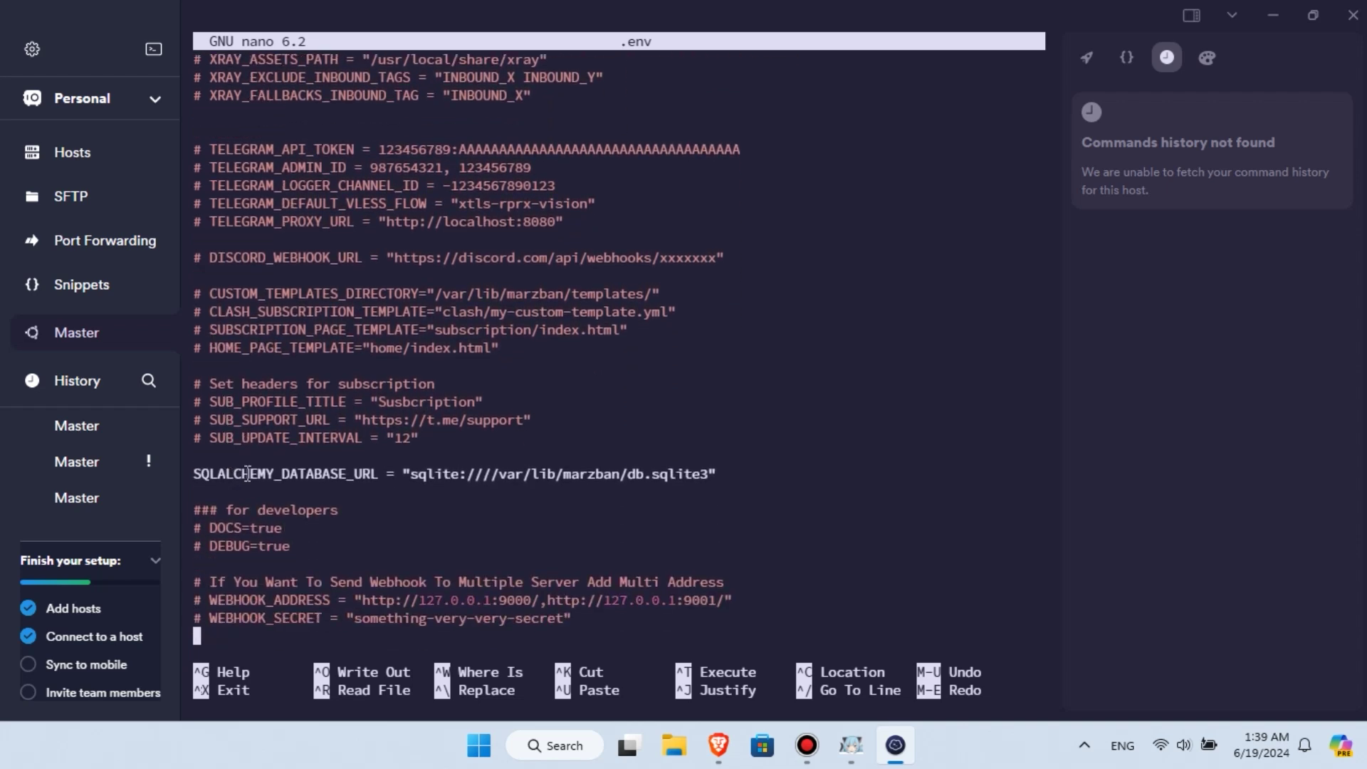
{"action": "key", "text": "Down"}
{"action": "left_click_drag", "start_coordinate": [722, 455], "coordinate": [196, 459]}
{"action": "left_click", "coordinate": [212, 459]}
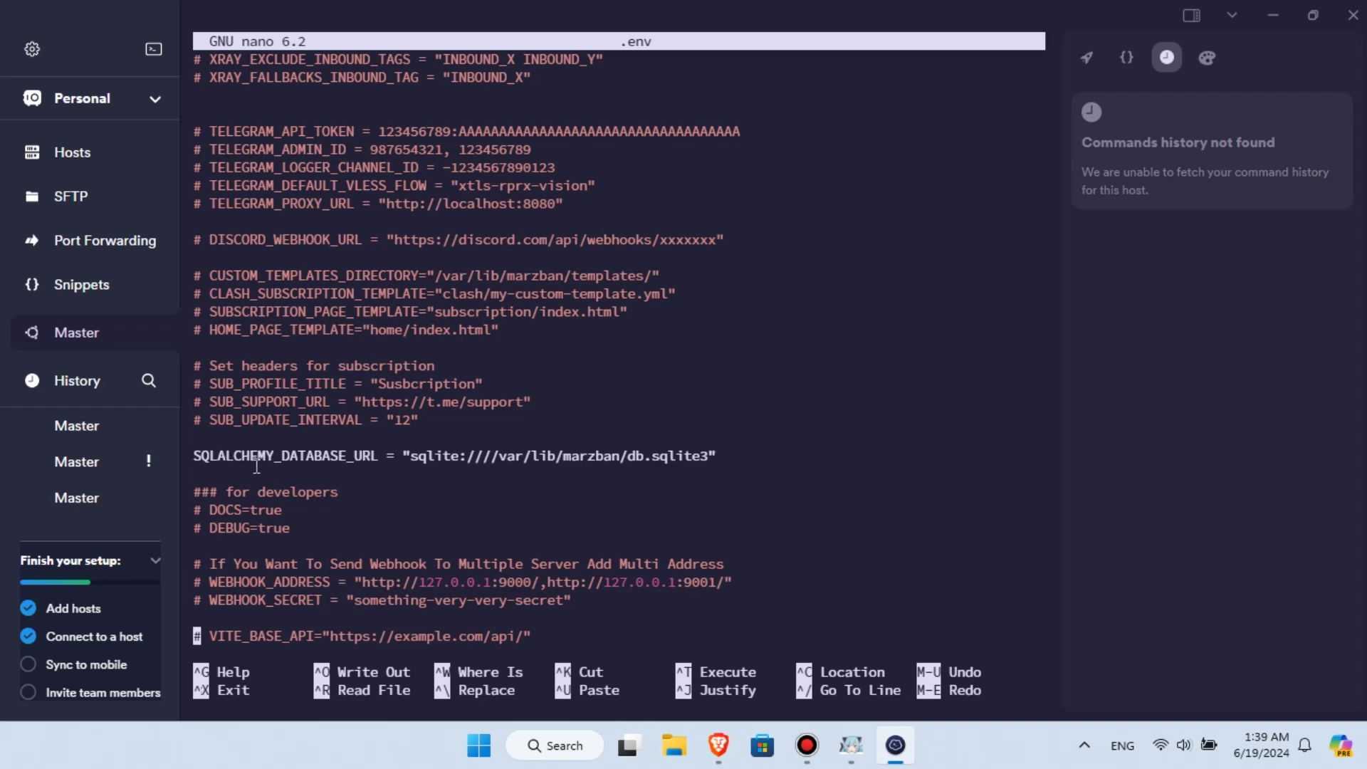
{"action": "key", "text": "Down"}
{"action": "key", "text": "Down"}
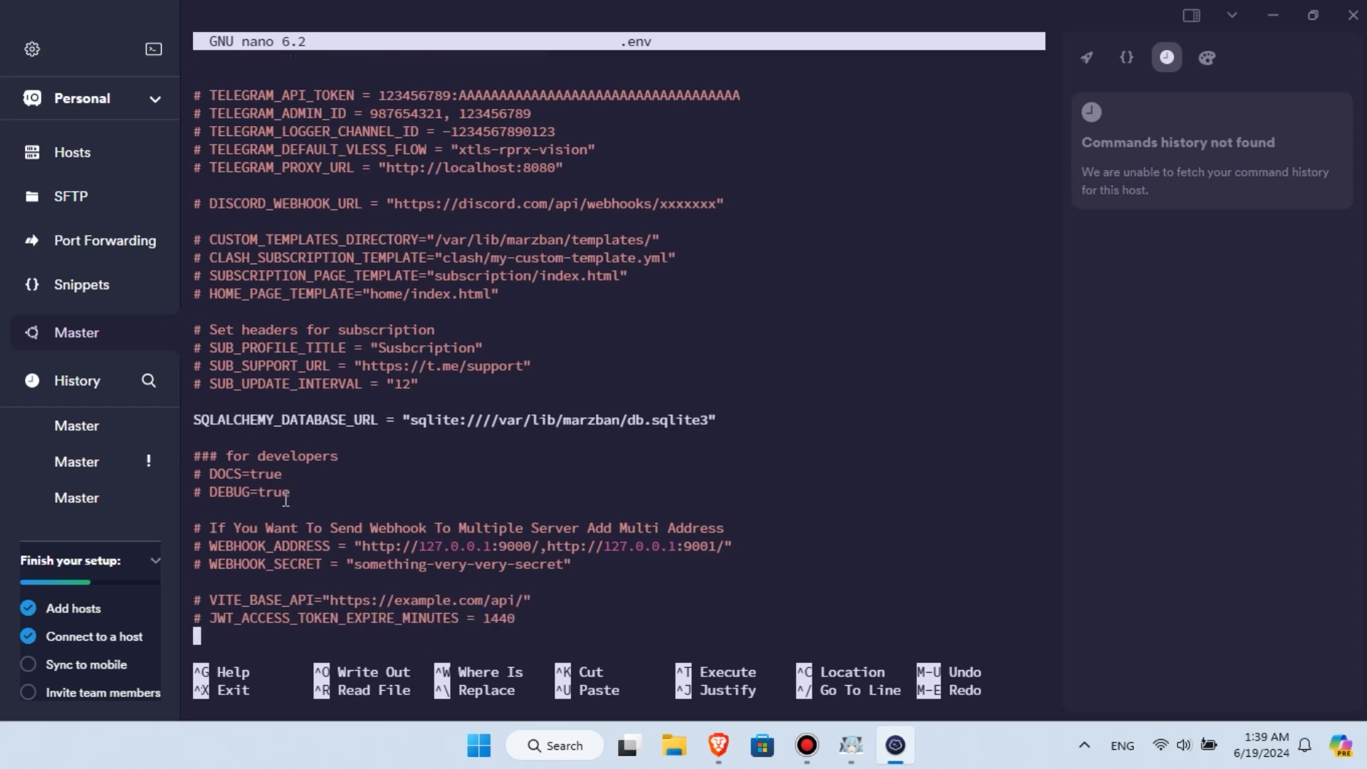
- Uncomment the DOCS=true line in the developers section of the .env file
{"action": "key", "text": "Up"}
{"action": "key", "text": "Up"}
{"action": "key", "text": "Up"}
{"action": "key", "text": "Up"}
{"action": "key", "text": "Up"}
{"action": "key", "text": "Up"}
{"action": "key", "text": "Up"}
{"action": "key", "text": "Up"}
{"action": "key", "text": "Up"}
{"action": "key", "text": "Right"}
{"action": "key", "text": "Right"}
{"action": "key", "text": "BackSpace"}
{"action": "key", "text": "BackSpace"}
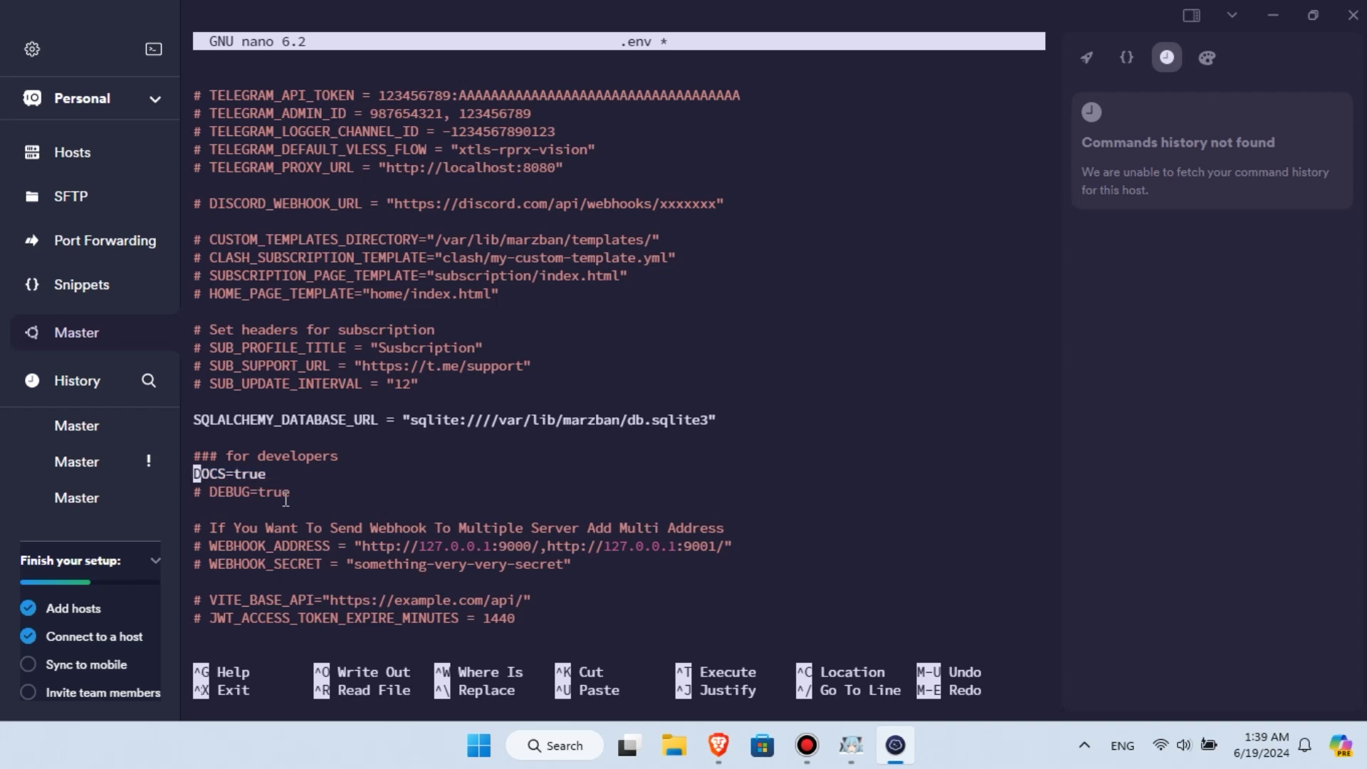
- Set UVICORN_PORT to 8443, save the .env file and exit nano
{"action": "key", "text": "Up"}
{"action": "key", "text": "Up"}
{"action": "key", "text": "Up"}
{"action": "key", "text": "Up"}
{"action": "key", "text": "Up"}
{"action": "key", "text": "Up"}
{"action": "key", "text": "Up"}
{"action": "key", "text": "Up"}
{"action": "key", "text": "Up"}
{"action": "key", "text": "Up"}
{"action": "key", "text": "Up"}
{"action": "key", "text": "Up"}
{"action": "key", "text": "Up"}
{"action": "key", "text": "Up"}
{"action": "key", "text": "Up"}
{"action": "key", "text": "Up"}
{"action": "key", "text": "Up"}
{"action": "key", "text": "Up"}
{"action": "key", "text": "Up"}
{"action": "key", "text": "Up"}
{"action": "key", "text": "Down"}
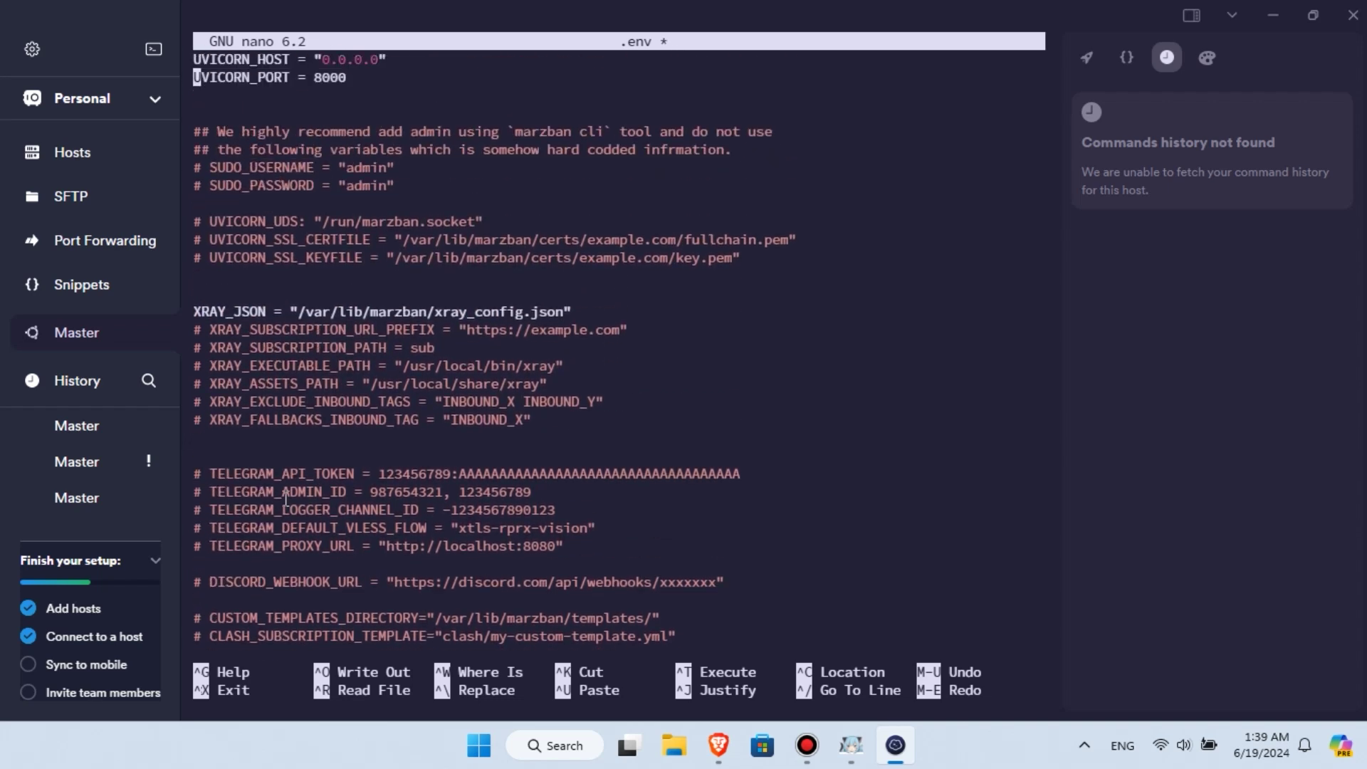
{"action": "key", "text": "Right"}
{"action": "key", "text": "Right"}
{"action": "key", "text": "Right"}
{"action": "key", "text": "Right"}
{"action": "key", "text": "Right"}
{"action": "key", "text": "Right"}
{"action": "key", "text": "Right"}
{"action": "key", "text": "Right"}
{"action": "key", "text": "Right"}
{"action": "key", "text": "Right"}
{"action": "key", "text": "Right"}
{"action": "key", "text": "Right"}
{"action": "key", "text": "Right"}
{"action": "key", "text": "Right"}
{"action": "key", "text": "Right"}
{"action": "key", "text": "Right"}
{"action": "key", "text": "Right"}
{"action": "key", "text": "Right"}
{"action": "key", "text": "Right"}
{"action": "key", "text": "BackSpace"}
{"action": "key", "text": "BackSpace"}
{"action": "key", "text": "BackSpace"}
{"action": "type", "text": "443"}
{"action": "key", "text": "ctrl+o"}
{"action": "key", "text": "Return"}
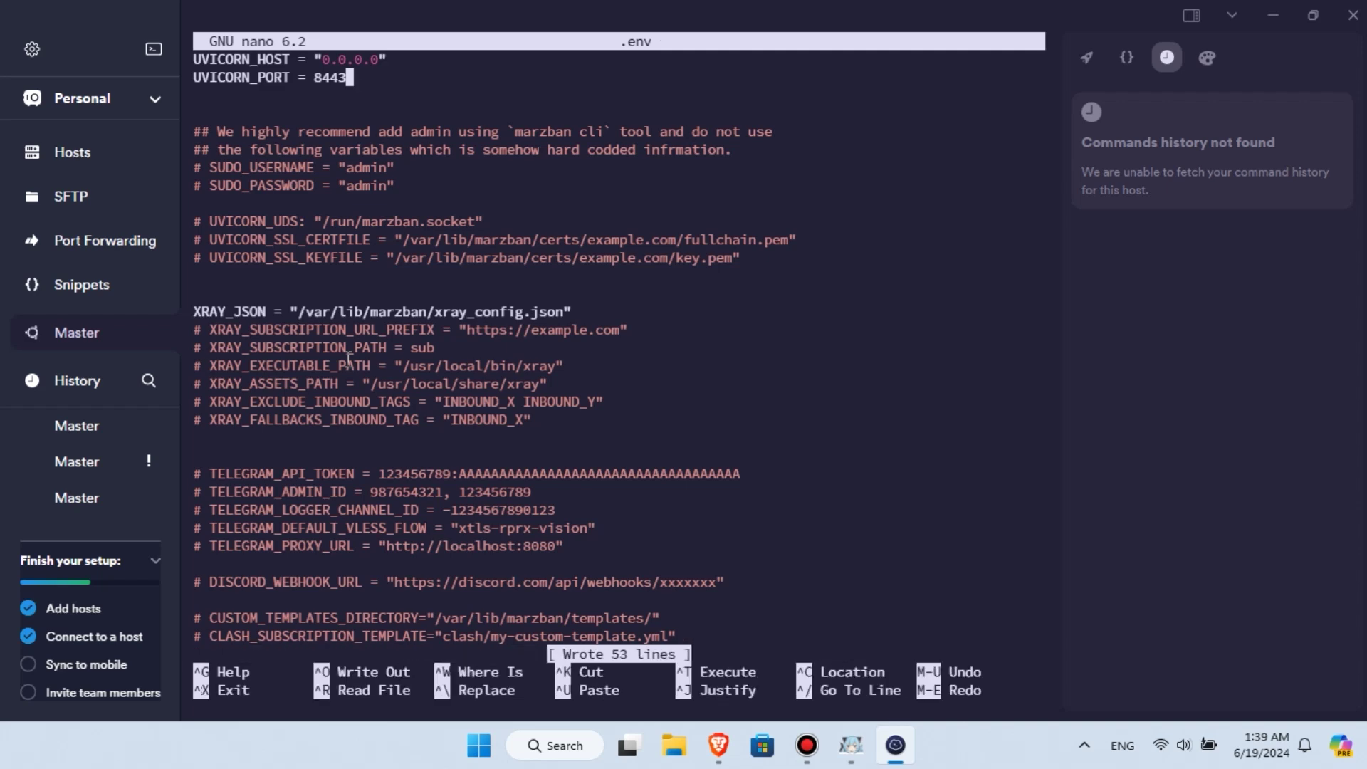
{"action": "key", "text": "ctrl+x"}
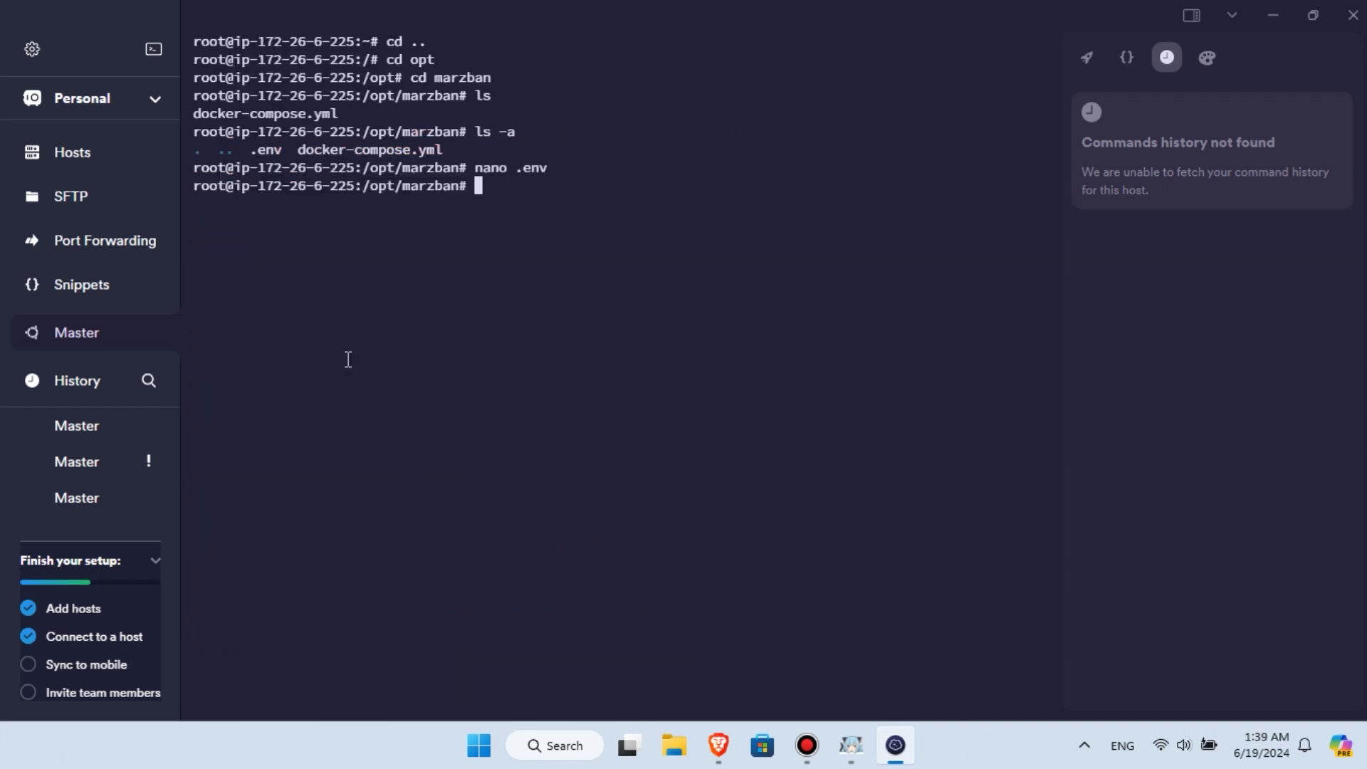
- Restart Marzban with marzban restart and highlight the Uvicorn port in the startup log
{"action": "type", "text": "marzban resta"}
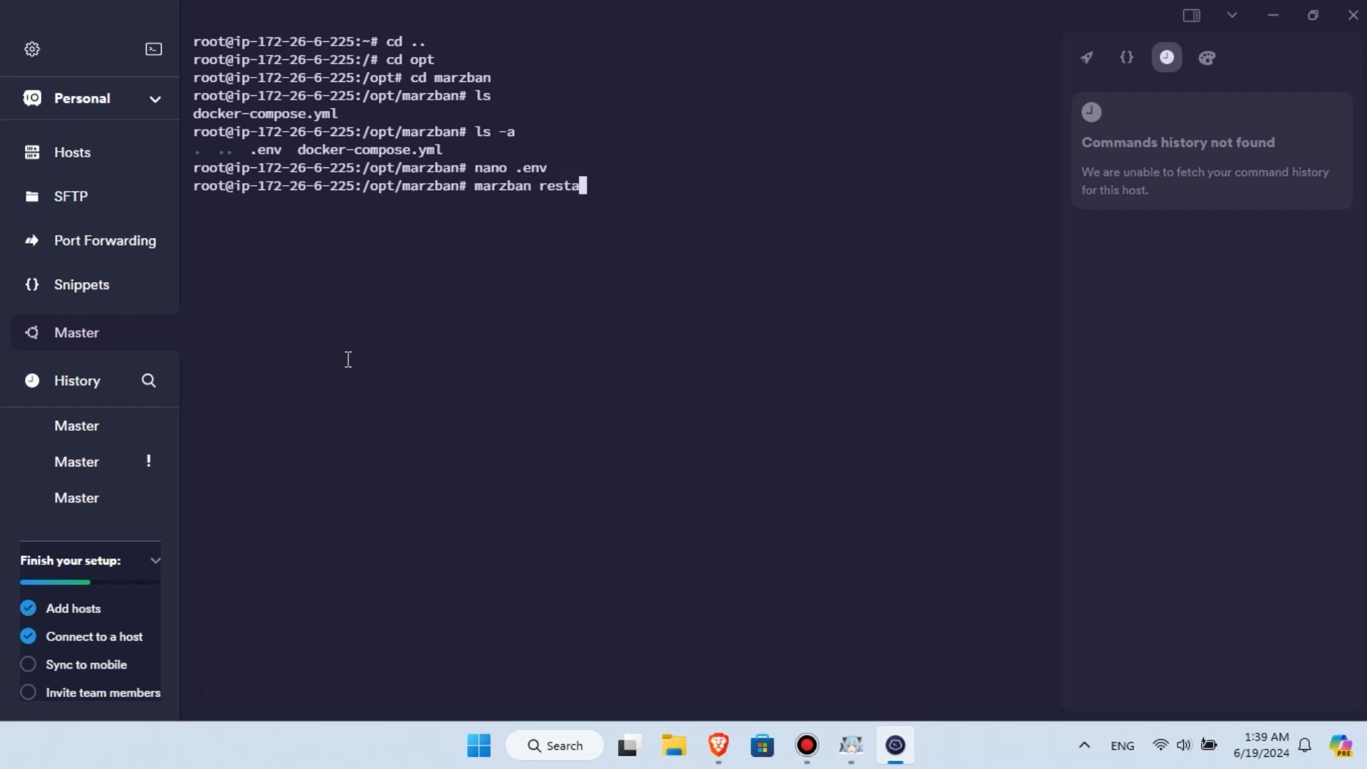
{"action": "type", "text": "rt"}
{"action": "key", "text": "Return"}
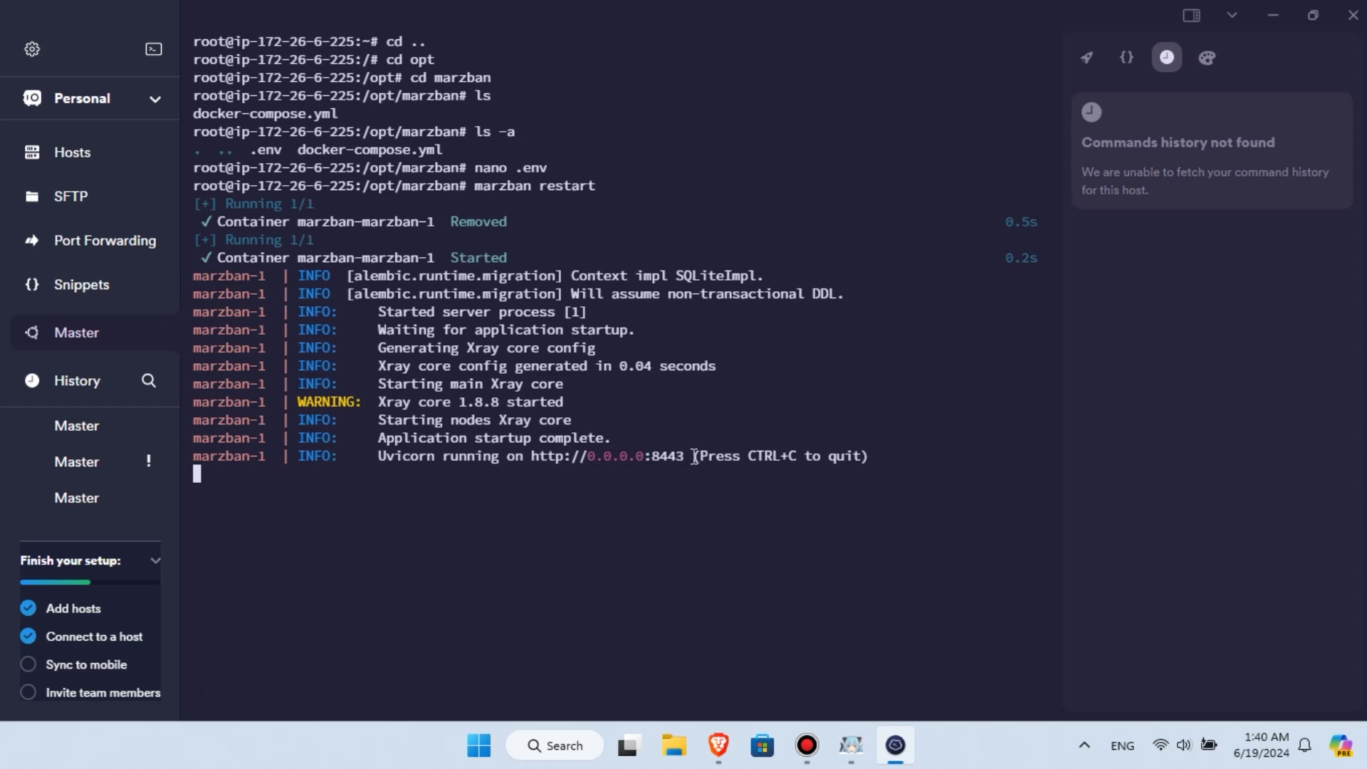
{"action": "left_click_drag", "start_coordinate": [692, 458], "coordinate": [652, 460]}
- Switch to the browser and reload the Marzban dashboard on port 8000 to check whether it still responds
{"action": "left_click", "coordinate": [719, 744]}
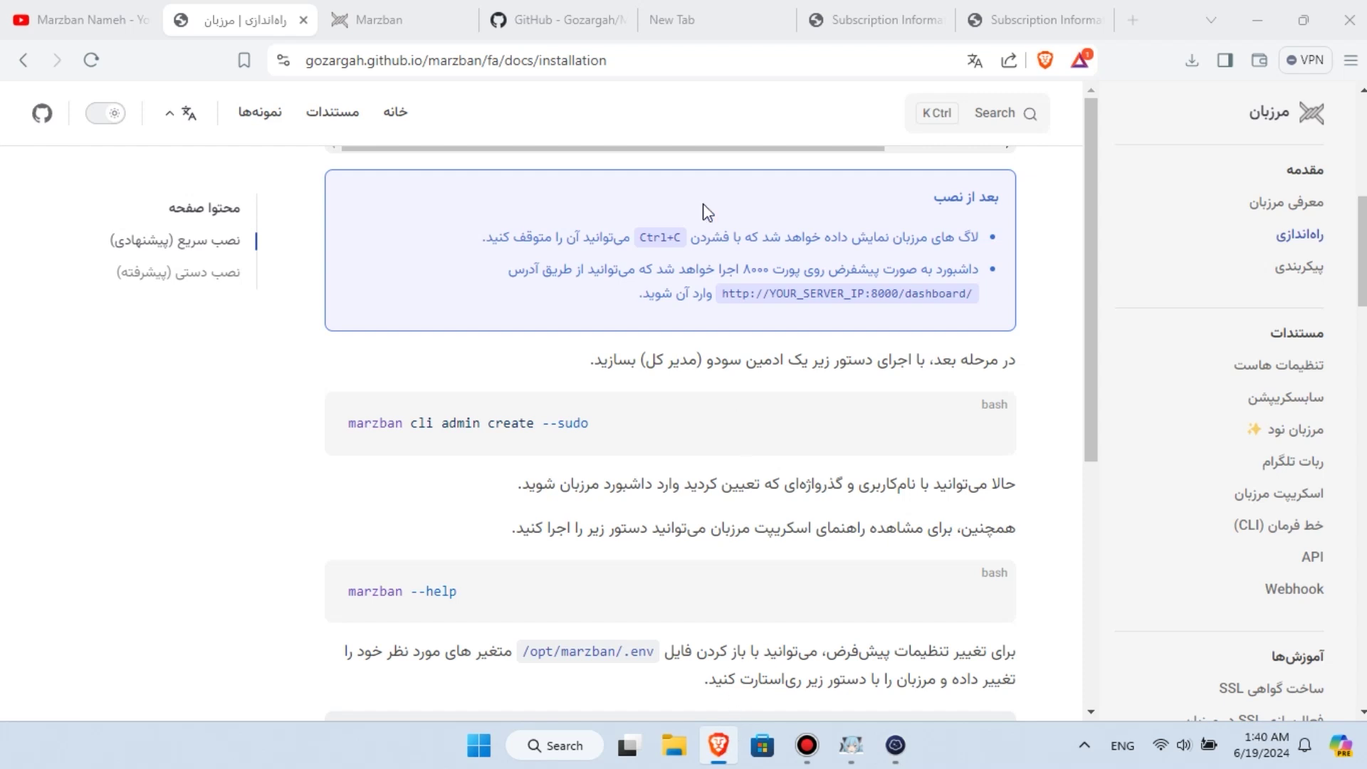
{"action": "left_click", "coordinate": [409, 20]}
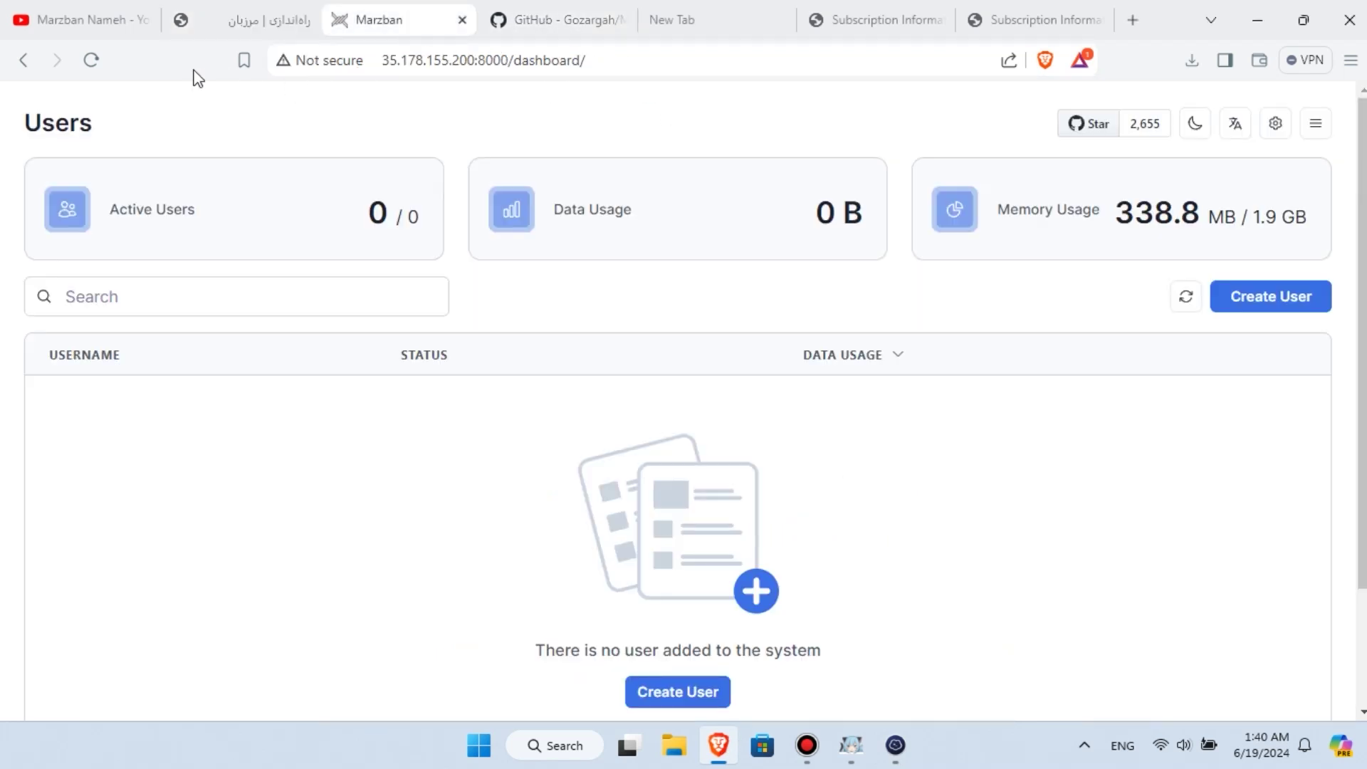
{"action": "left_click", "coordinate": [91, 62]}
{"action": "key", "text": "F5"}
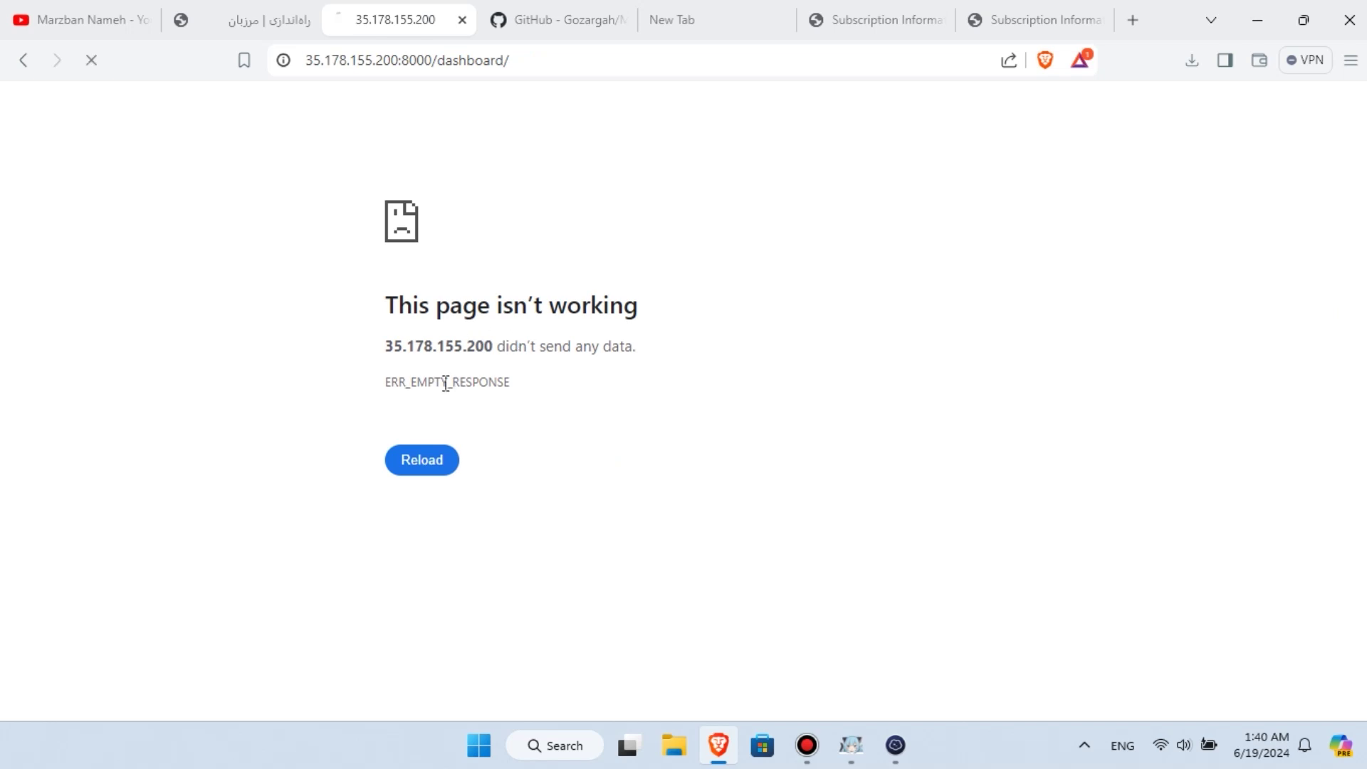
- Change the port in the dashboard address to 8443 and load the /dashboard/ page
{"action": "left_click_drag", "start_coordinate": [436, 57], "coordinate": [407, 55]}
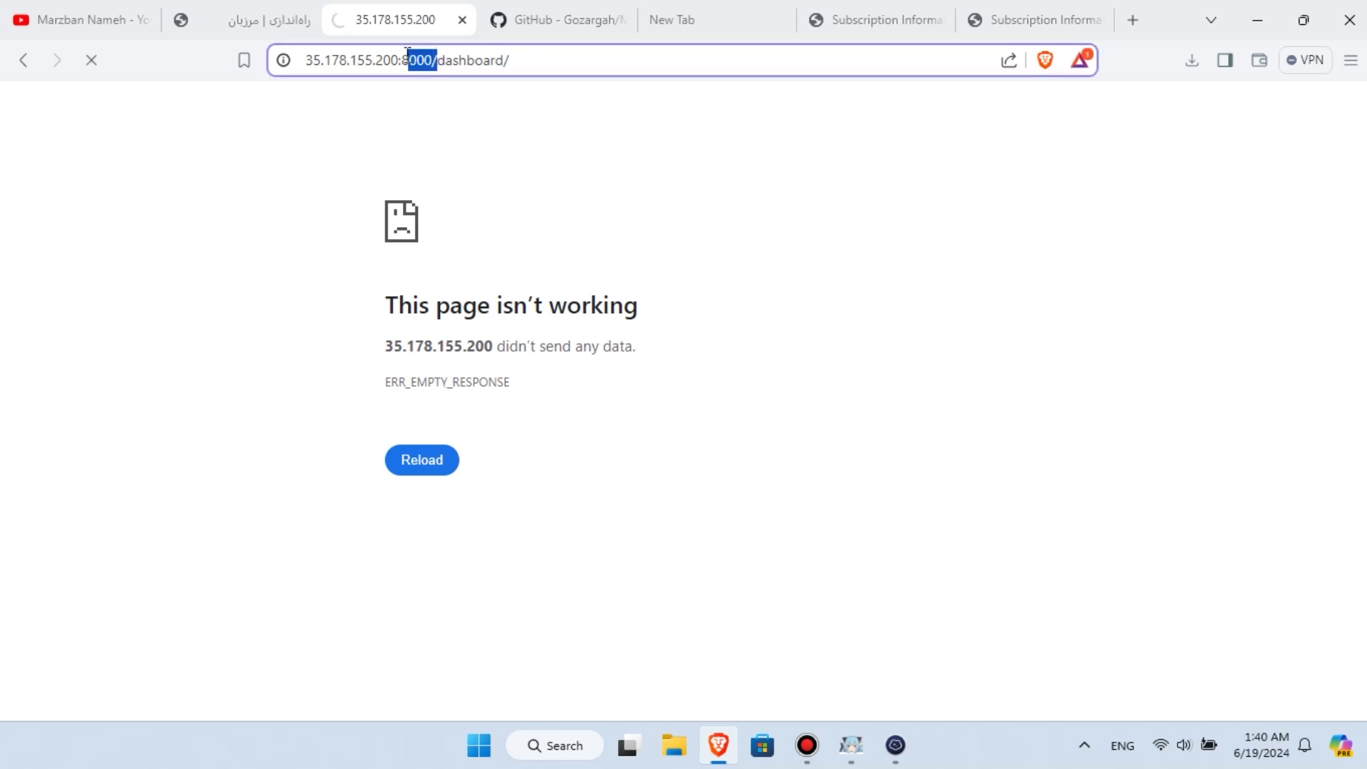
{"action": "type", "text": "443"}
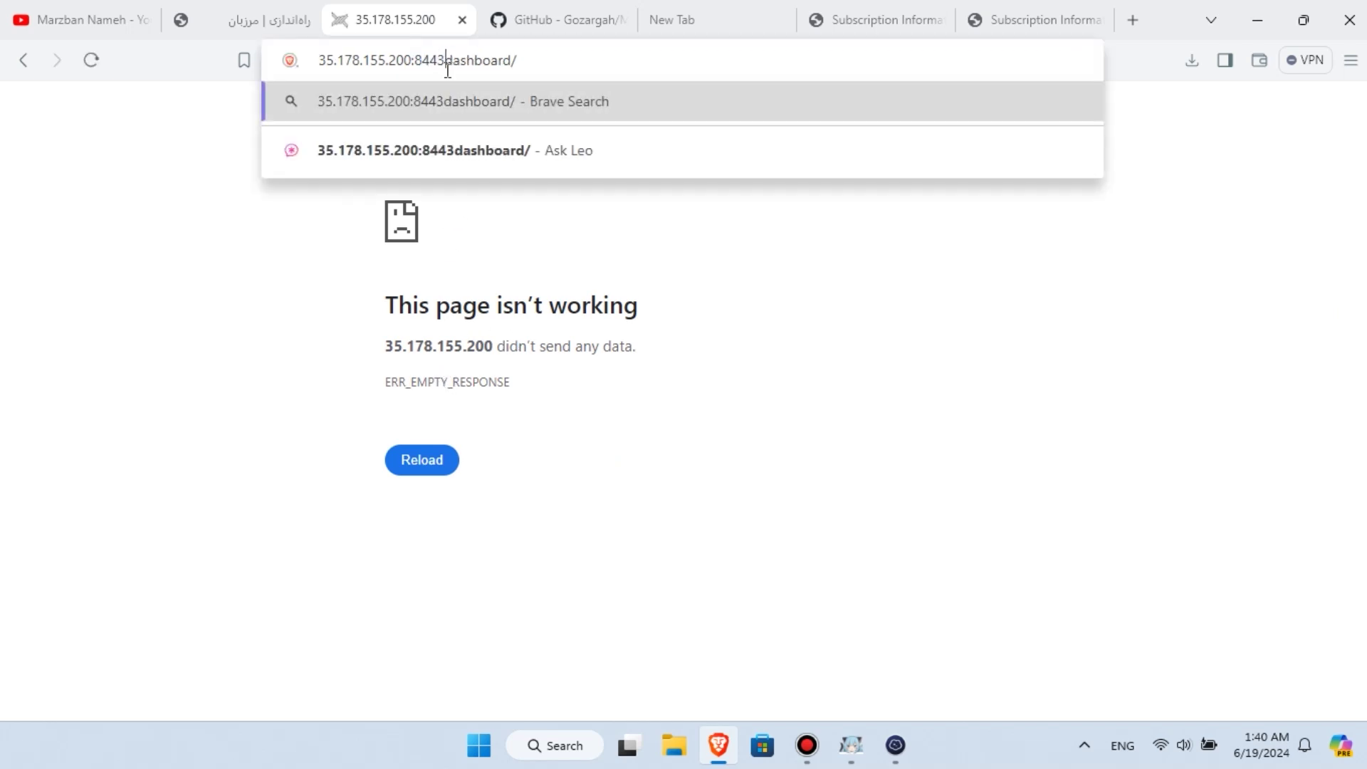
{"action": "key", "text": "Return"}
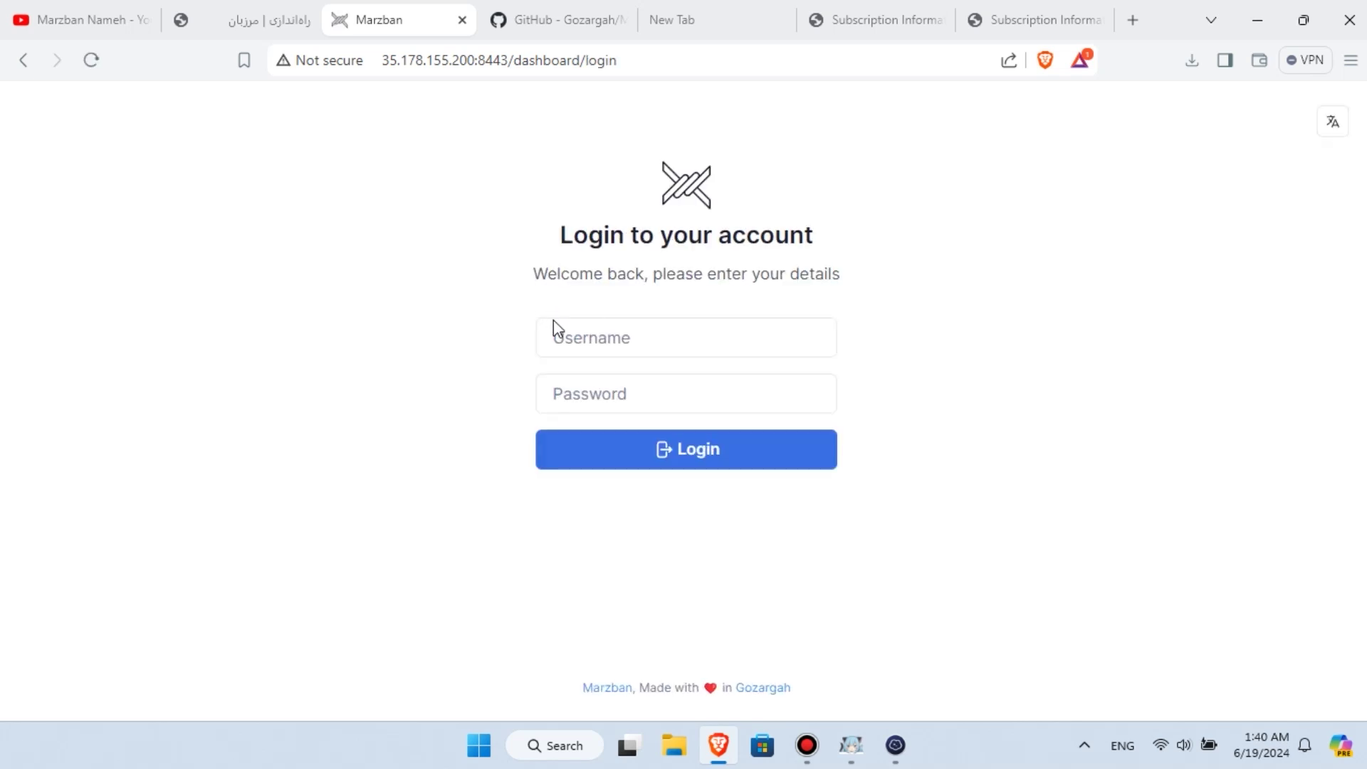
- Log in to the Marzban panel with the saved admin username and the account password
{"action": "left_click", "coordinate": [633, 346]}
{"action": "left_click", "coordinate": [673, 390]}
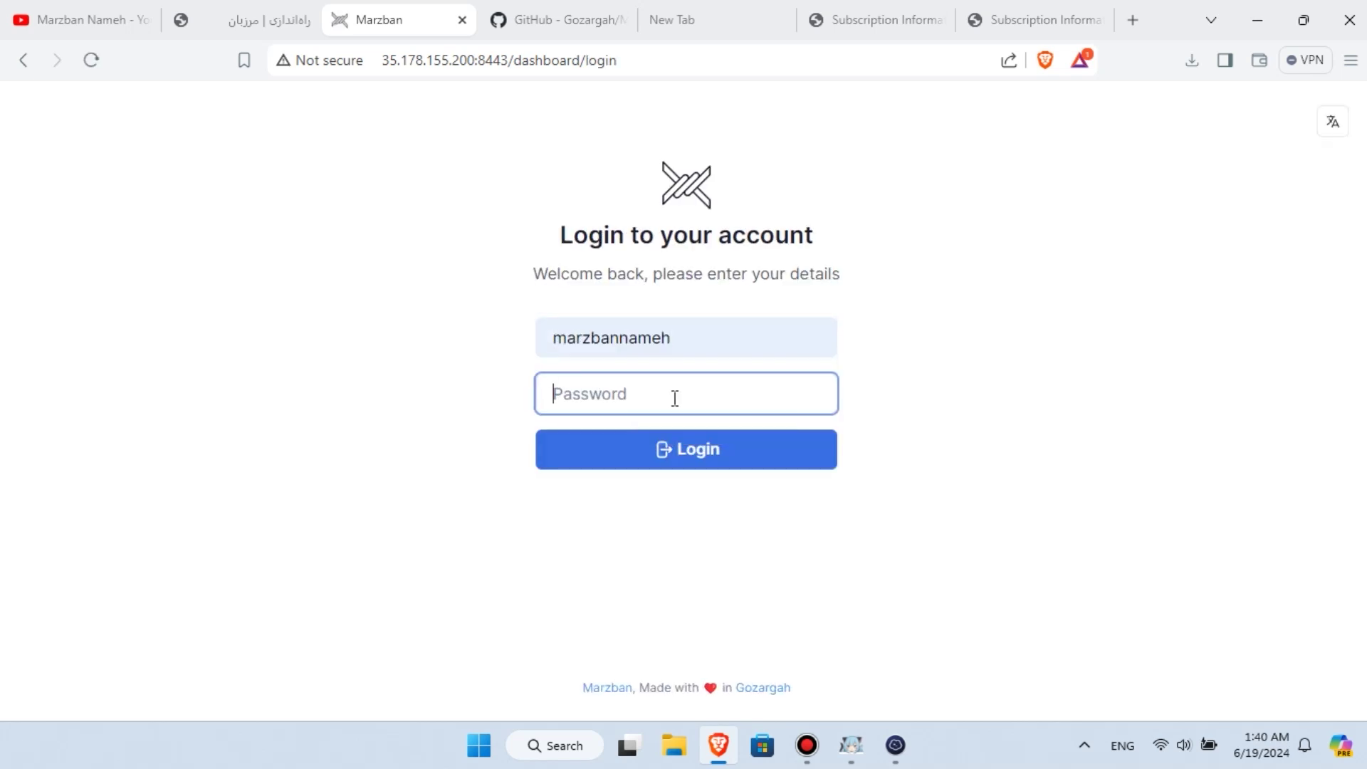
{"action": "type", "text": "•••••••••••"}
{"action": "key", "text": "Return"}
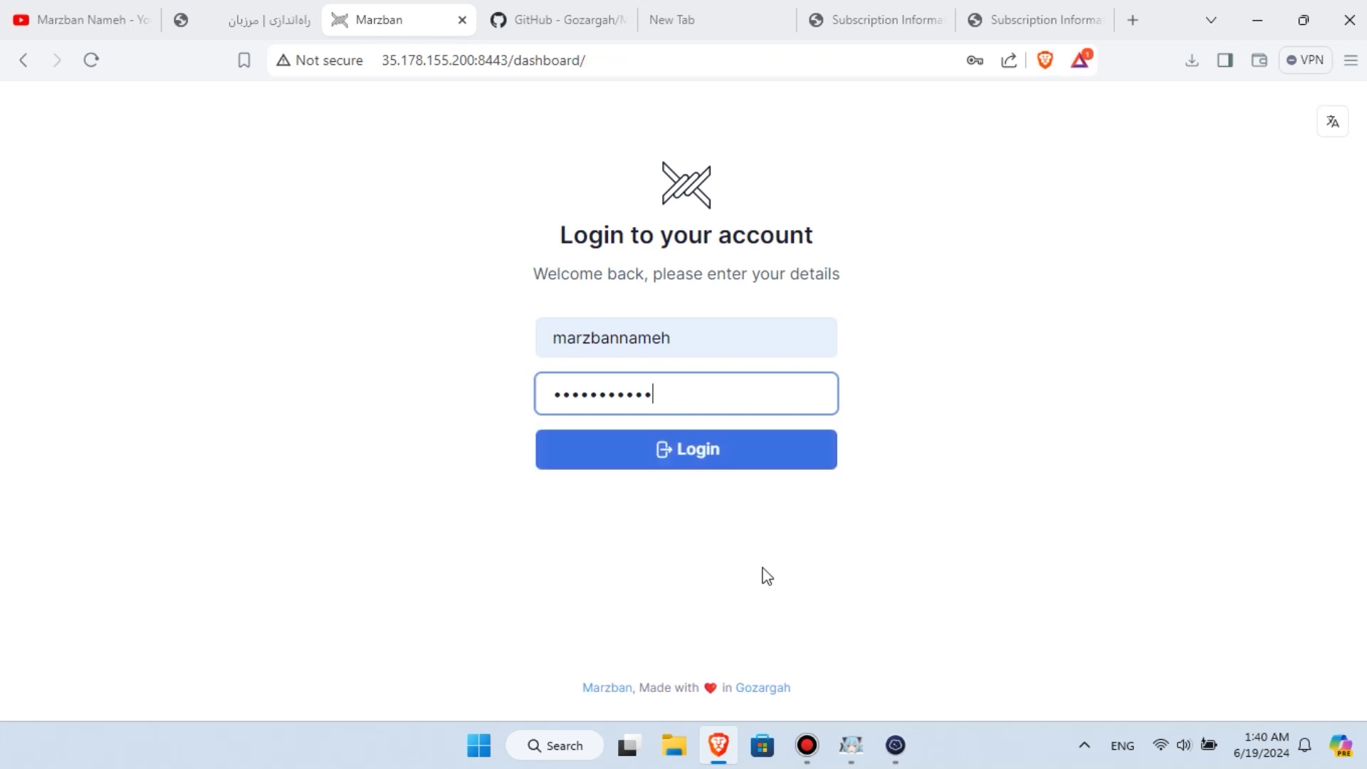
- Switch to the Termius server session, stop following the Marzban log and clear the terminal
{"action": "left_click", "coordinate": [1061, 244]}
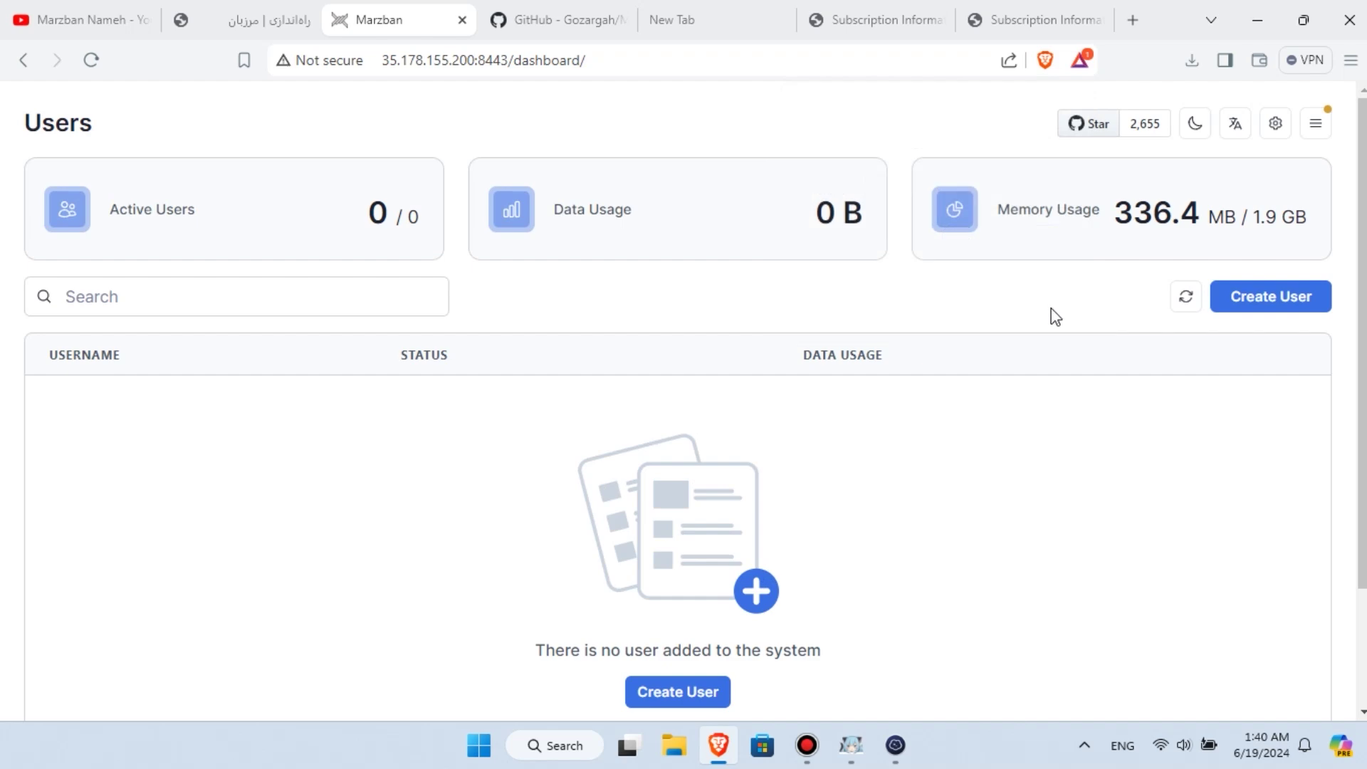
{"action": "left_click", "coordinate": [895, 744]}
{"action": "key", "text": "ctrl+c"}
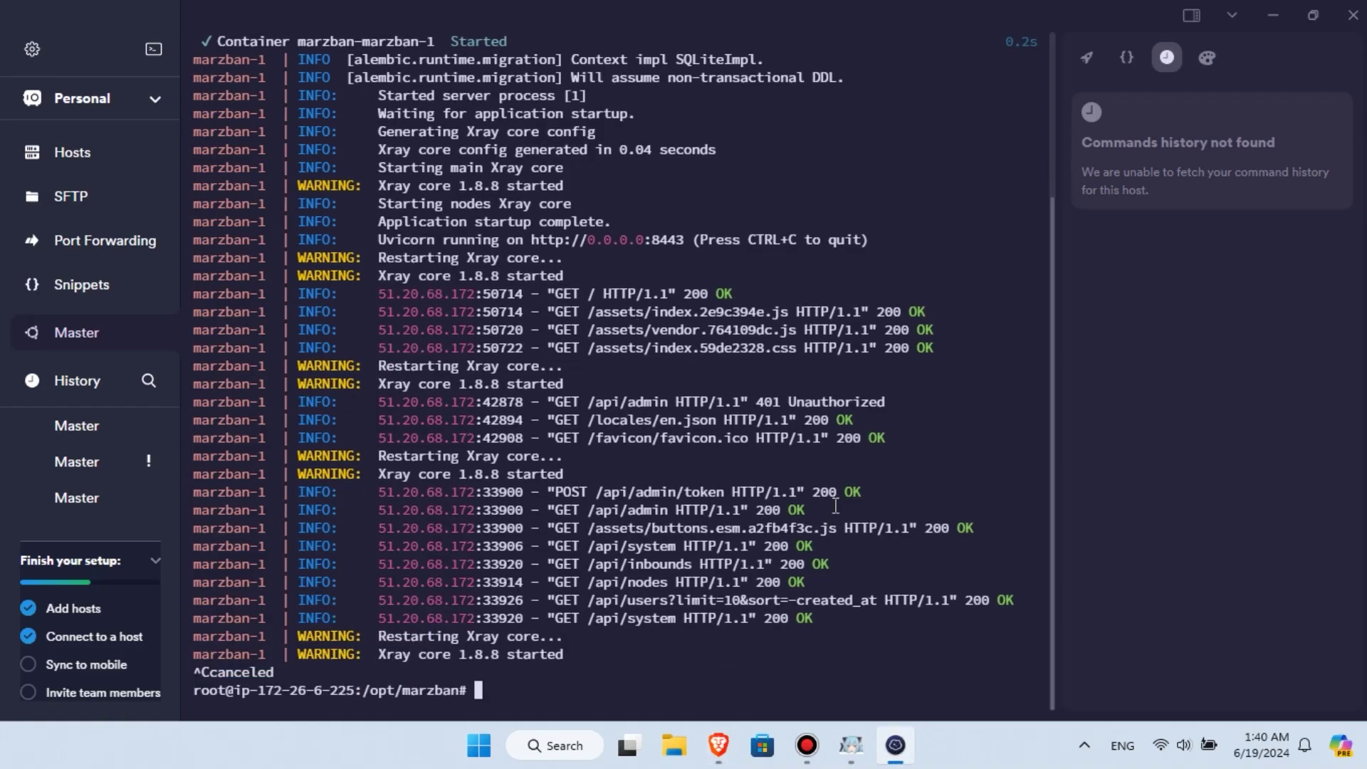
{"action": "type", "text": "clear"}
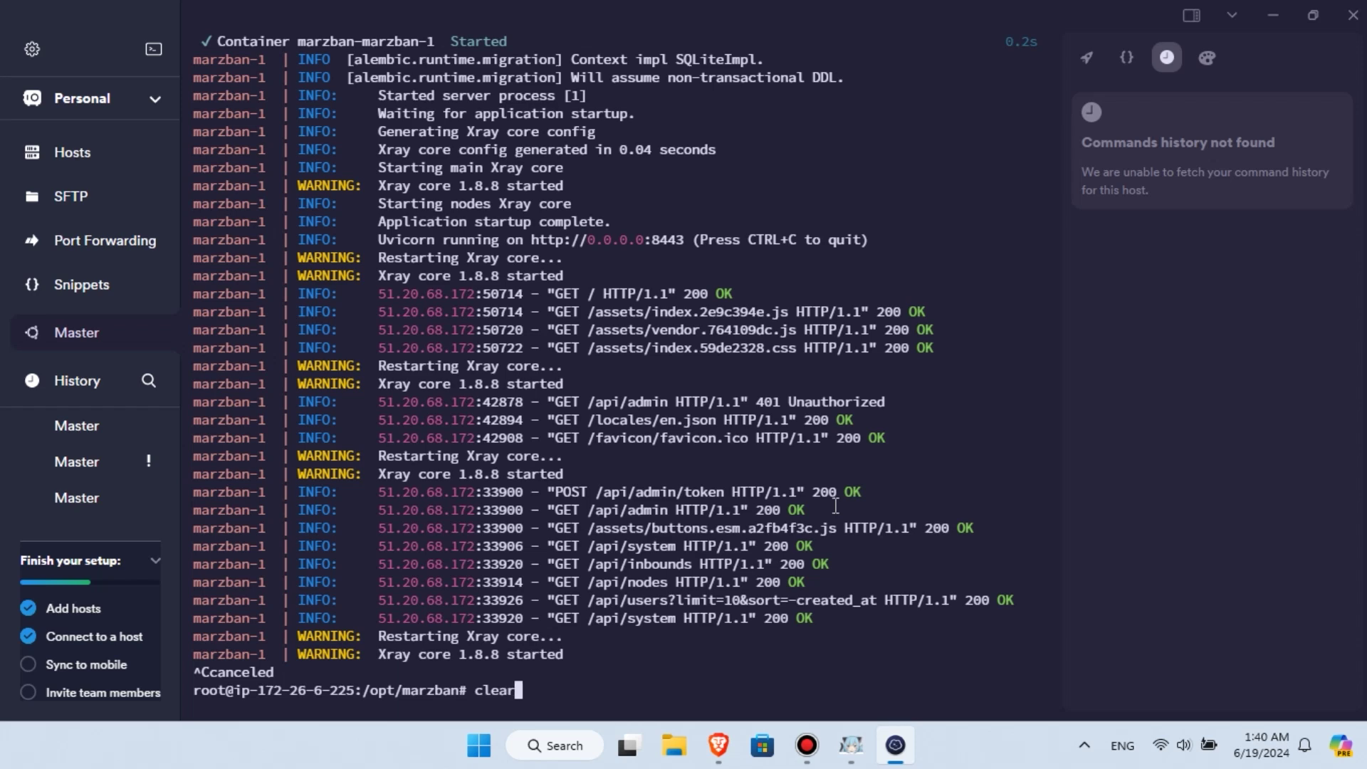
{"action": "key", "text": "Return"}
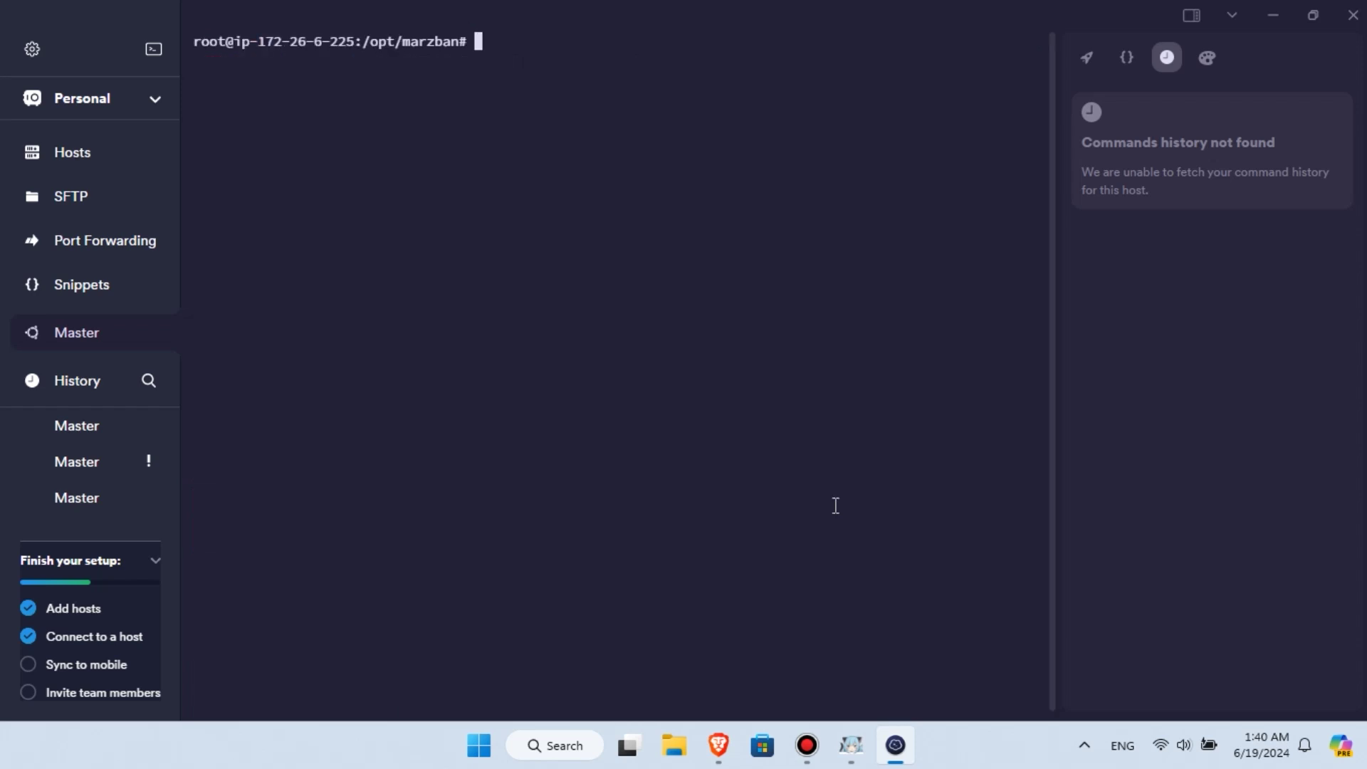
- Open the .env file in nano to view the Marzban environment variables
{"action": "type", "text": "nano "}
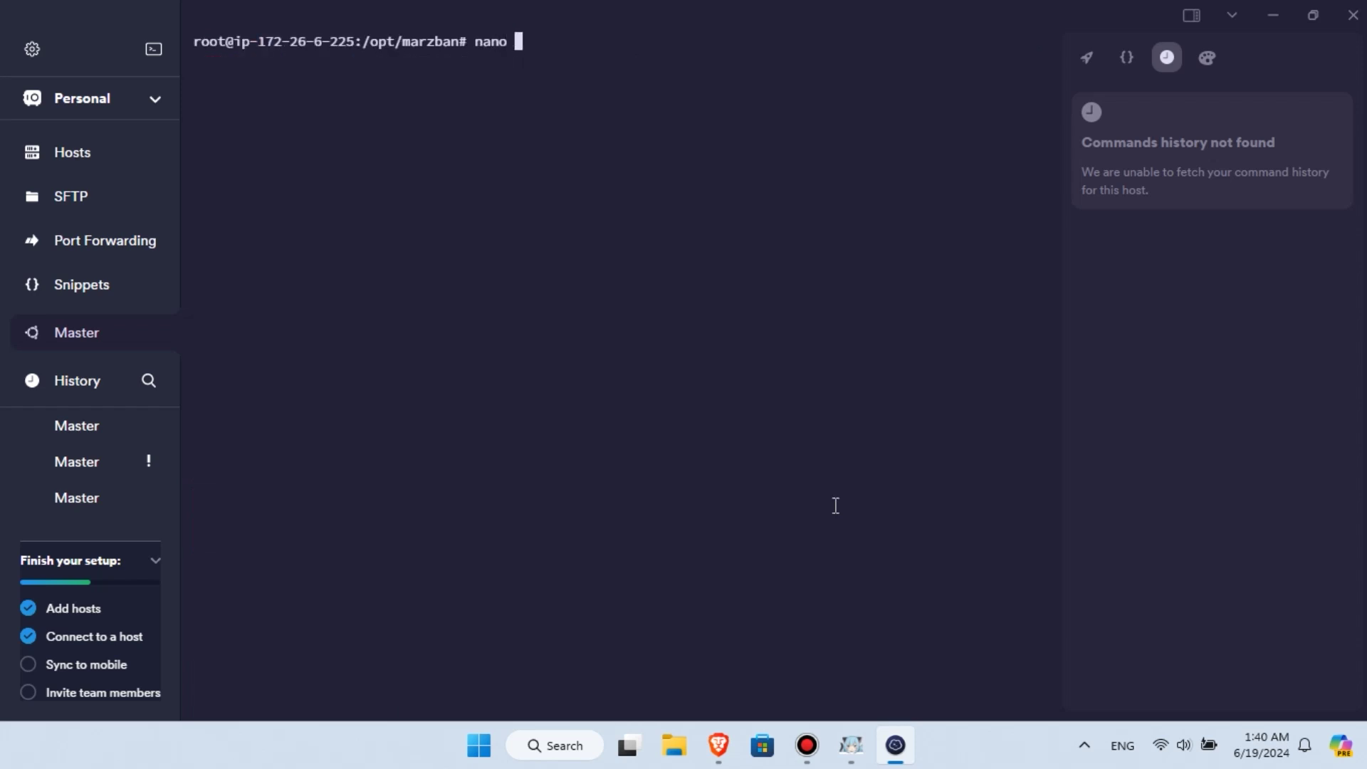
{"action": "type", "text": ".env"}
{"action": "key", "text": "Return"}
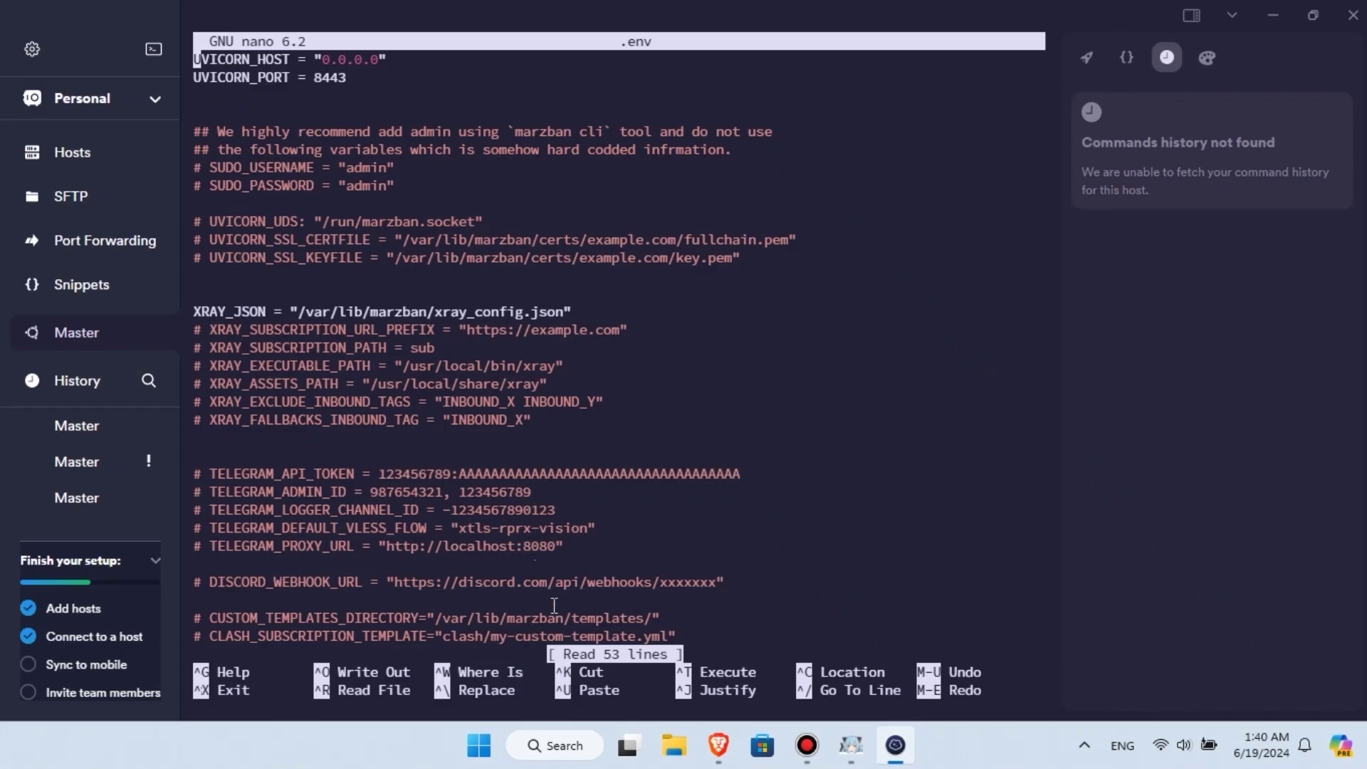
- Switch to the Marzban documentation in the browser and open its configuration page (پیکربندی)
{"action": "left_click", "coordinate": [718, 745]}
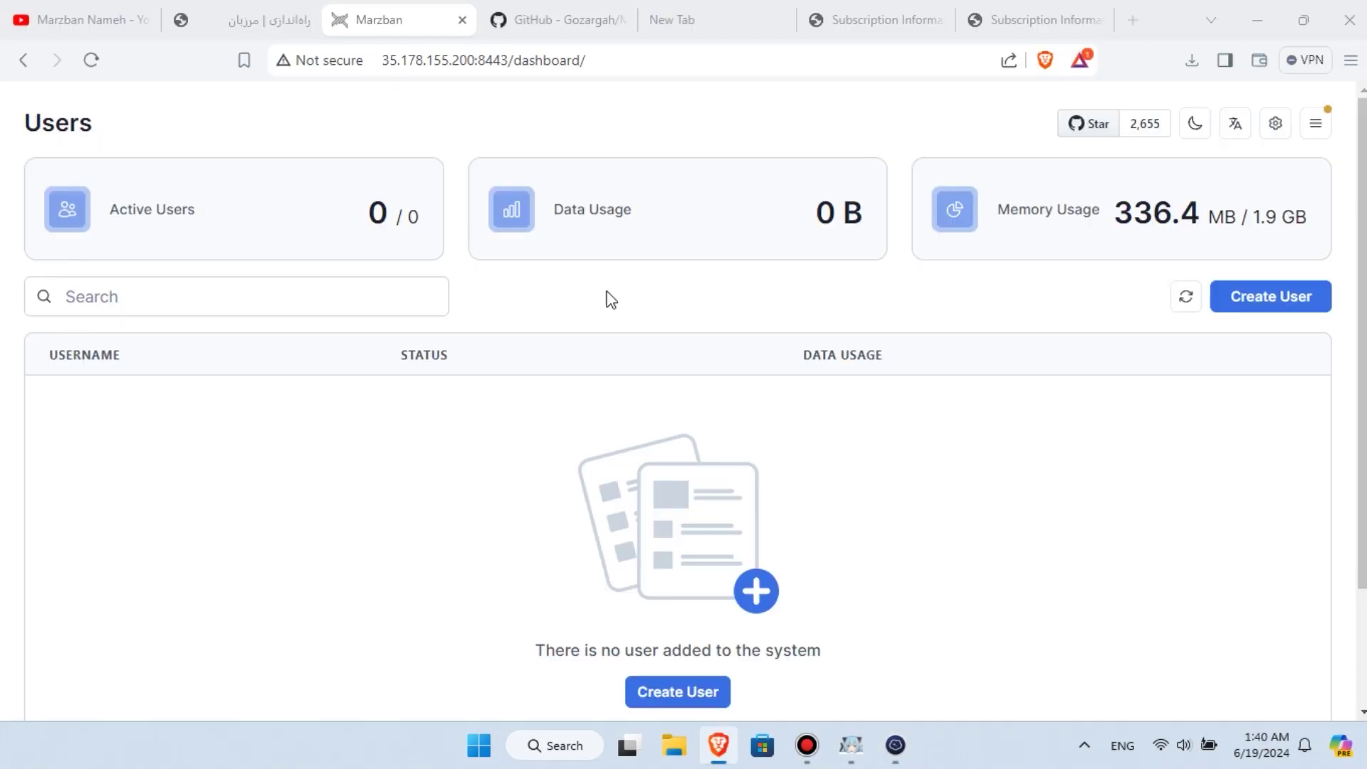
{"action": "left_click", "coordinate": [249, 20]}
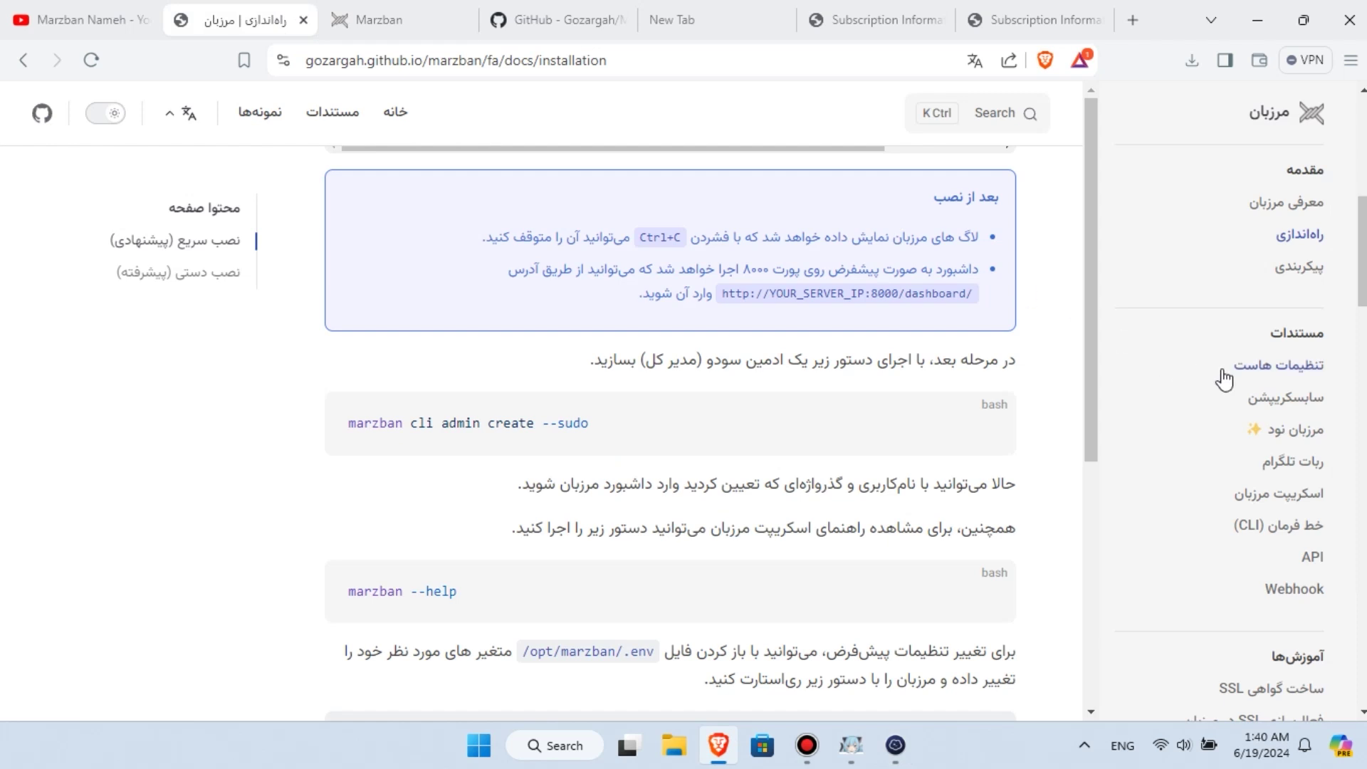
{"action": "left_click", "coordinate": [1282, 262]}
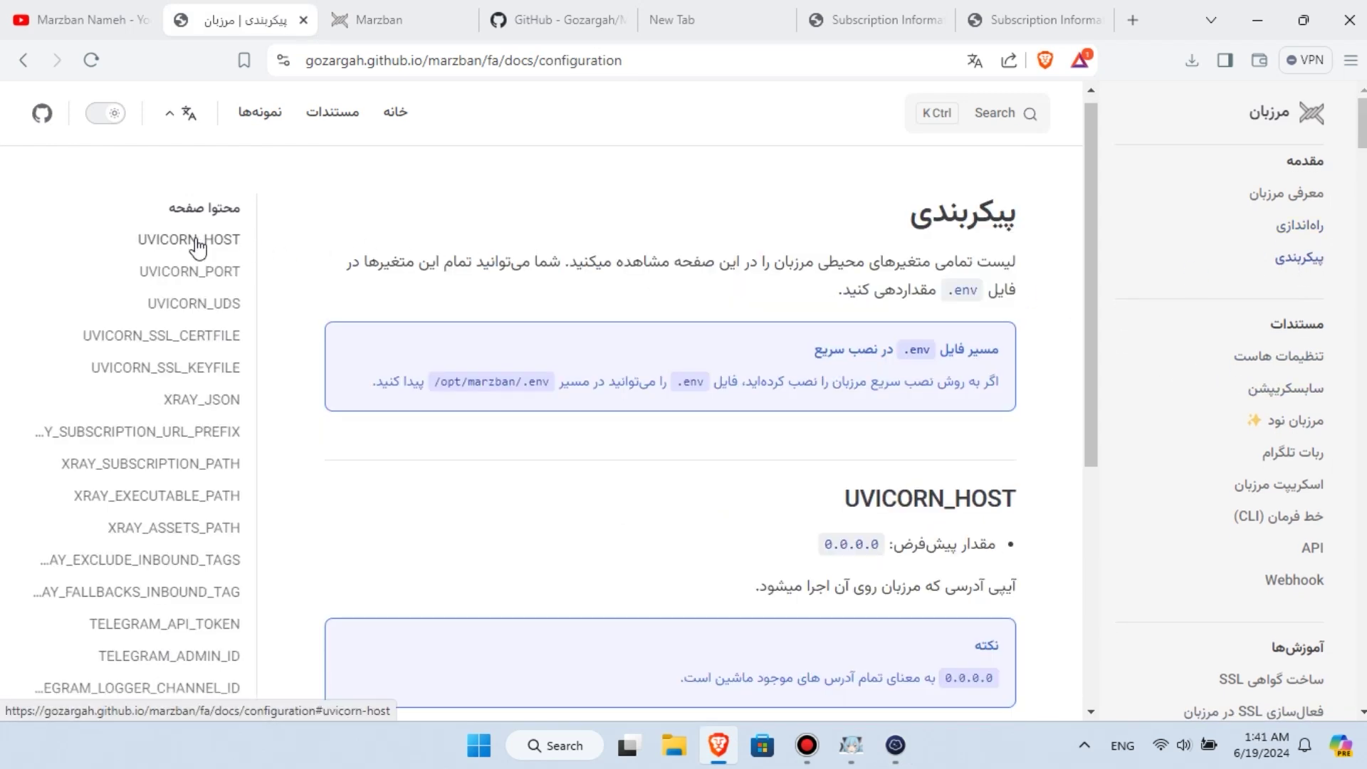
- Review the documented environment variables in order, from UVICORN_HOST through XRAY_EXECUTABLE_PATH
{"action": "left_click", "coordinate": [196, 245]}
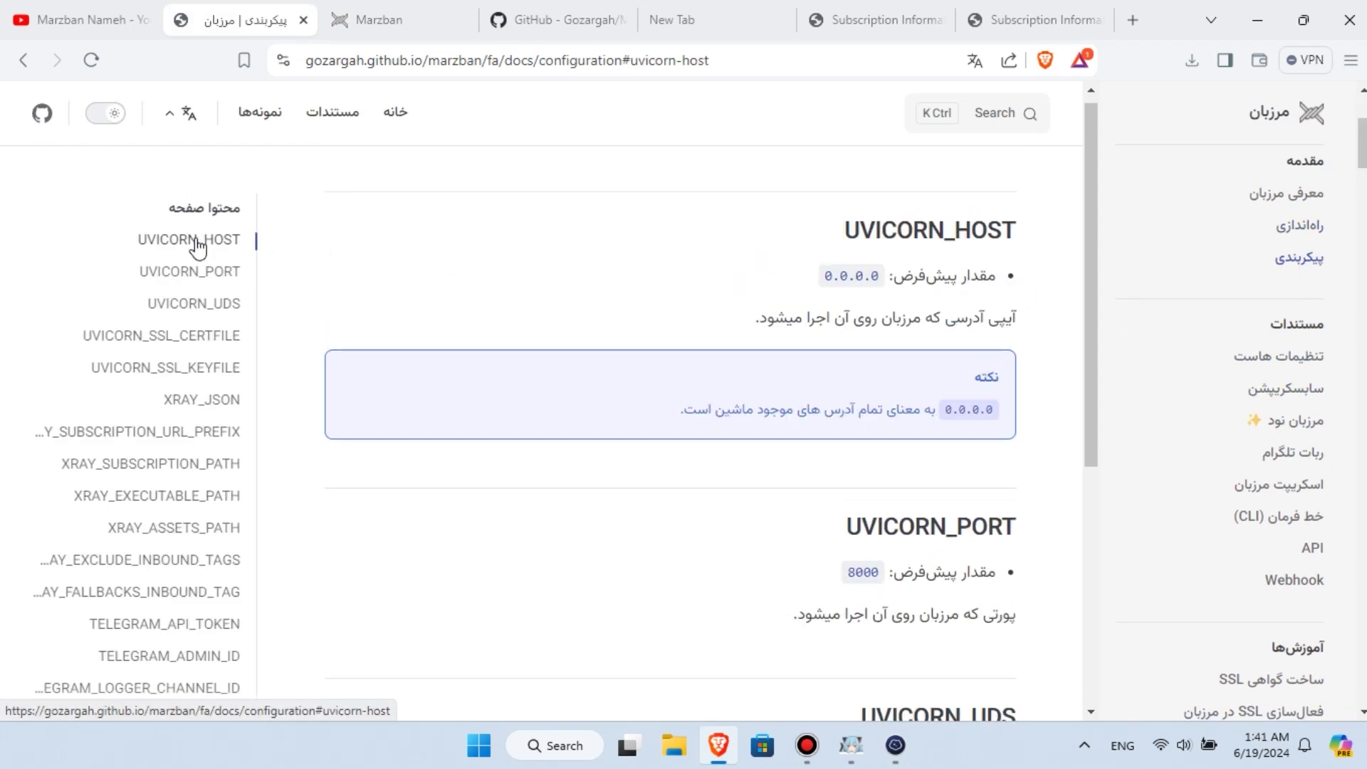
{"action": "left_click", "coordinate": [205, 272]}
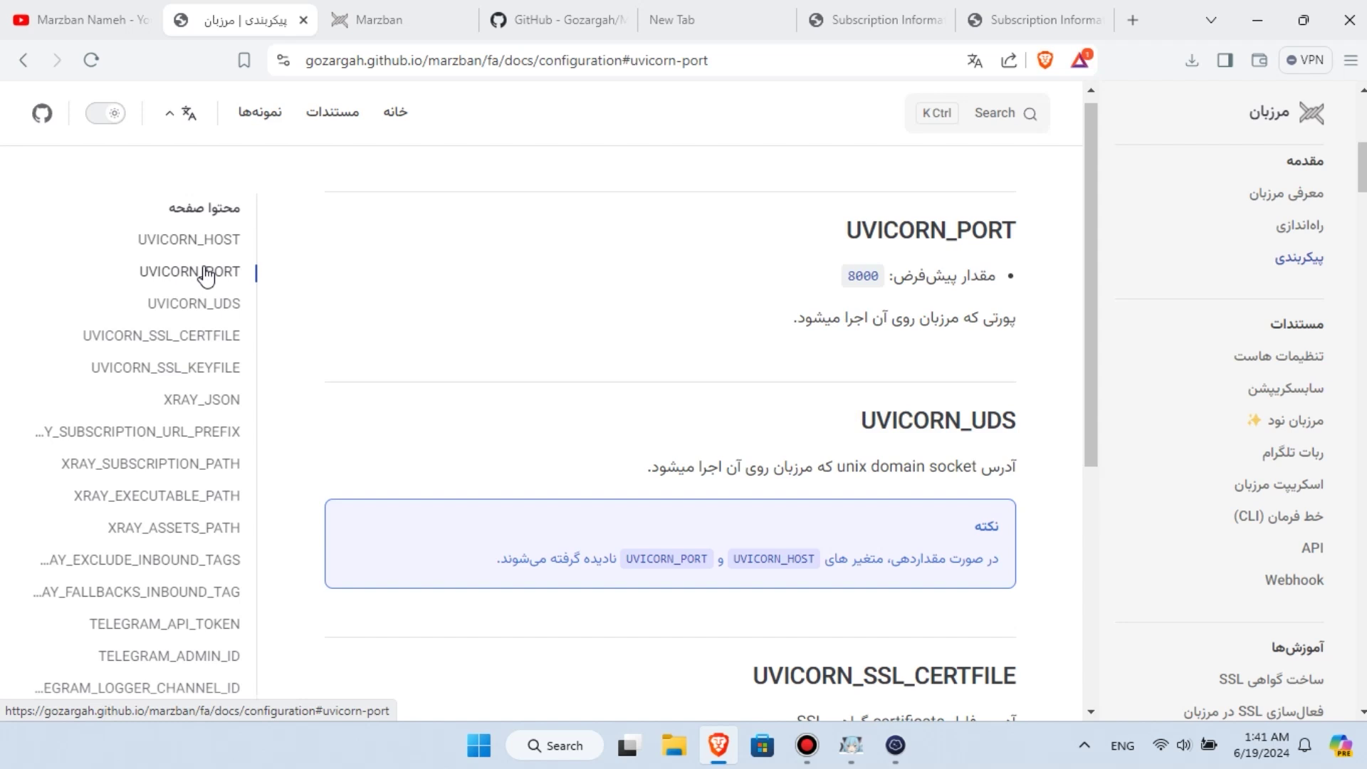
{"action": "left_click", "coordinate": [215, 305]}
{"action": "left_click", "coordinate": [225, 337]}
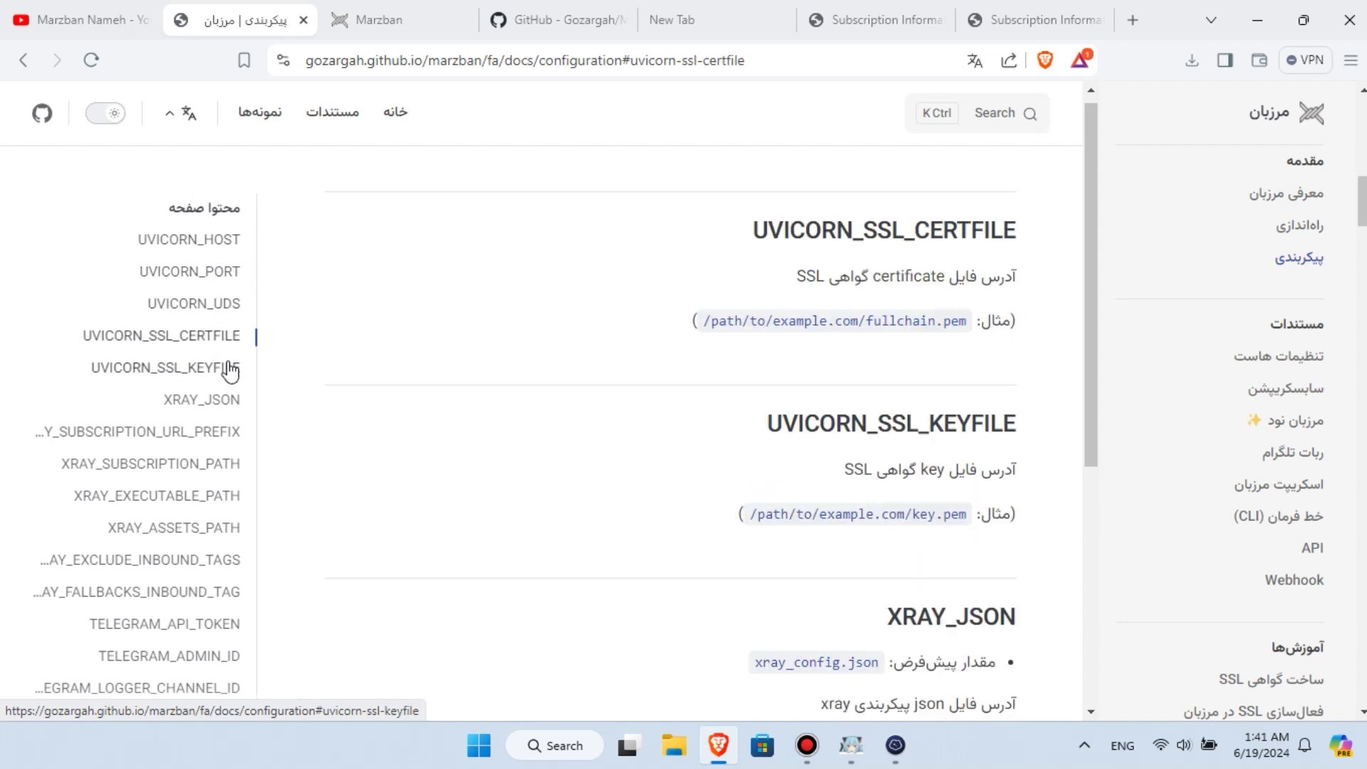
{"action": "left_click", "coordinate": [229, 369]}
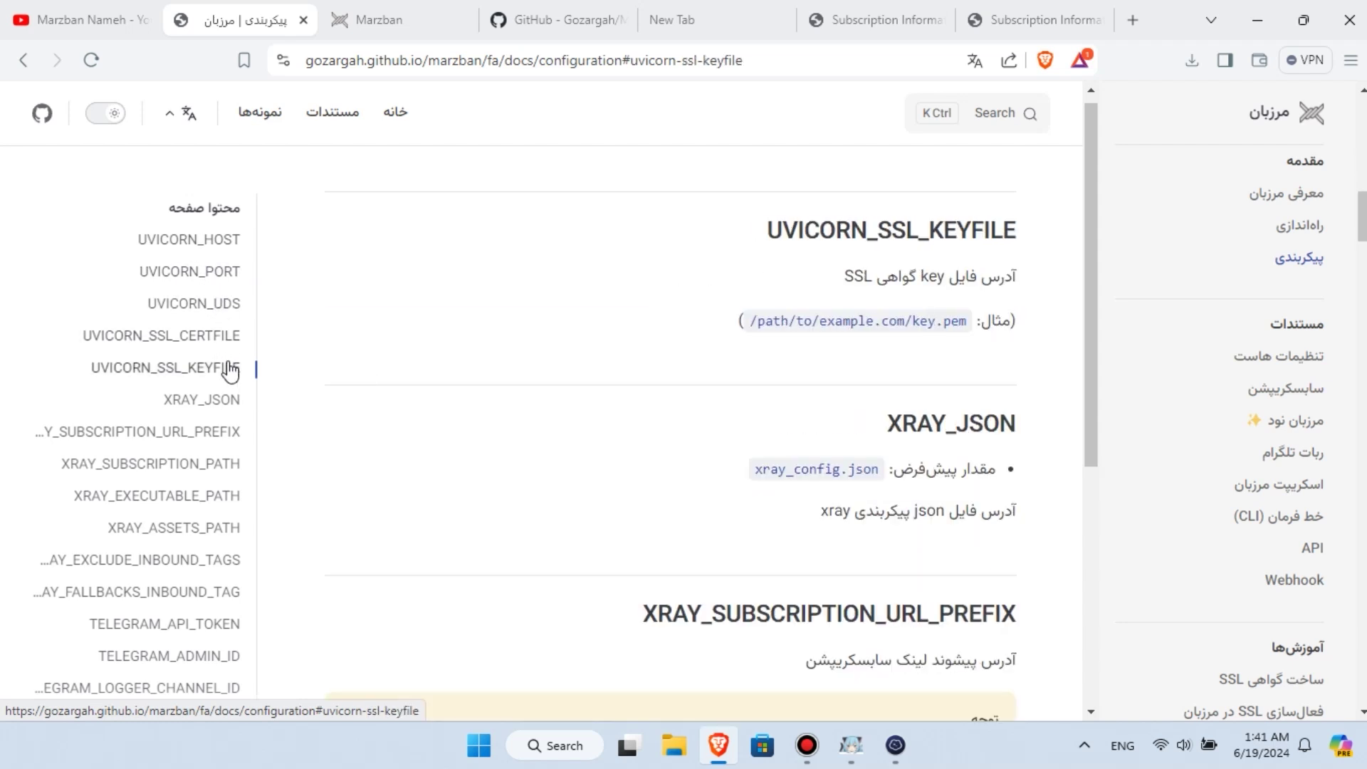
{"action": "left_click", "coordinate": [230, 400]}
{"action": "left_click", "coordinate": [227, 436]}
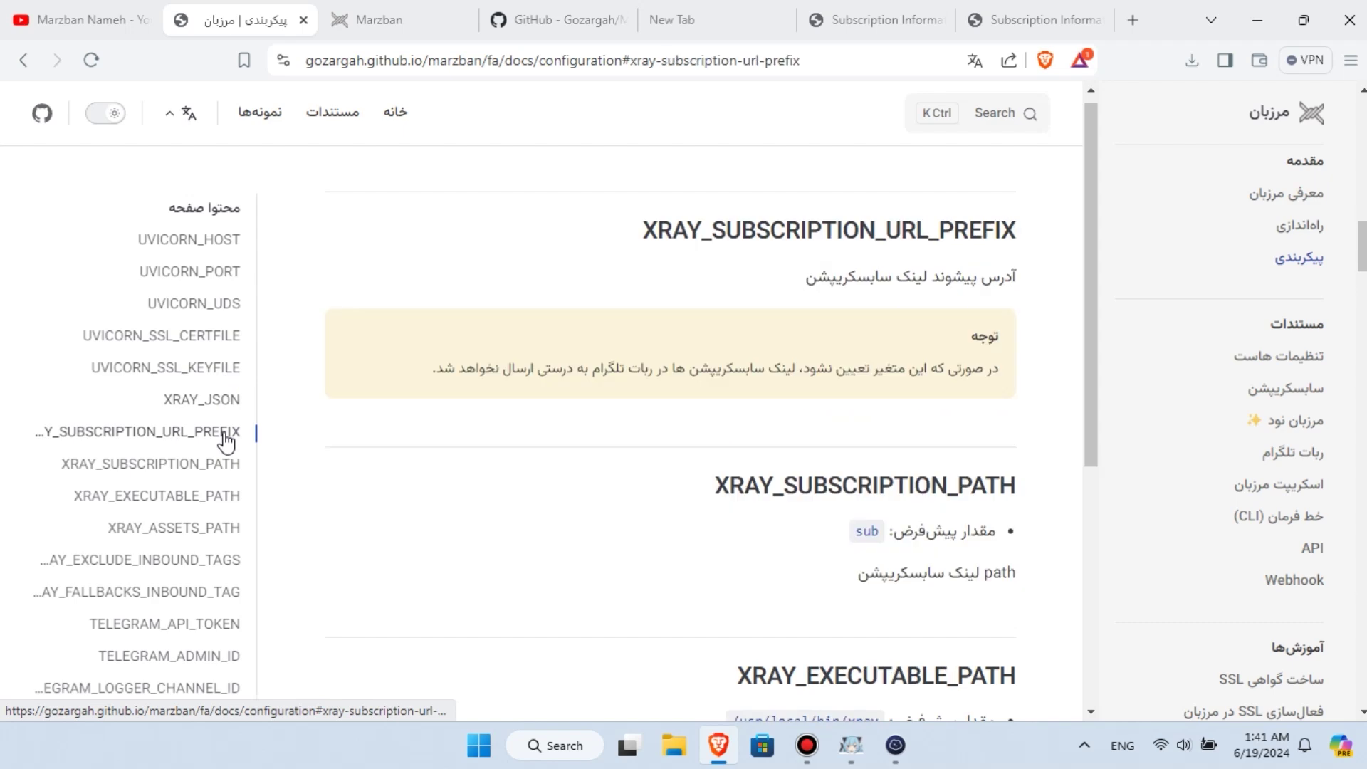
{"action": "left_click", "coordinate": [215, 470]}
{"action": "left_click", "coordinate": [215, 501]}
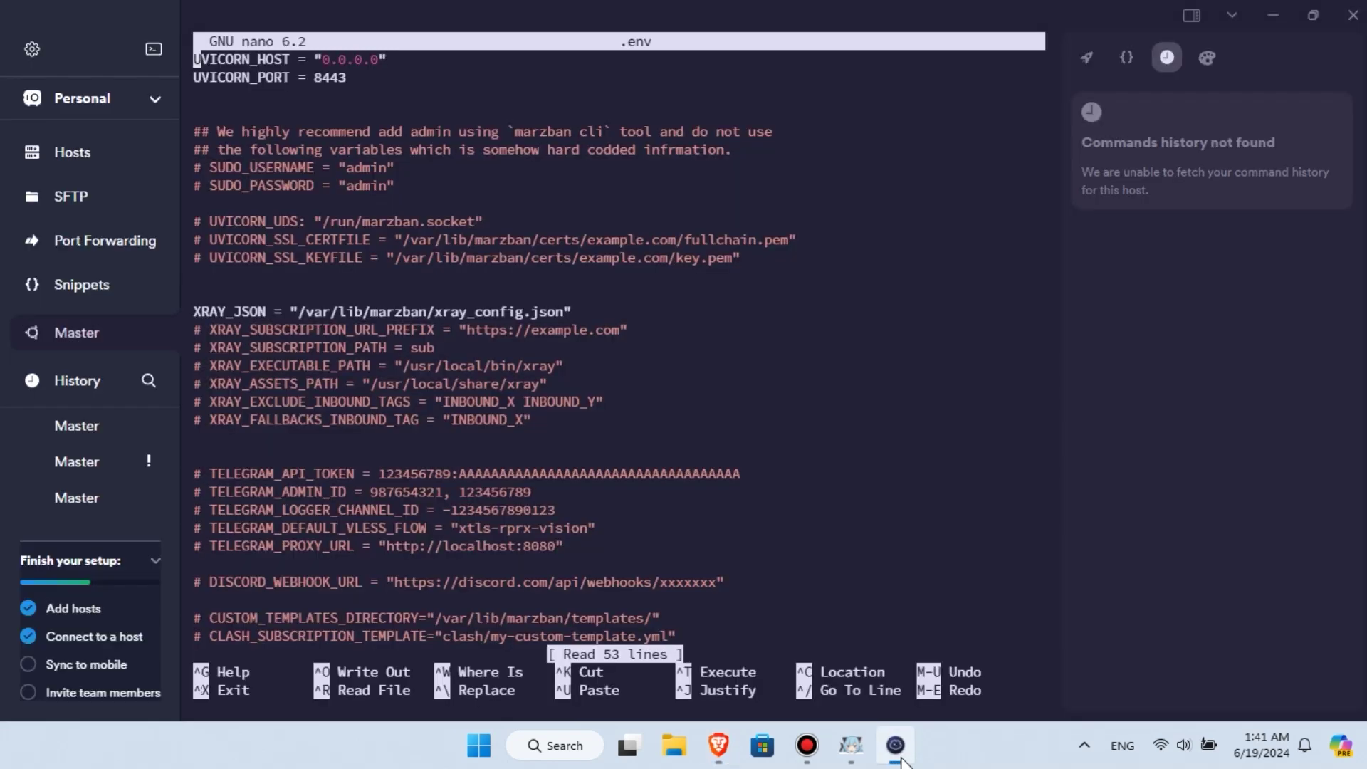
- Return to Termius, exit nano without editing the .env file and close the Termius window
{"action": "left_click", "coordinate": [895, 745]}
{"action": "key", "text": "ctrl+x"}
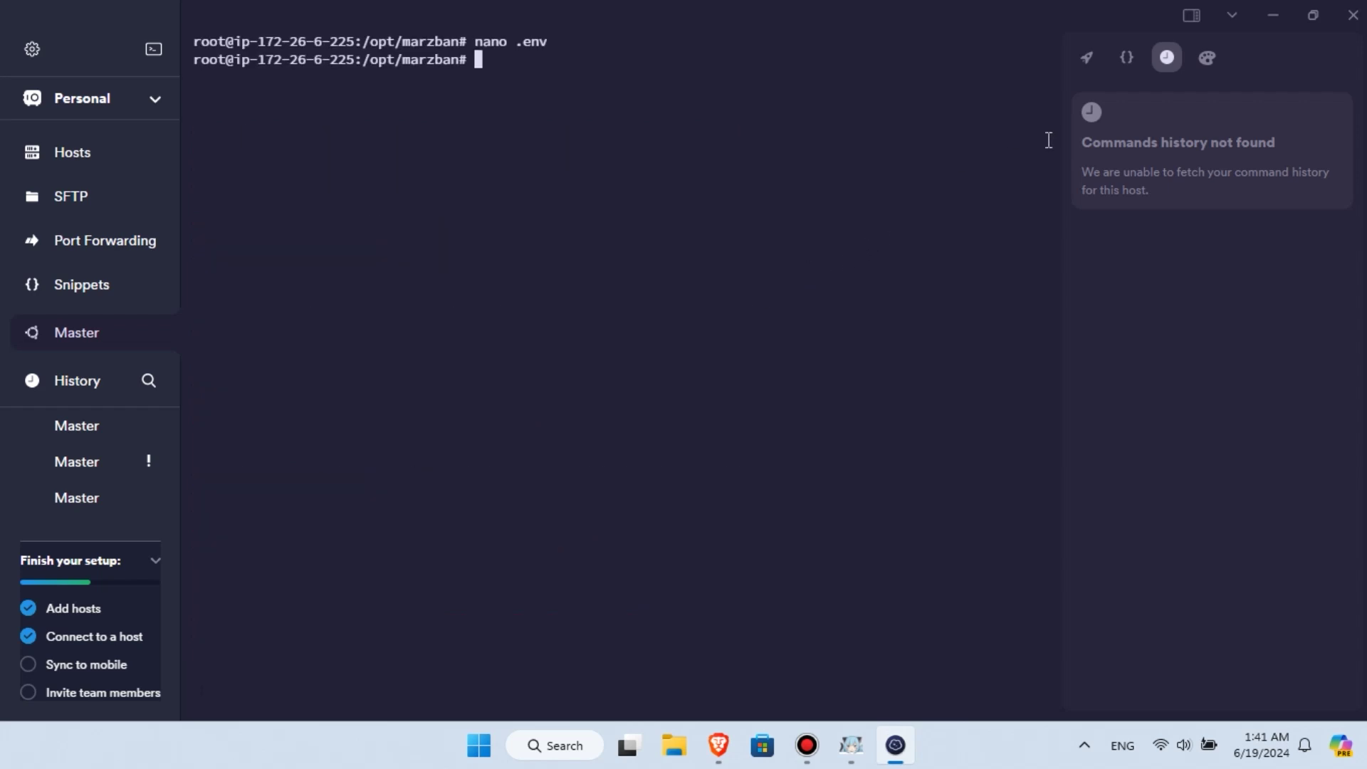
{"action": "left_click", "coordinate": [1355, 19]}
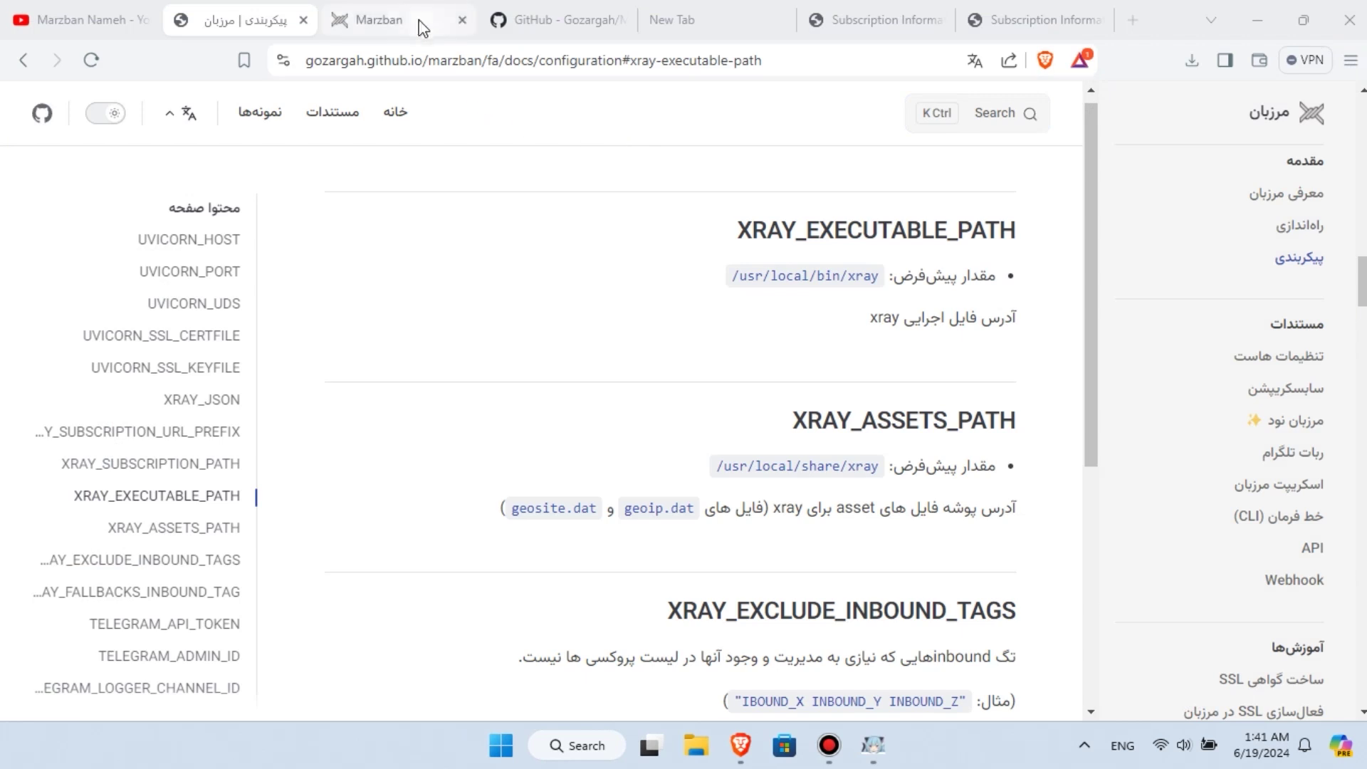
- Show the Marzban Nameh YouTube channel page in the browser and minimize the browser window
{"action": "left_click", "coordinate": [100, 17]}
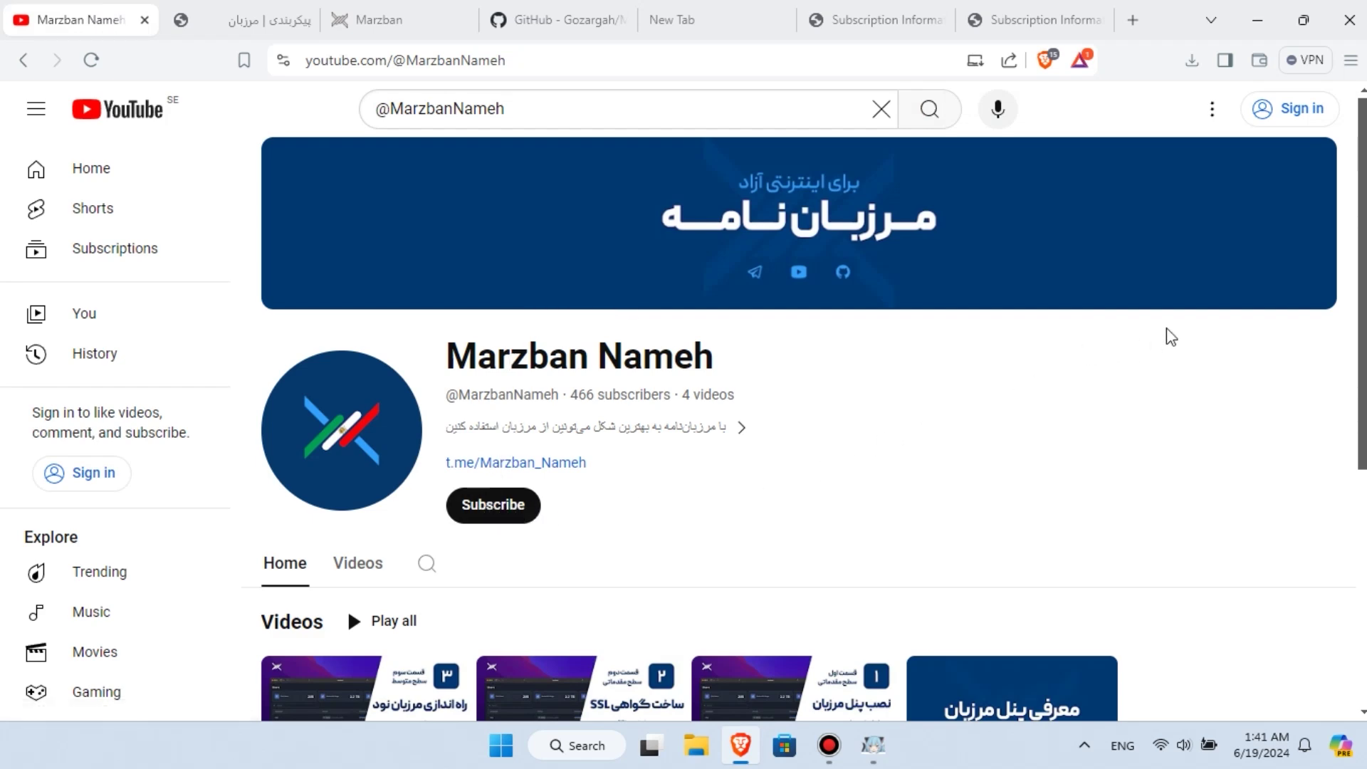
{"action": "left_click", "coordinate": [1259, 14]}
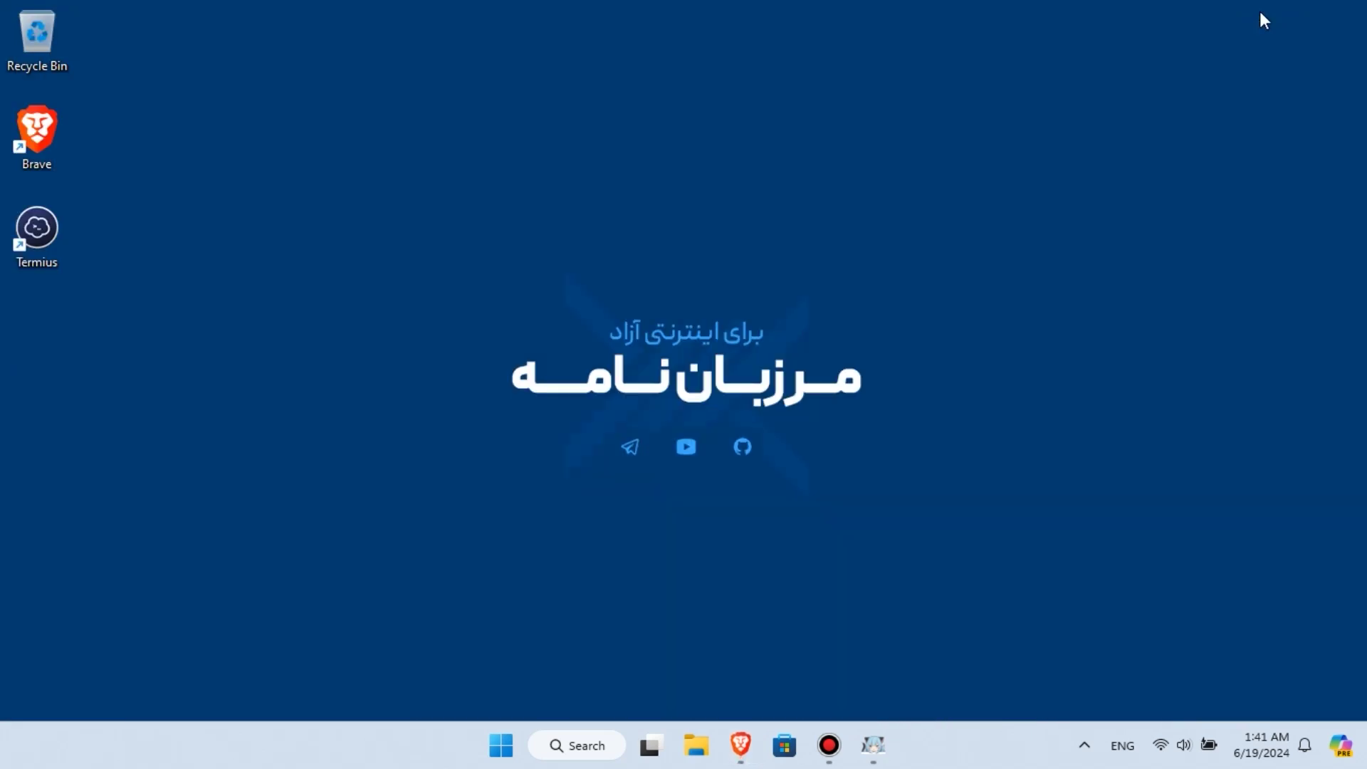